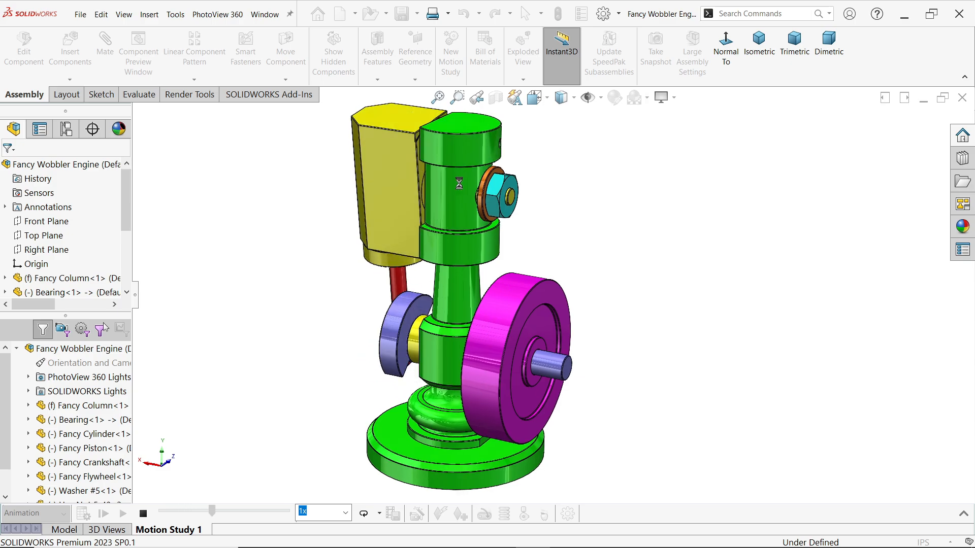
- Switch to the WOBBLER STEAM ENGINE.PNG drawing, examine the dimensions of the column and neighbouring parts, and return to the empty part
key("alt+Tab")
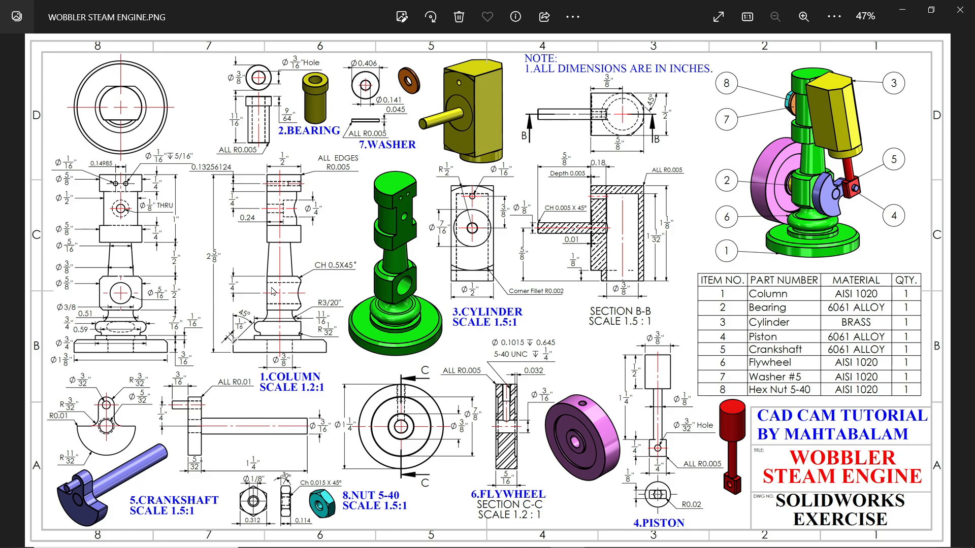
scroll(222, 248, "up", 5)
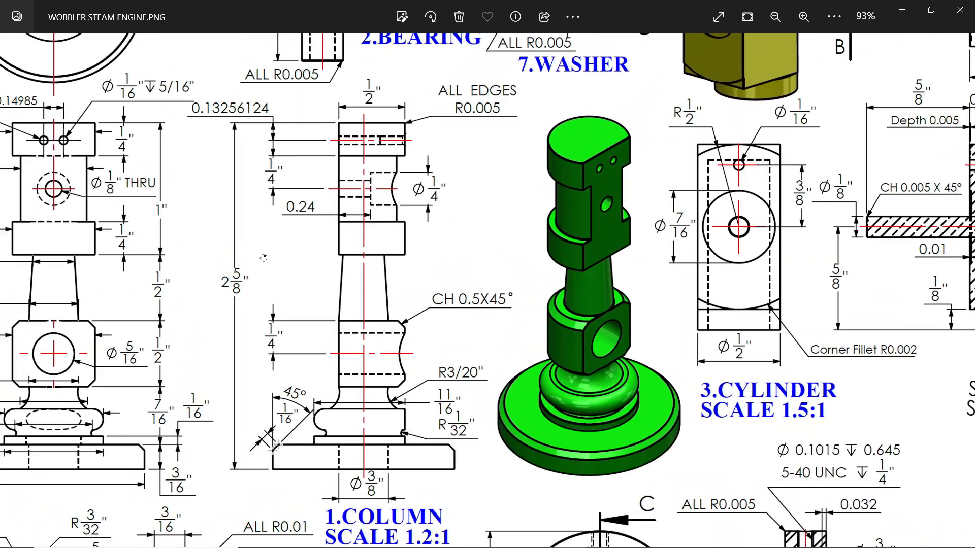
left_click_drag(263, 258, 378, 245)
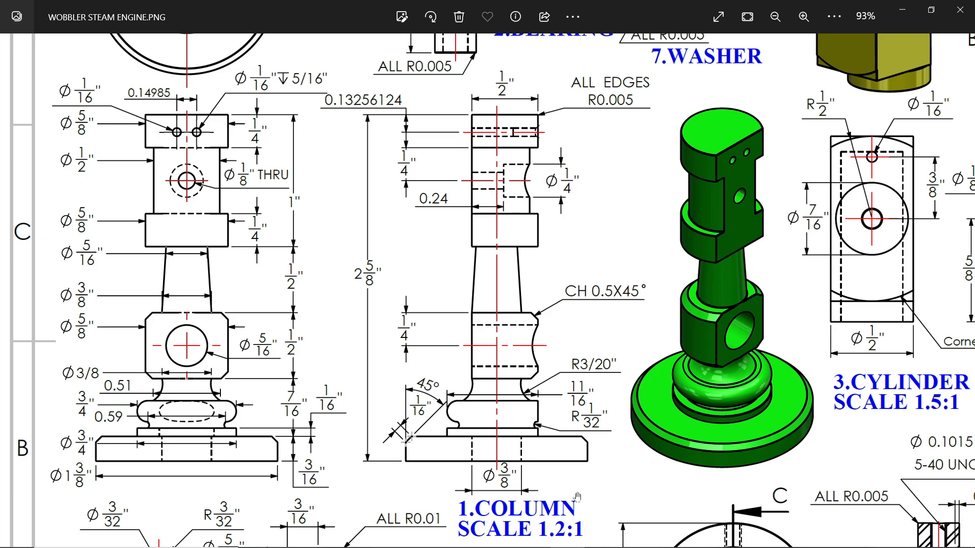
mouse_move(742, 233)
left_mouse_down()
mouse_move(558, 268)
mouse_move(368, 421)
left_mouse_up()
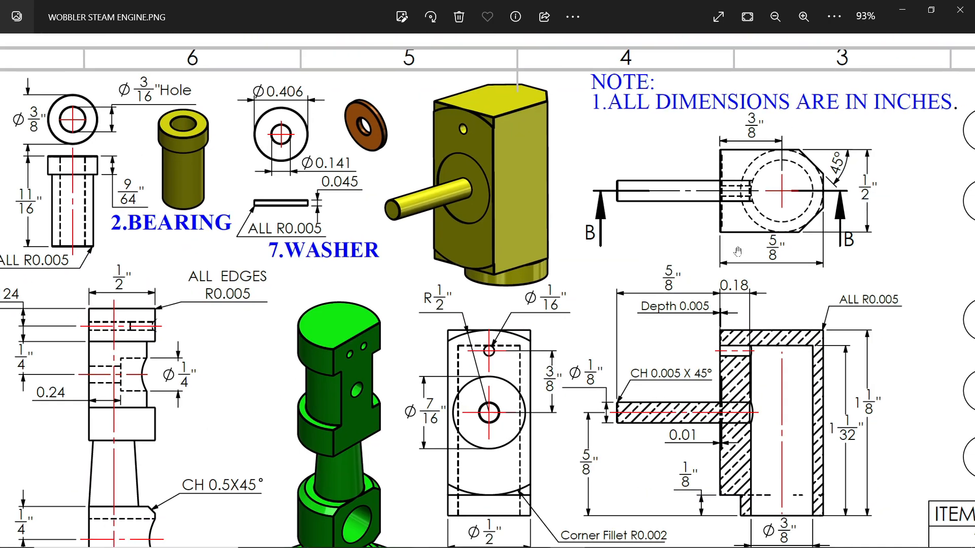
left_click_drag(737, 251, 603, 252)
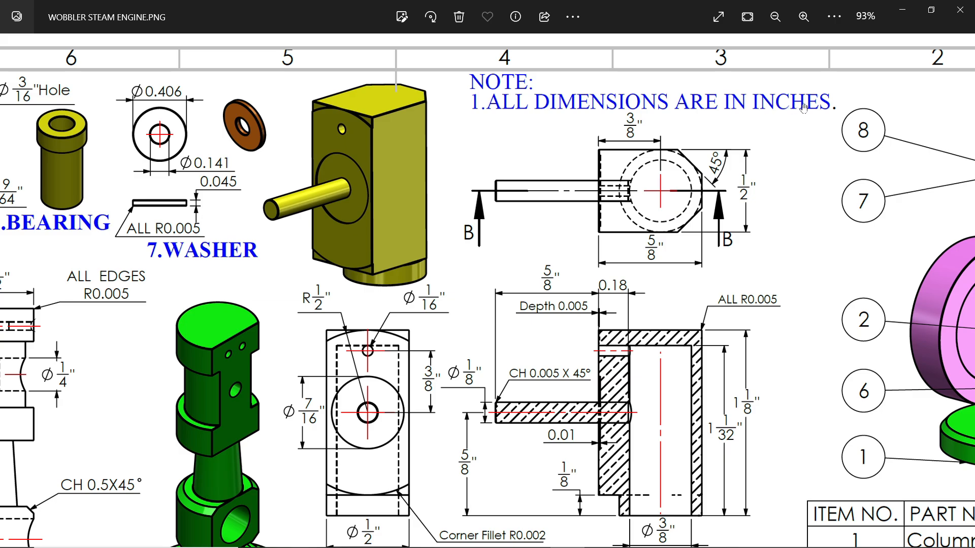
left_click_drag(406, 295, 756, 217)
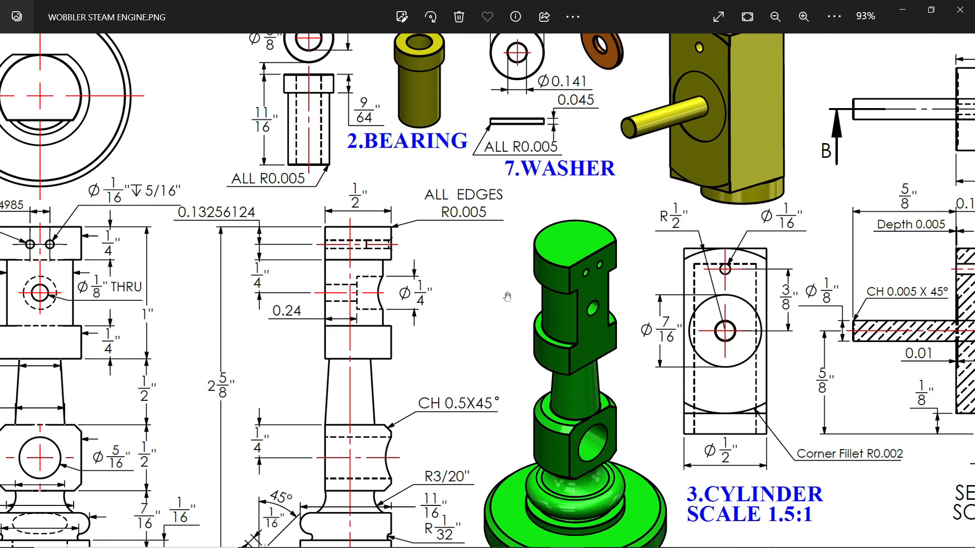
left_click_drag(508, 297, 761, 205)
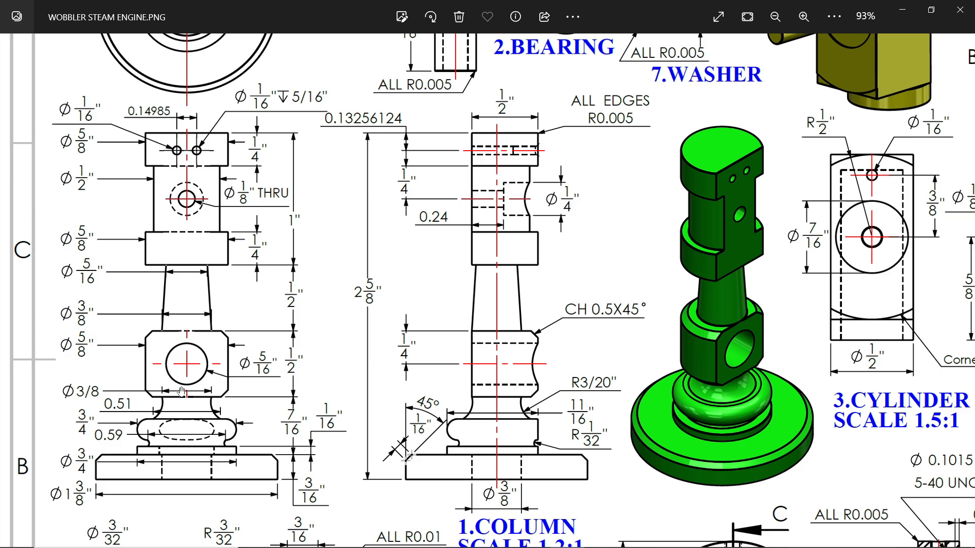
left_click(906, 12)
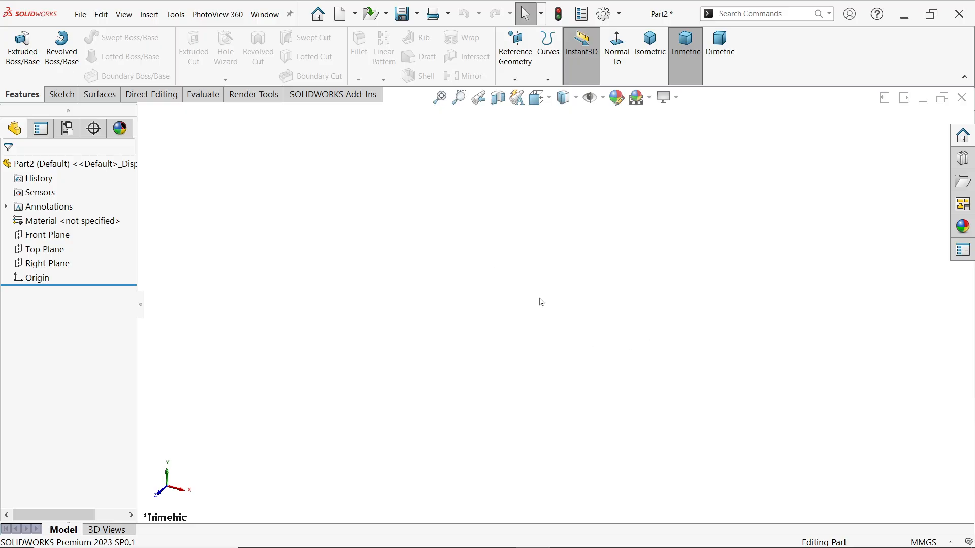
- Set the document unit system to IPS (inch, pound, second) with basic length decimals of .1234
left_click(913, 541)
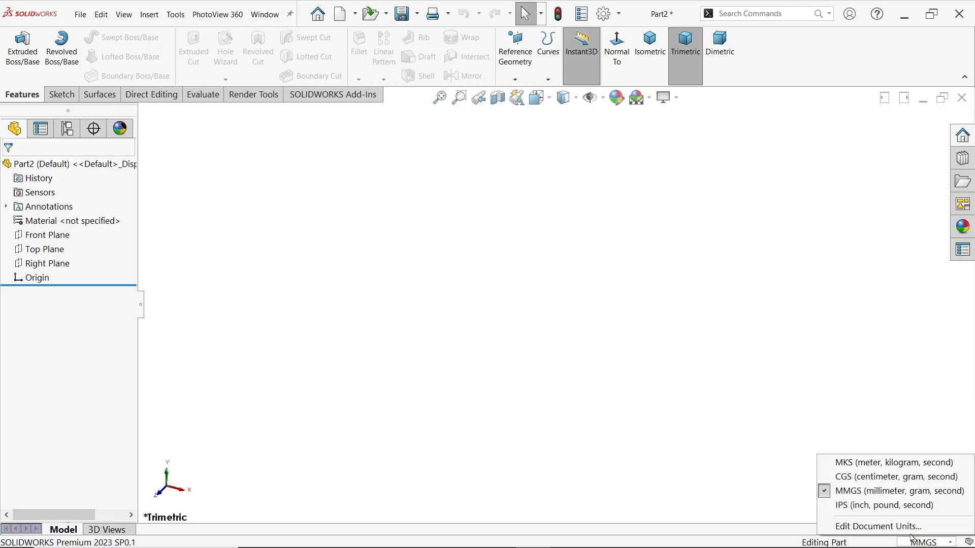
left_click(855, 530)
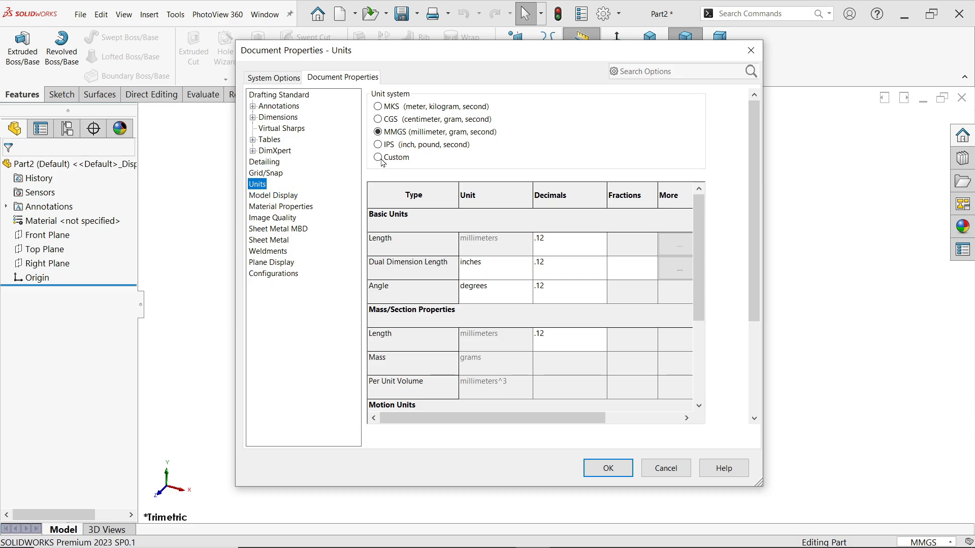
left_click(401, 145)
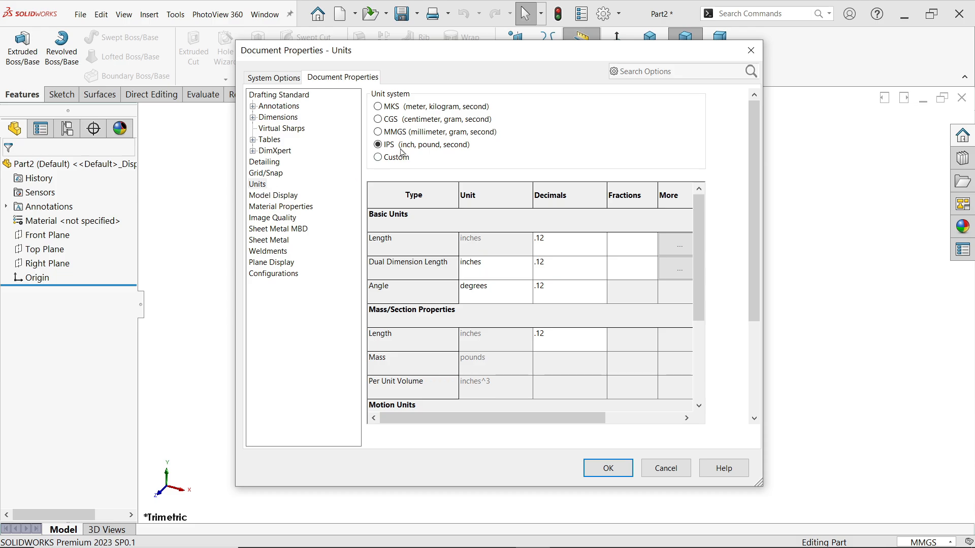
left_click(600, 246)
left_click(602, 238)
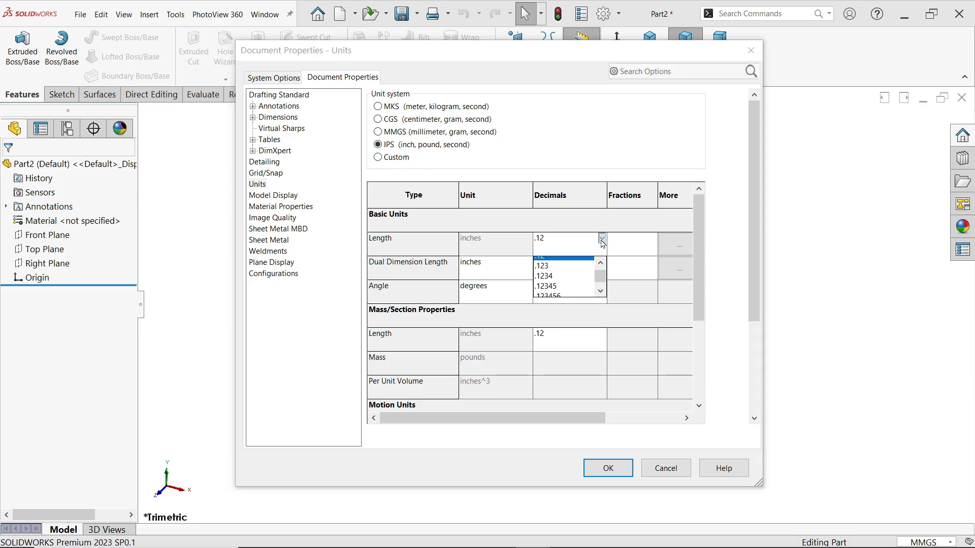
left_click(546, 282)
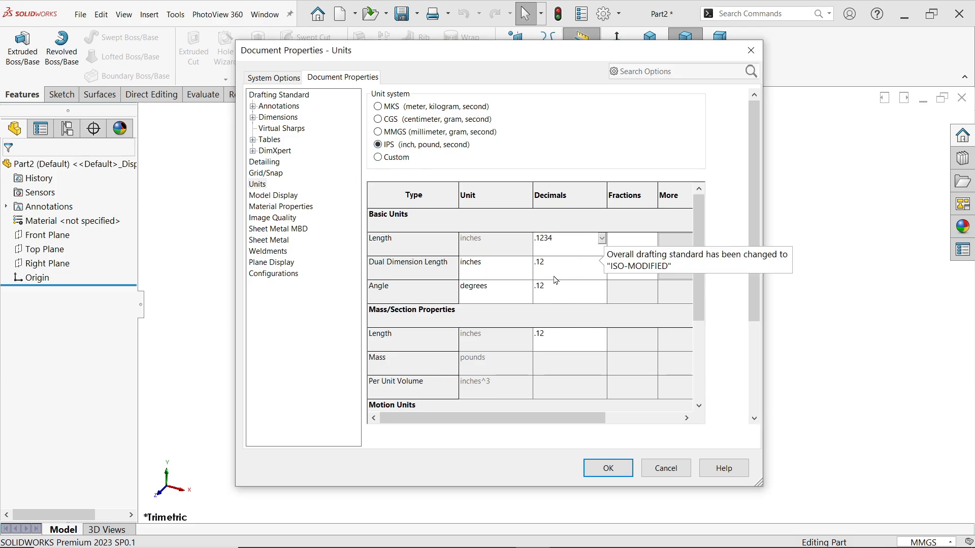
- Set the basic length unit to fractions with a denominator of 128 and apply the document units
left_click(642, 245)
left_click_drag(638, 241, 621, 240)
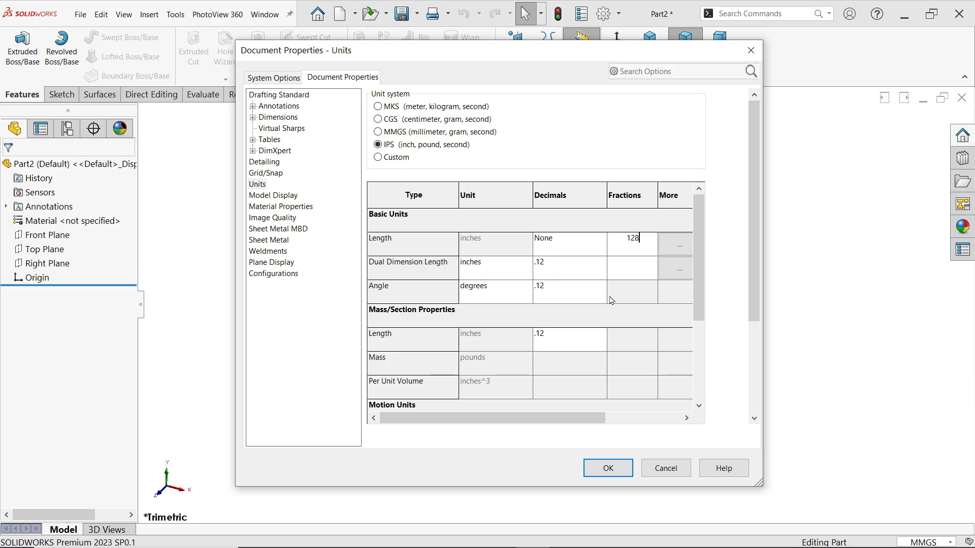
left_click(608, 467)
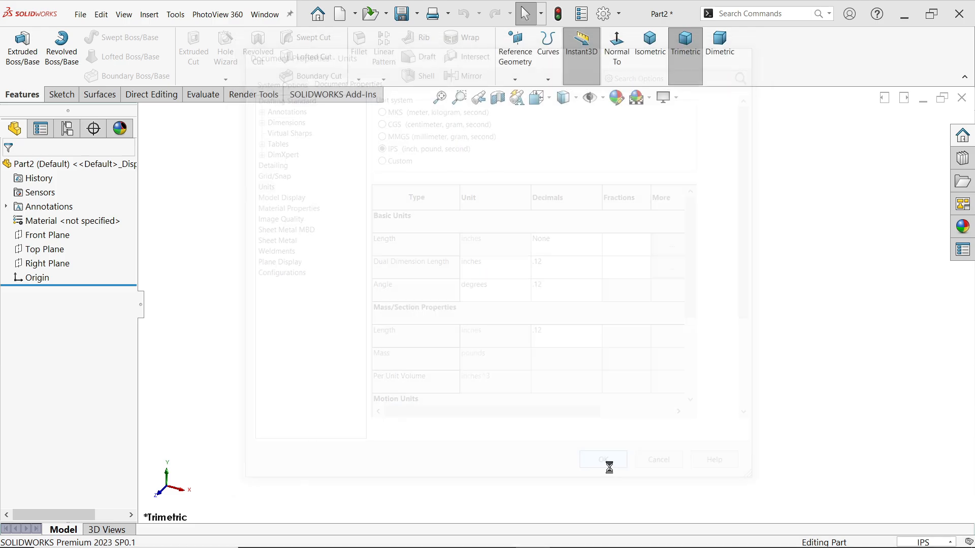
- Start a sketch on the Right Plane and draw a vertical centerline about 3.15 in long upward from the origin
left_click(52, 264)
left_click(89, 247)
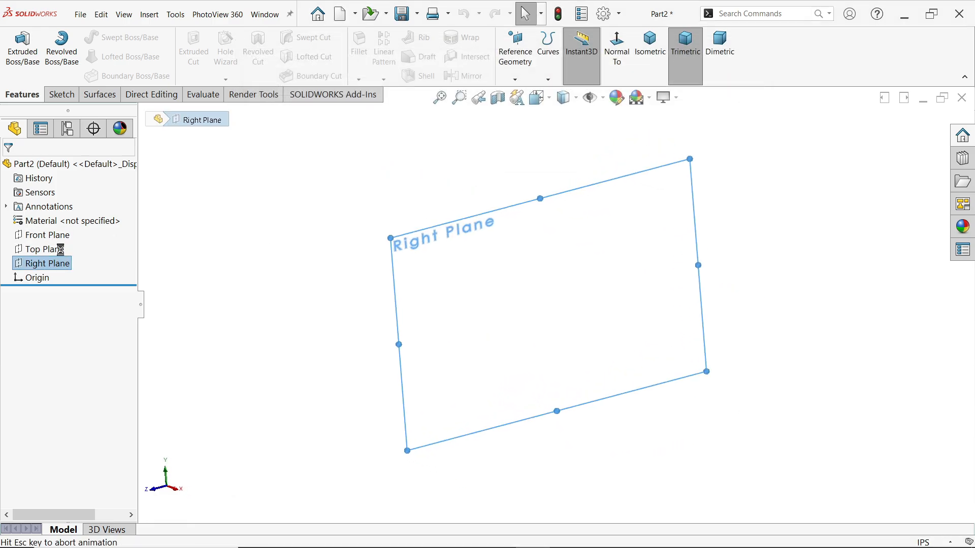
left_click(95, 37)
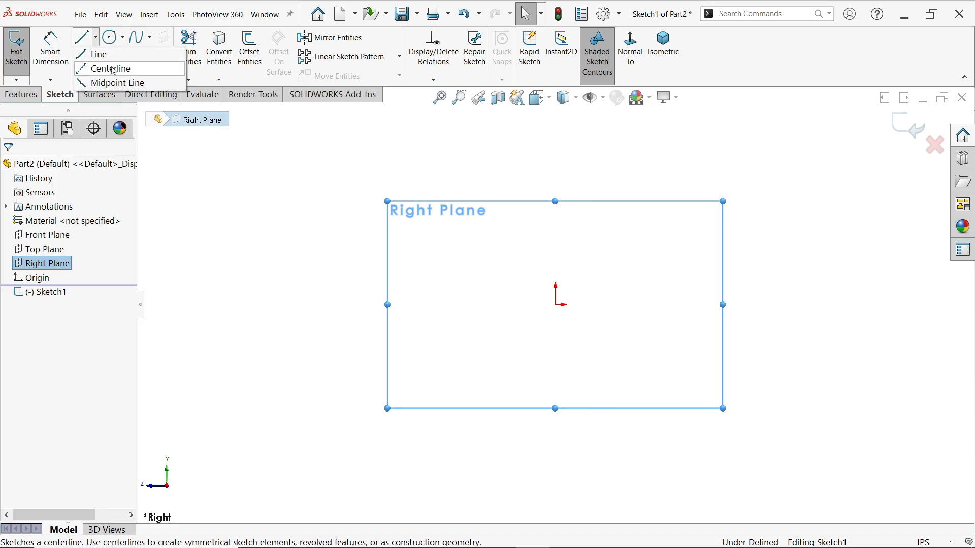
left_click(101, 68)
left_click(555, 304)
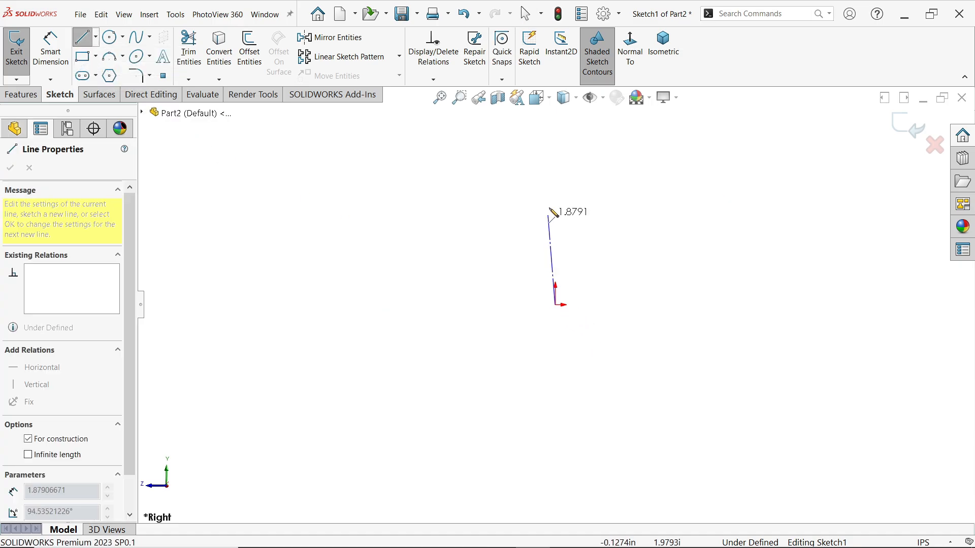
left_click(555, 154)
right_click(625, 165)
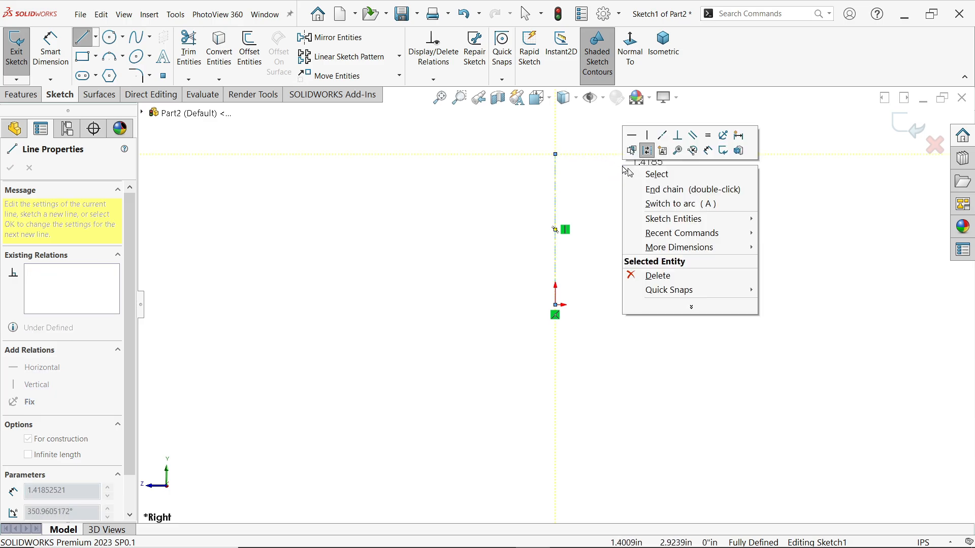
left_click(661, 174)
- Dimension the centerline's length as 2 5/8 in and place the dimension beside it
scroll(597, 152, "up", 3)
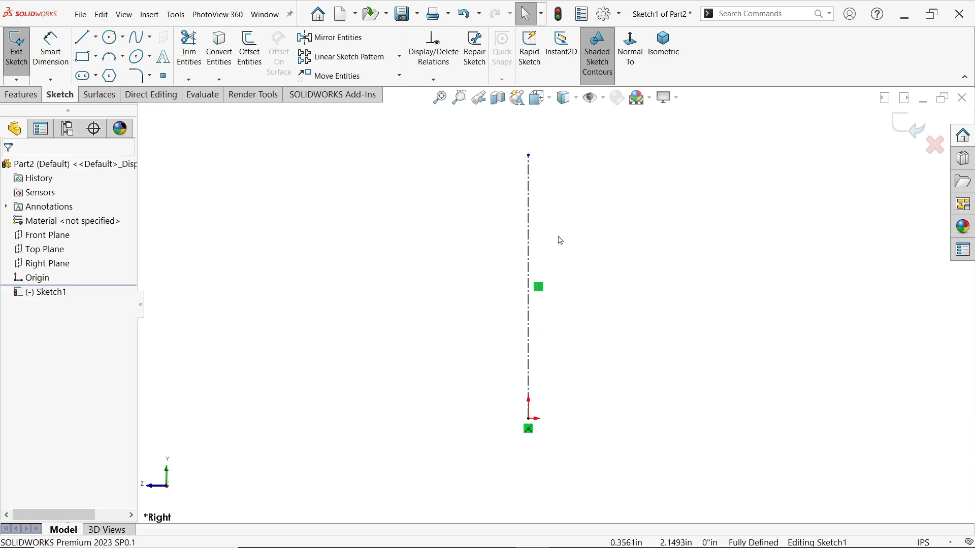
scroll(559, 239, "up", 1)
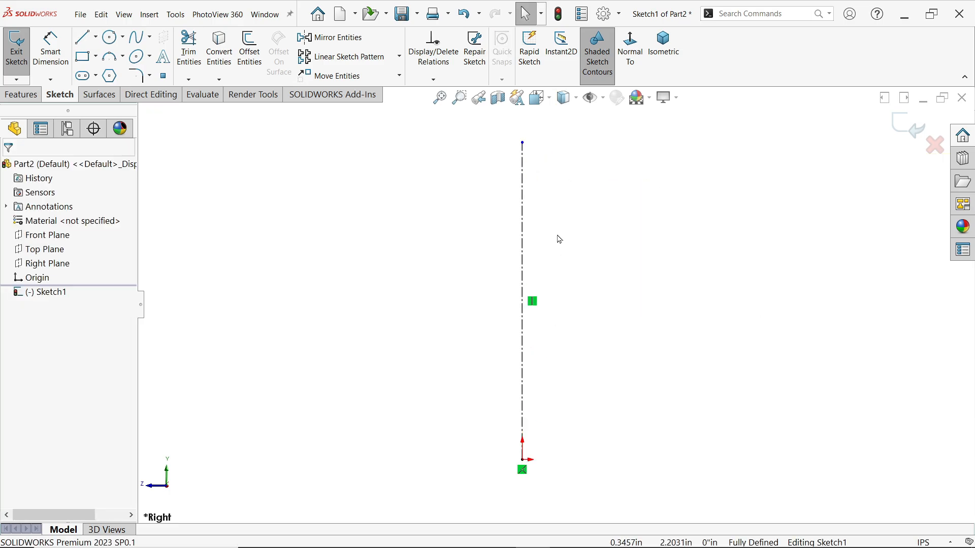
left_click(51, 51)
left_click(523, 333)
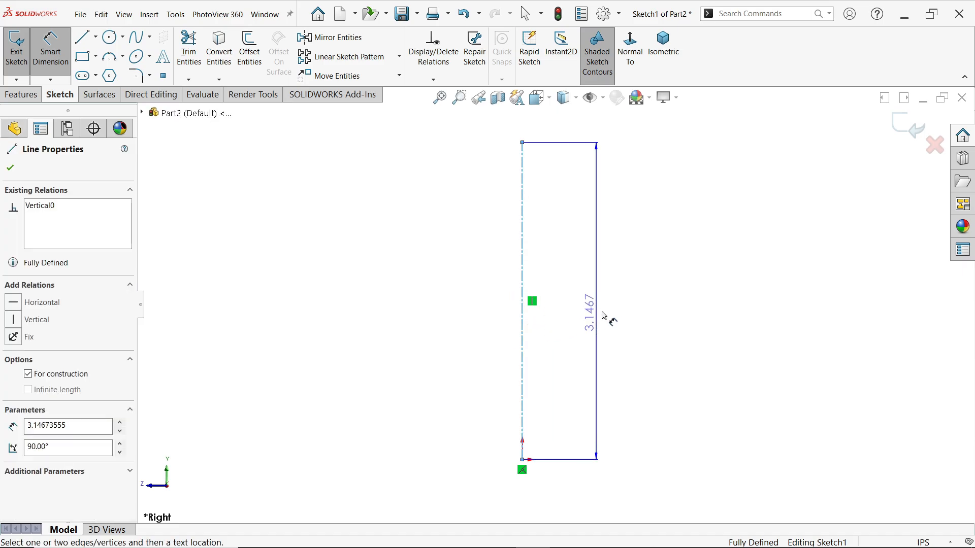
left_click(632, 309)
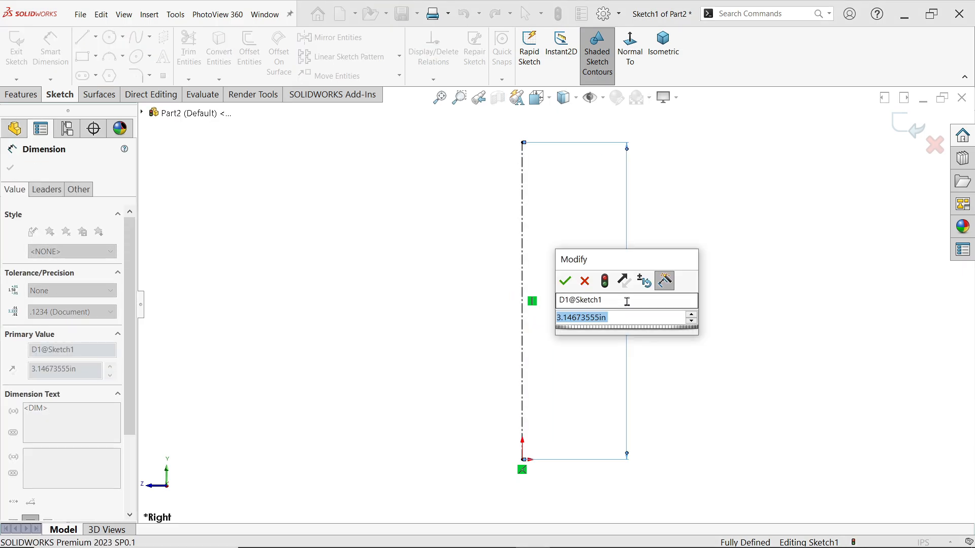
type("2")
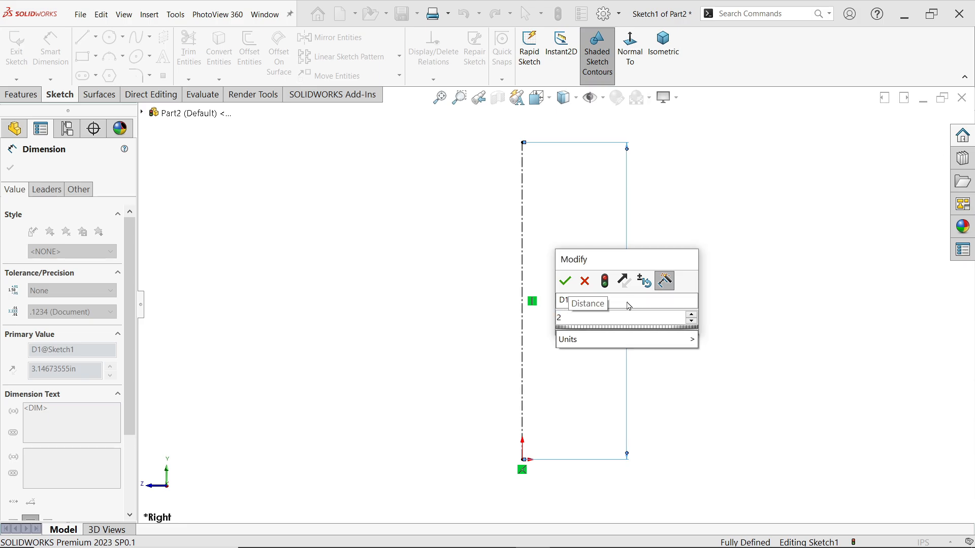
type(" 5/8")
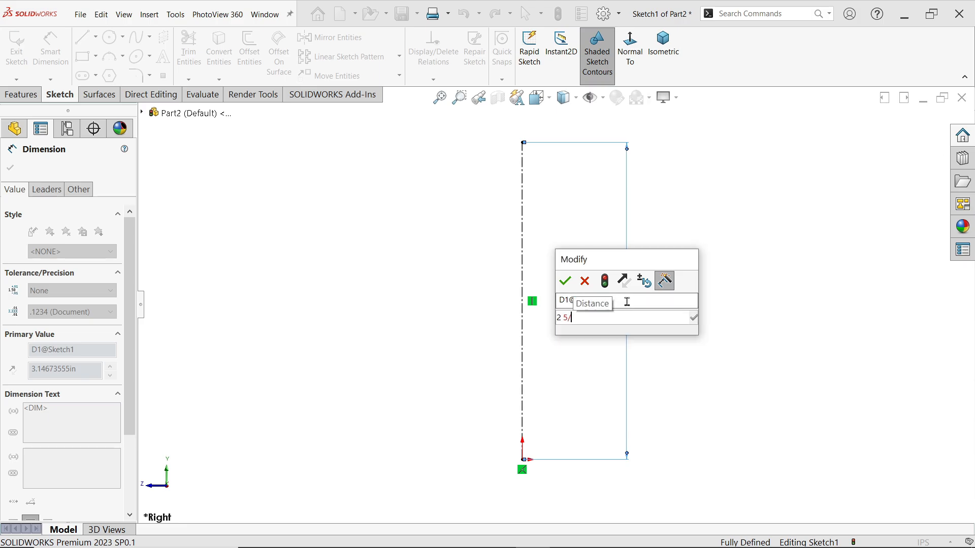
left_click(564, 282)
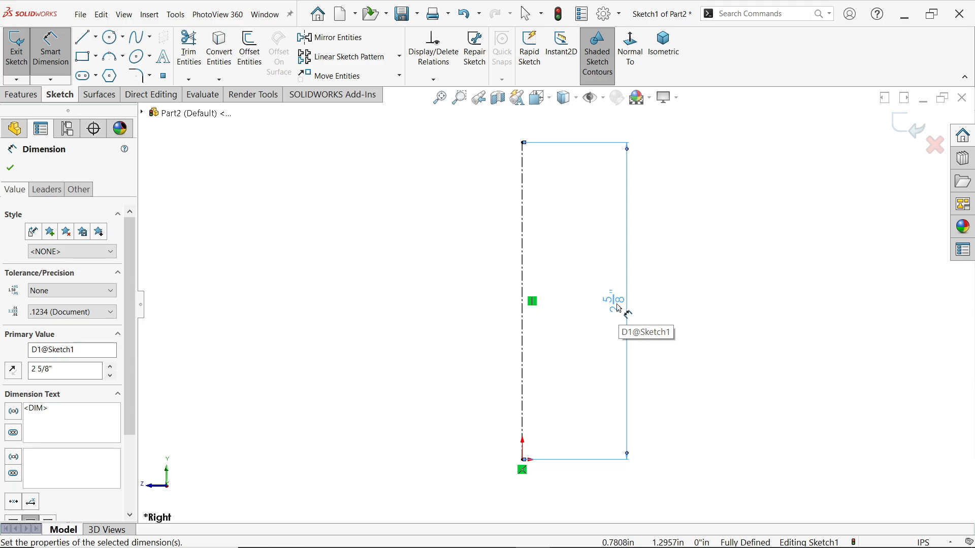
left_click_drag(617, 305, 607, 303)
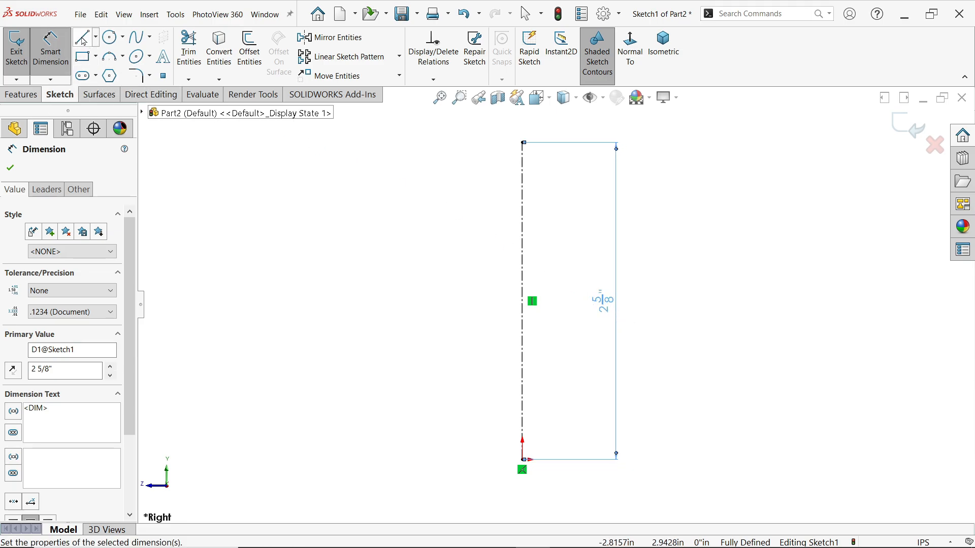
- From the centerline's top end, sketch a stepped outline of two flanges about 0.43 in from the axis with a 0.57 in tall recess between them
left_click(83, 40)
scroll(555, 163, "down", 3)
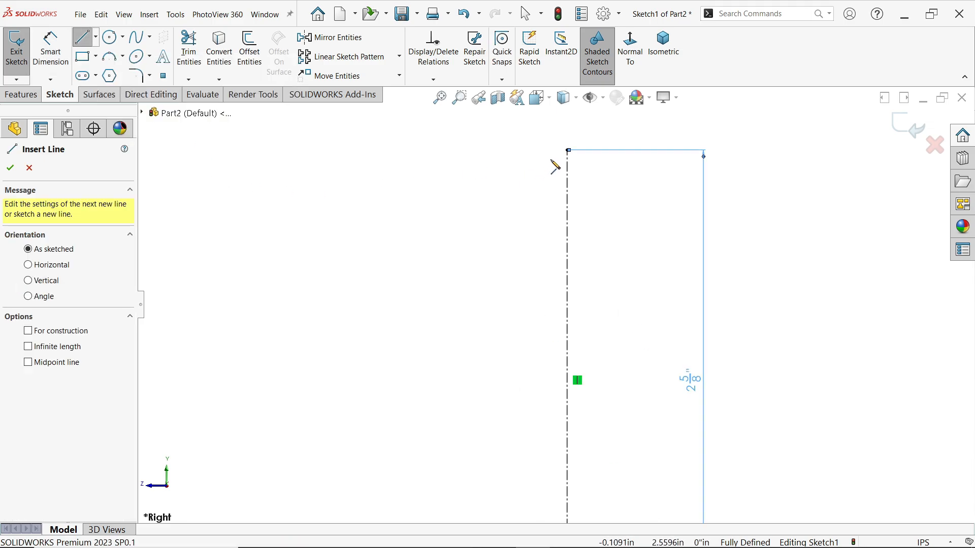
left_click(568, 150)
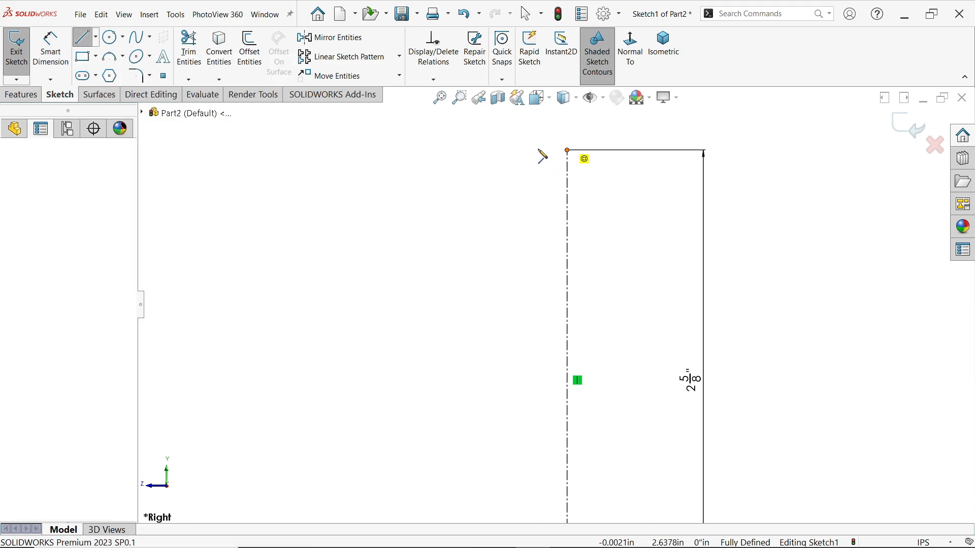
left_click(492, 150)
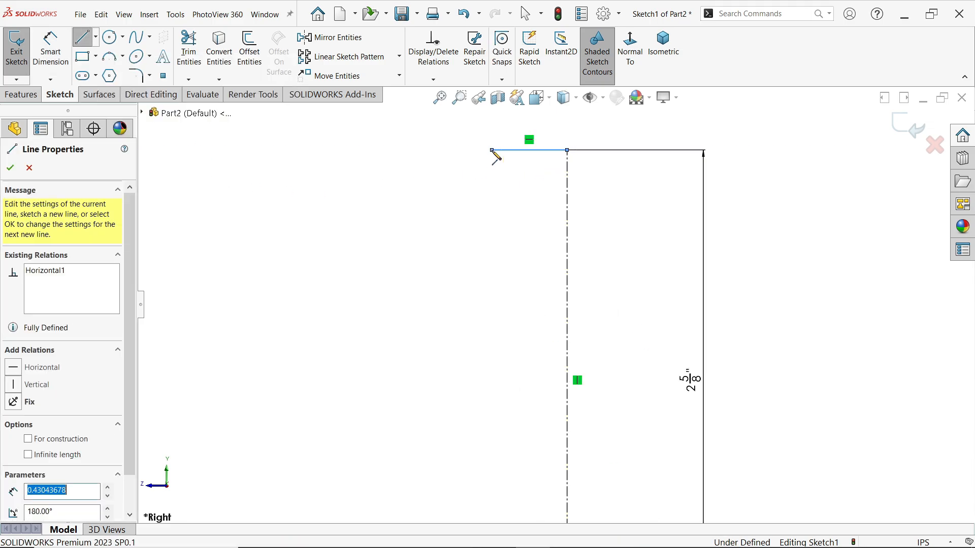
left_click(492, 182)
left_click(509, 182)
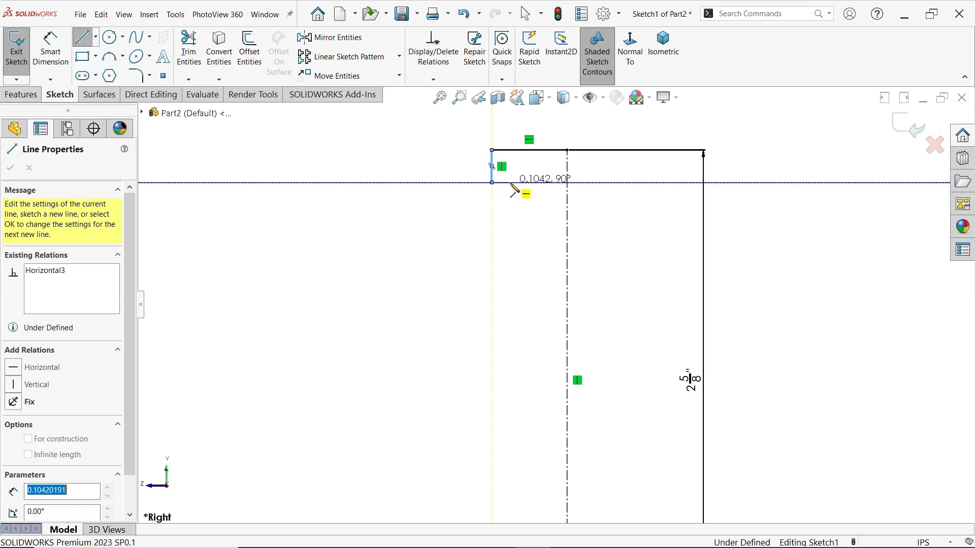
left_click(510, 283)
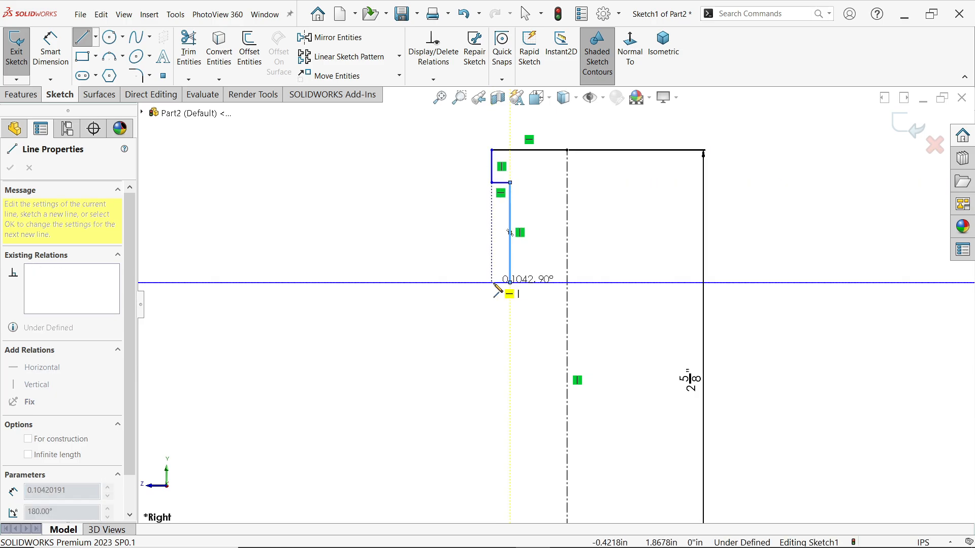
left_click(492, 283)
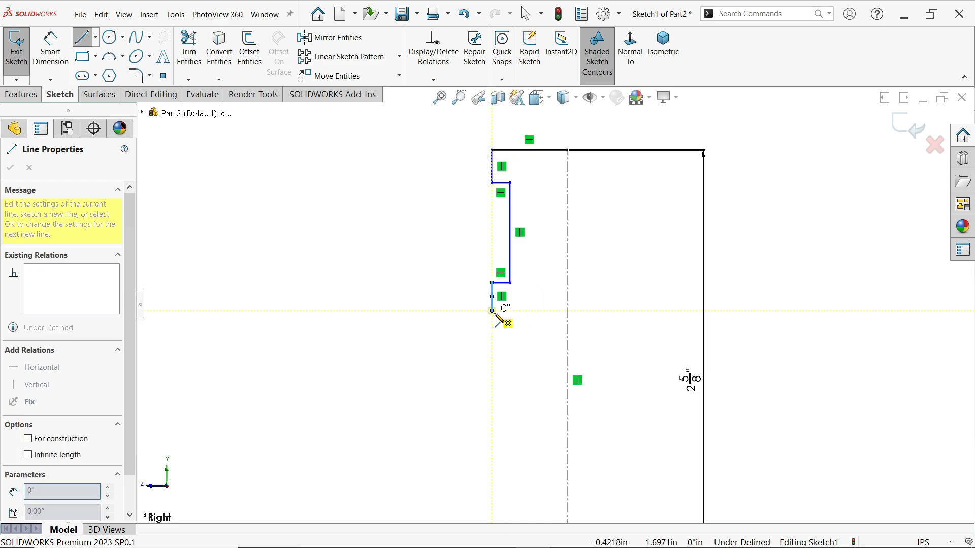
left_click(491, 310)
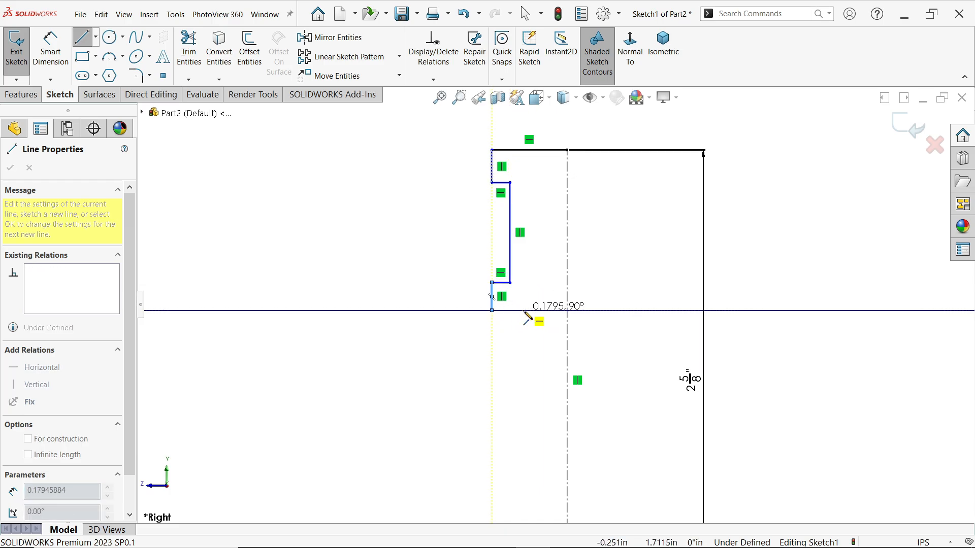
left_click(522, 310)
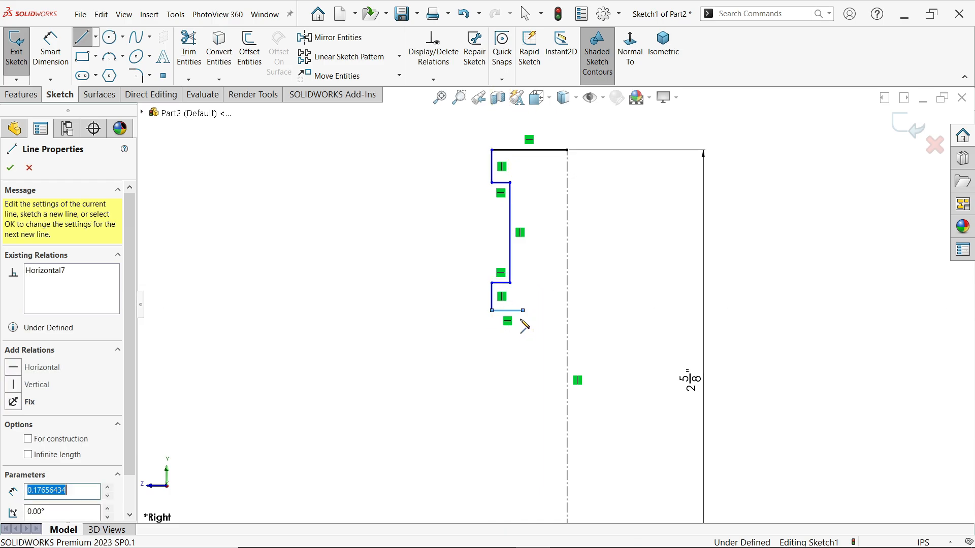
- Add a slanted line about 0.69 in tall running down and outward from the lower flange's inner corner, and finish the line chain
left_click(481, 431)
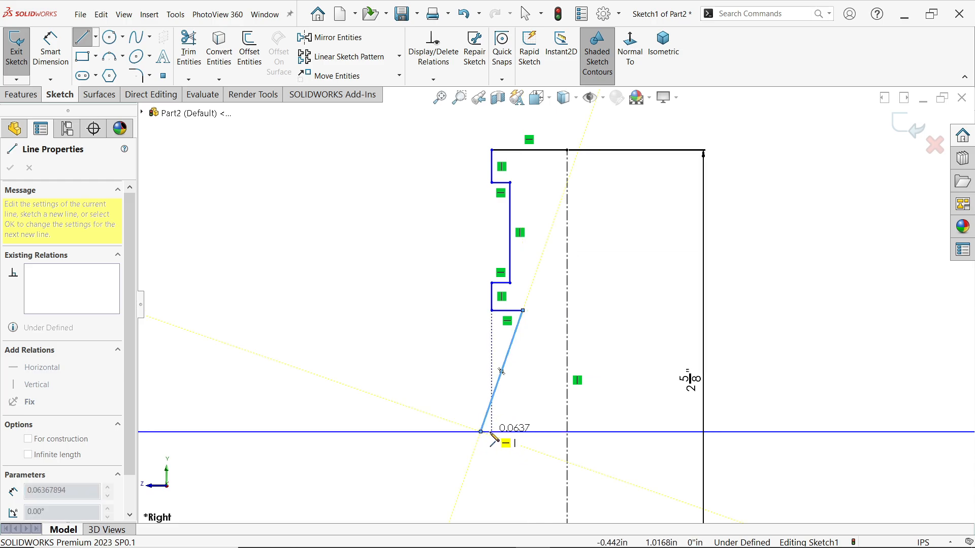
right_click(420, 383)
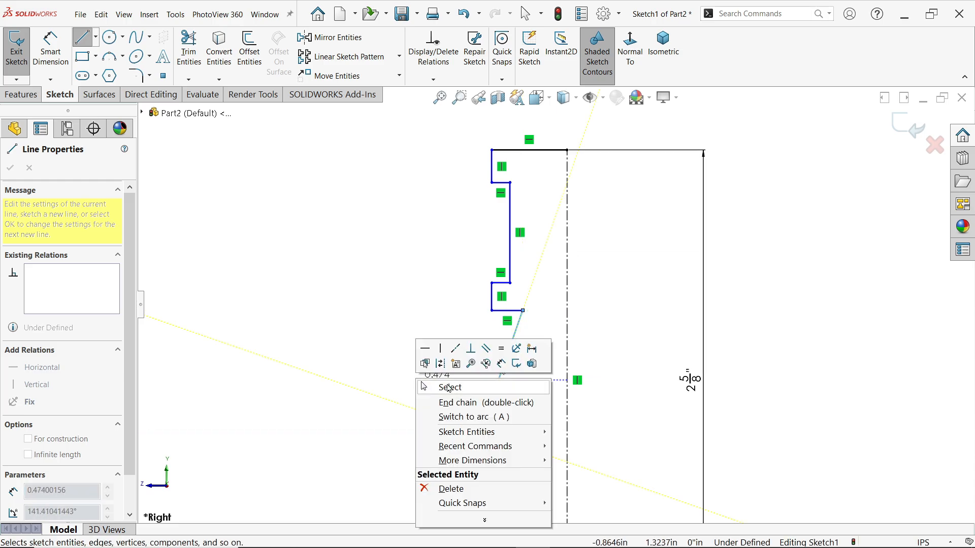
left_click(442, 361)
- Dimension the upper flange's edge to the centerline as a 5/8 in diameter, placed above the profile
scroll(492, 120, "down", 1)
key("d")
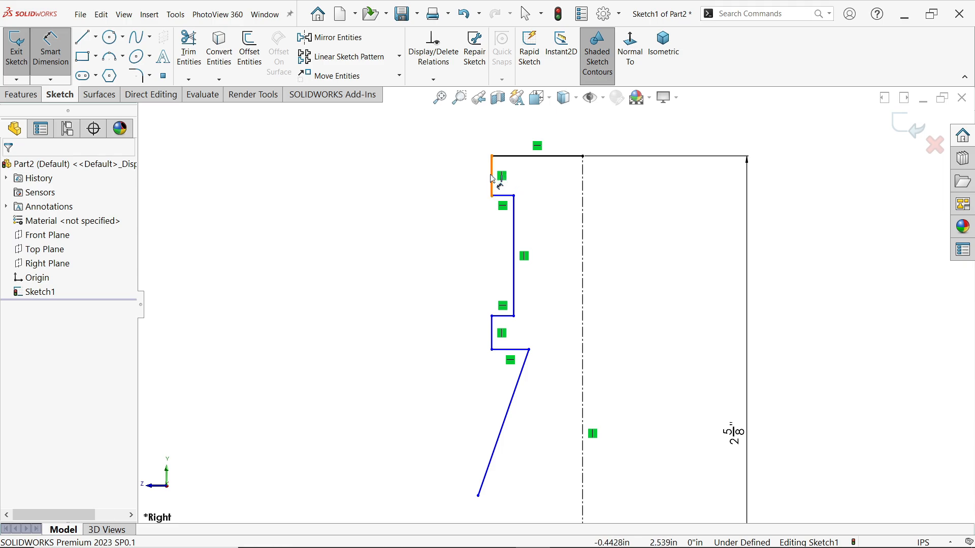
left_click(492, 178)
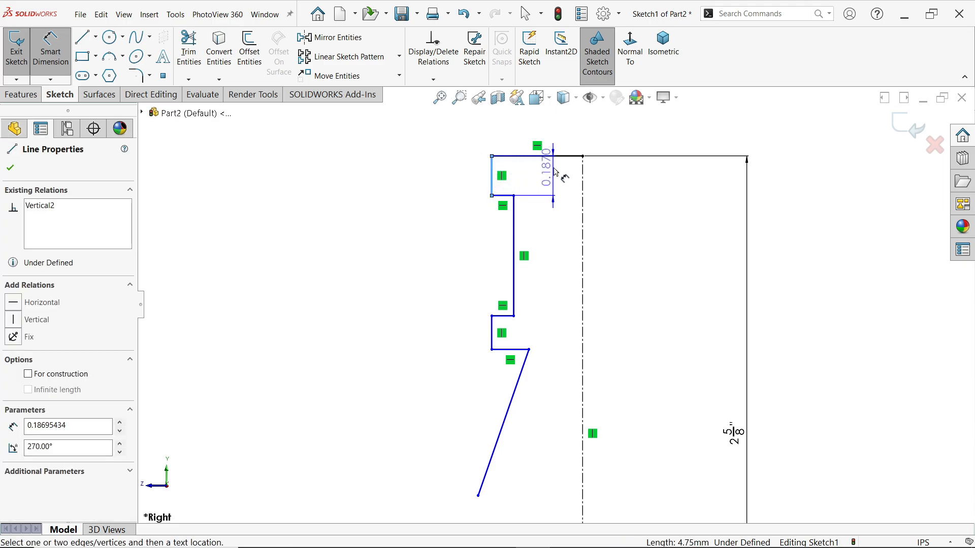
left_click(583, 187)
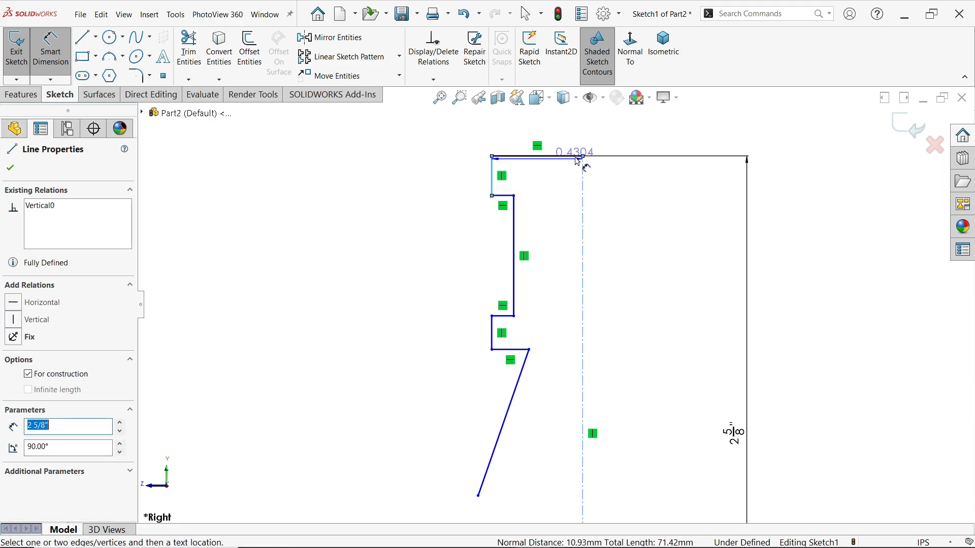
left_click(608, 133)
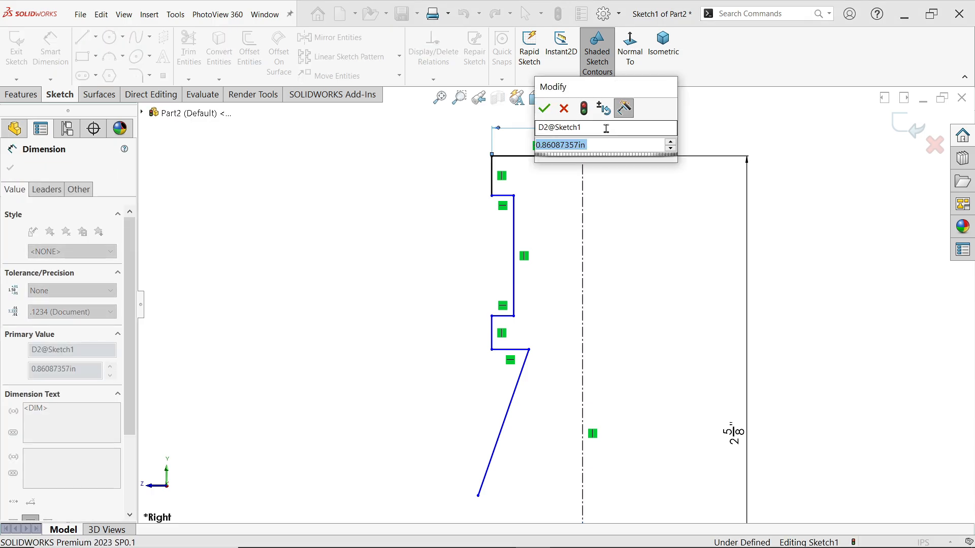
type("5/8")
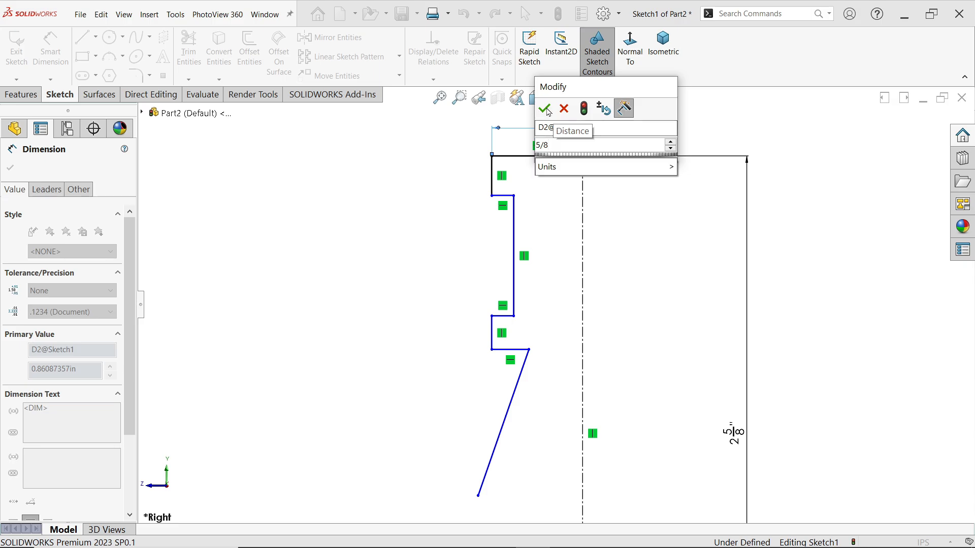
left_click(546, 109)
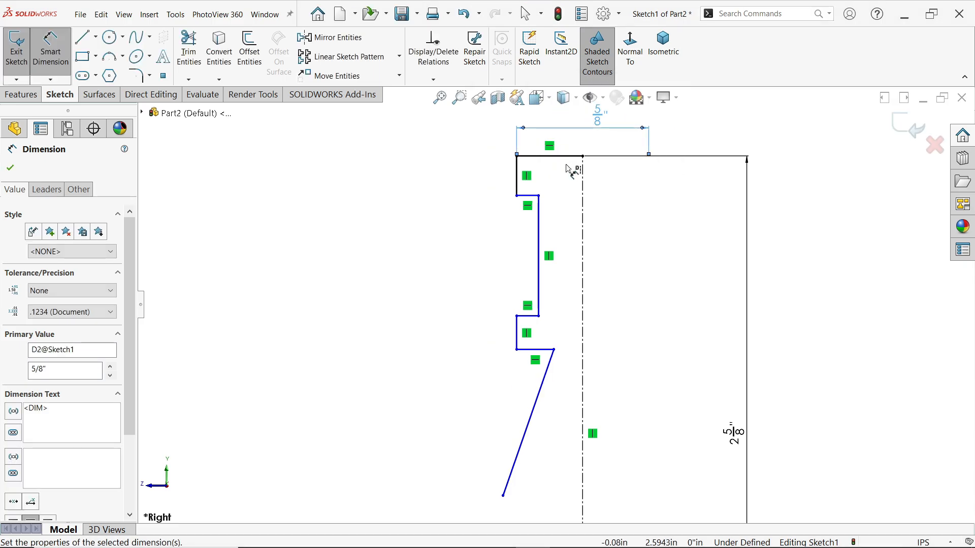
- Dimension the recess's vertical line to the centerline as a 1/2 in diameter
left_click(541, 224)
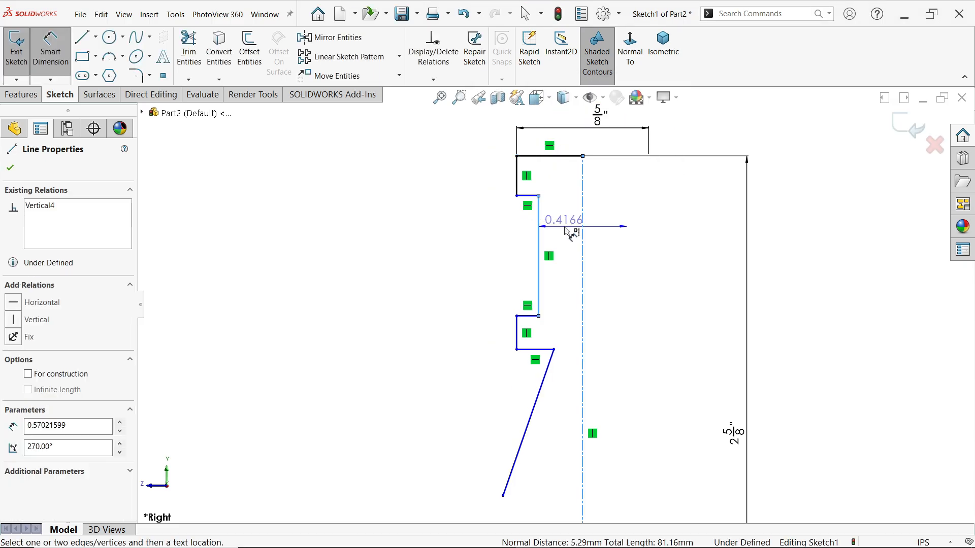
left_click(567, 229)
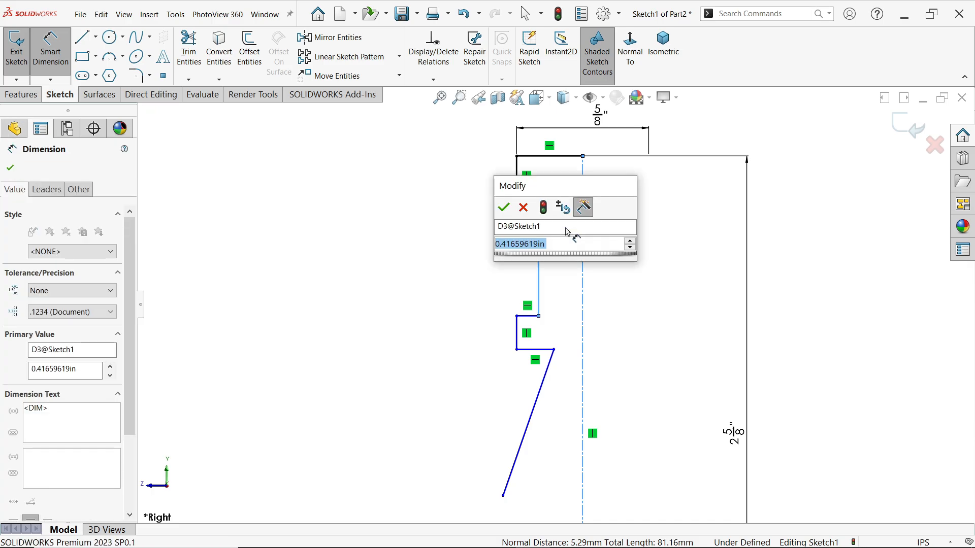
type("5/12")
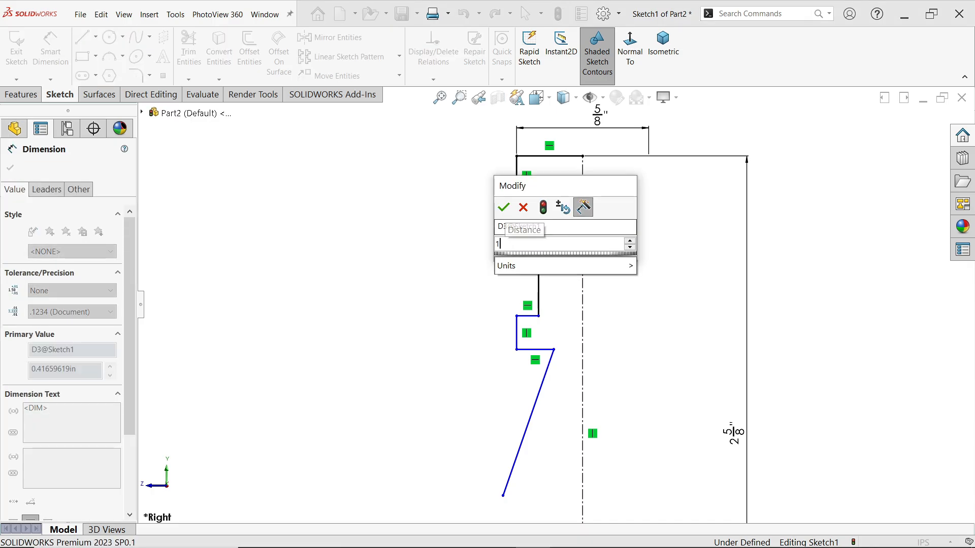
left_click(503, 208)
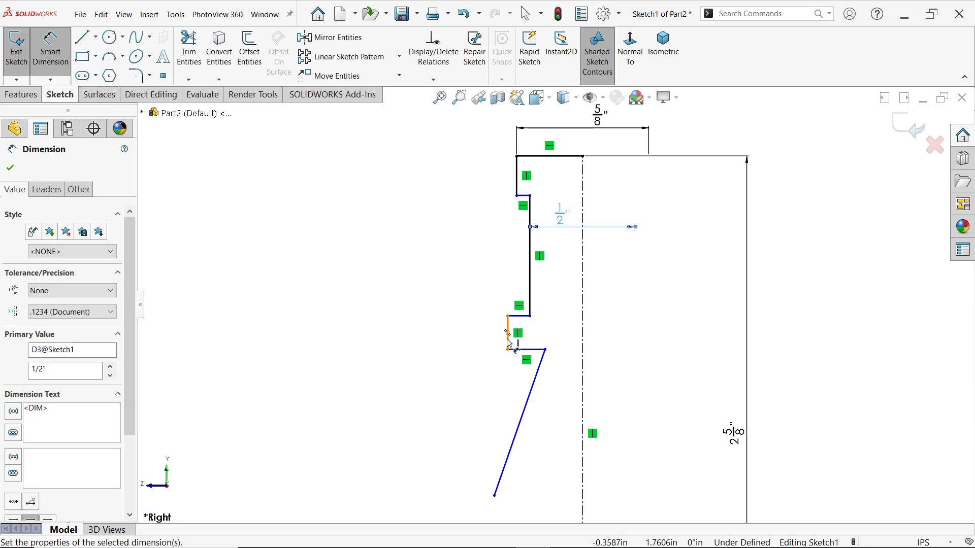
- Dimension the lower flange's vertical edge to the centerline as a 5/8 in diameter
left_click(509, 342)
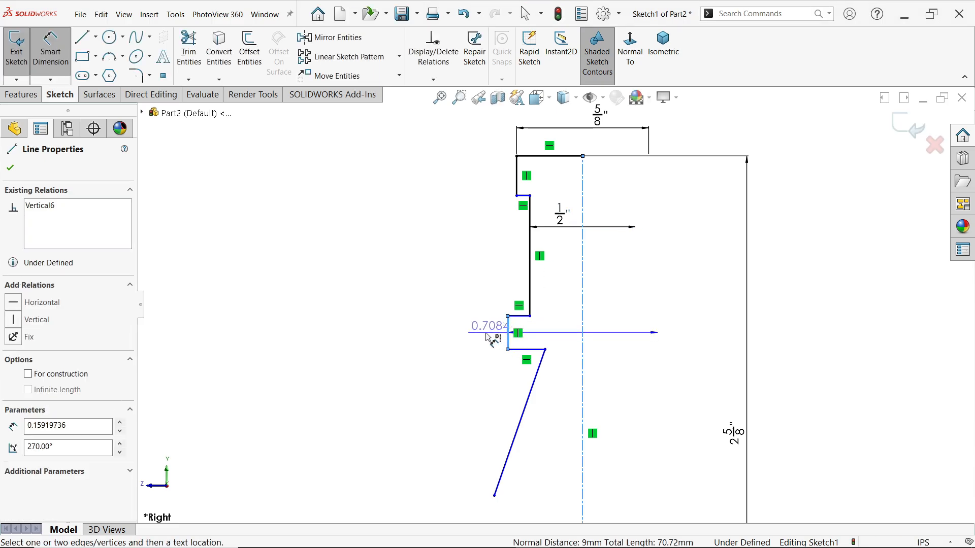
left_click(473, 306)
type("5/8")
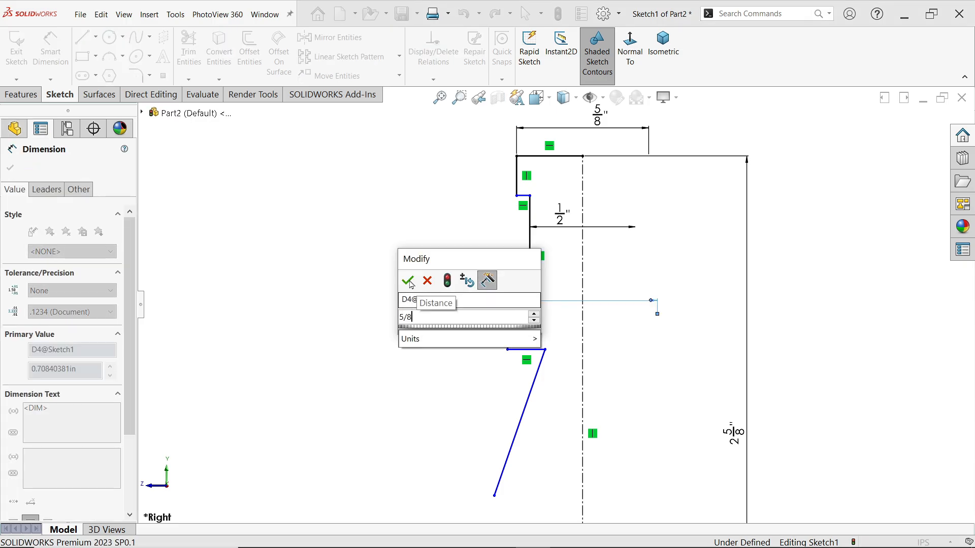
left_click(409, 282)
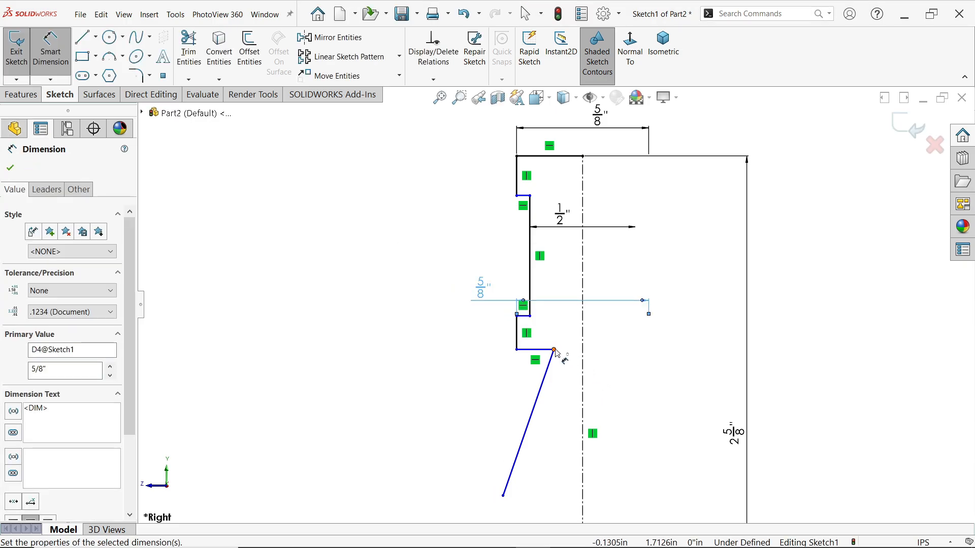
- Dimension the upper endpoint of the slanted line to the centerline as a 5/16 in diameter
left_click(554, 350)
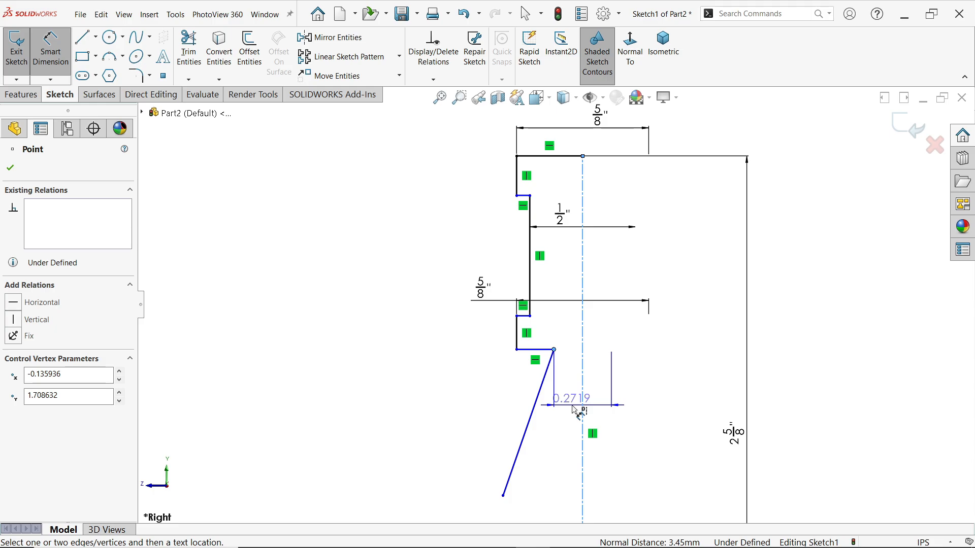
left_click(559, 345)
type("5")
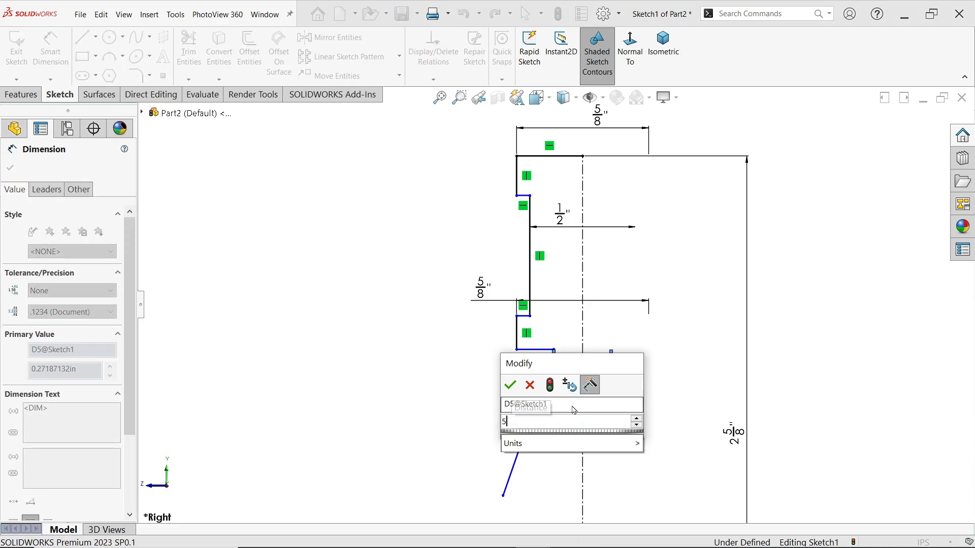
type("/16")
left_click(510, 386)
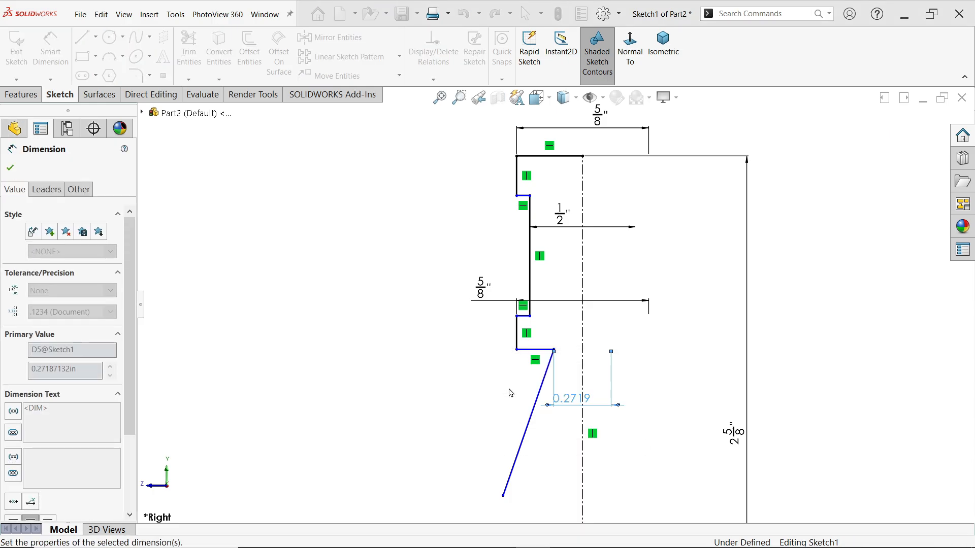
- Dimension the lower endpoint of the slanted line to the centerline as a 3/8 in diameter
left_click(499, 496)
left_click(582, 485)
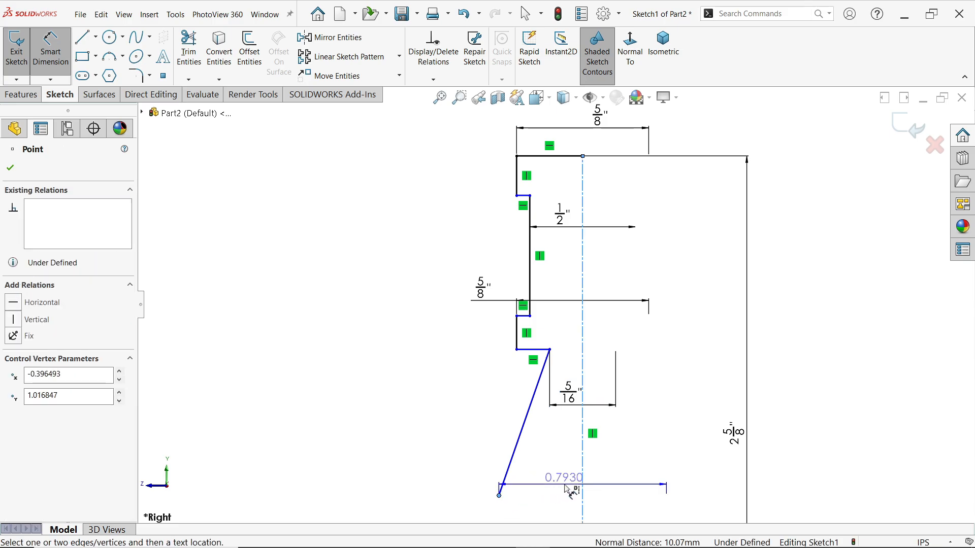
left_click(566, 482)
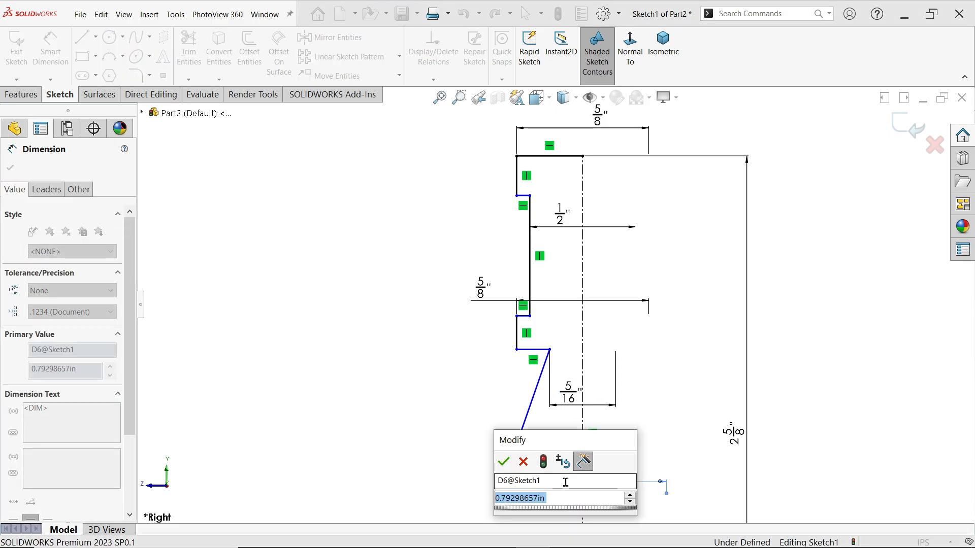
type("3/8")
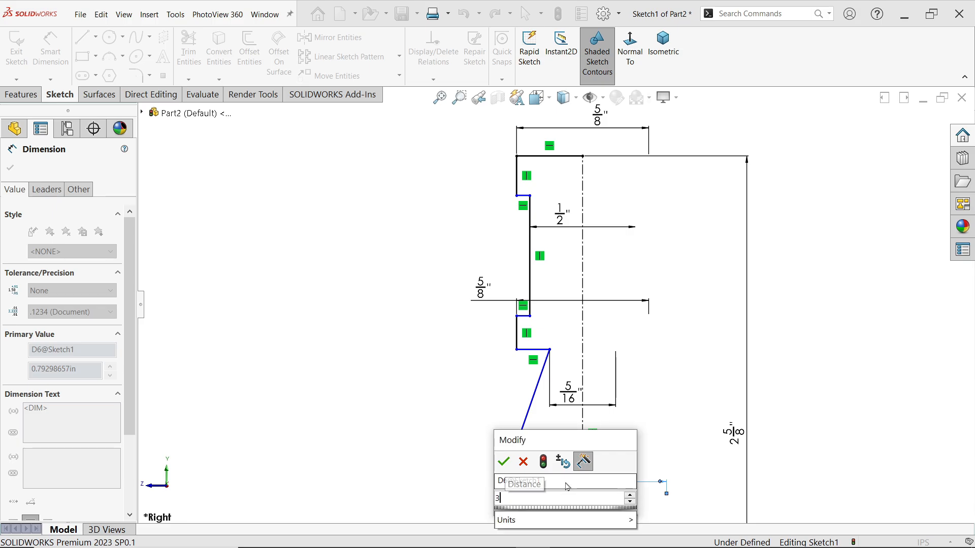
left_click(507, 466)
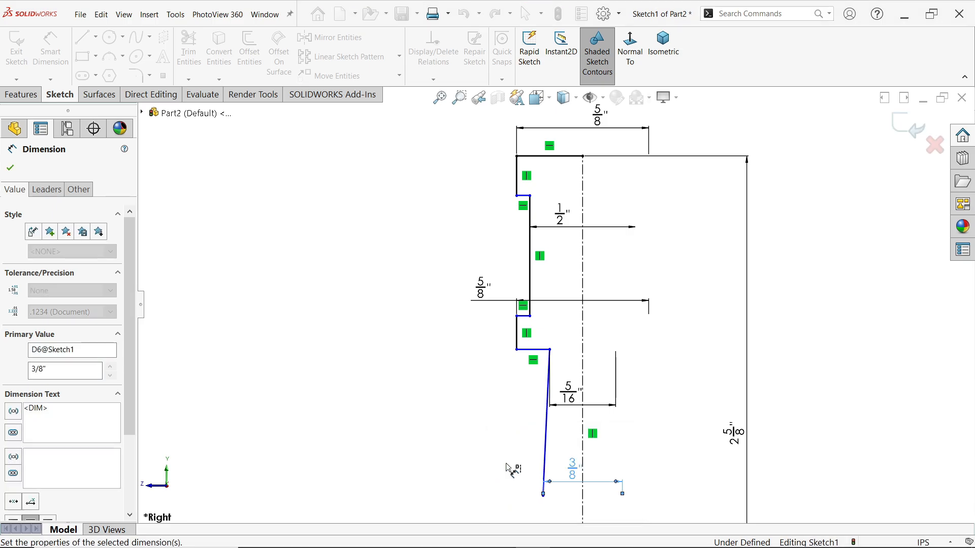
scroll(527, 176, "down", 2)
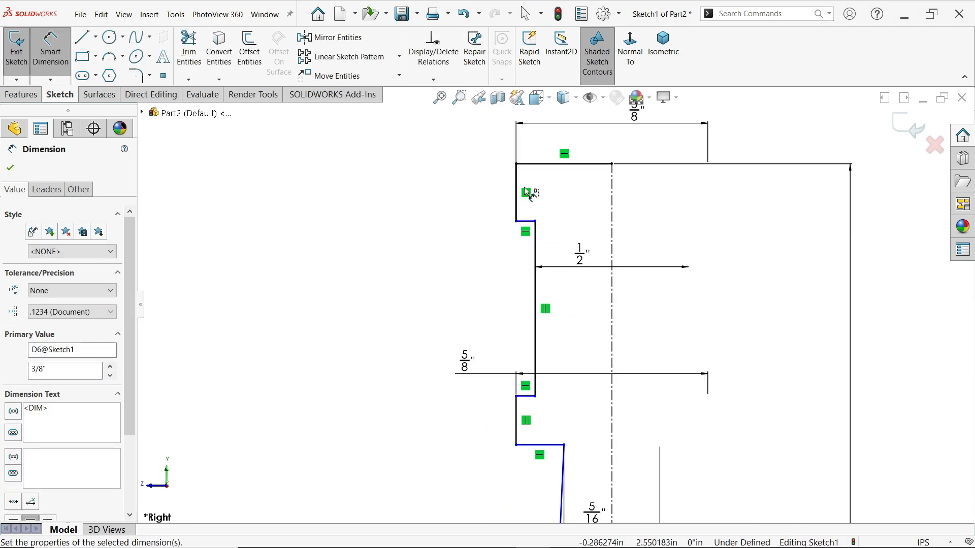
scroll(538, 244, "up", 4)
scroll(556, 404, "down", 4)
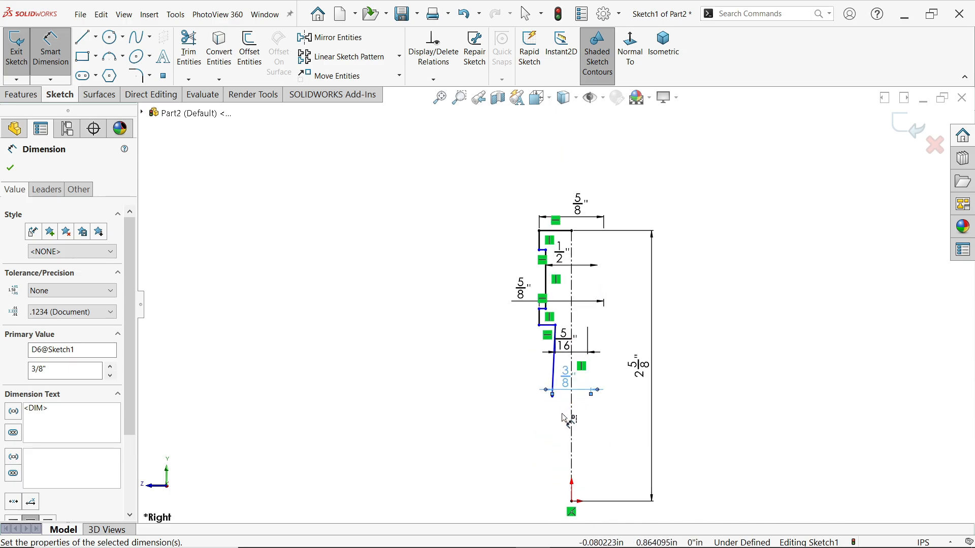
scroll(554, 396, "down", 1)
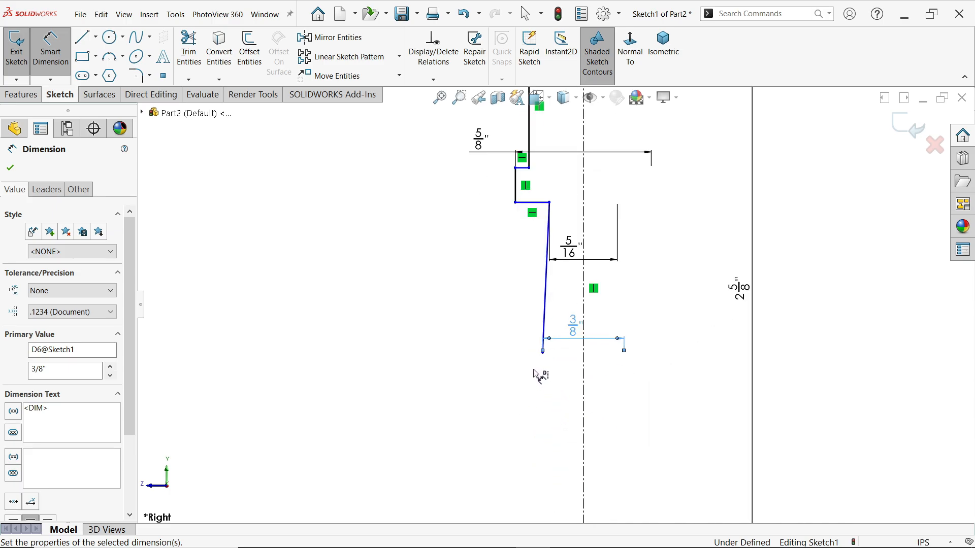
left_click(86, 45)
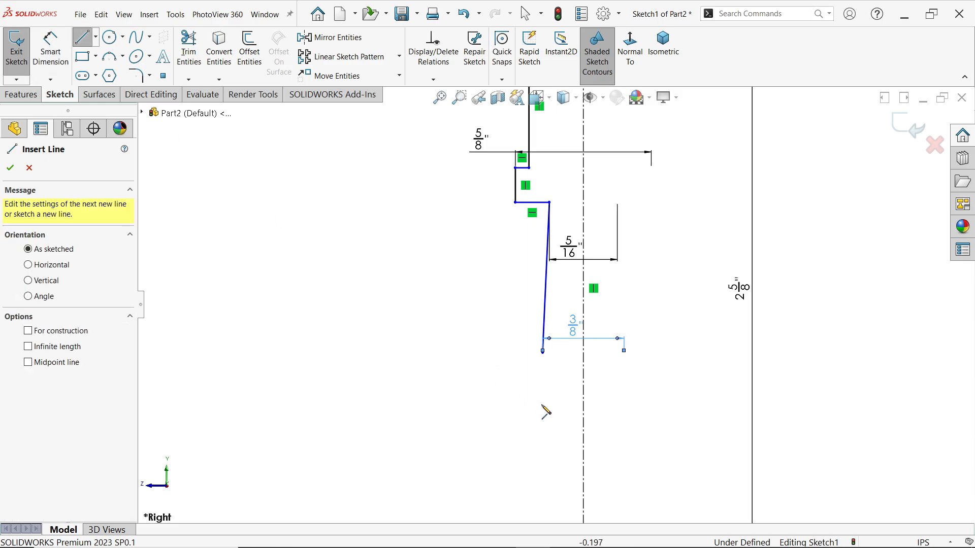
scroll(548, 409, "down", 2)
left_click(542, 321)
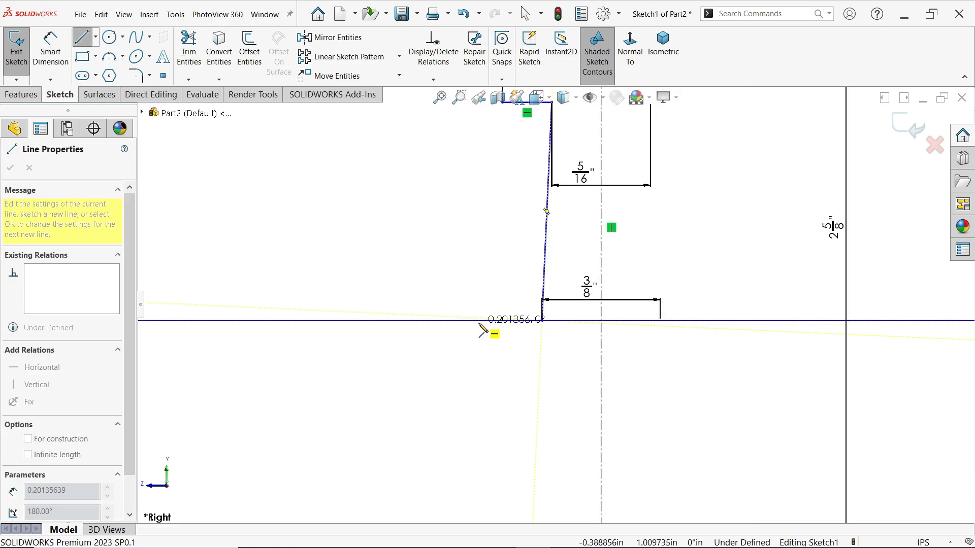
key("Escape")
scroll(563, 329, "up", 3)
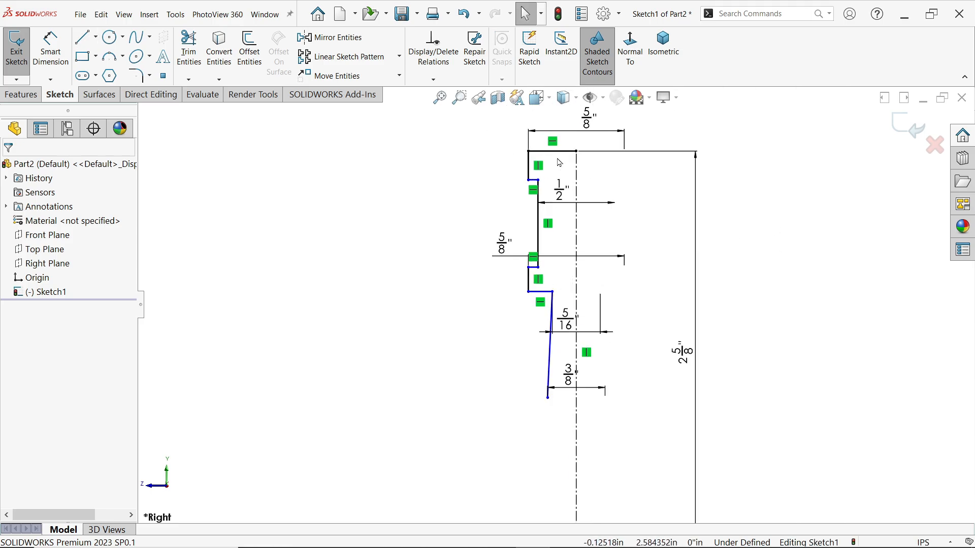
- Dimension the upper flange's vertical edge as 1/4 in
scroll(559, 162, "down", 1)
left_click(51, 48)
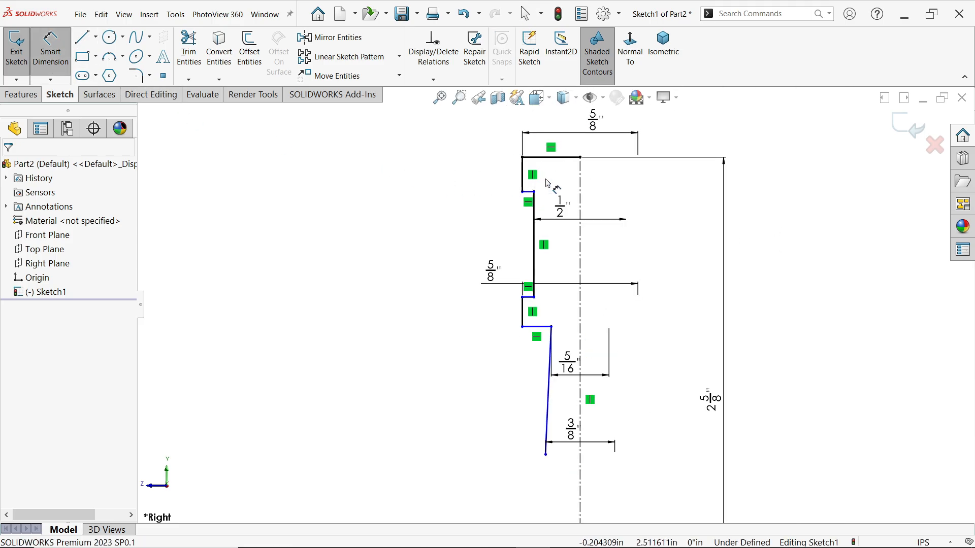
scroll(547, 182, "down", 1)
left_click(516, 180)
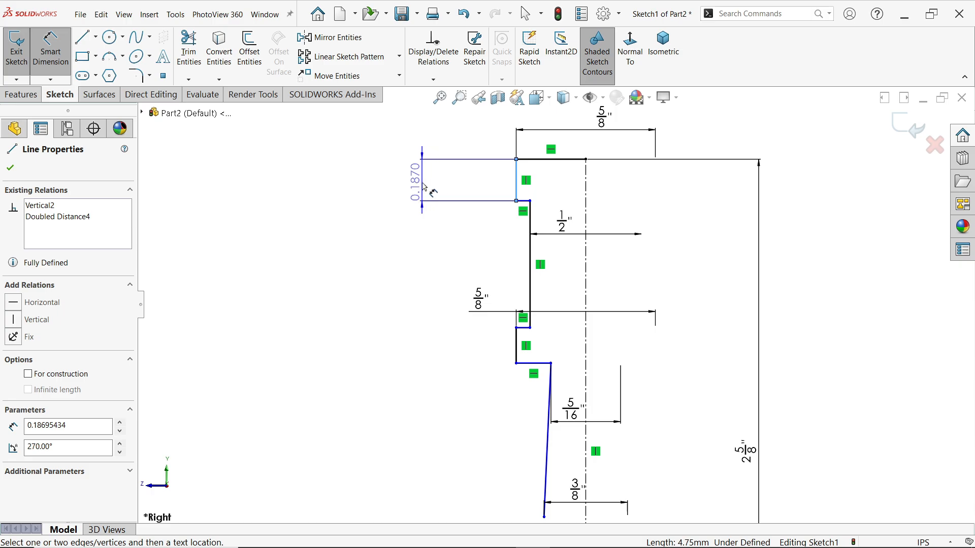
left_click(425, 188)
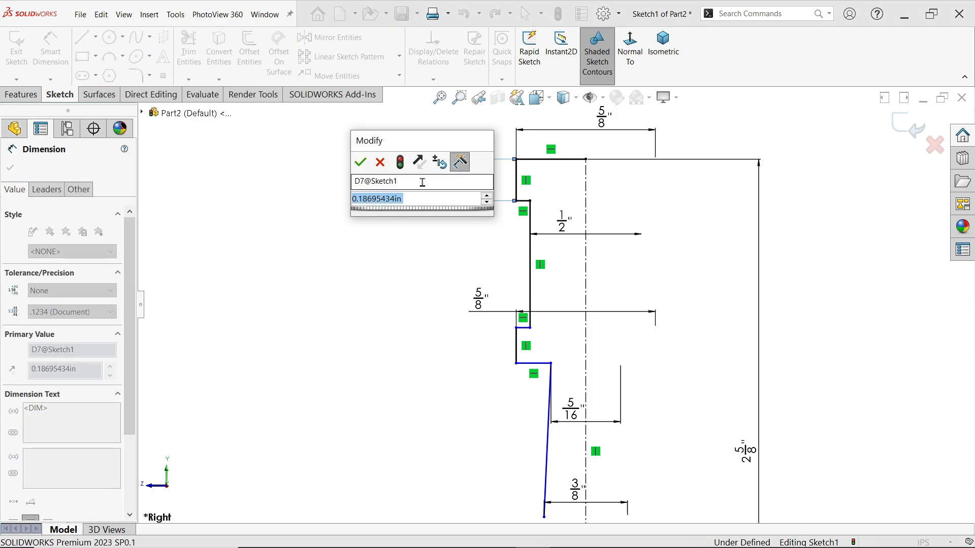
type("1/4")
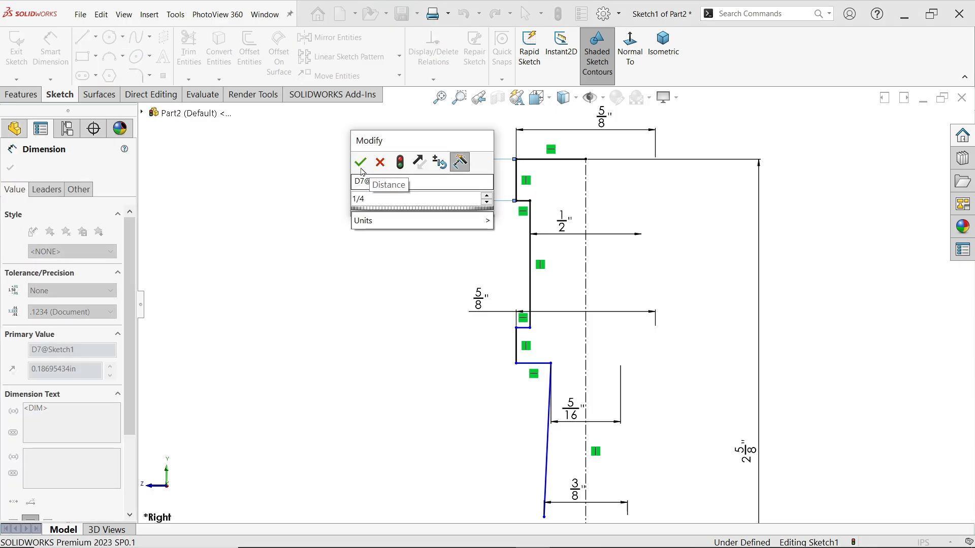
left_click(361, 168)
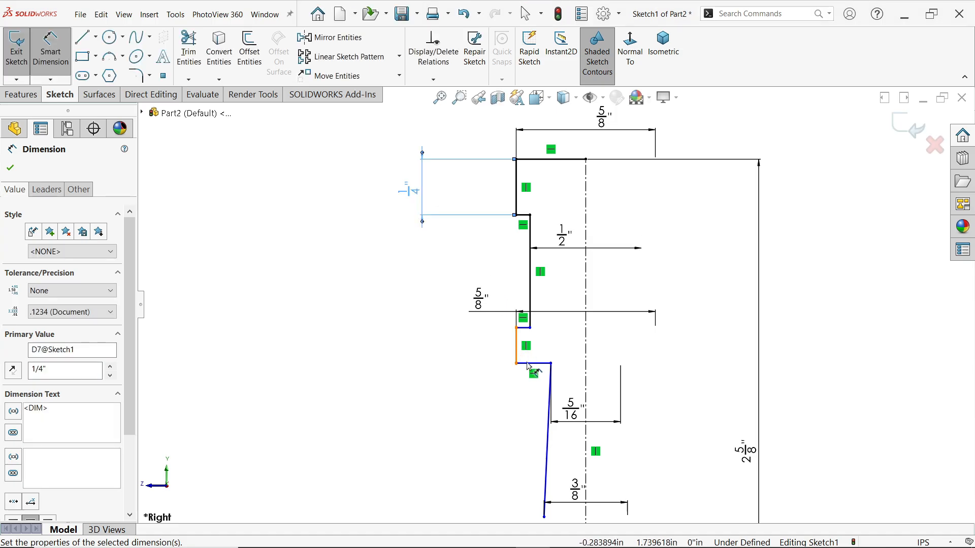
- Dimension the lower flange's vertical edge as 1/4 in
left_click(519, 350)
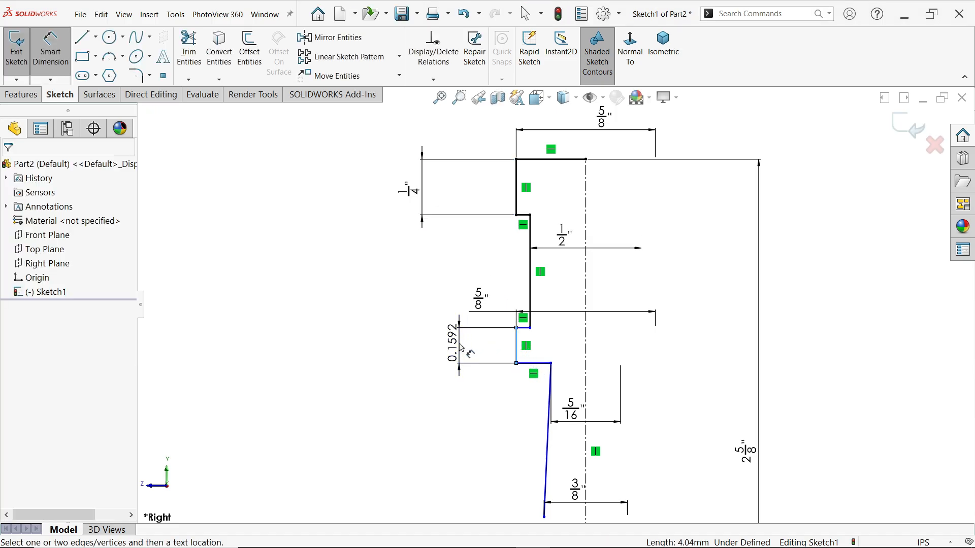
left_click(461, 348)
type("1/4")
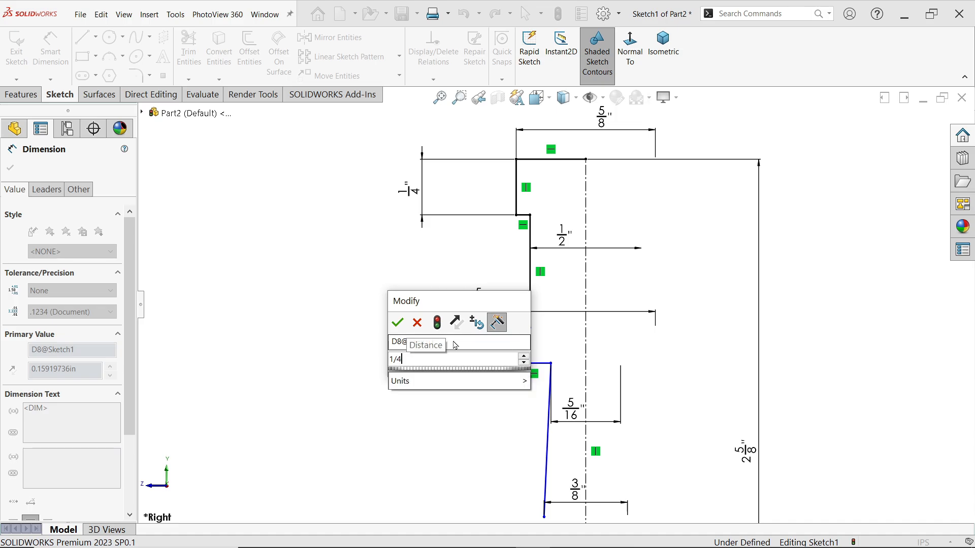
left_click(397, 323)
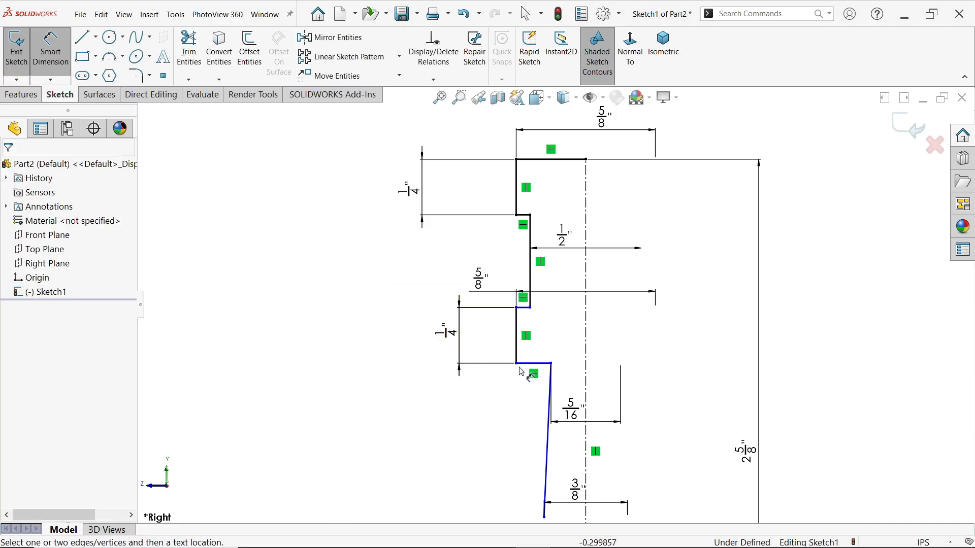
- Dimension the vertical distance from the profile's top edge to the lower flange's bottom edge as 1 in
left_click(543, 365)
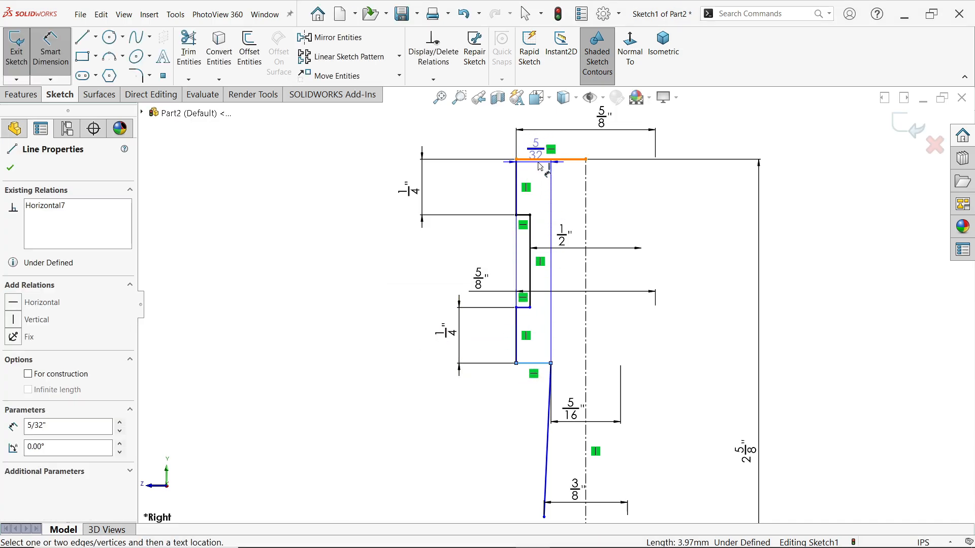
left_click(538, 160)
left_click(347, 244)
type("1")
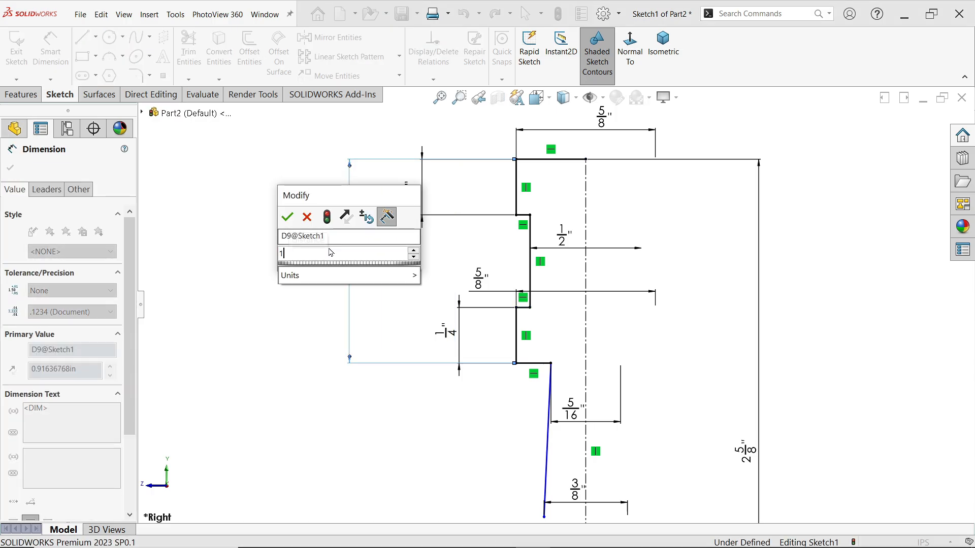
left_click(287, 218)
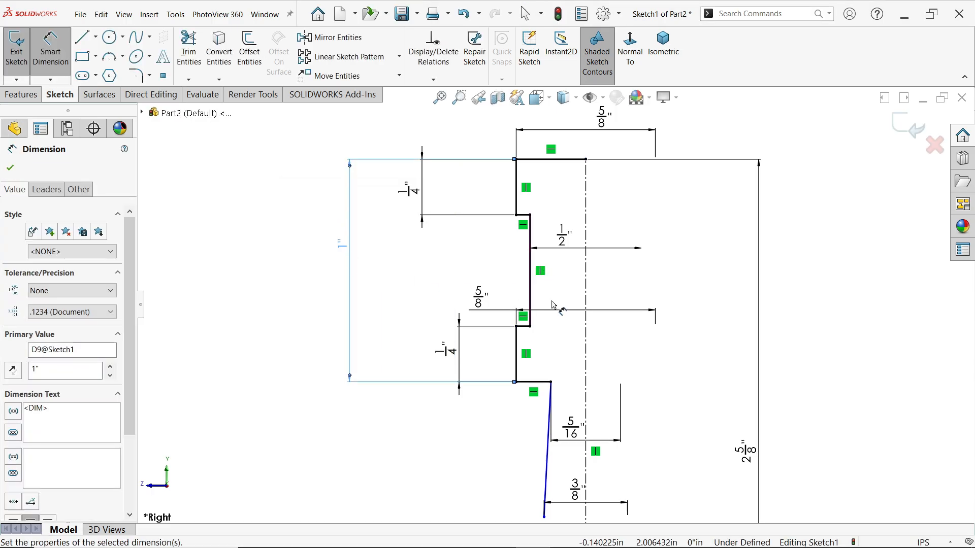
- Dimension the slanted line's vertical height as 1/2 in
scroll(541, 323, "up", 3)
scroll(540, 321, "down", 3)
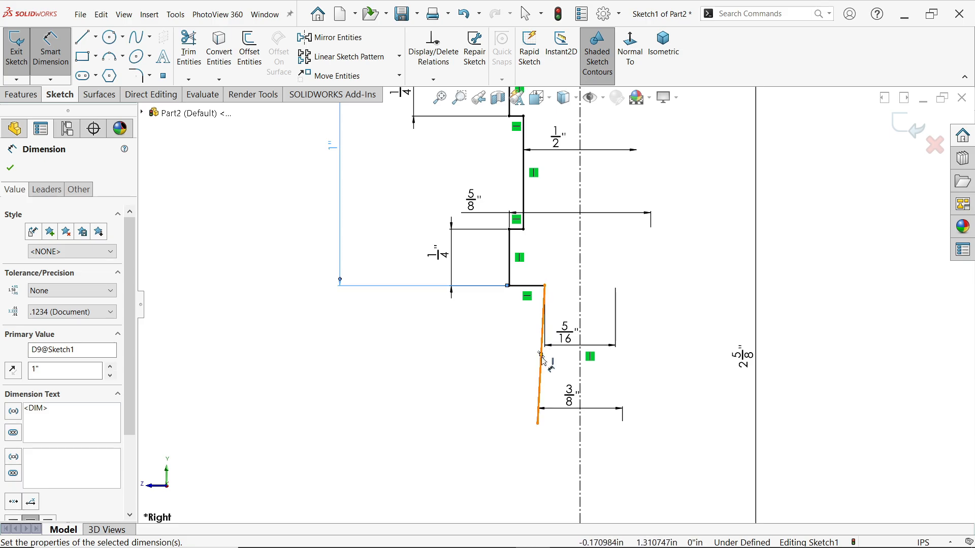
left_click(541, 376)
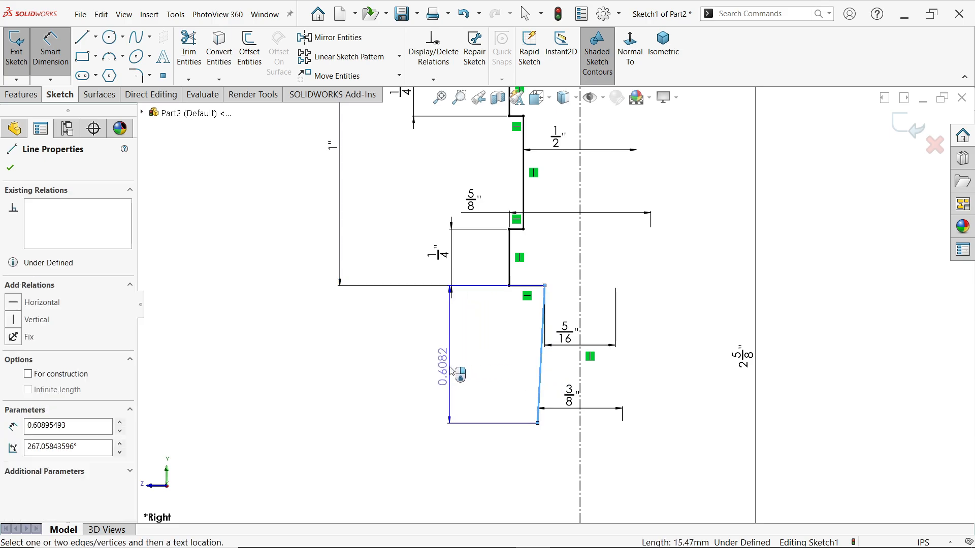
left_click(449, 367)
type("1/2")
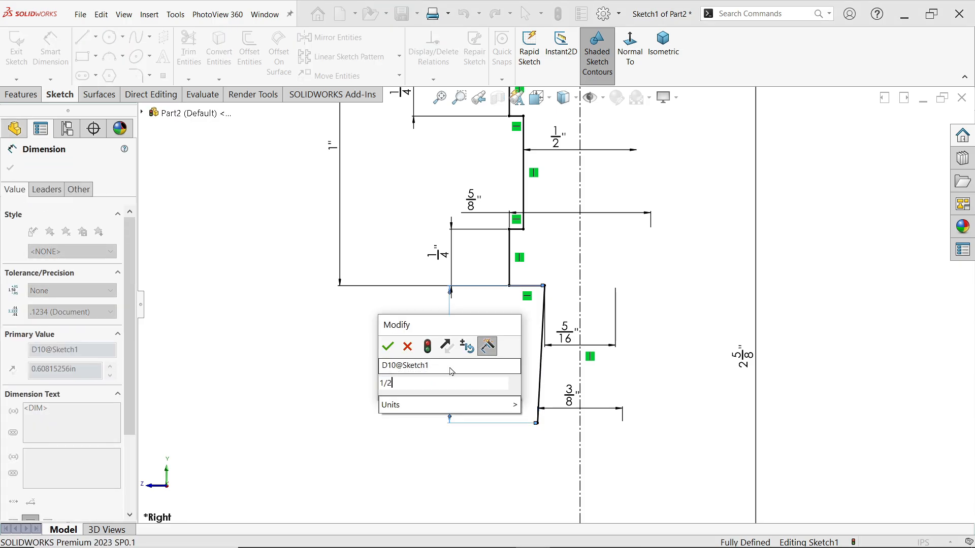
left_click(387, 347)
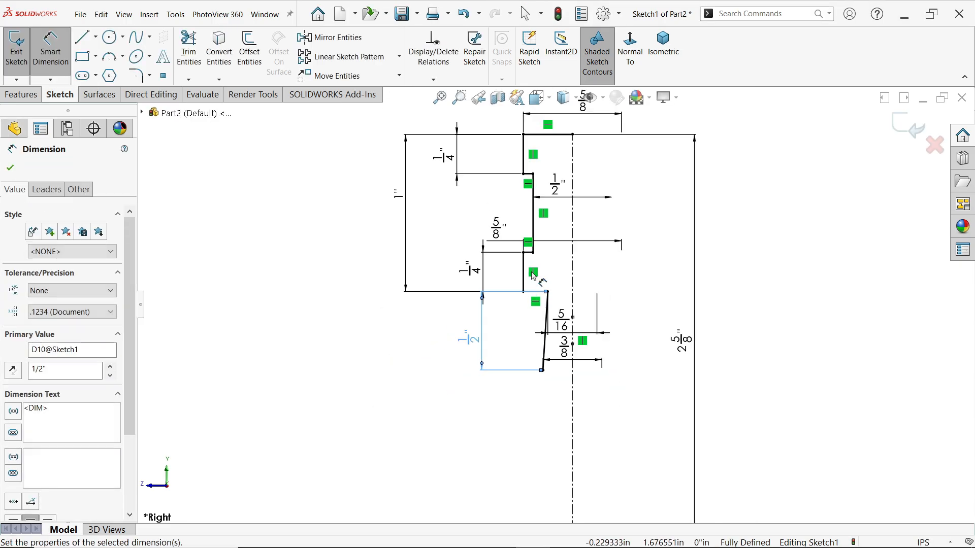
- Sketch a stepped section from the slanted line's lower endpoint: horizontal outward about 0.16 in, vertically down, and horizontally back toward the centerline
scroll(538, 414, "down", 2)
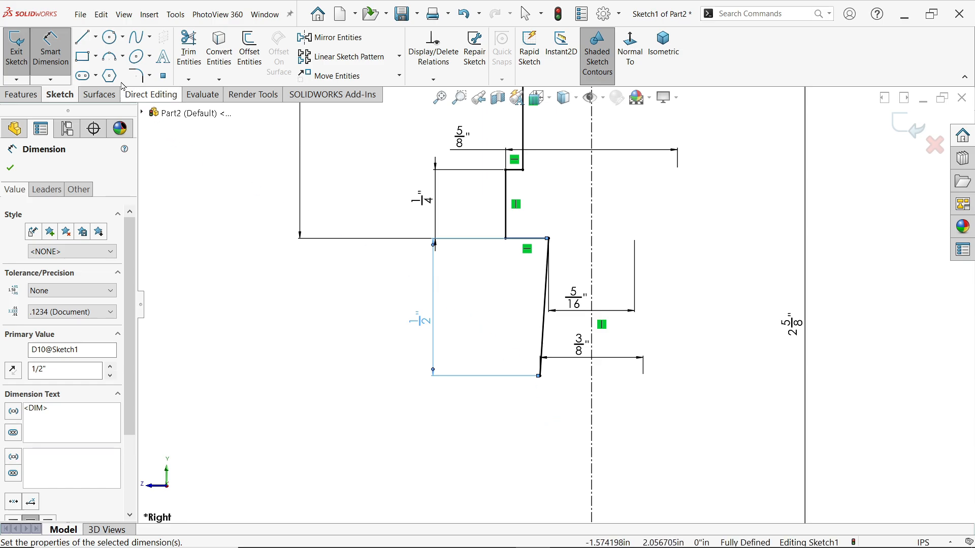
left_click(79, 41)
scroll(687, 315, "up", 2)
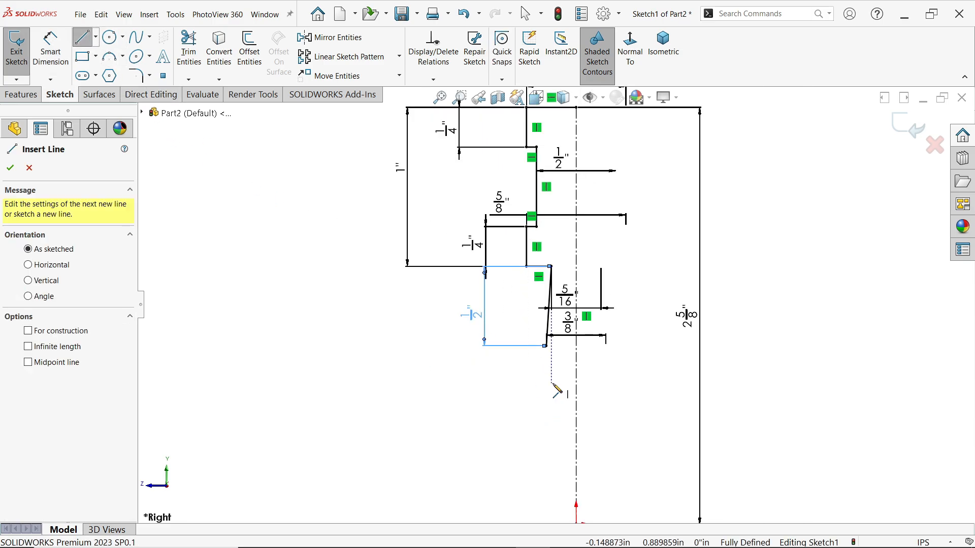
scroll(546, 296, "down", 2)
left_click(541, 285)
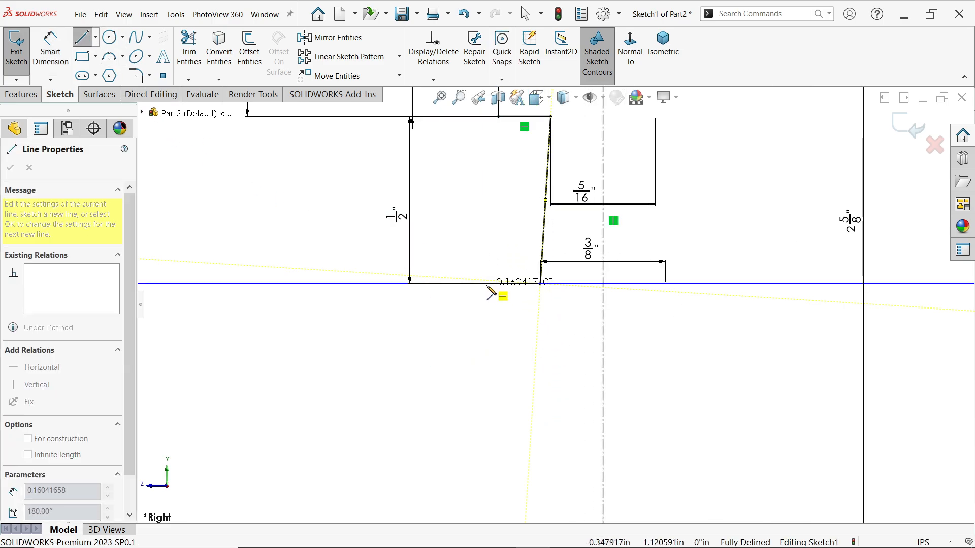
left_click(486, 284)
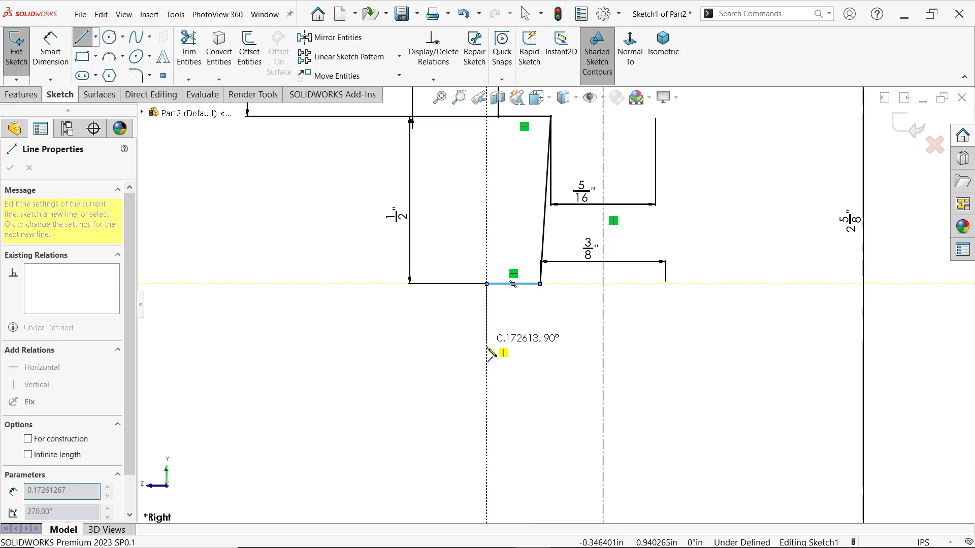
left_click(487, 379)
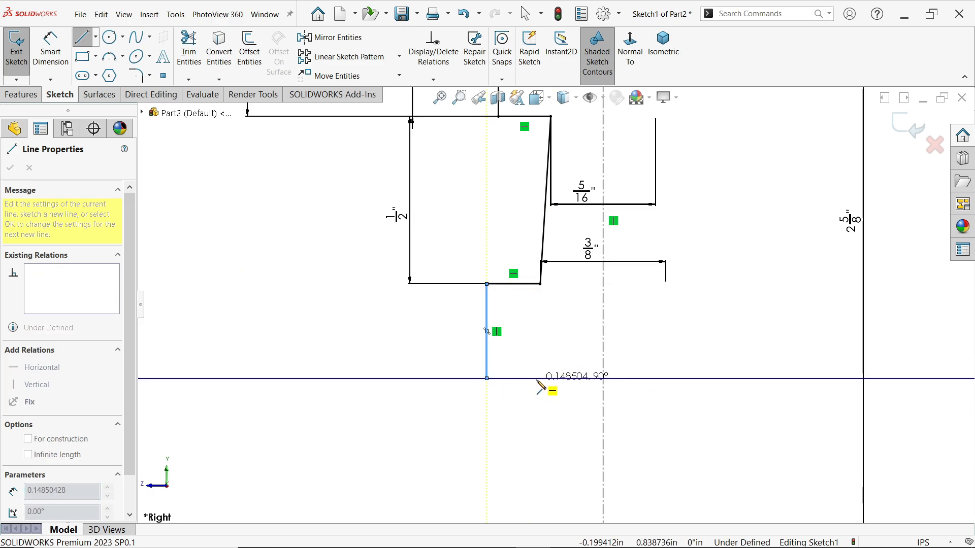
left_click(546, 378)
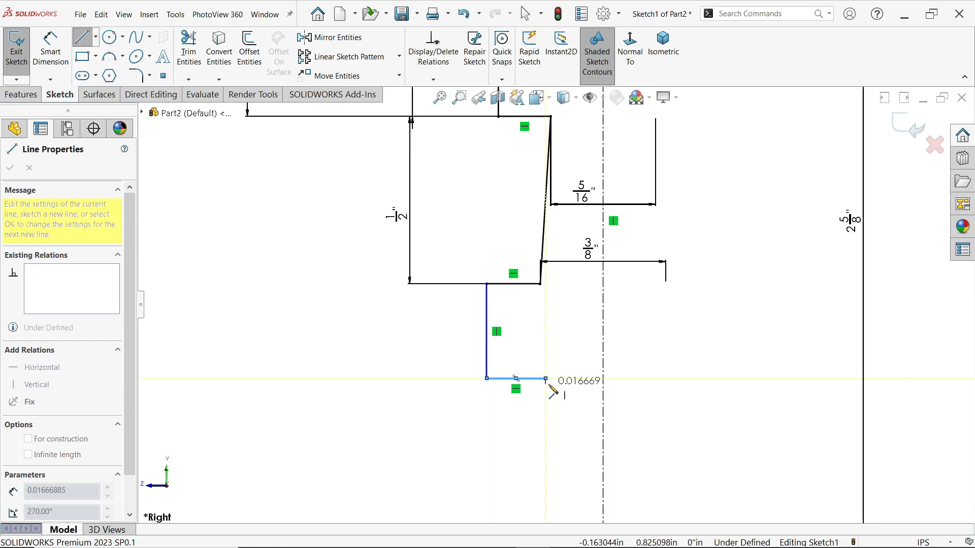
- Continue the profile with an arc curving down and outward, centred on the step's bottom line, and a short horizontal line outward
scroll(553, 396, "down", 5)
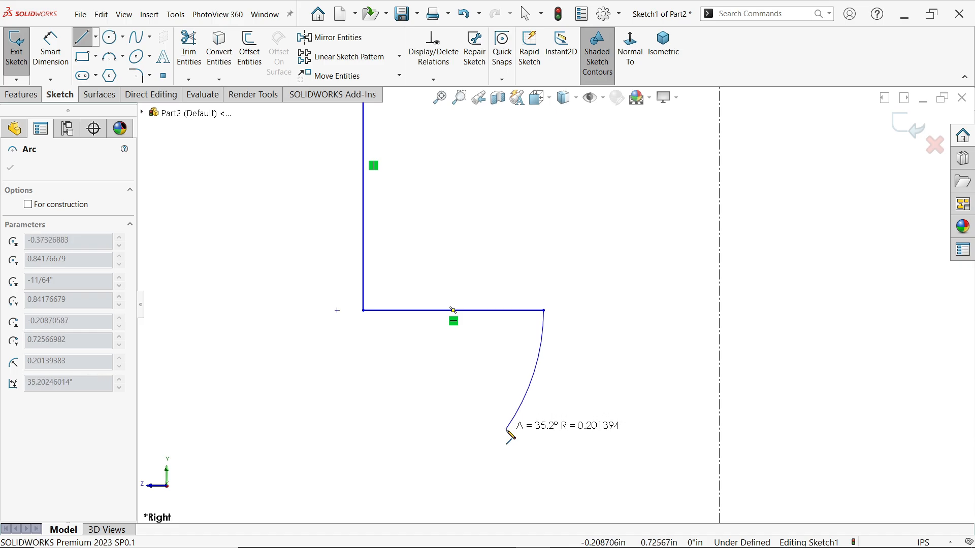
left_click(488, 440)
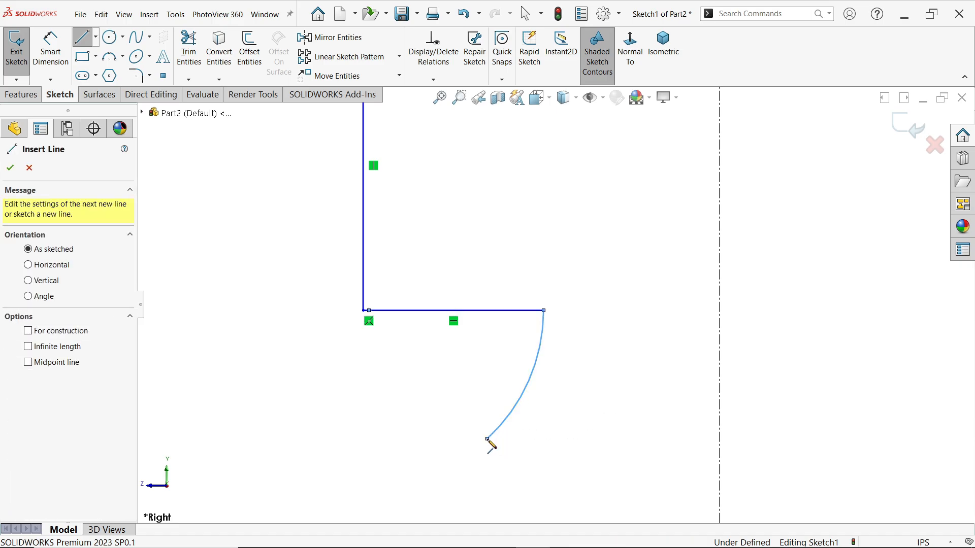
left_click(438, 440)
scroll(399, 453, "down", 4)
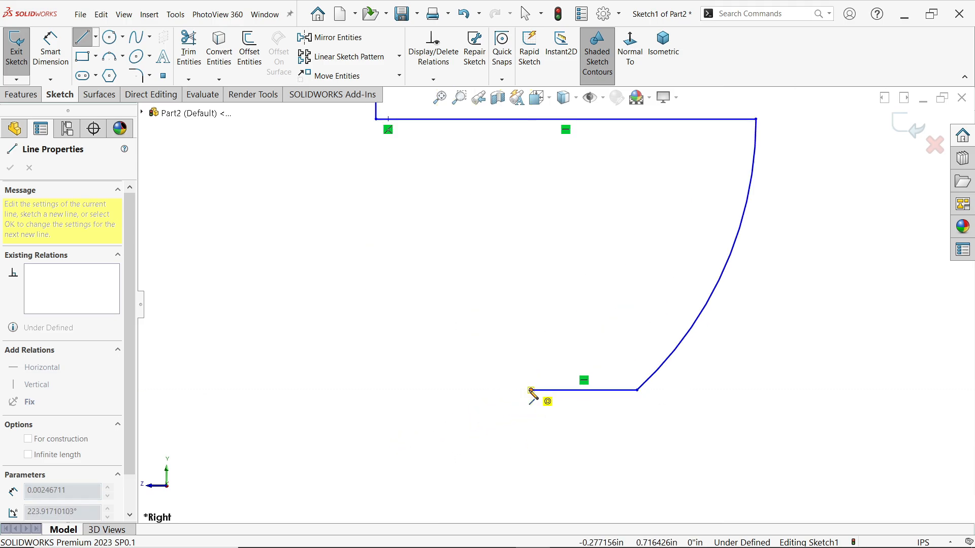
- Add a tangent semicircle of about 0.05 in radius bulging outward, followed by a smaller one of about 0.03 in radius curving toward the centerline
scroll(460, 434, "up", 5)
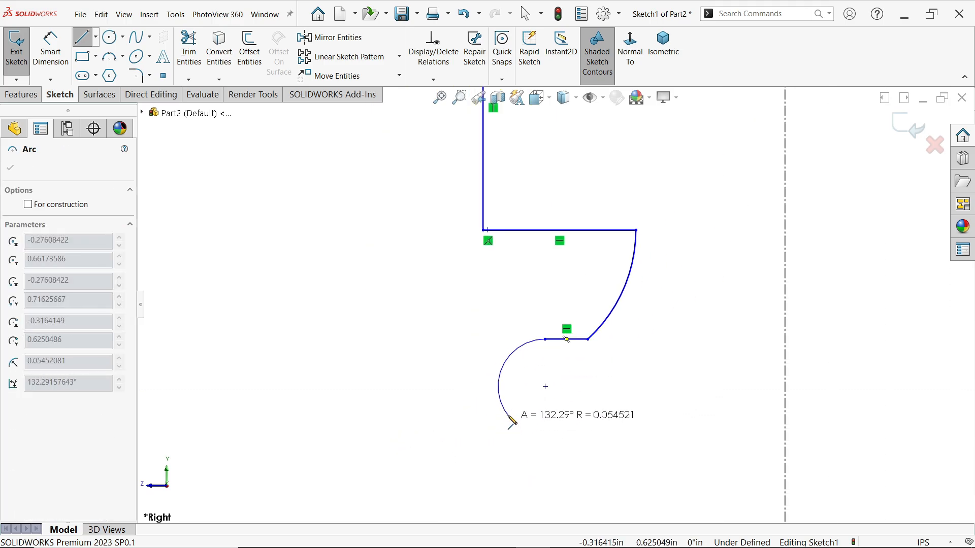
left_click(546, 428)
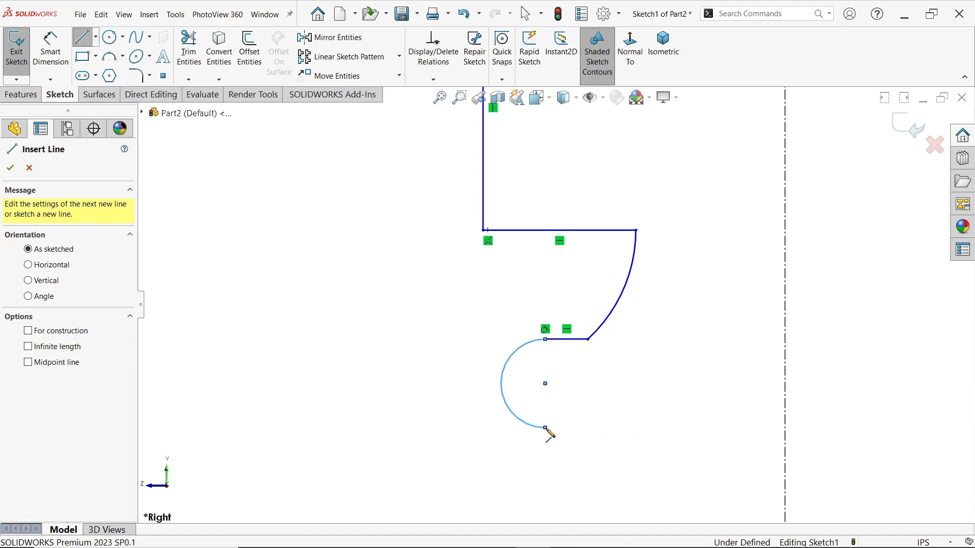
scroll(550, 437, "down", 5)
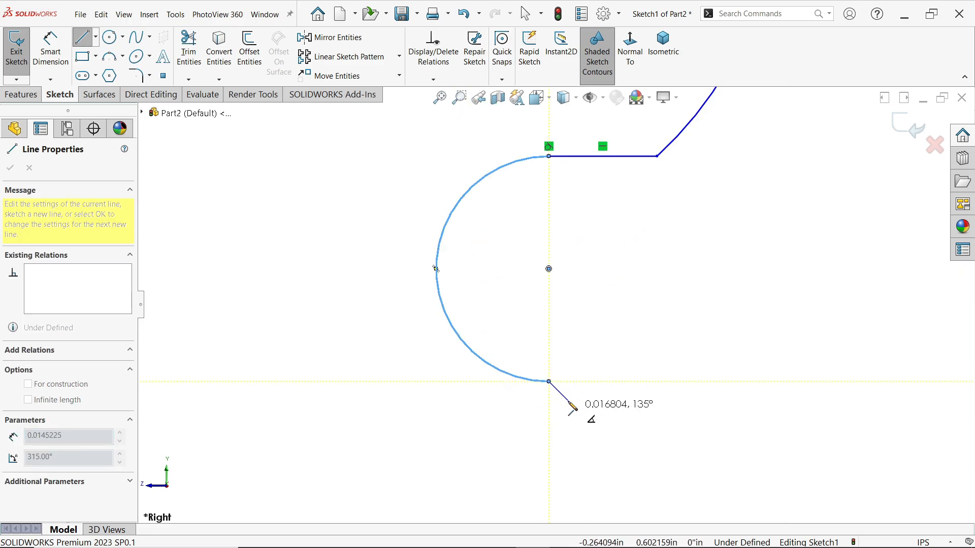
scroll(589, 429, "up", 3)
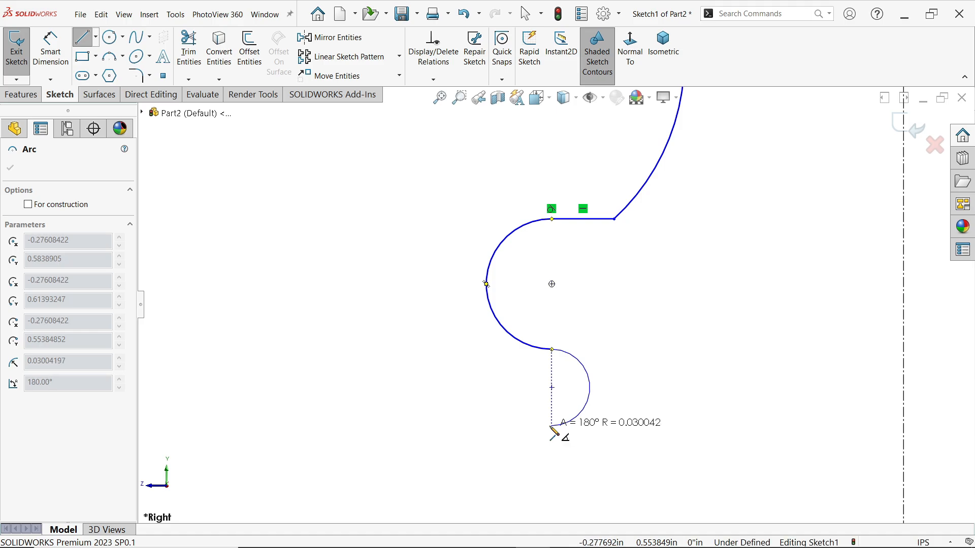
left_click(552, 425)
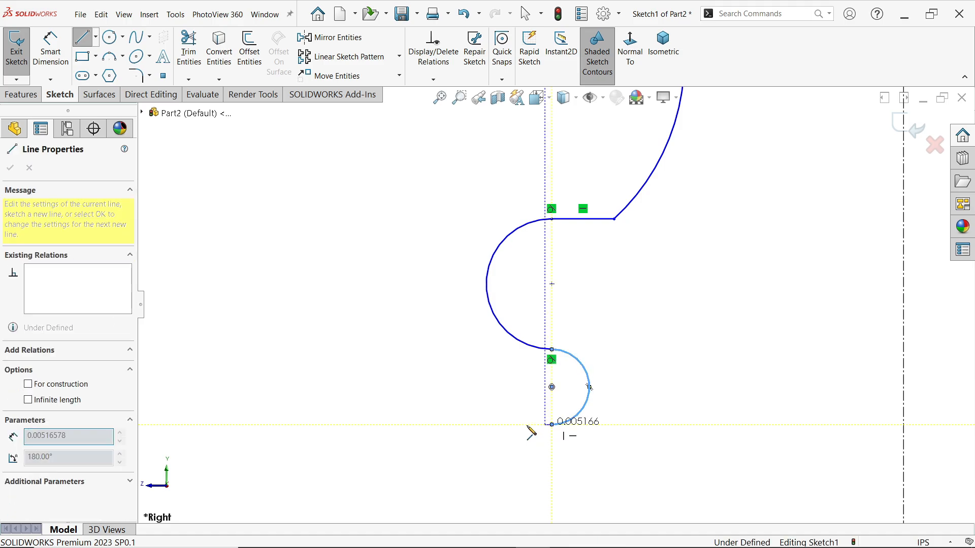
- Finish the profile with a horizontal line outward, a vertical line down about 0.1 in, and a horizontal line about 0.36 in to the centerline
left_click(446, 425)
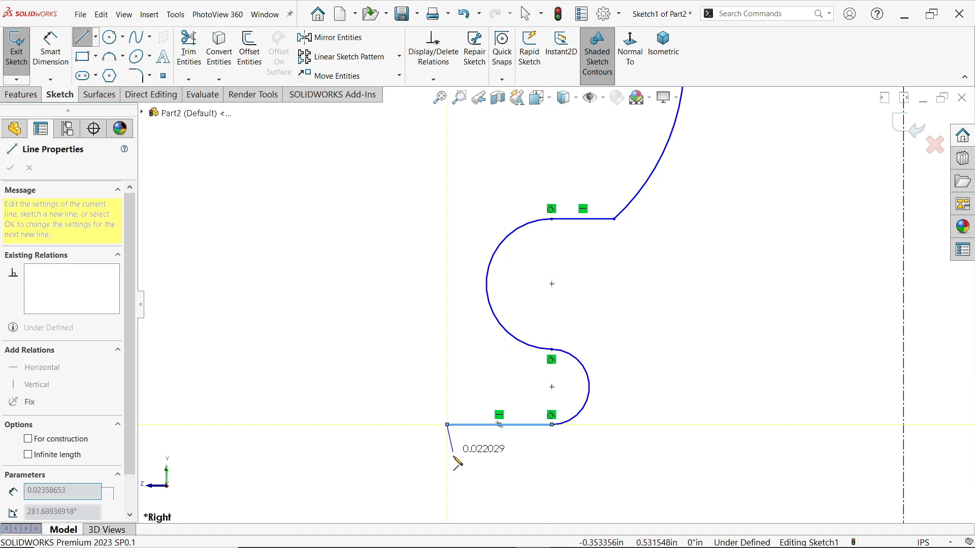
key("z")
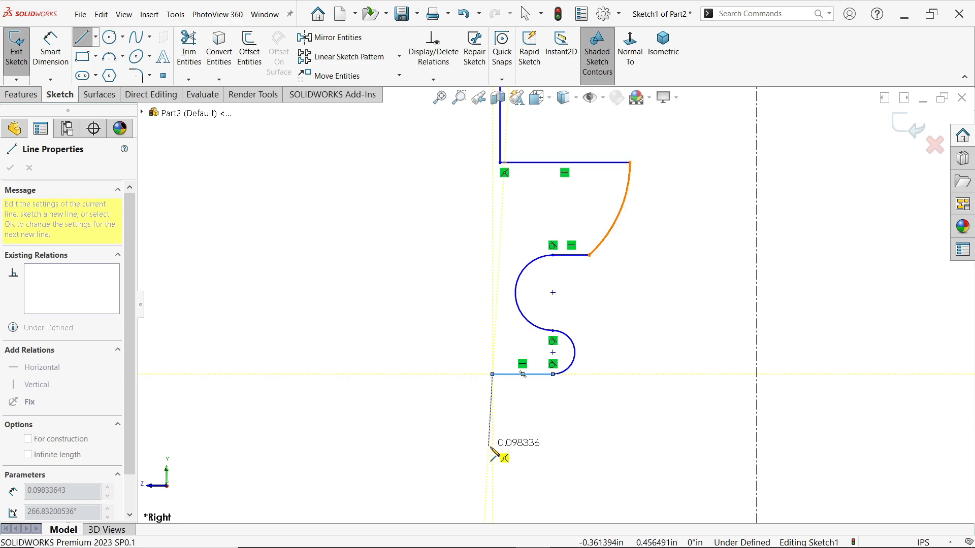
left_click(492, 446)
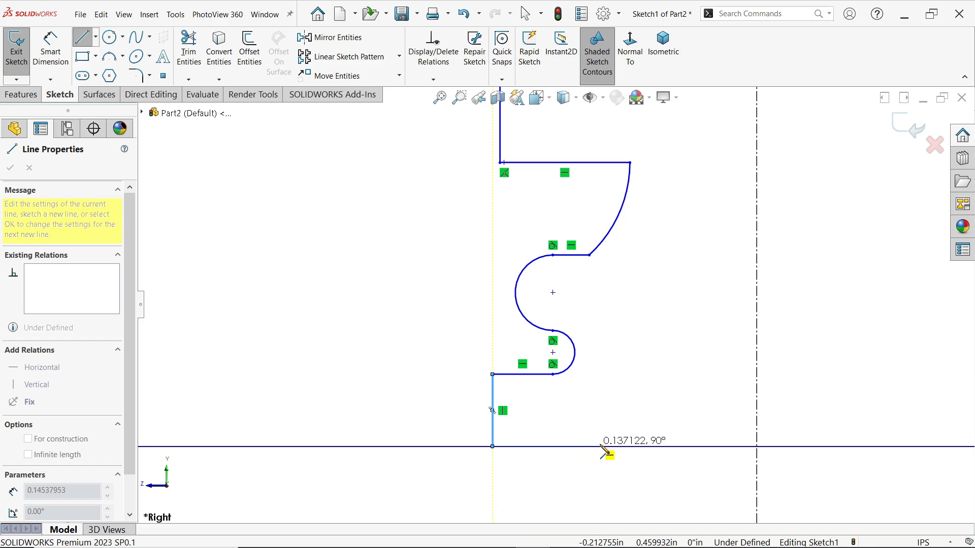
left_click(756, 447)
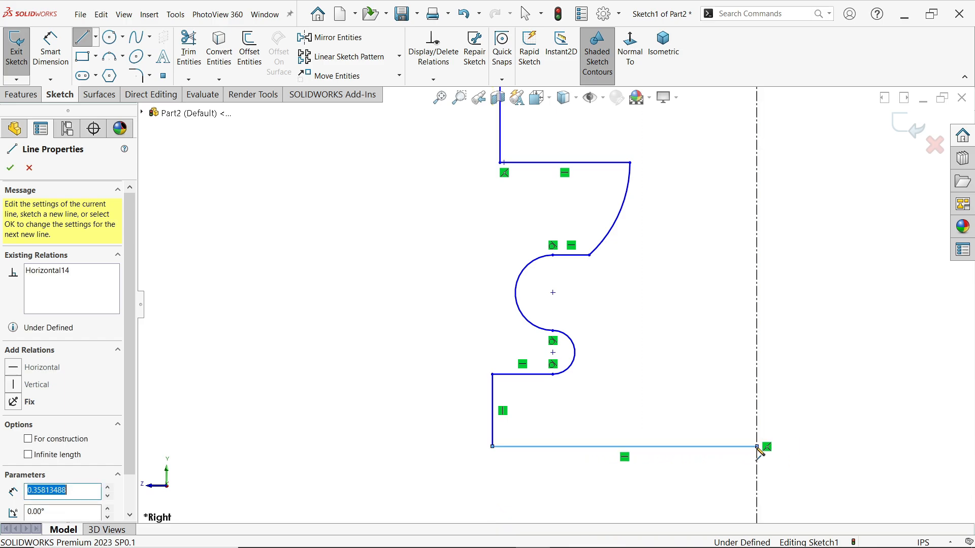
right_click(780, 388)
left_click(804, 405)
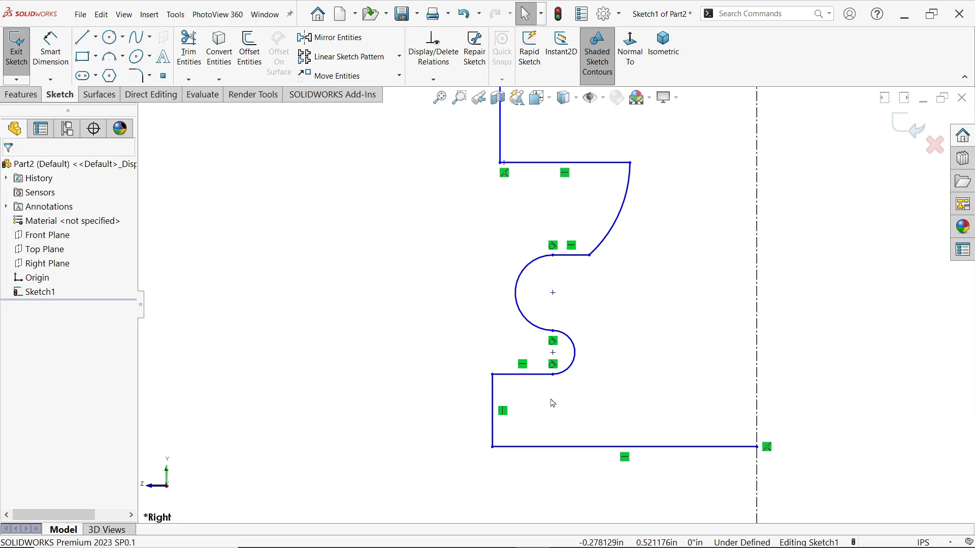
- Move the profile's bottom line downward and reposition the lower section's endpoints to loosely match the column's proportions
scroll(628, 397, "up", 6)
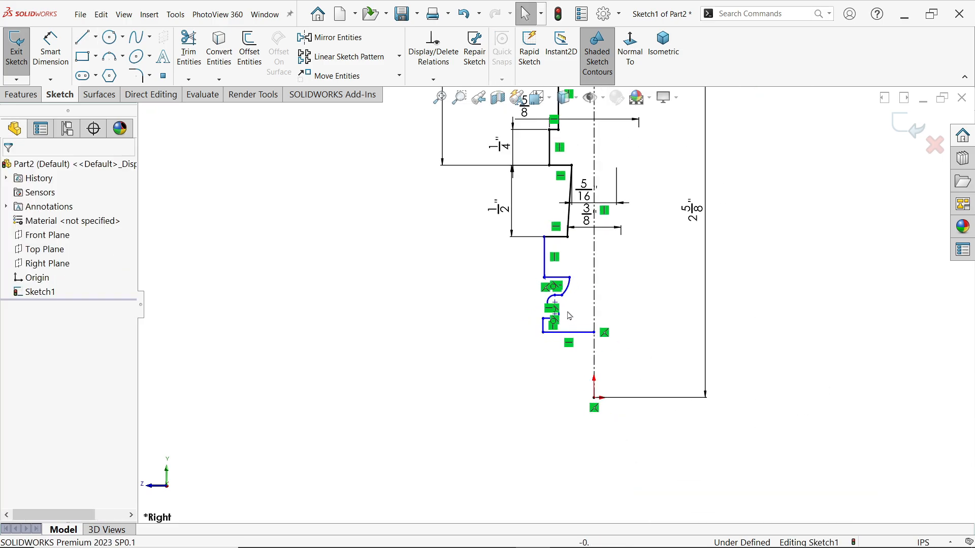
scroll(542, 286, "down", 2)
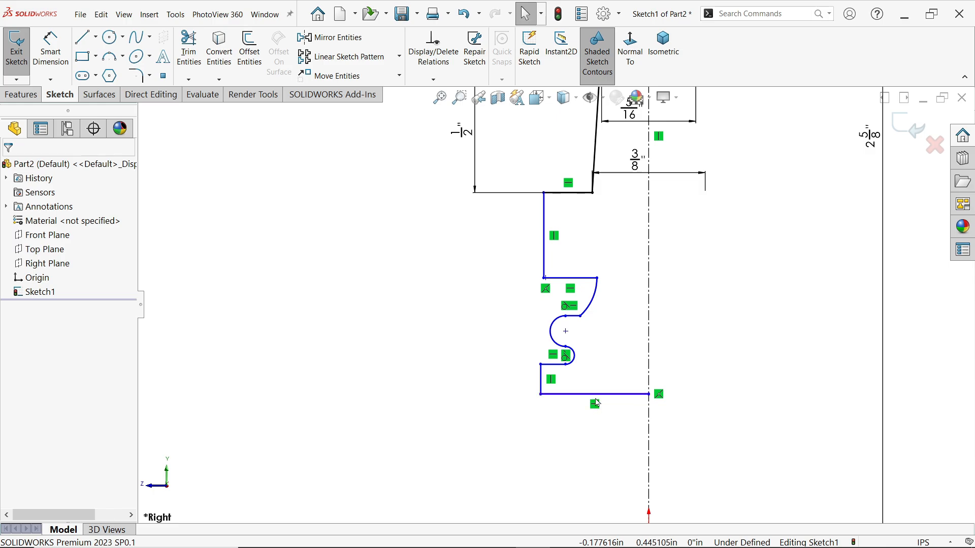
left_click_drag(611, 399, 617, 446)
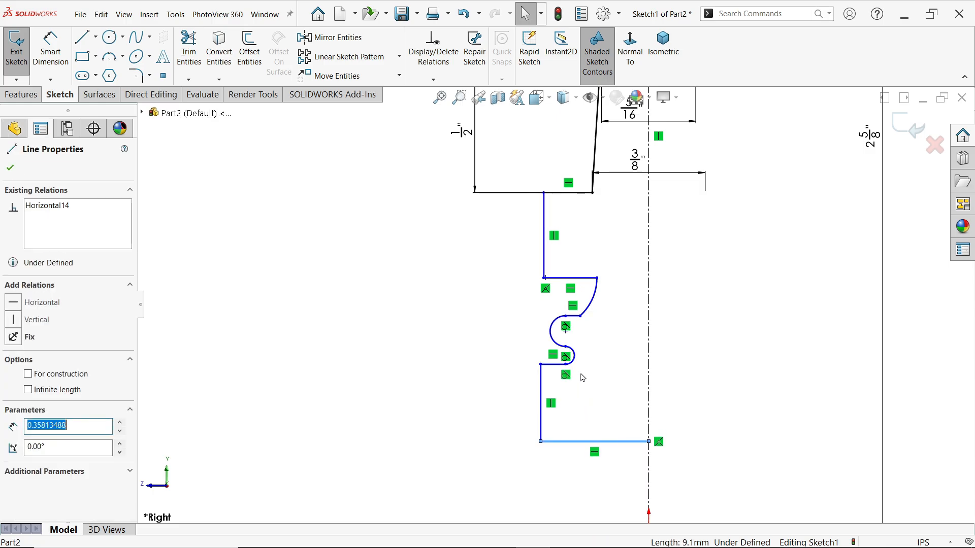
scroll(582, 368, "down", 5)
left_click_drag(509, 301, 514, 406)
left_click_drag(565, 157, 571, 234)
key("f")
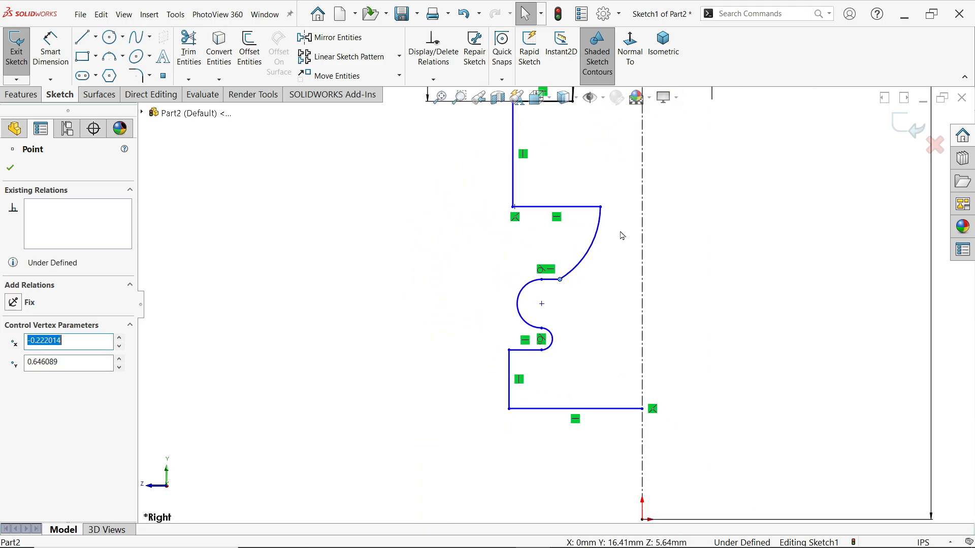
scroll(574, 217, "up", 3)
scroll(540, 219, "down", 3)
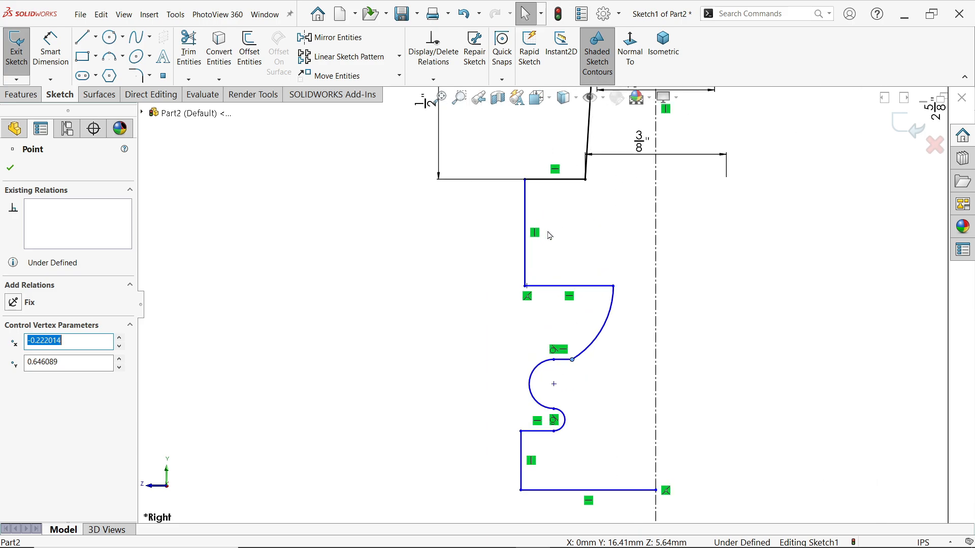
- Switch to the WOBBLER STEAM ENGINE.PNG drawing and examine the diameters and radii of the column's lower section
key("alt+Tab")
scroll(160, 380, "up", 2)
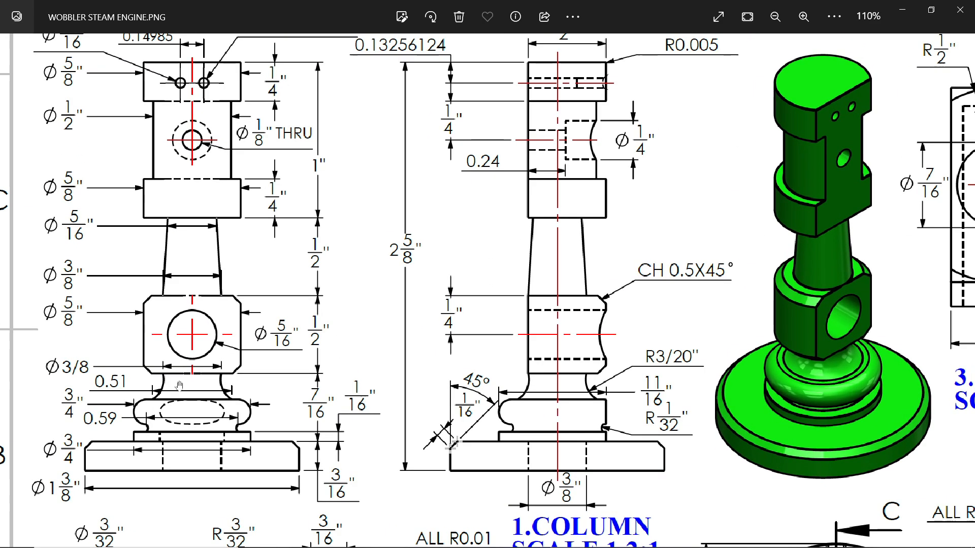
left_click_drag(175, 374, 192, 332)
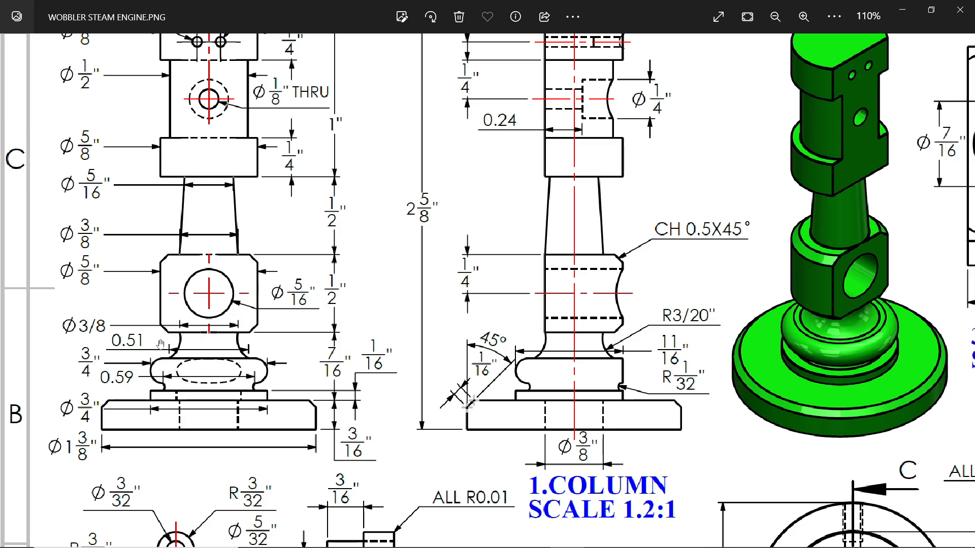
scroll(182, 359, "up", 3)
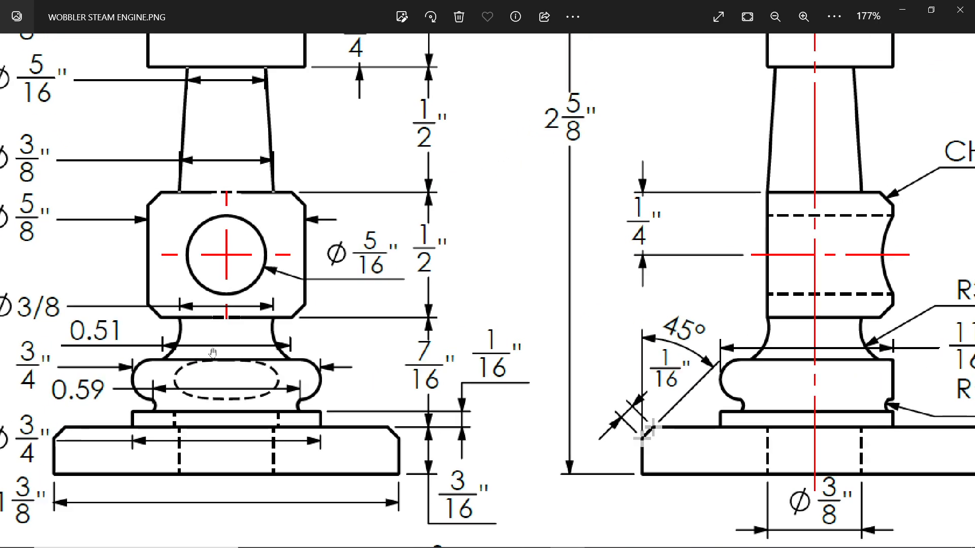
mouse_move(215, 351)
left_mouse_down()
mouse_move(271, 330)
mouse_move(352, 329)
left_mouse_up()
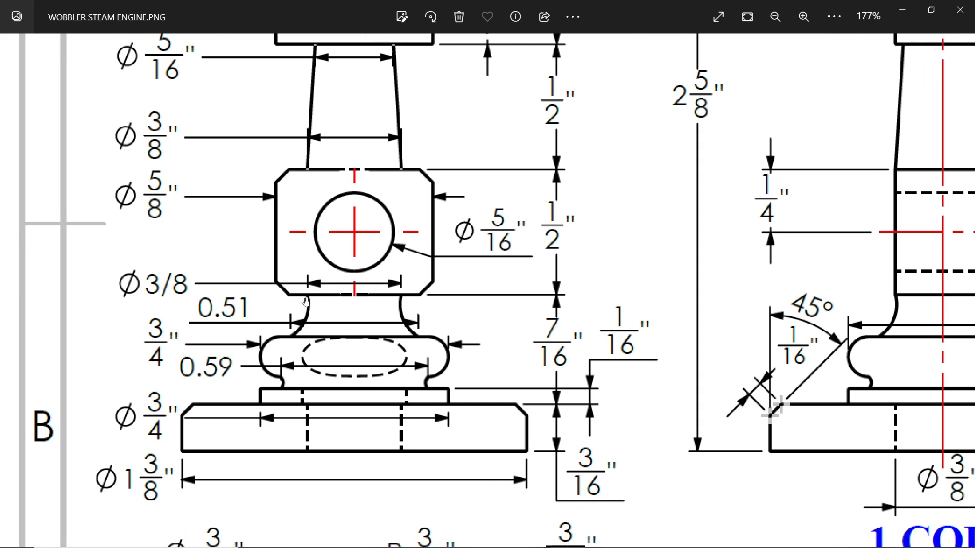
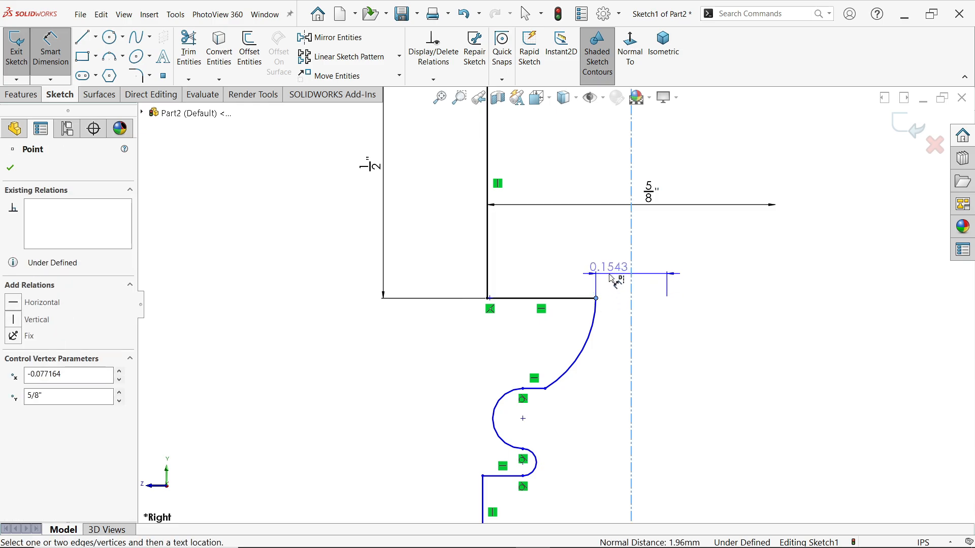
- Dimension diameters about the centerline for the arc below the step: 3/8 in at its upper endpoint and 0.51 in at its lower endpoint
left_click(613, 277)
type("3/8")
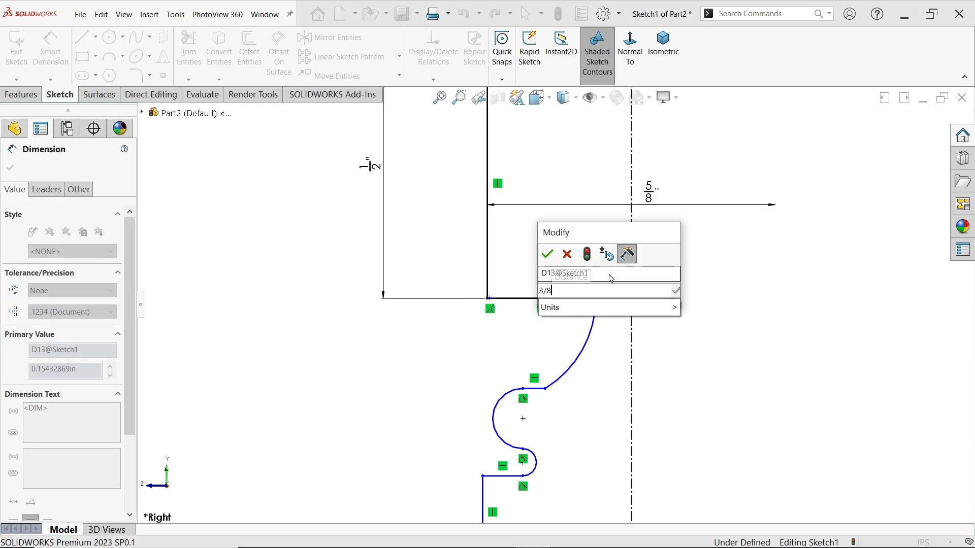
key("Return")
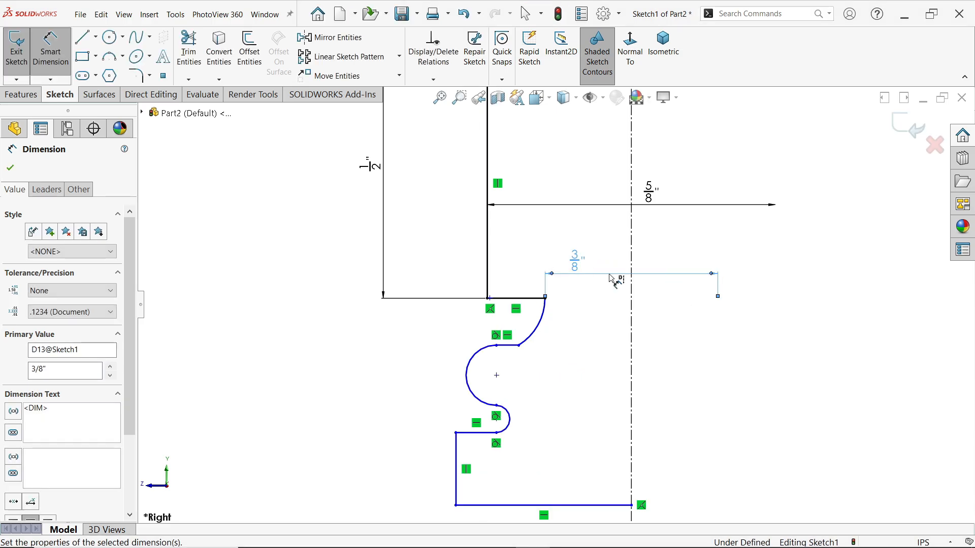
left_click(519, 346)
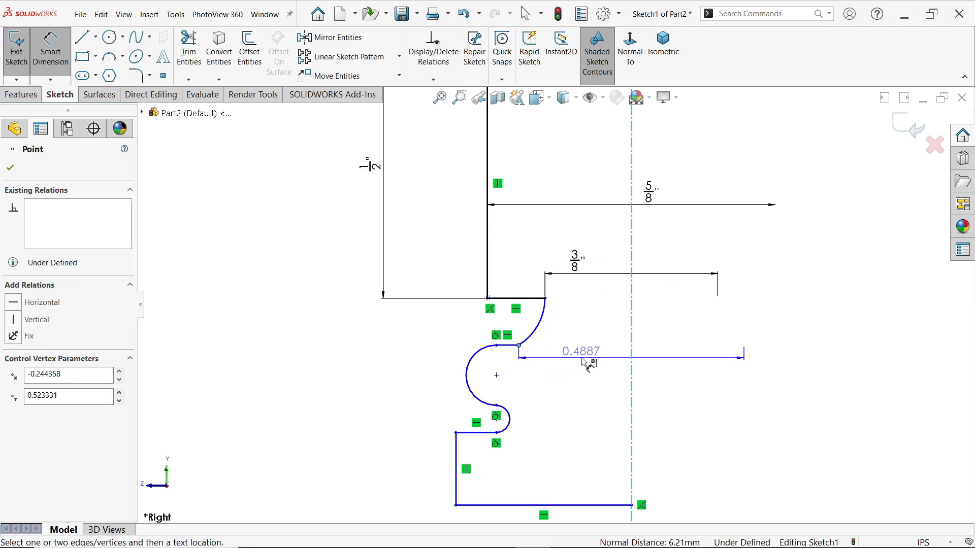
left_click(588, 364)
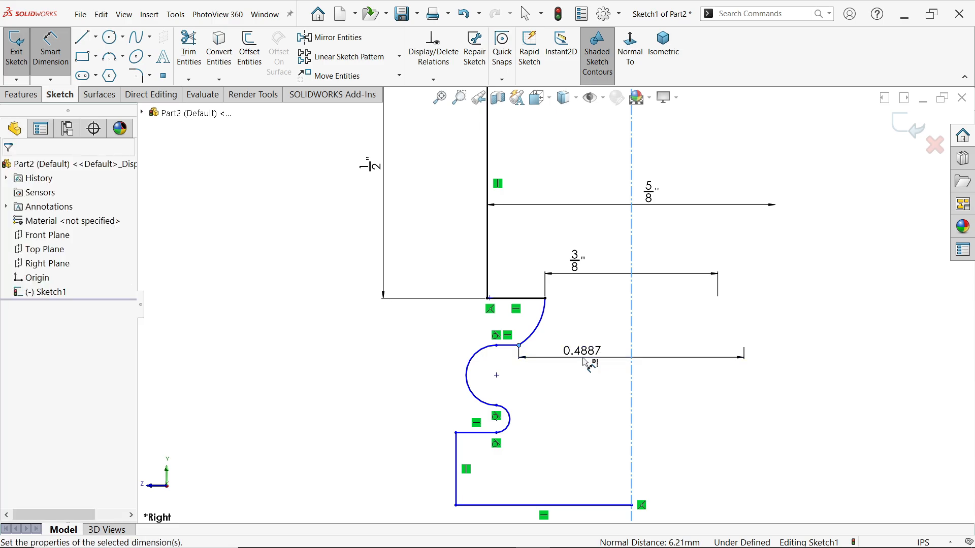
type("0.51")
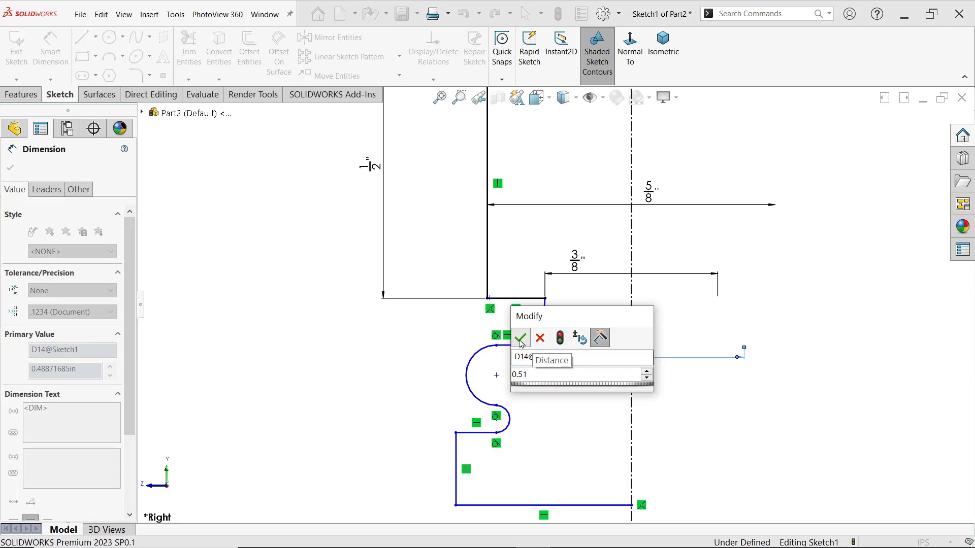
key("Return")
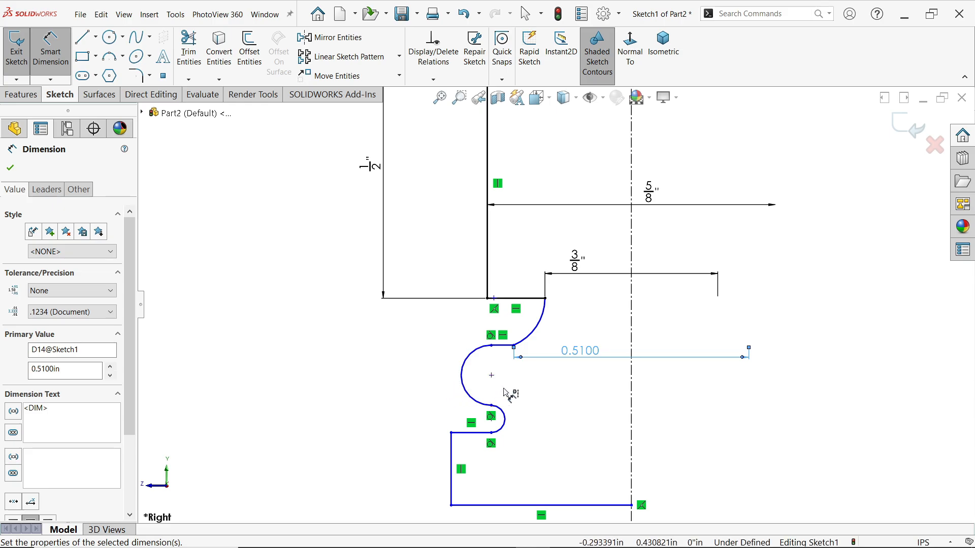
- Dimension the bulging semicircle's diameter about the centerline as 3/4 in, and the point where it meets the smaller semicircle as 0.59 in
left_click(463, 385)
left_click(631, 389)
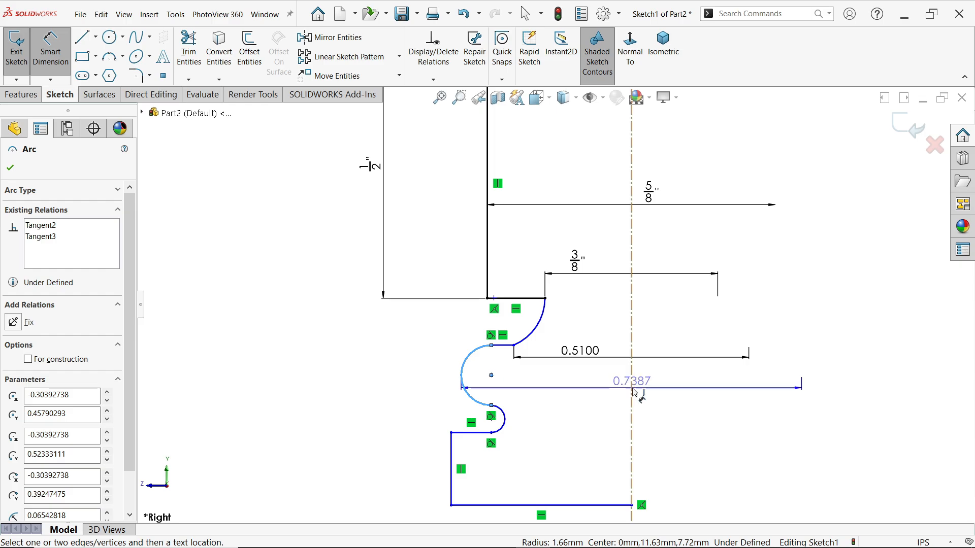
left_click(664, 403)
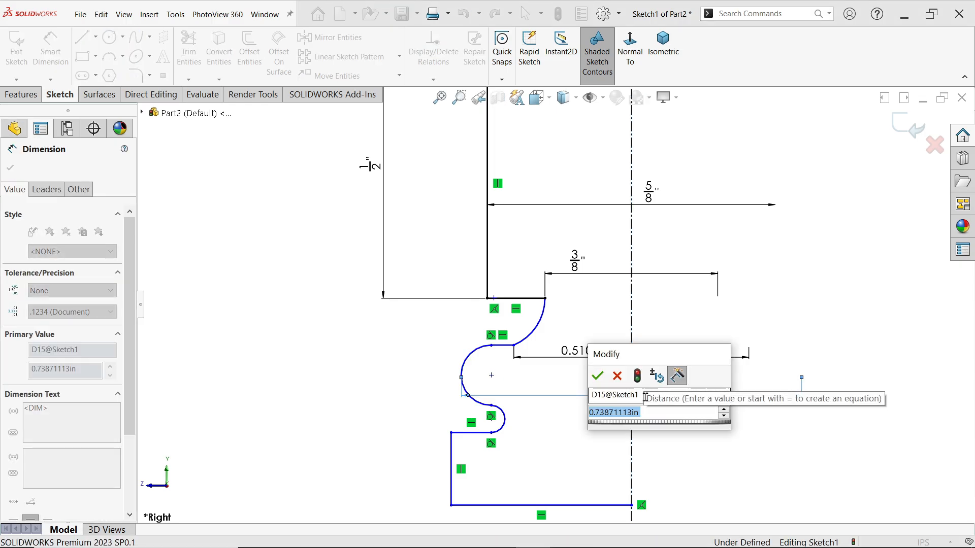
type("3/4")
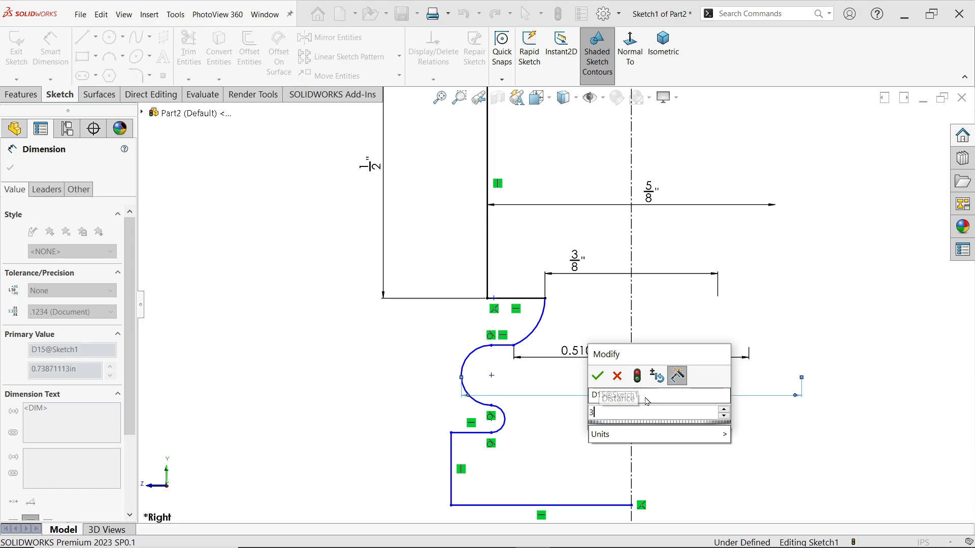
left_click(598, 377)
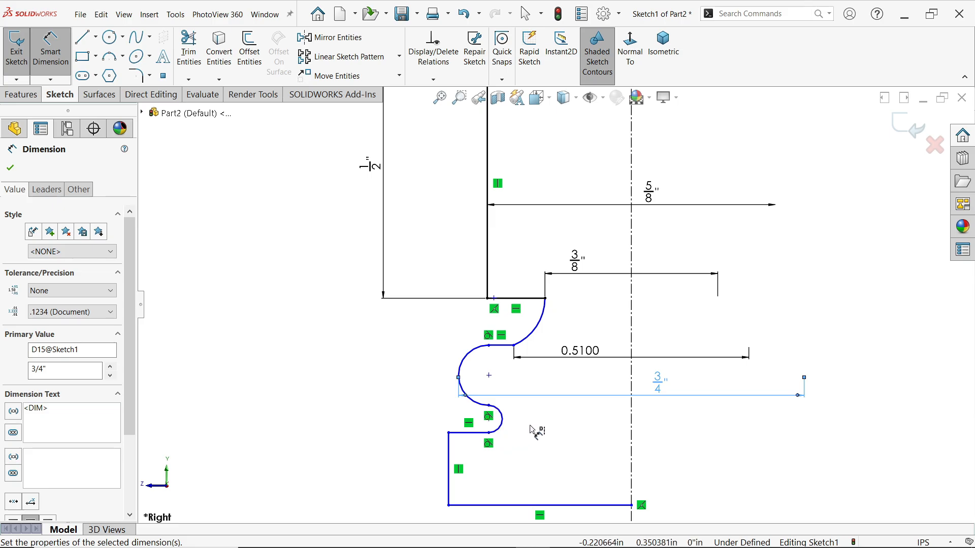
left_click(489, 405)
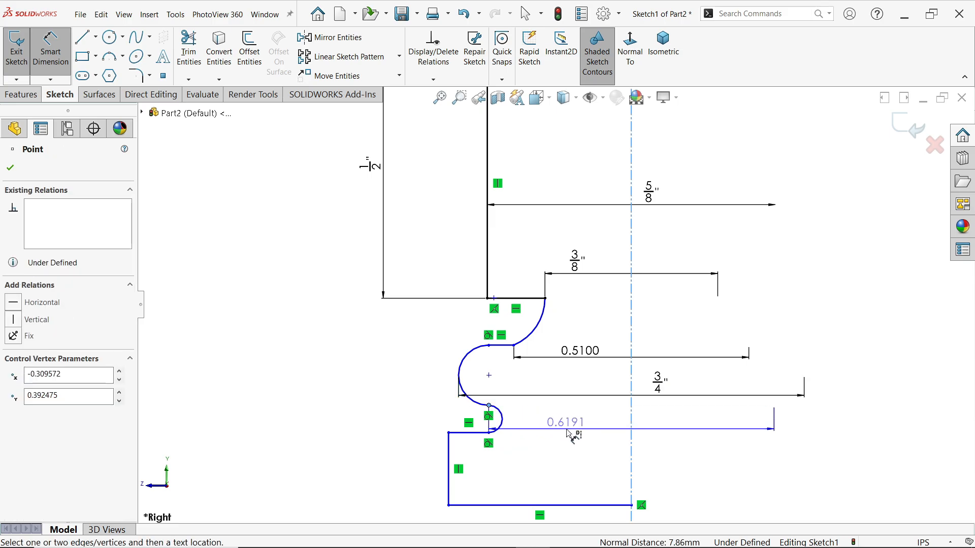
left_click(605, 453)
type("0.59")
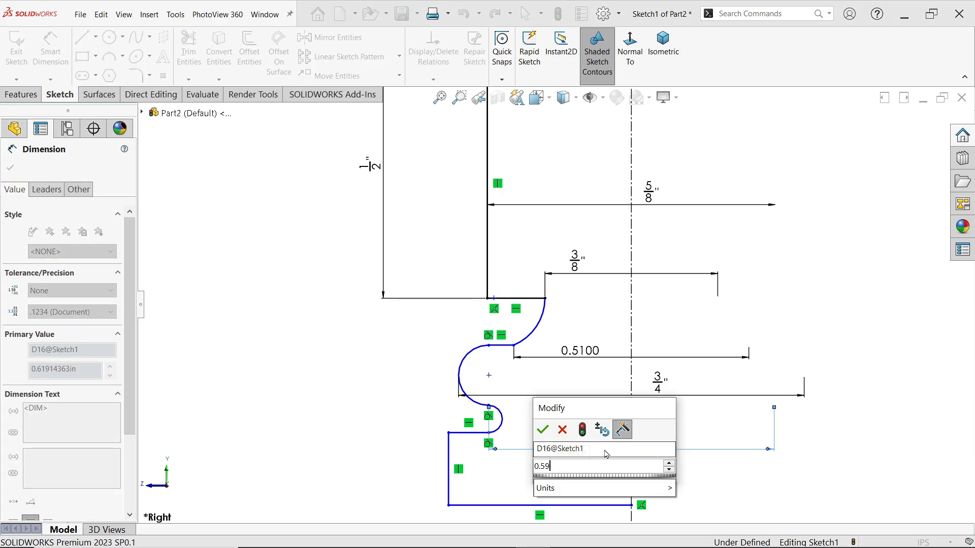
left_click(543, 430)
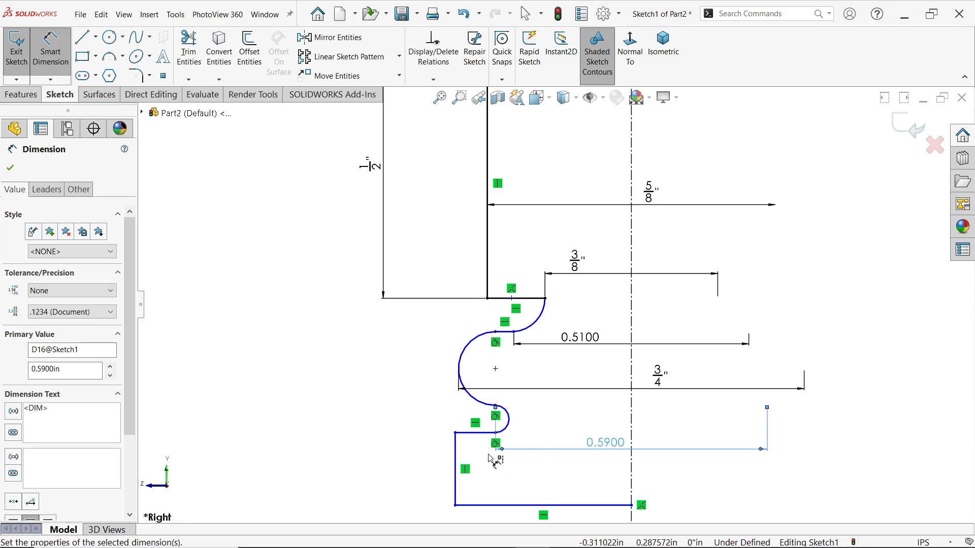
- Dimension the lowest vertical line as a 3/4 in diameter about the centerline
left_click(465, 467)
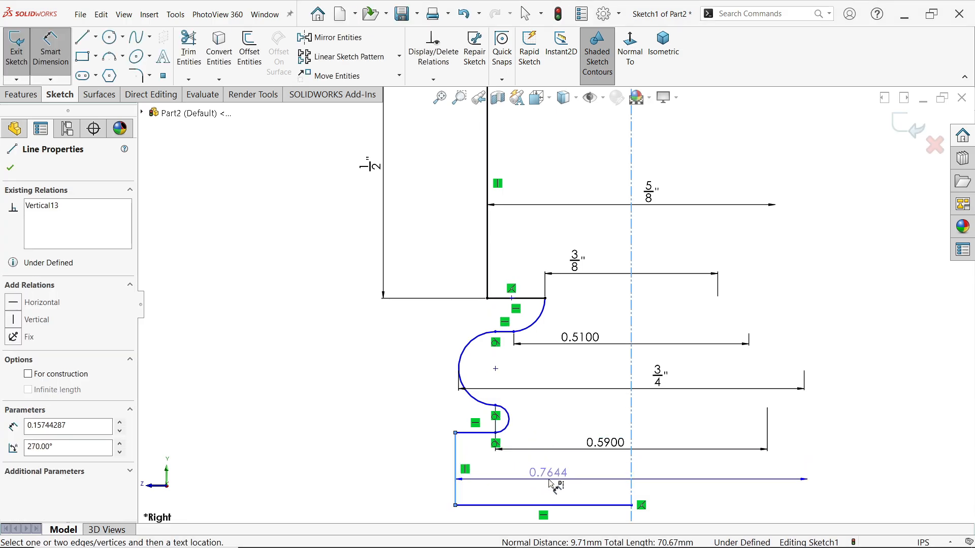
left_click(552, 485)
type("3/4")
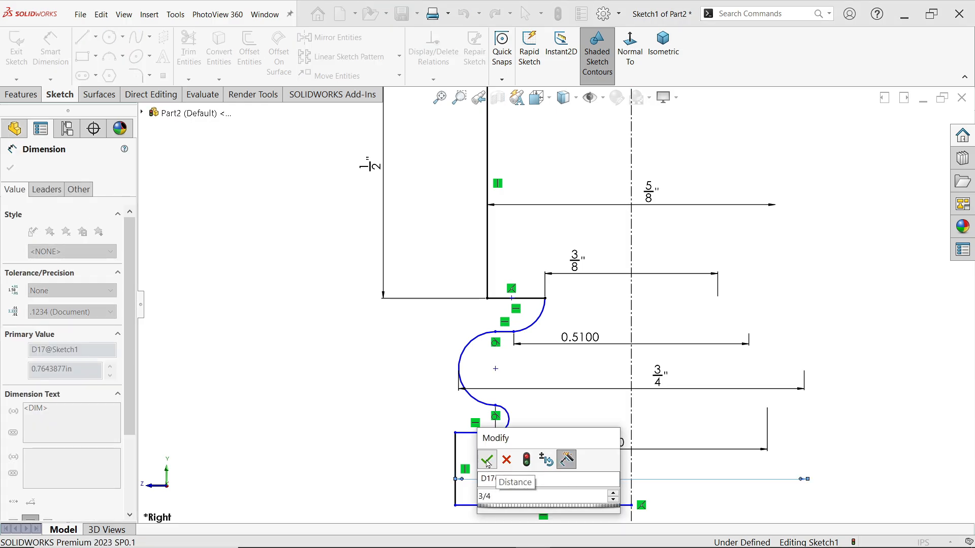
key("Return")
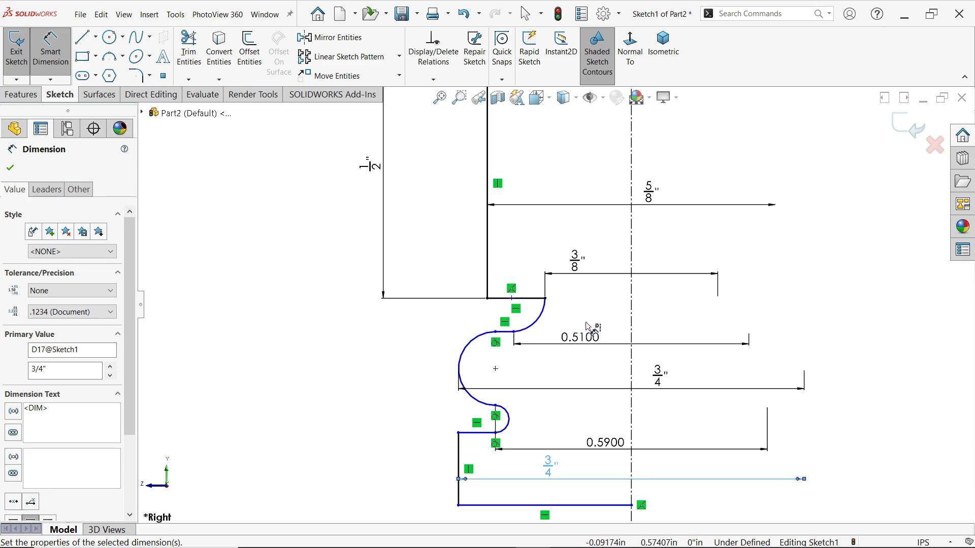
- Dimension the arc just below the 5/8 in section with a radius of 0.15 in
scroll(539, 319, "down", 1)
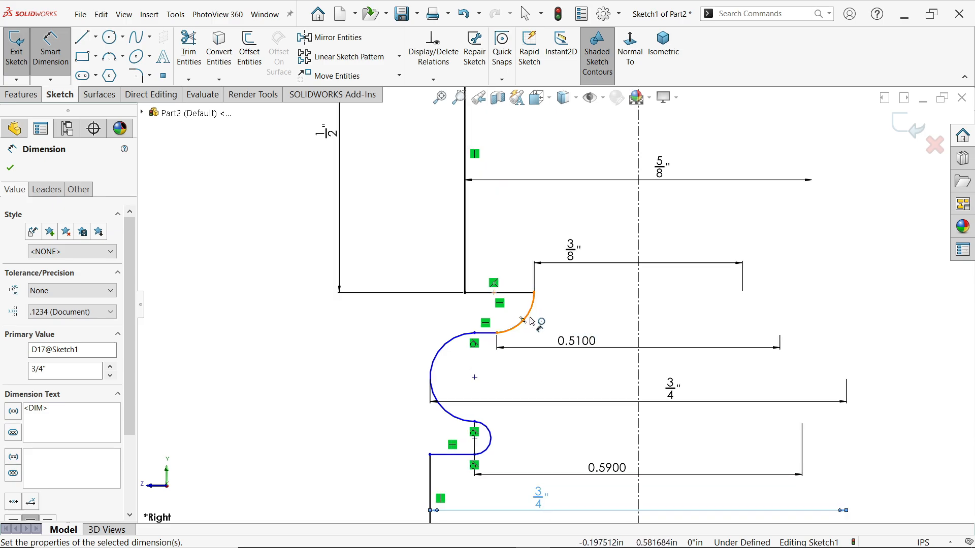
left_click(533, 319)
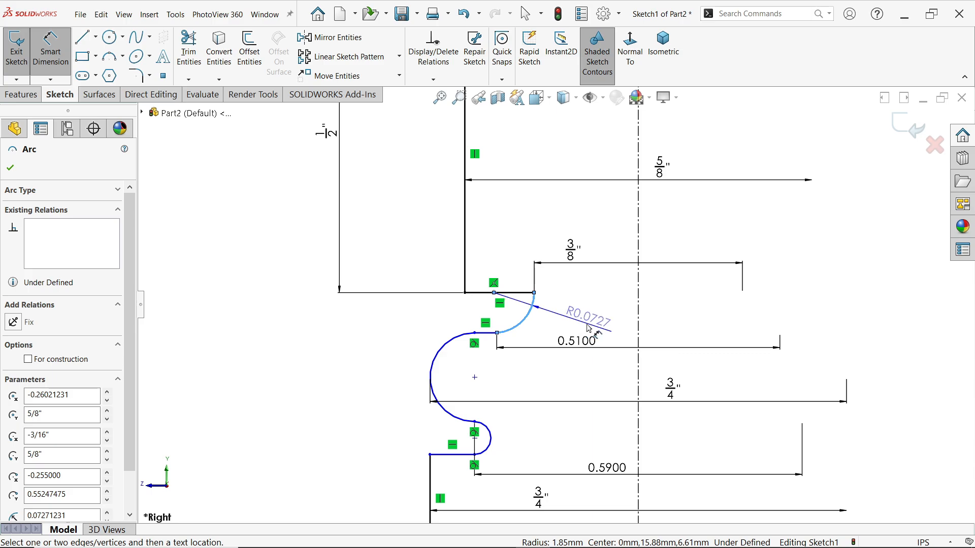
left_click(589, 329)
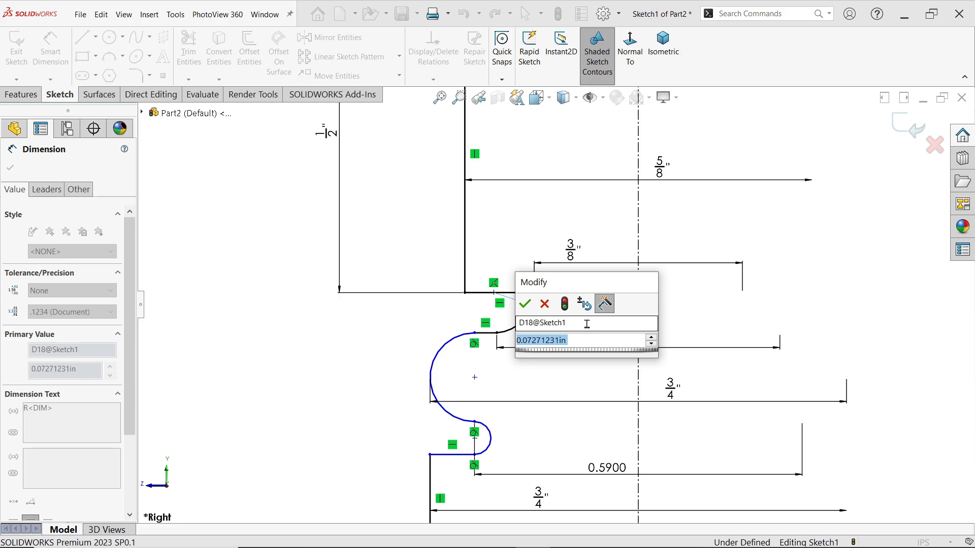
type("3/20")
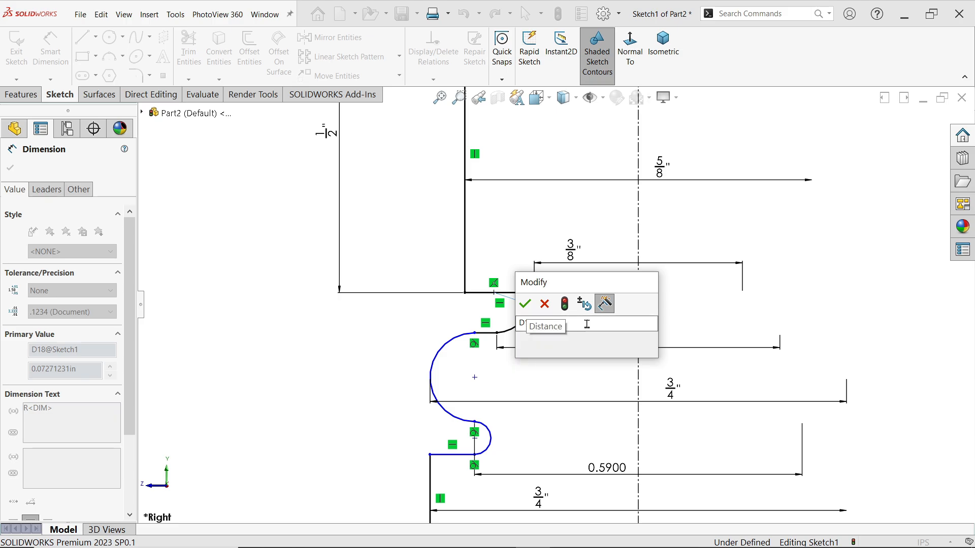
left_click(526, 304)
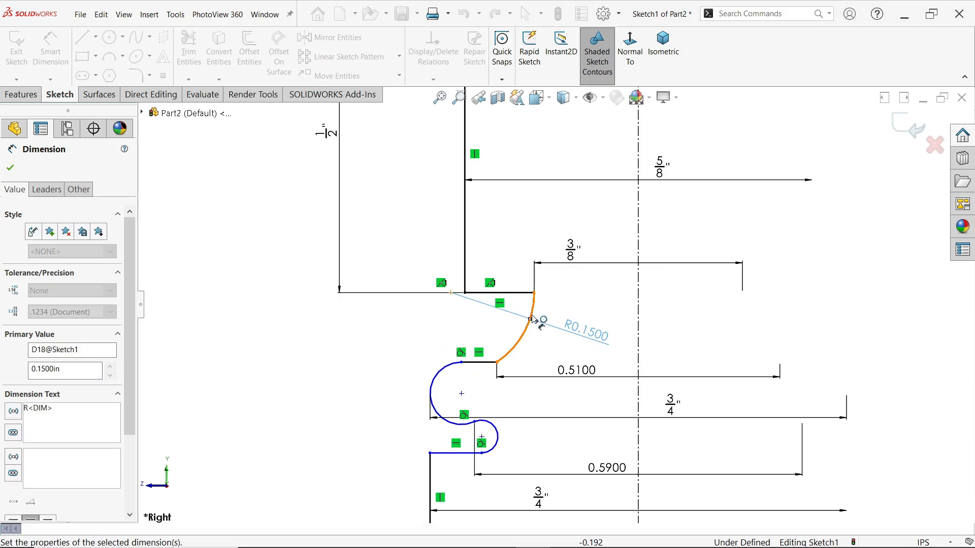
scroll(498, 396, "up", 2)
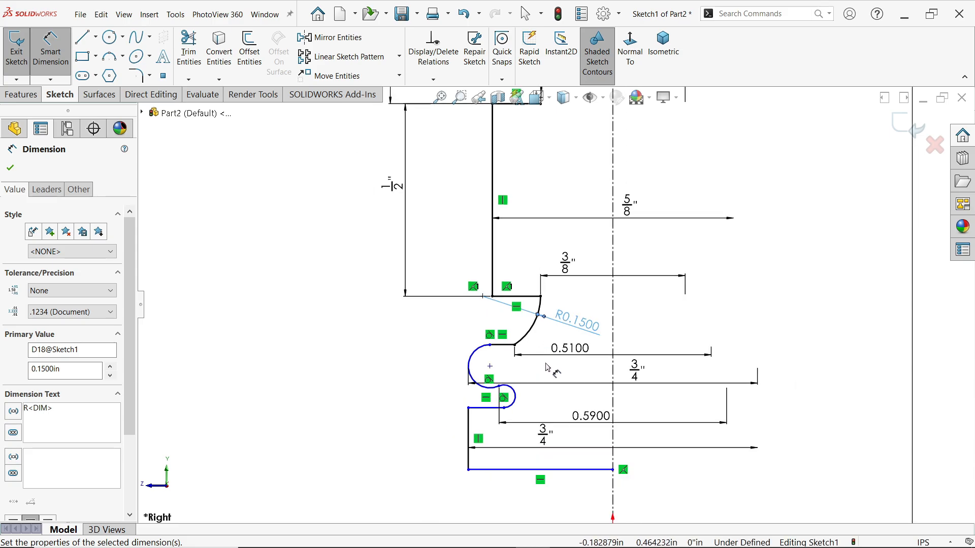
scroll(497, 396, "down", 3)
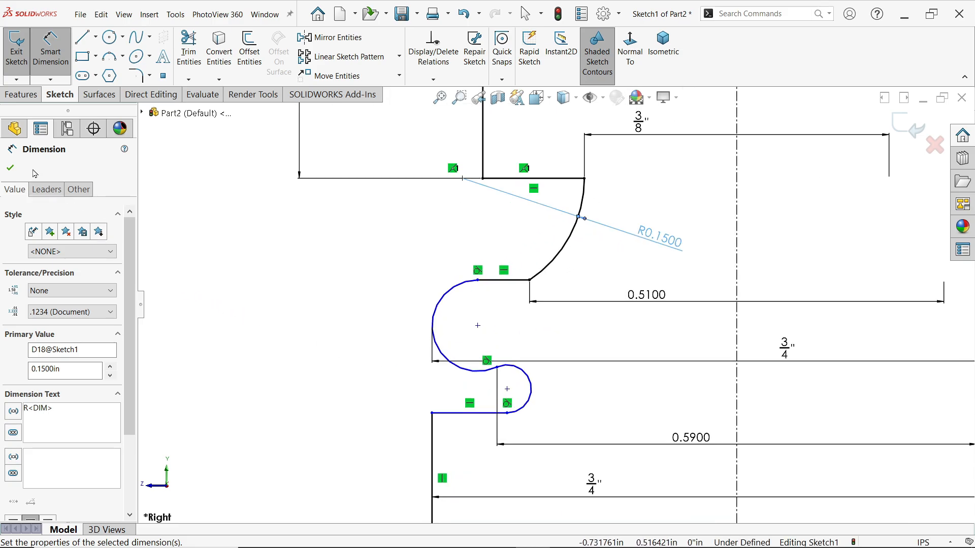
left_click(10, 167)
- Add a vertical relation between the upper and lower endpoints of the bulging arc
scroll(481, 349, "down", 3)
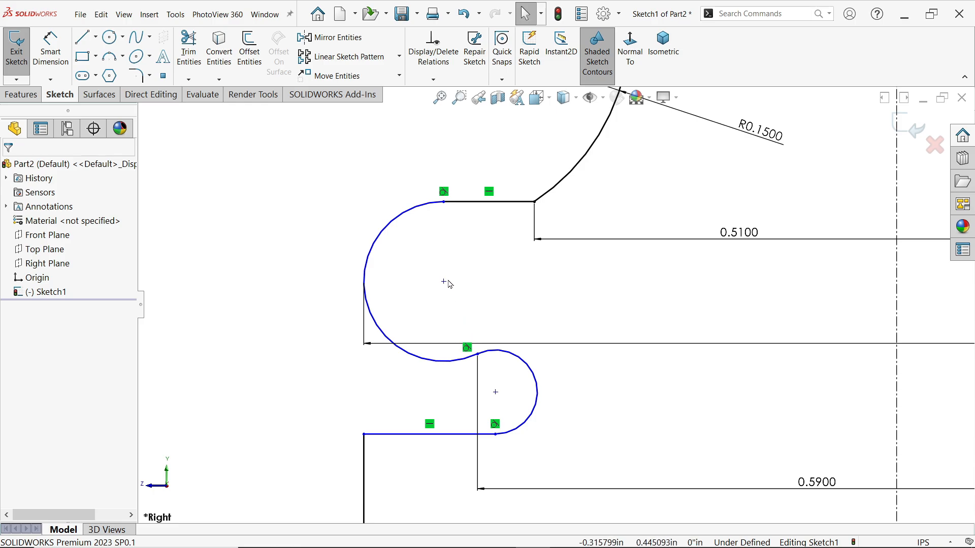
left_click(444, 203)
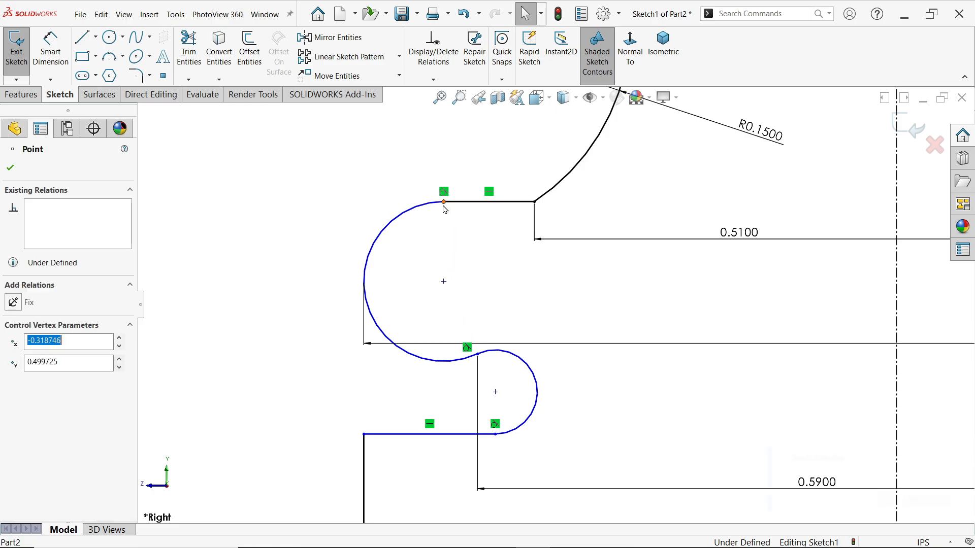
left_click(479, 355, "ctrl")
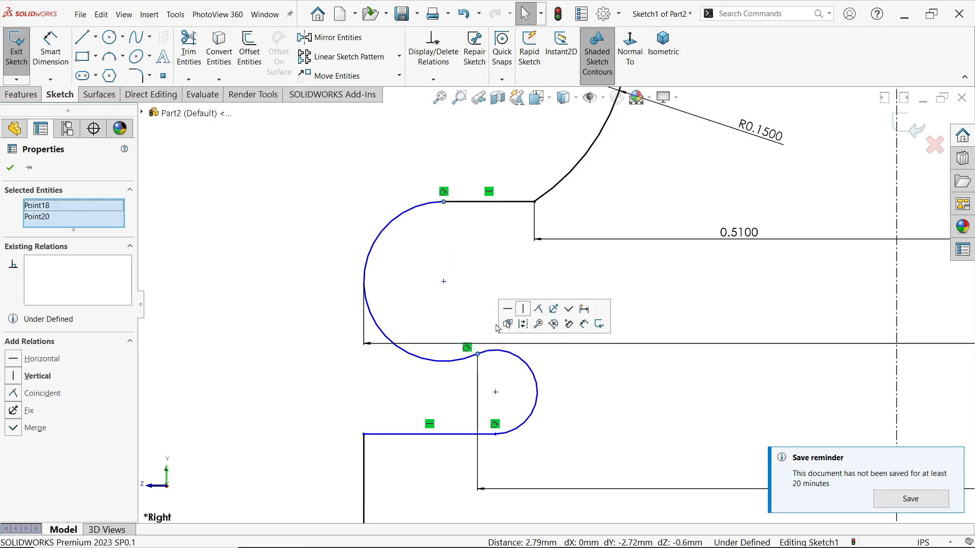
left_click(523, 309)
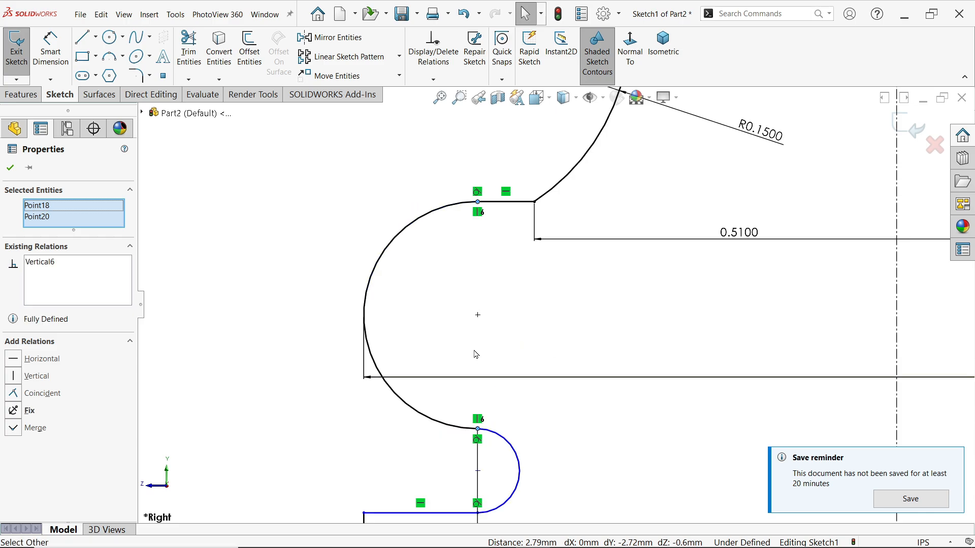
- Add a vertical relation between the two endpoints of the small arc beneath the bulge
scroll(488, 396, "up", 2)
scroll(509, 445, "down", 3)
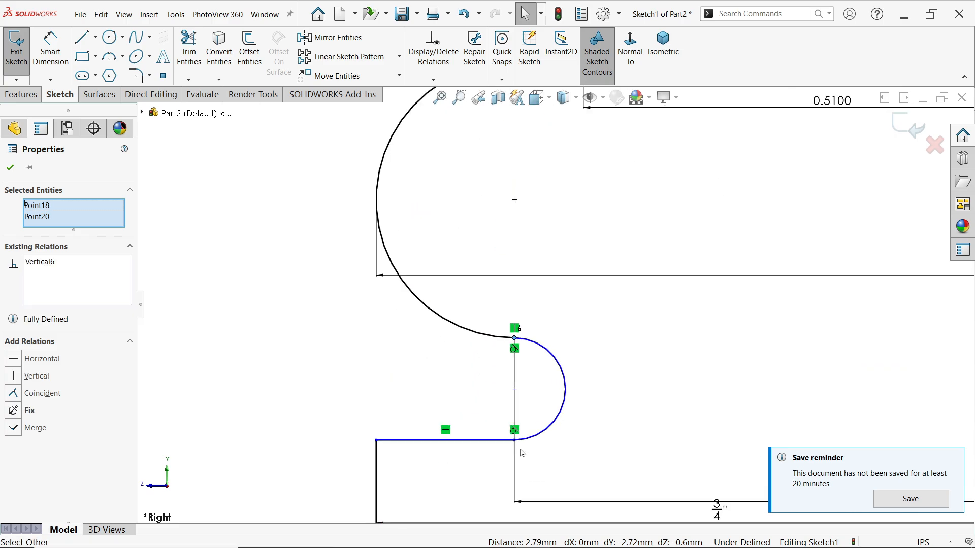
left_click(514, 440)
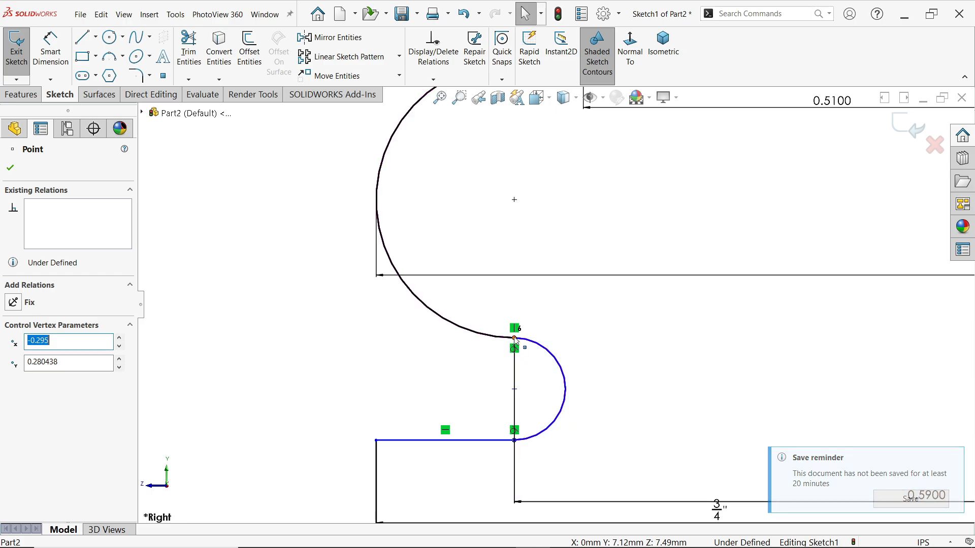
left_click(515, 389, "ctrl")
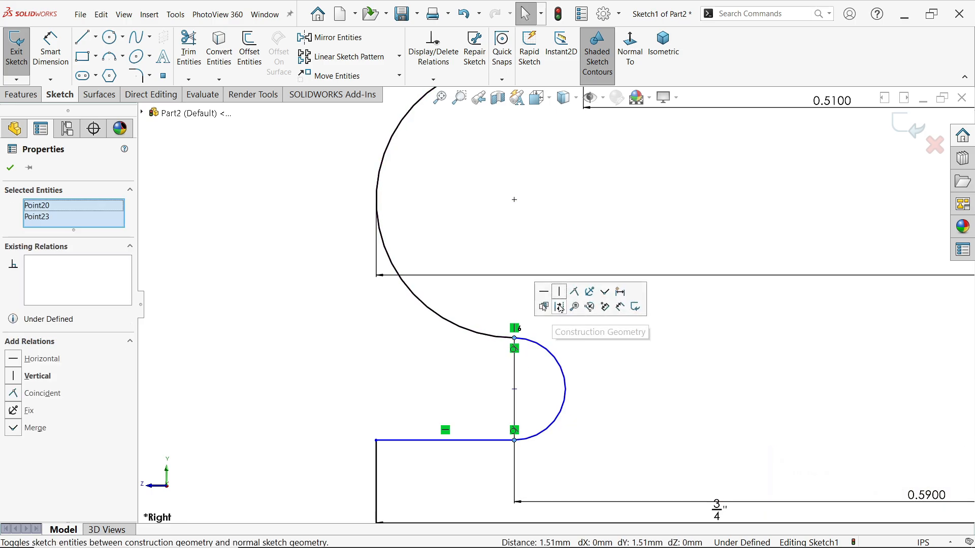
left_click(573, 292)
scroll(361, 320, "up", 2)
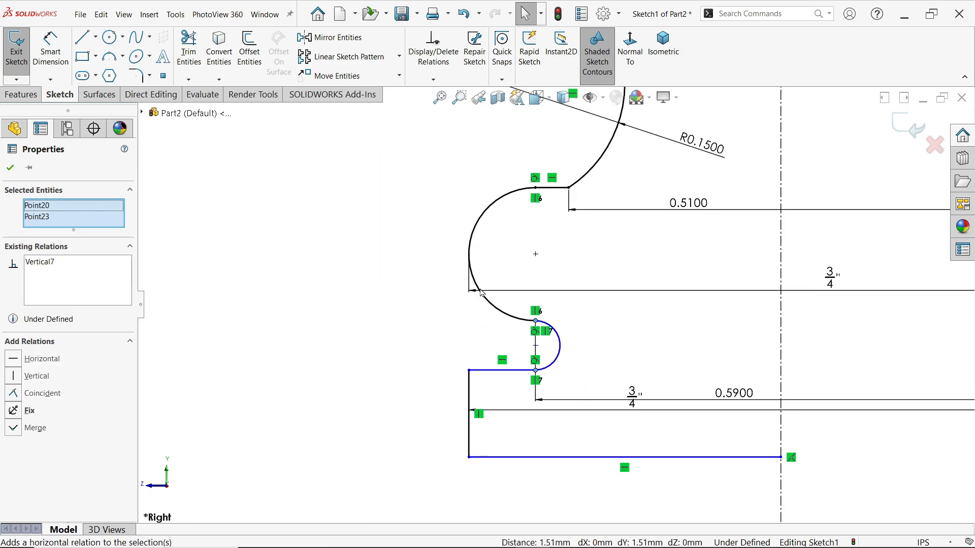
- Dimension the height from the horizontal edge above the R0.15 arc to the profile's lowest horizontal line as 7/16 in
scroll(645, 278, "up", 3)
scroll(645, 278, "down", 1)
scroll(644, 280, "up", 1)
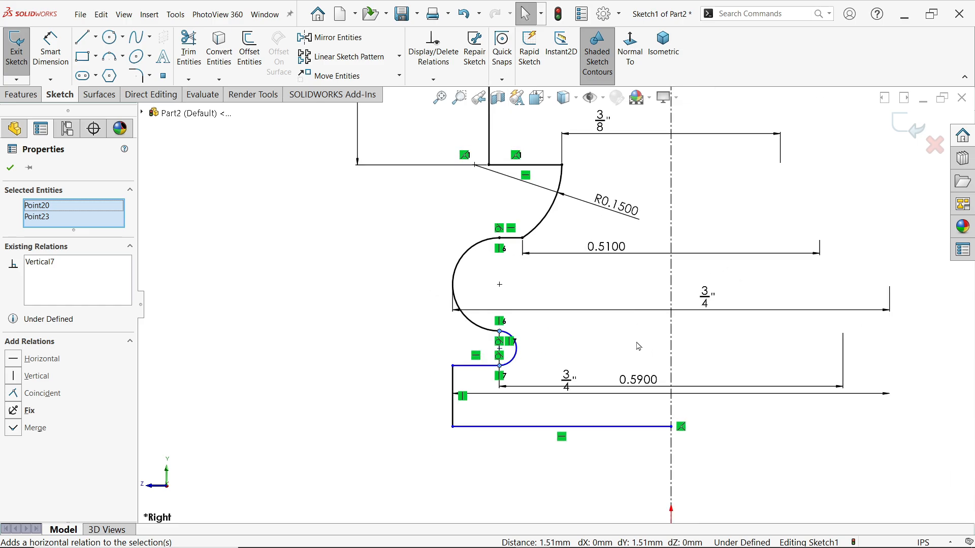
left_click(50, 48)
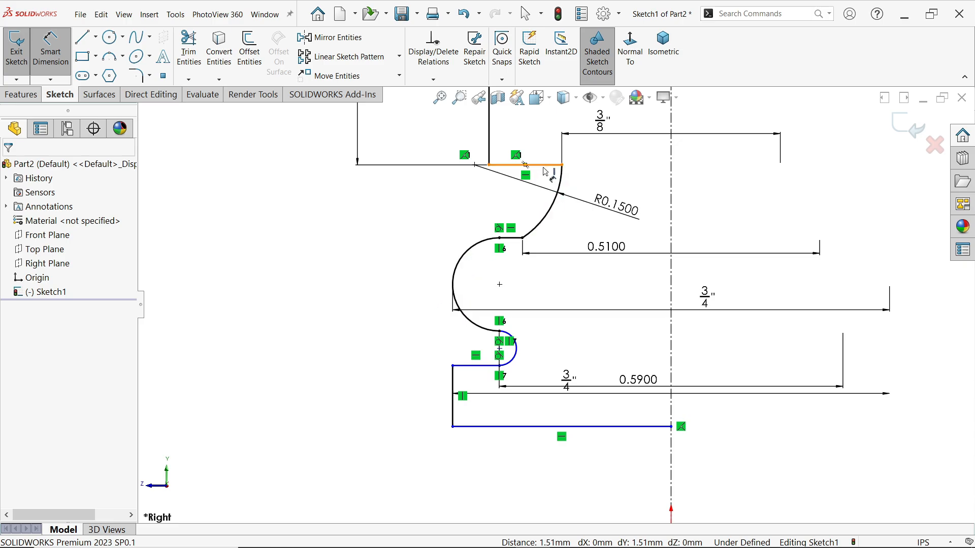
left_click(526, 165)
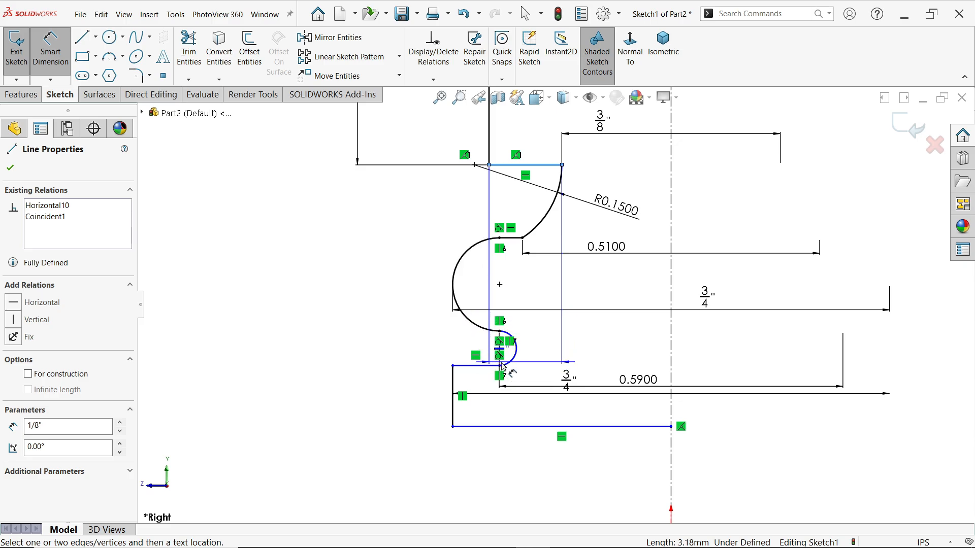
left_click(496, 426)
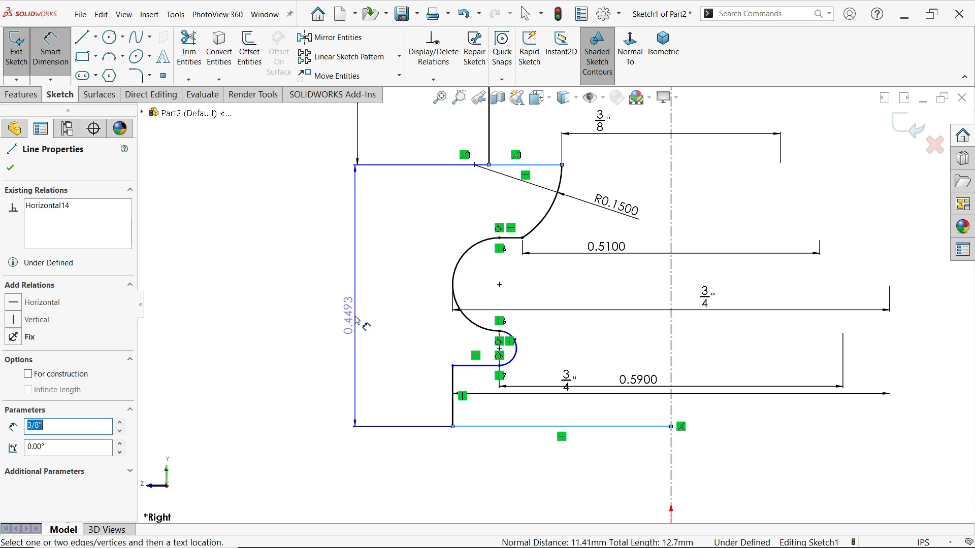
left_click(356, 321)
type("7/")
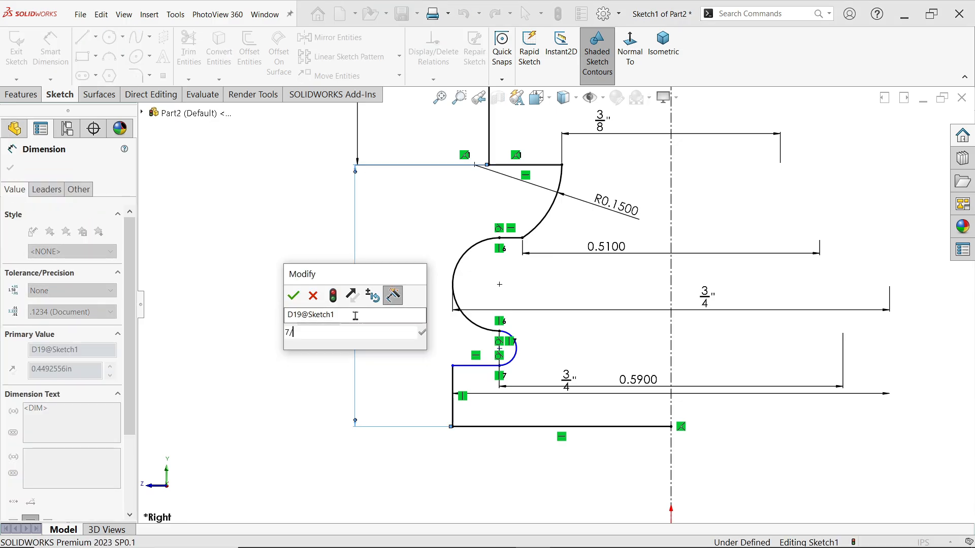
type("16")
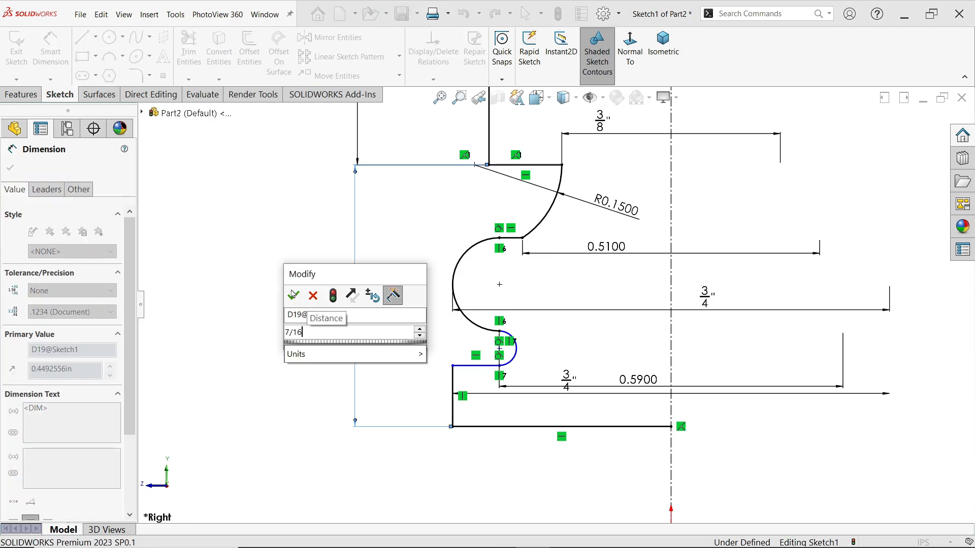
left_click(294, 294)
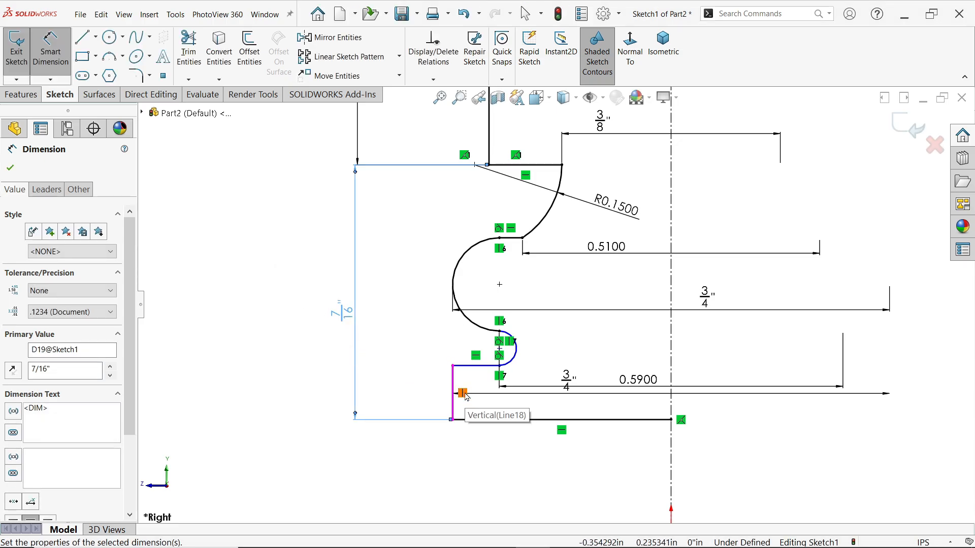
- Dimension the height of the lowest vertical line as 1/16 in
scroll(460, 403, "down", 1)
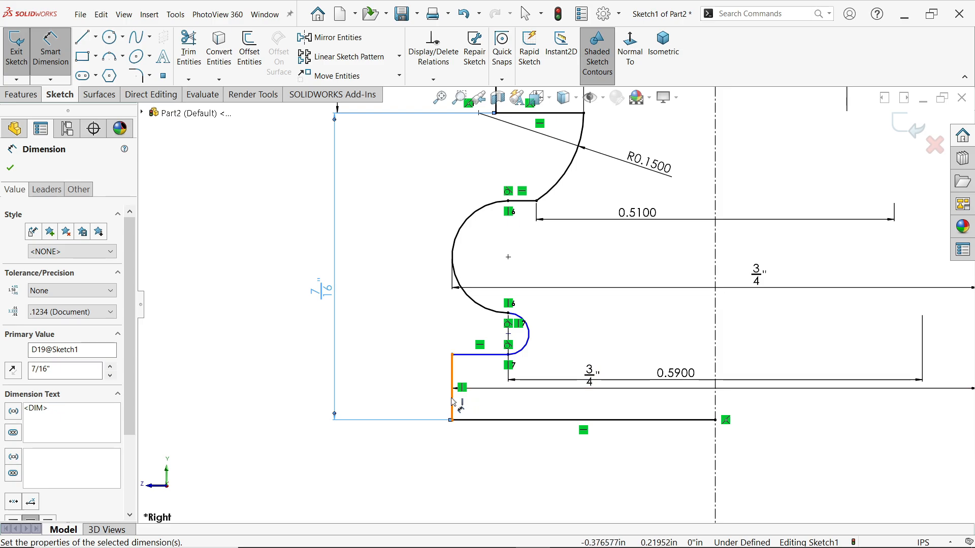
left_click(452, 401)
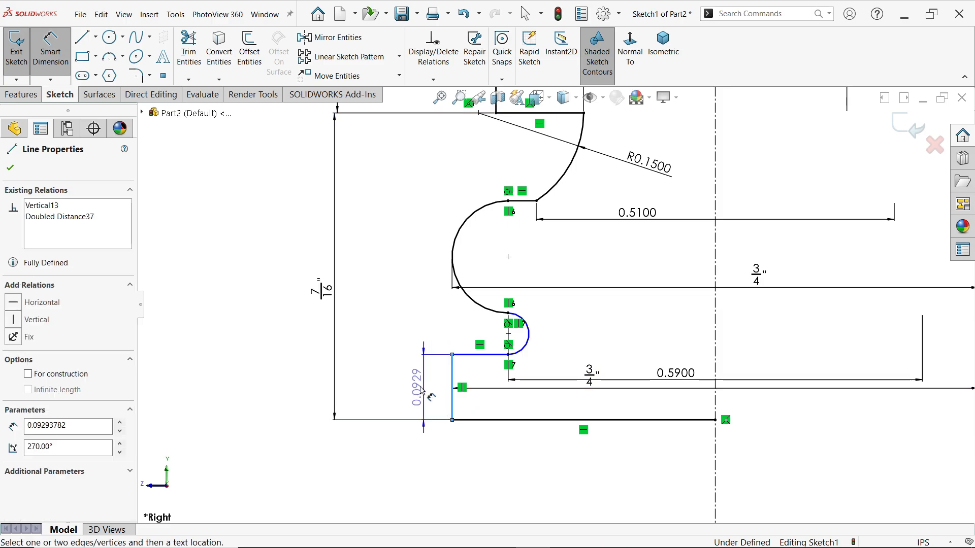
left_click(410, 389)
type("1/16")
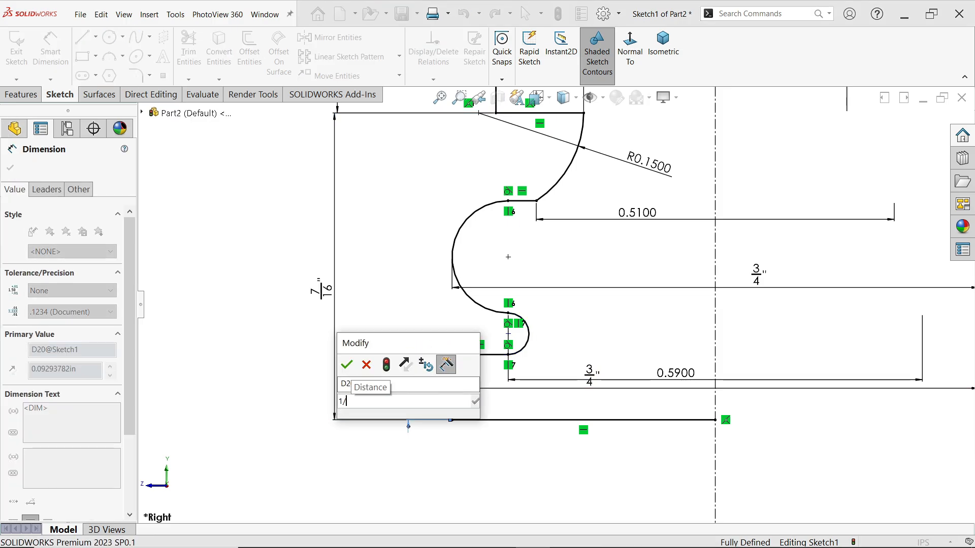
left_click(349, 365)
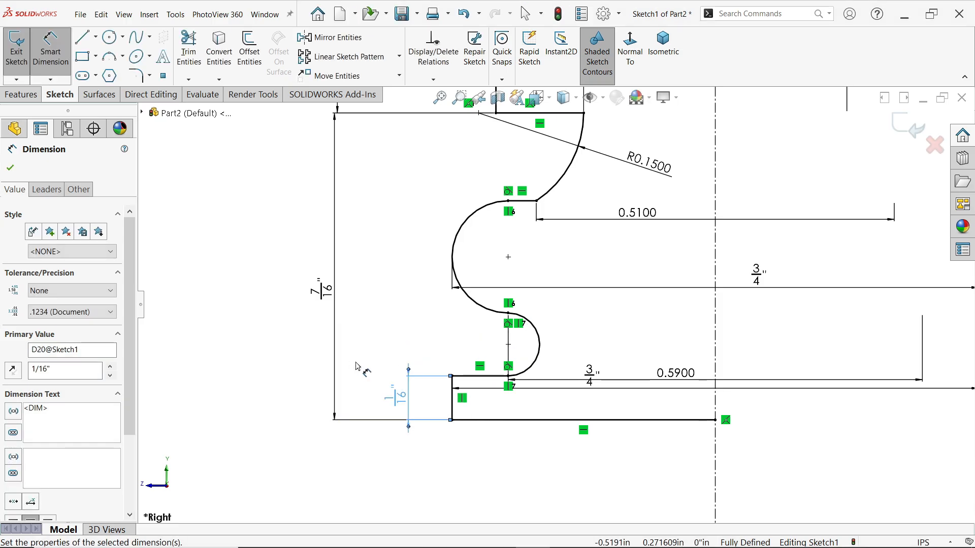
- Review the whole half-profile, then switch to the WOBBLER STEAM ENGINE.PNG drawing and examine the dimensions of the column's base
scroll(622, 317, "up", 3)
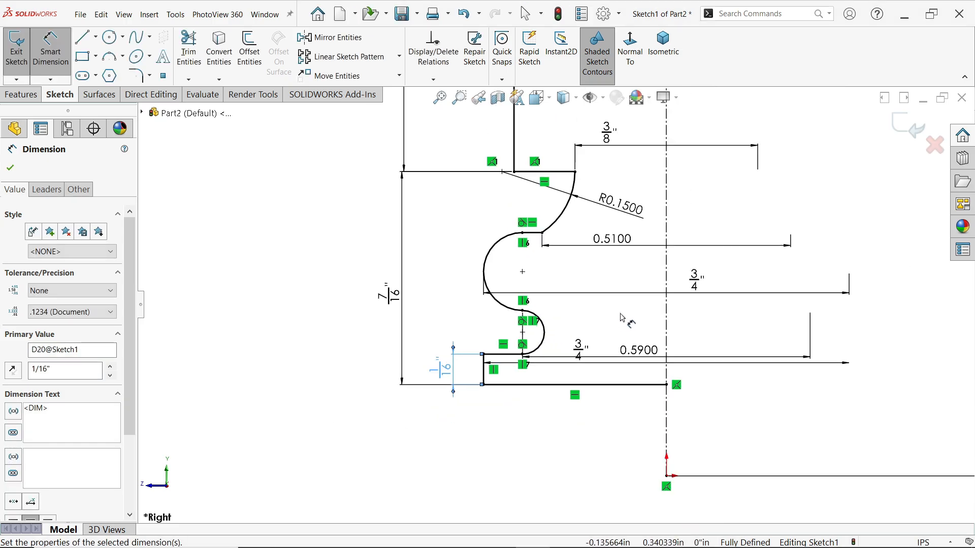
scroll(618, 282, "up", 2)
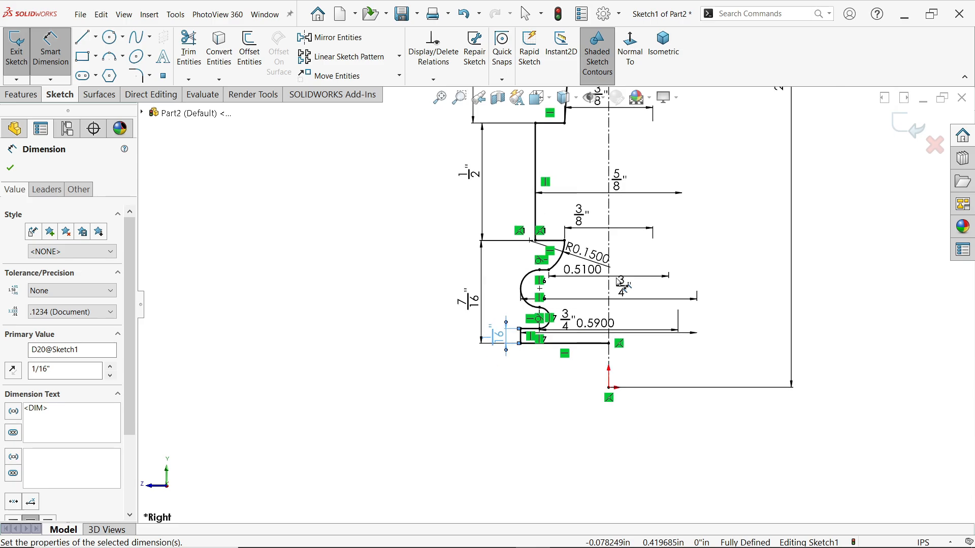
scroll(572, 219, "up", 3)
scroll(572, 218, "down", 4)
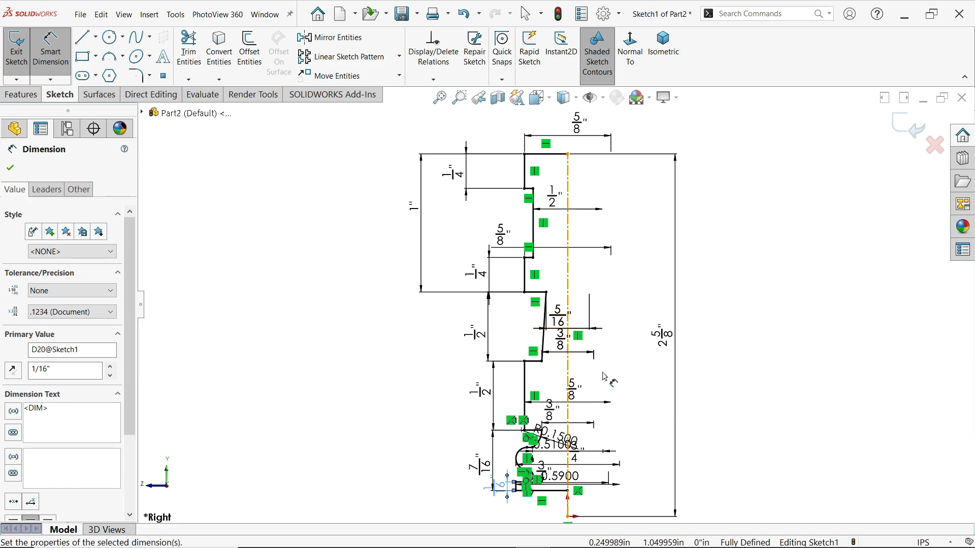
scroll(604, 376, "up", 2)
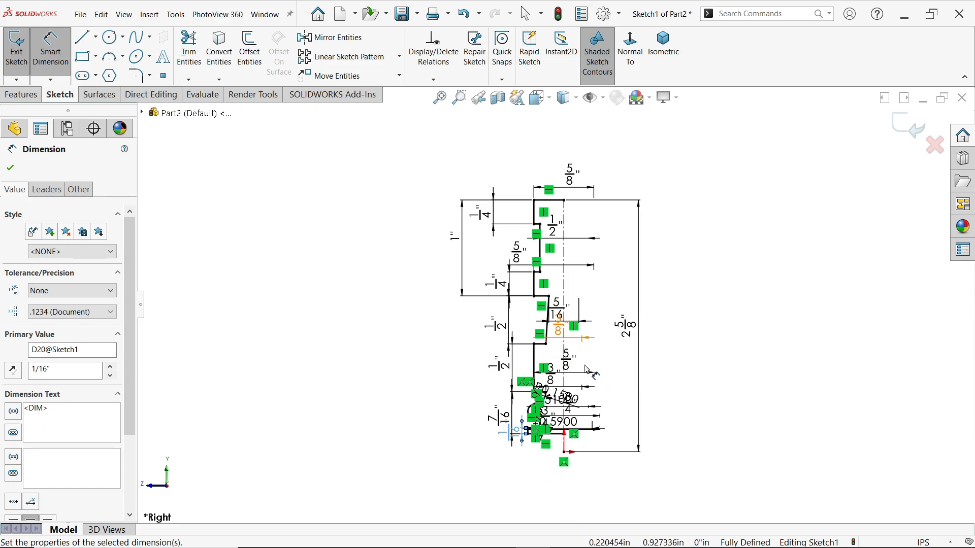
scroll(660, 386, "down", 4)
key("alt+Tab")
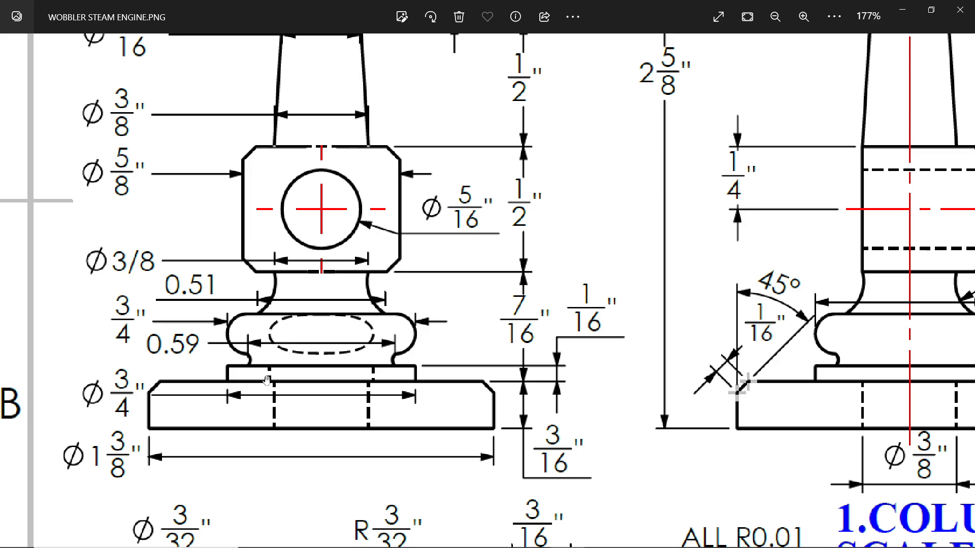
mouse_move(721, 411)
left_mouse_down()
mouse_move(493, 407)
mouse_move(602, 395)
left_mouse_up()
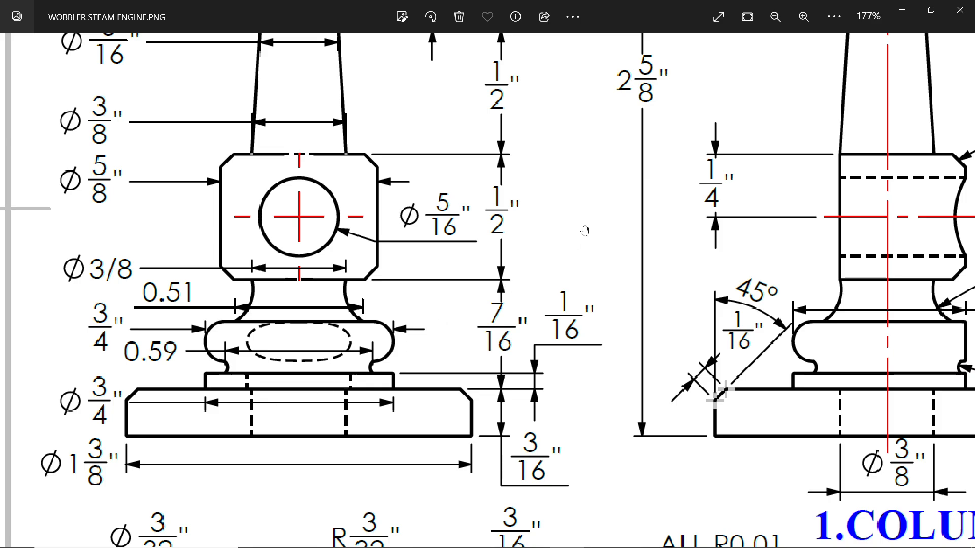
left_click(904, 14)
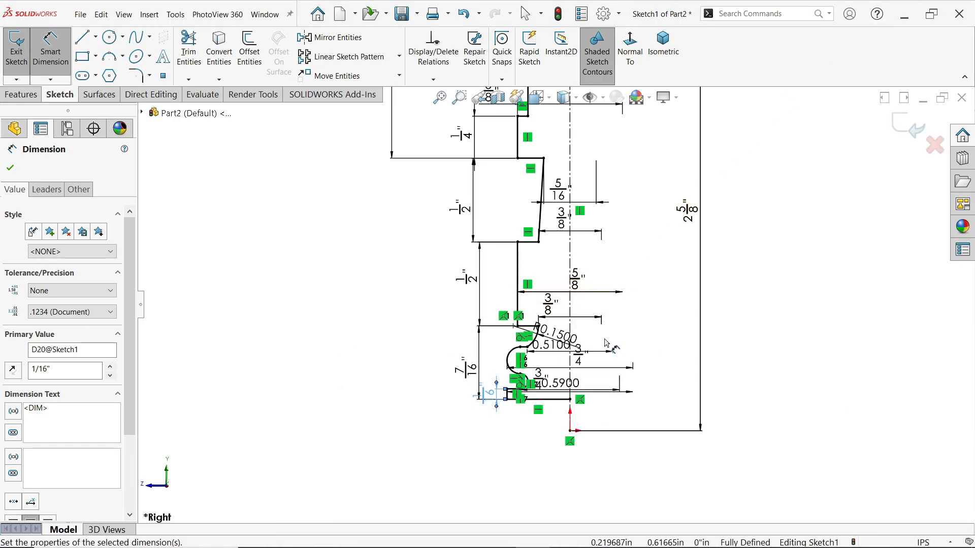
- Sketch a vertical line from the profile's lowest horizontal line down to the origin's level and a horizontal line to the origin
scroll(517, 402, "down", 3)
scroll(517, 402, "down", 2)
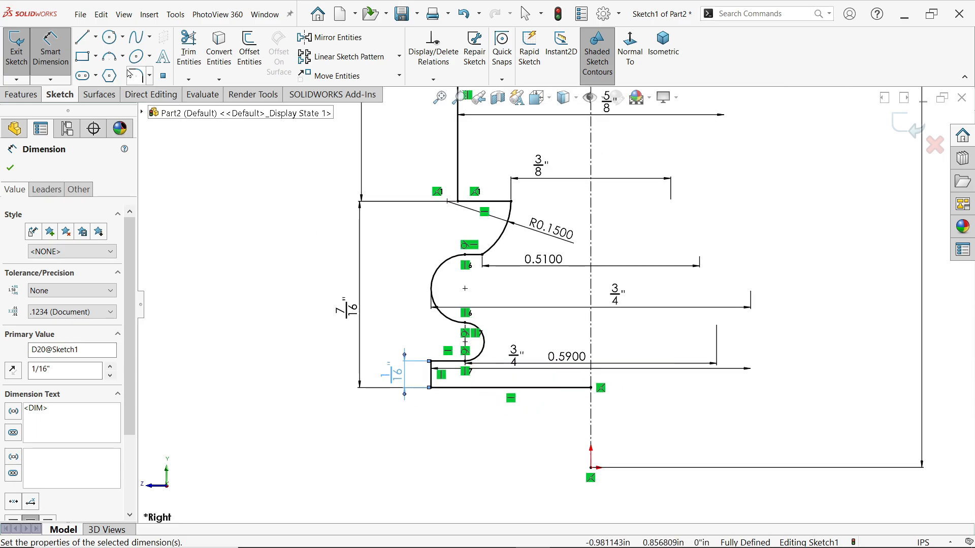
left_click(82, 38)
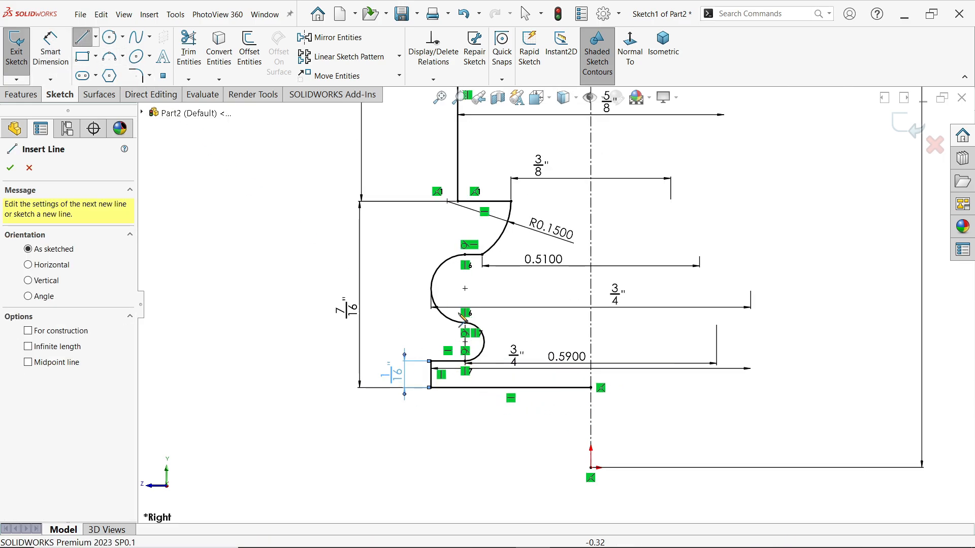
left_click(536, 387)
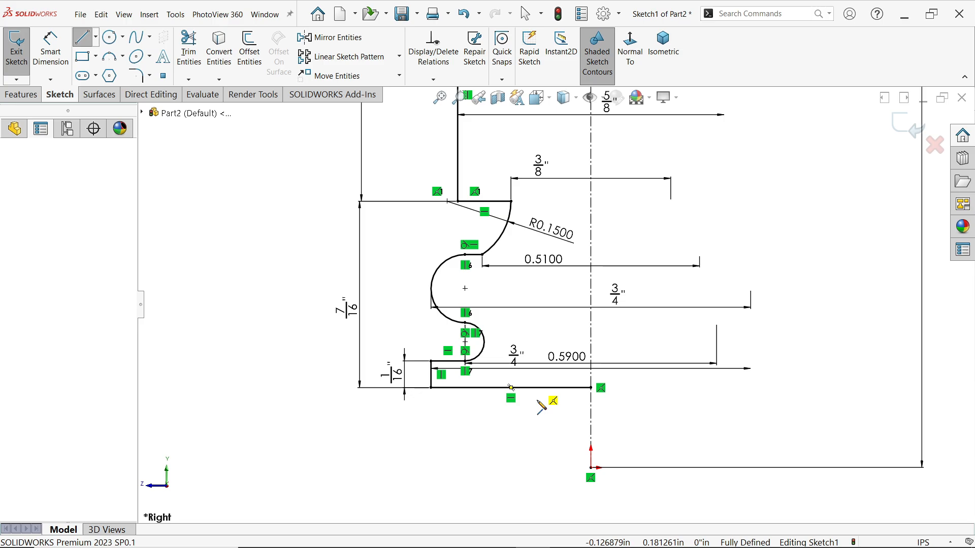
left_click(537, 467)
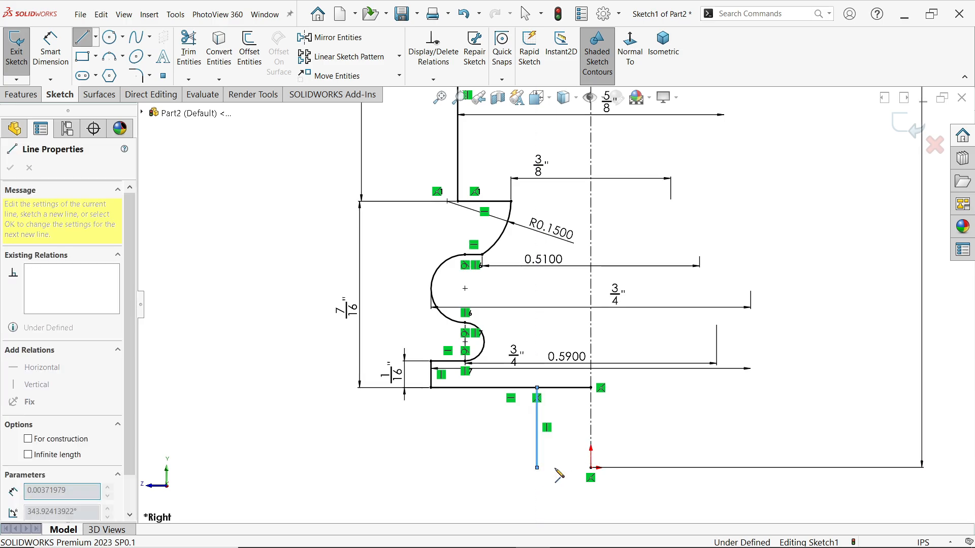
left_click(591, 467)
right_click(662, 361)
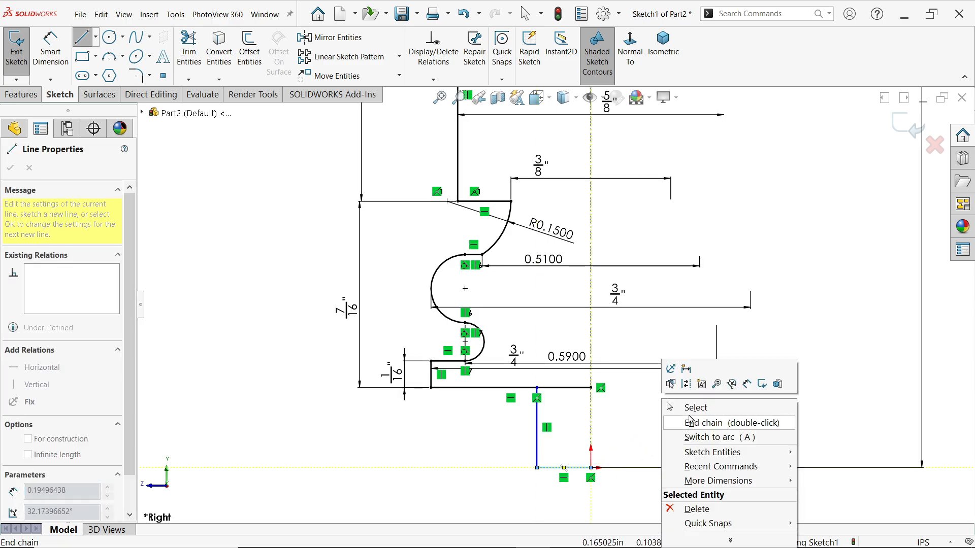
left_click(689, 408)
- Dimension the new vertical line about the centerline as a 3/8 in diameter
left_click(50, 48)
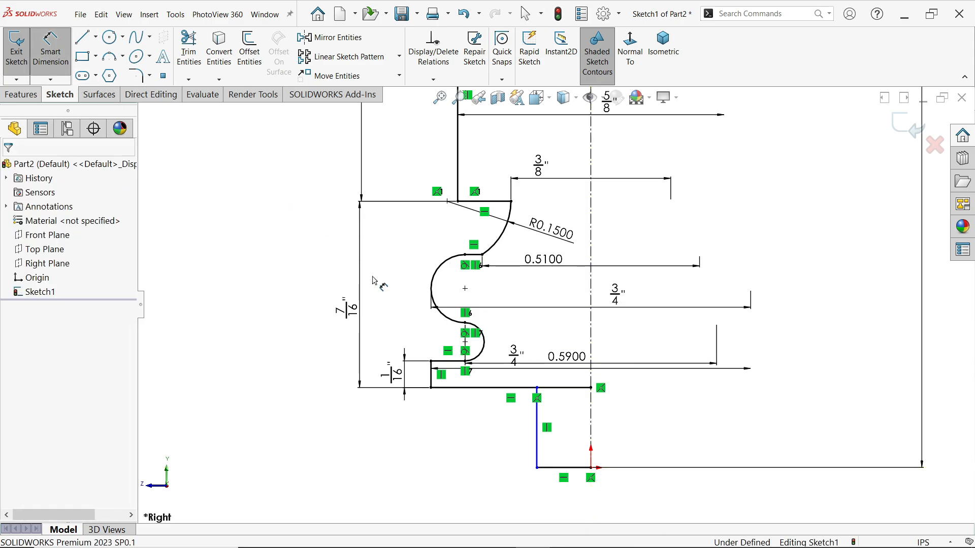
scroll(532, 389, "up", 2)
scroll(532, 389, "down", 3)
left_click(568, 398)
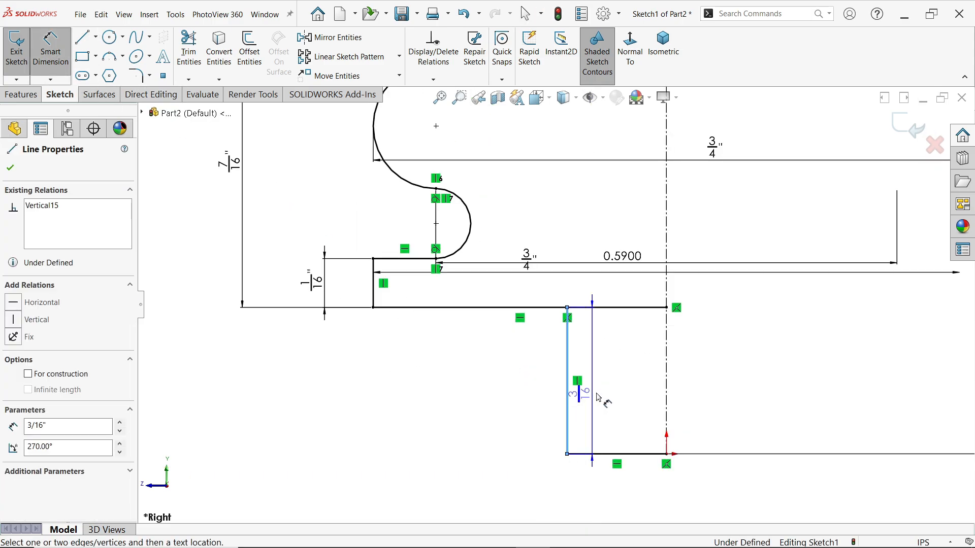
left_click(667, 402)
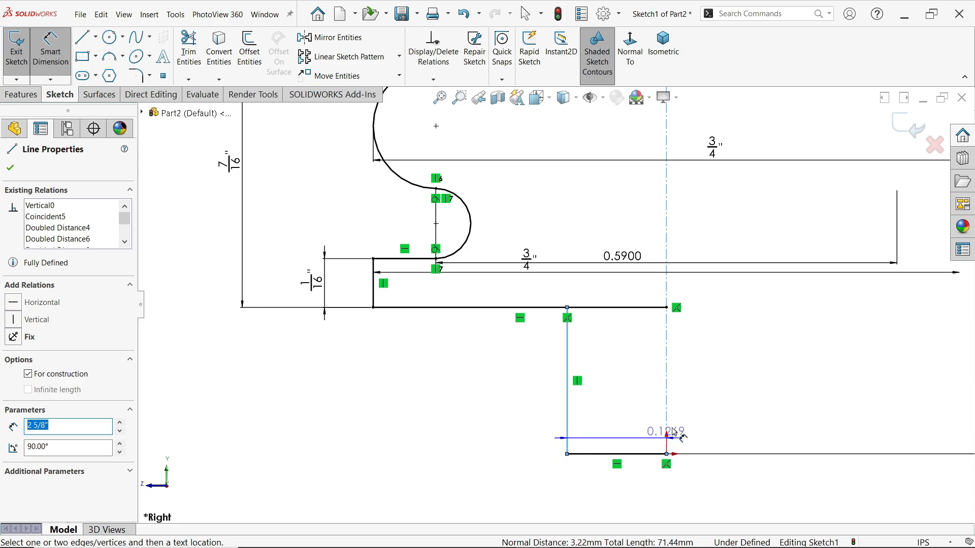
left_click(683, 417)
type("3/8")
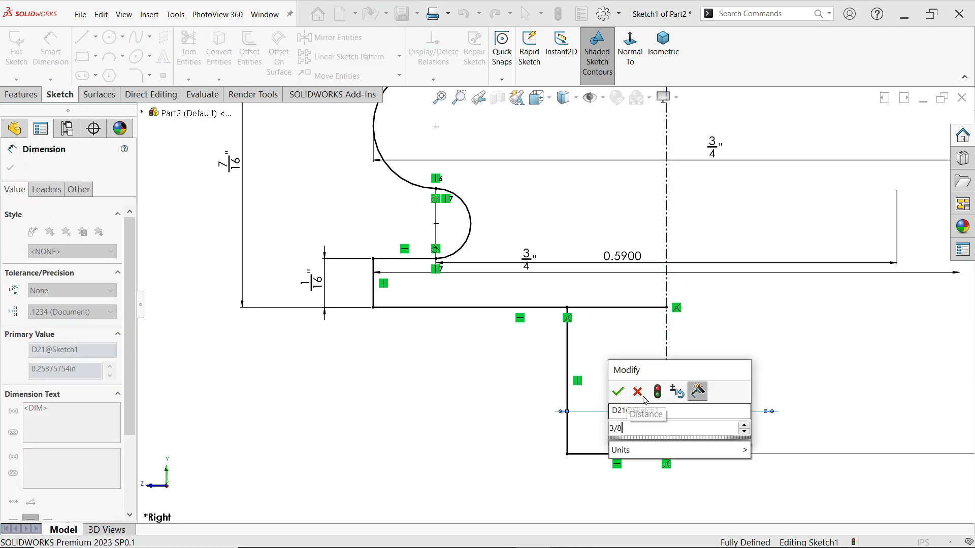
left_click(619, 393)
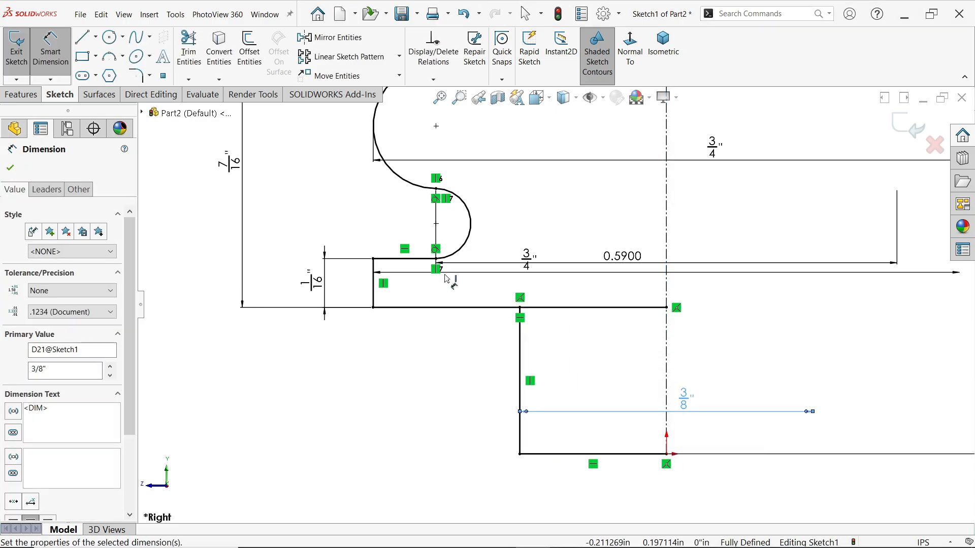
- Trim the part of the flange's bottom line between the new vertical line and the centerline
left_click(9, 169)
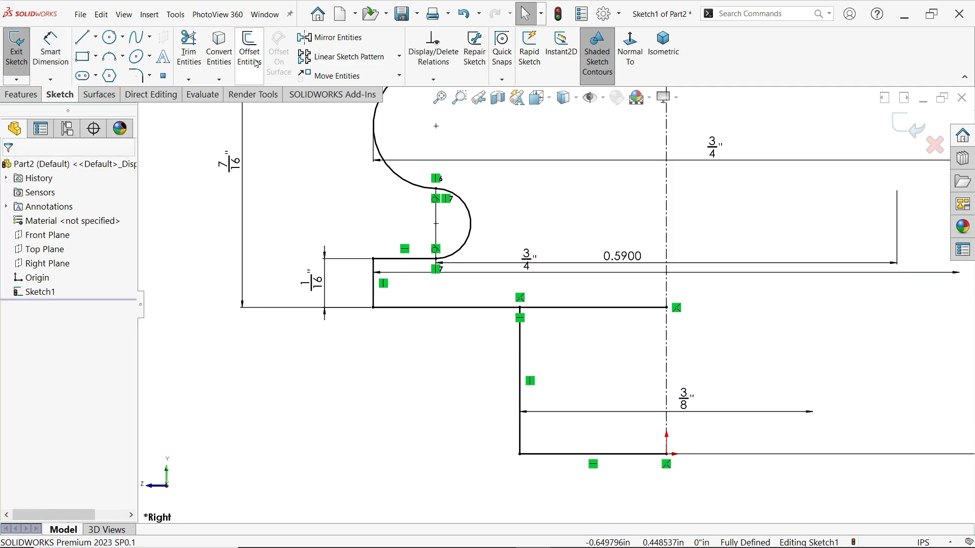
left_click(189, 53)
left_click_drag(572, 340, 581, 305)
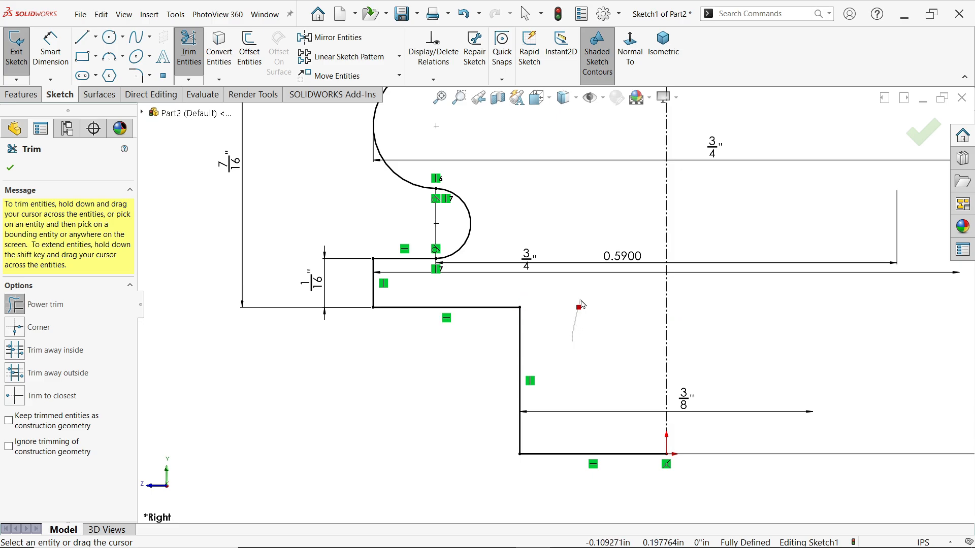
left_click(10, 173)
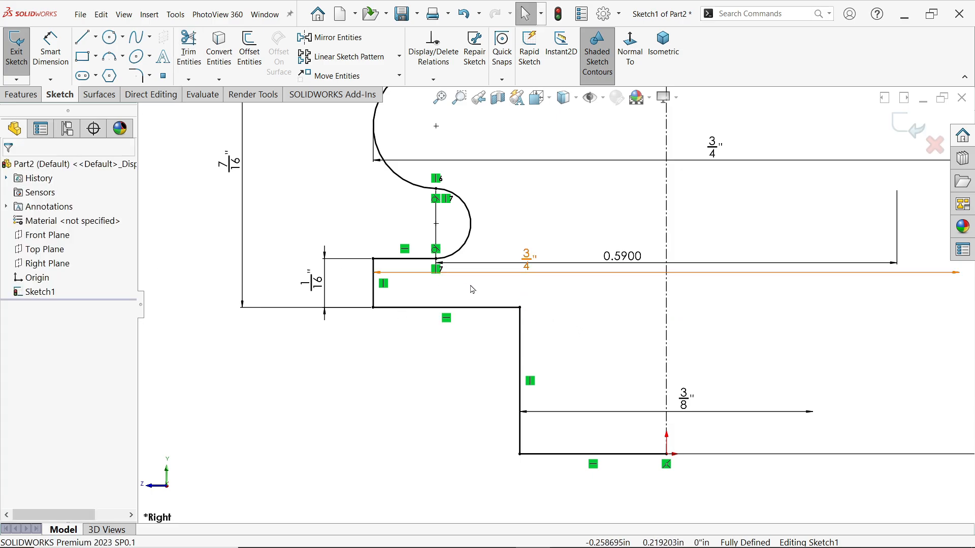
- Add a driven height dimension to the vertical line beneath the flange, beside the existing height dimensions
scroll(595, 326, "up", 5)
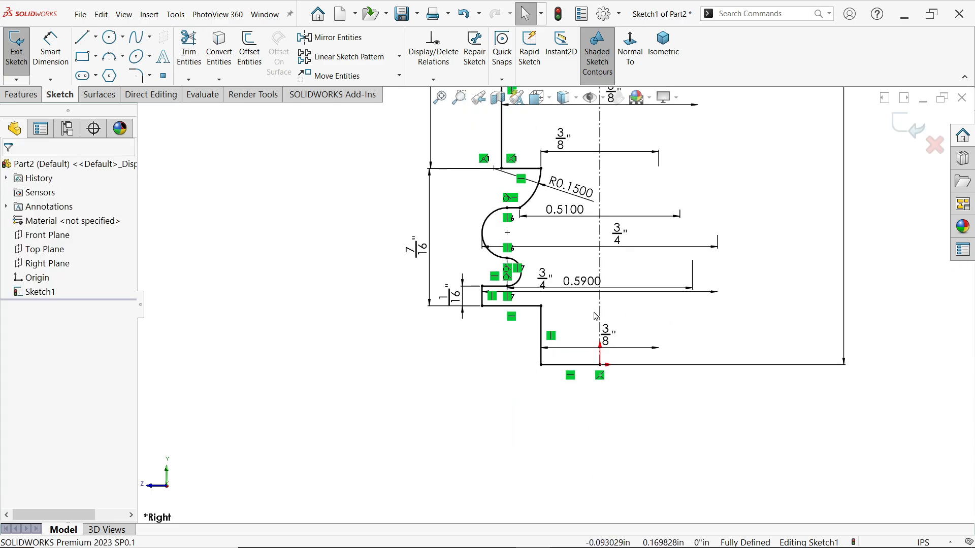
left_click(50, 49)
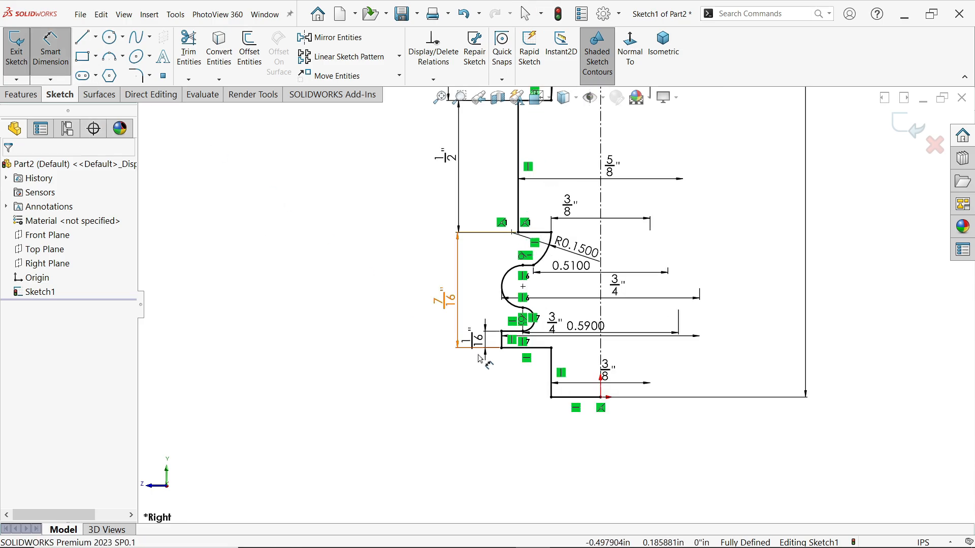
left_click(551, 373)
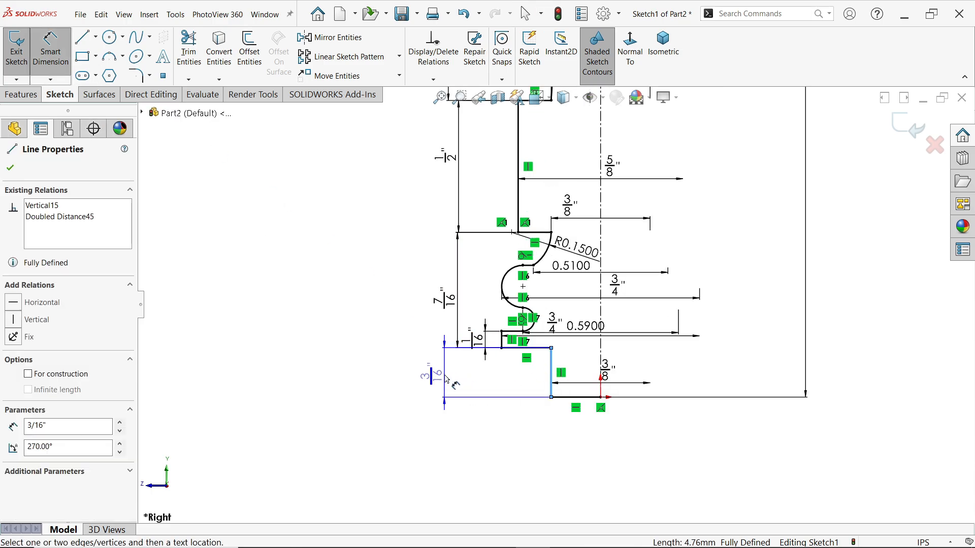
left_click(446, 379)
left_click(517, 227)
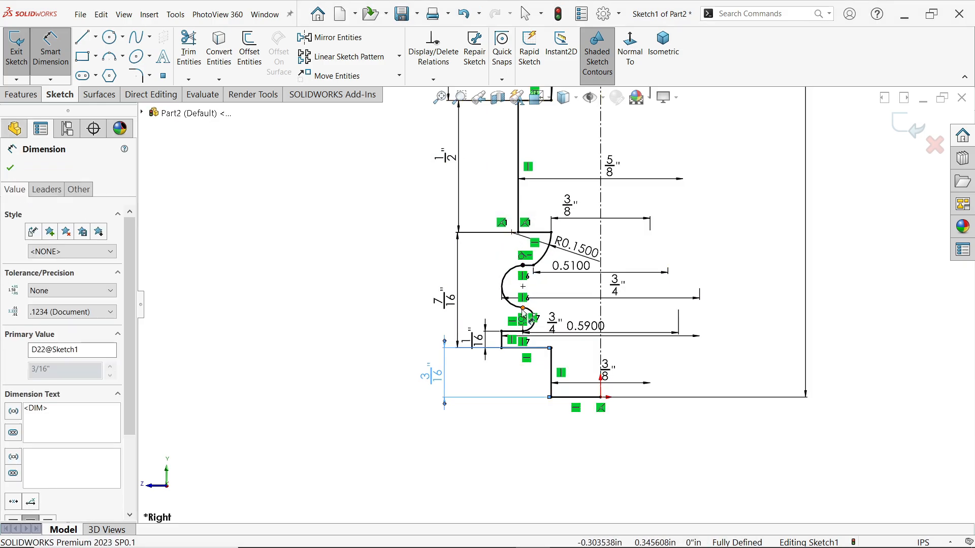
- Switch to the WOBBLER STEAM ENGINE.PNG drawing, examine the side view's chamfer and radius callouts, and return to the SOLIDWORKS sketch
scroll(531, 244, "down", 5)
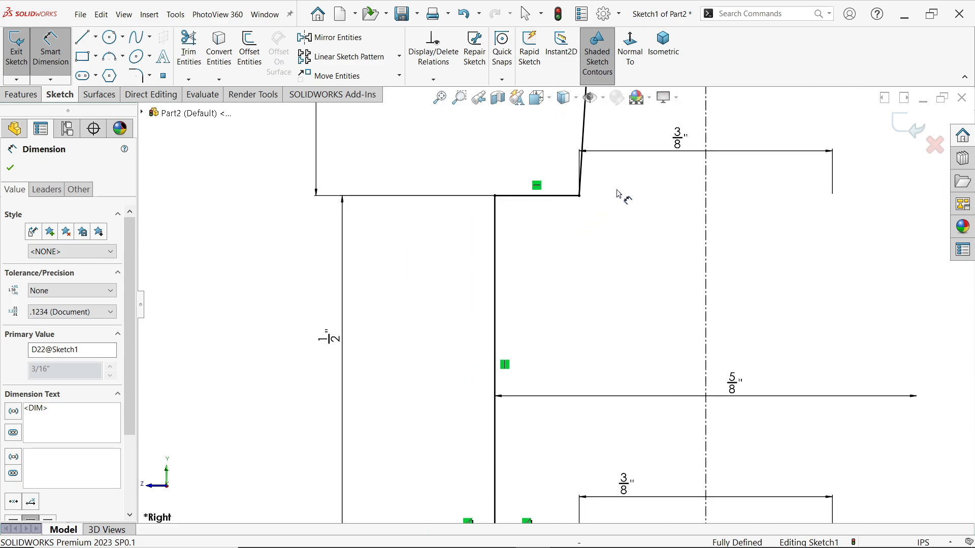
key("alt+Tab")
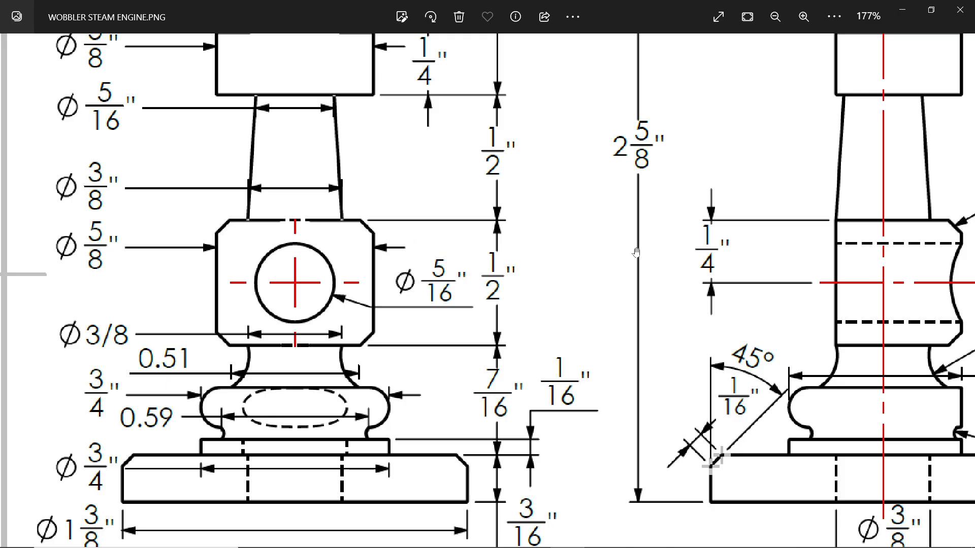
left_click_drag(636, 252, 319, 294)
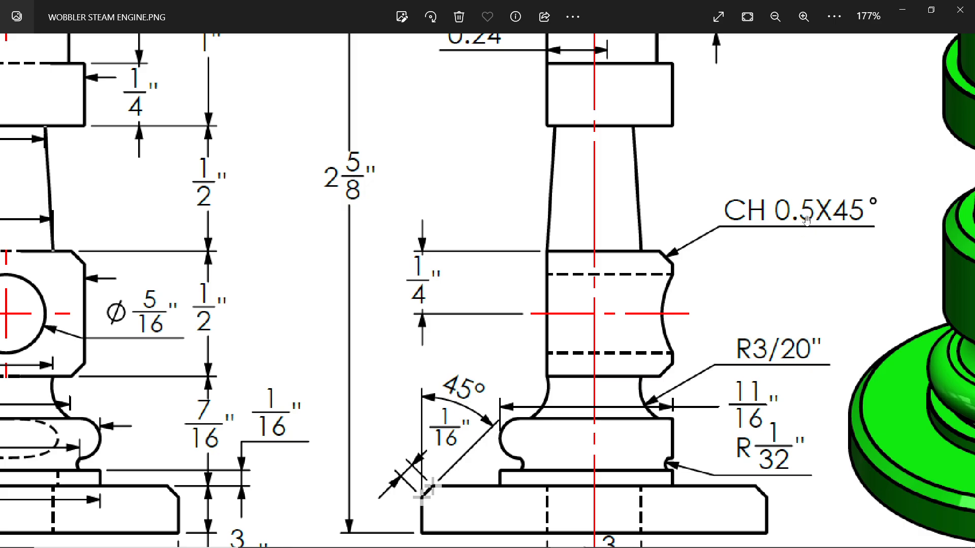
left_click(902, 11)
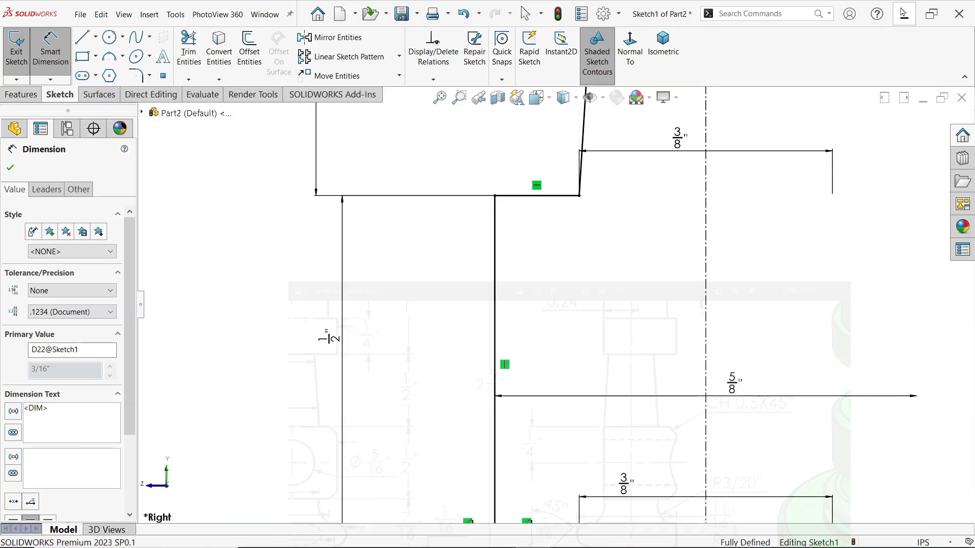
- Revolve the column profile 360 degrees about the vertical centerline, letting the open sketch be closed automatically
scroll(501, 201, "up", 6)
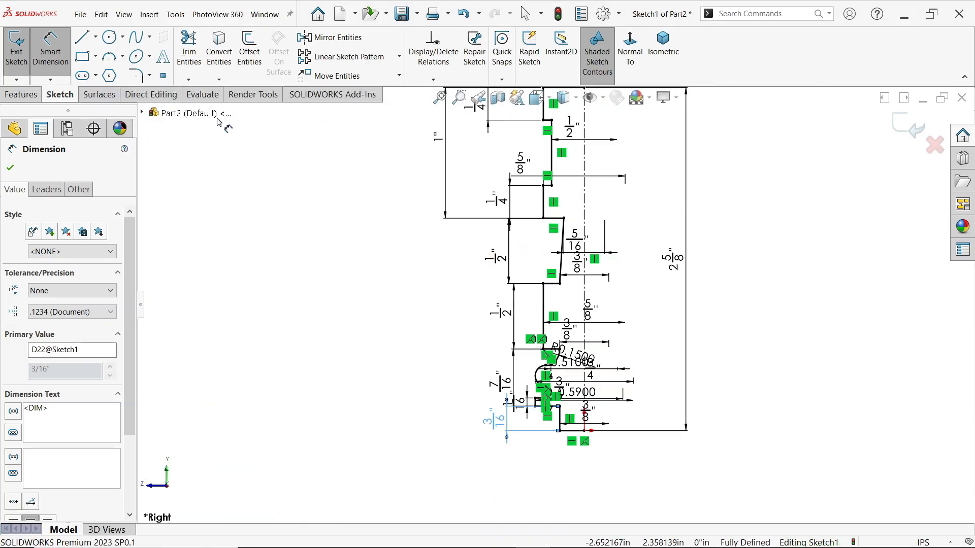
left_click(21, 94)
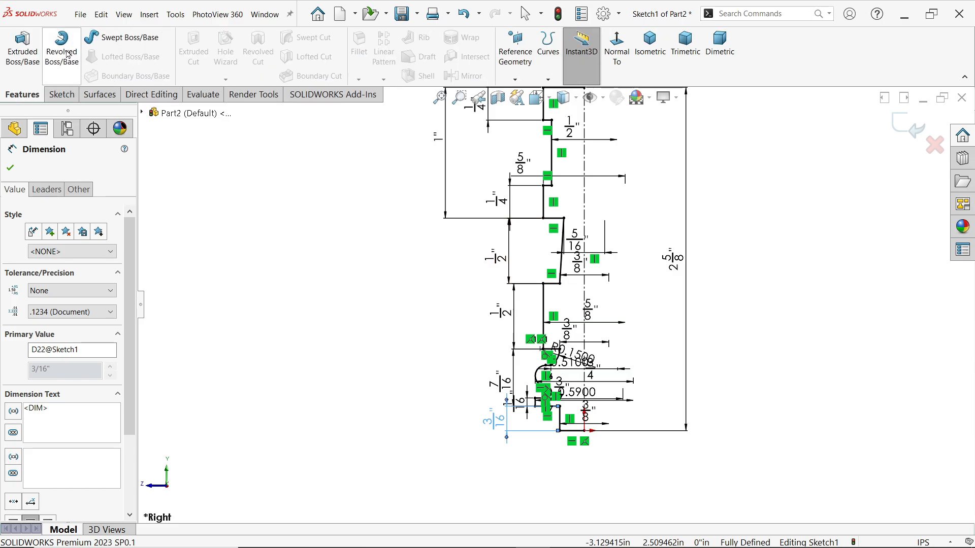
left_click(68, 54)
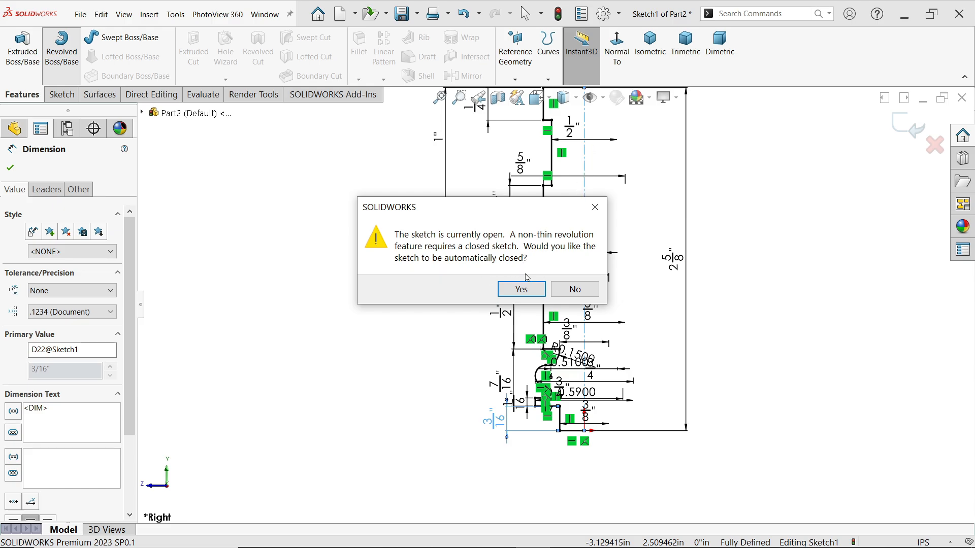
left_click(521, 290)
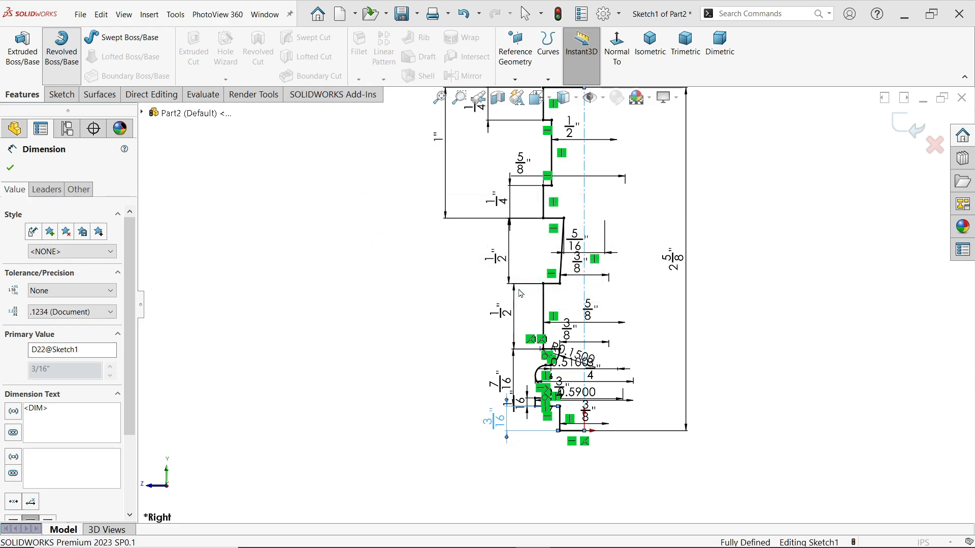
scroll(595, 319, "down", 2)
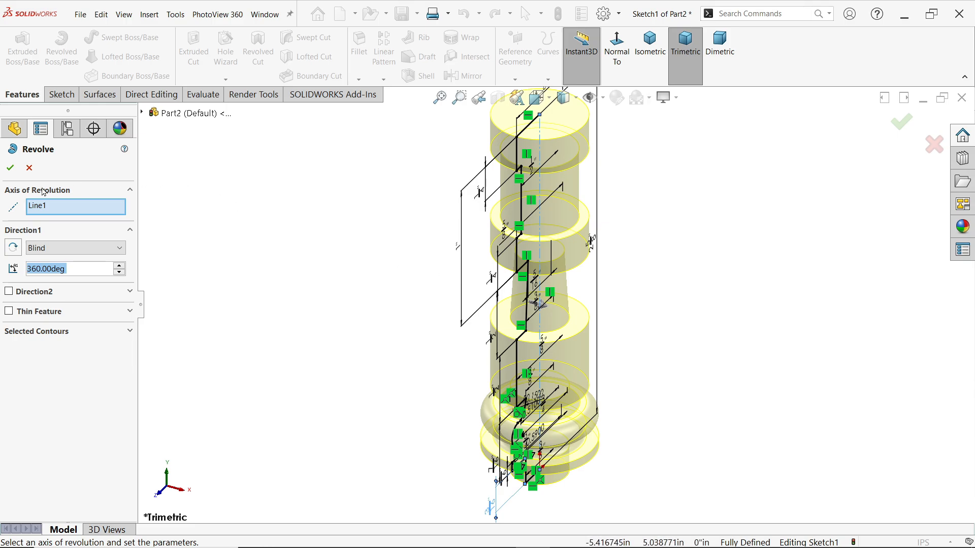
left_click(60, 252)
left_click(59, 257)
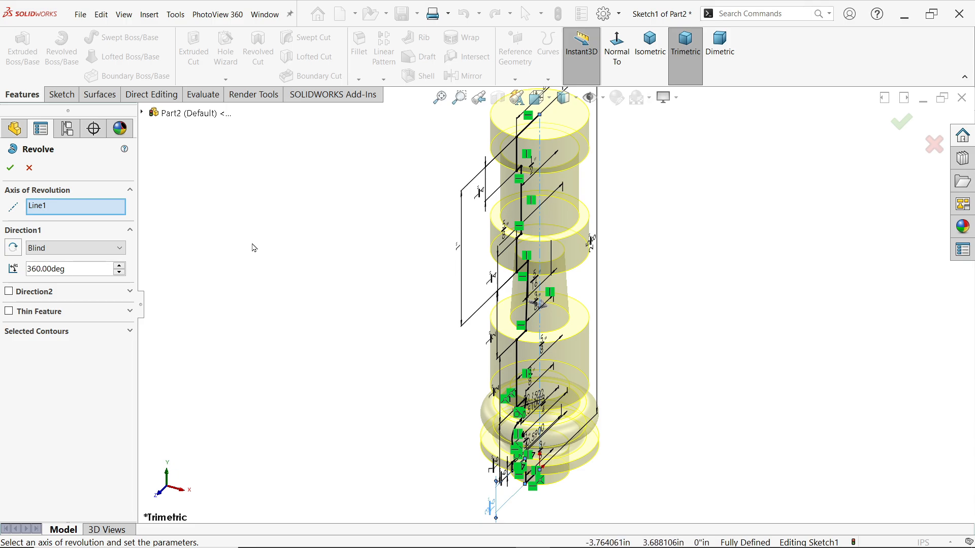
left_click(76, 269)
left_click(11, 168)
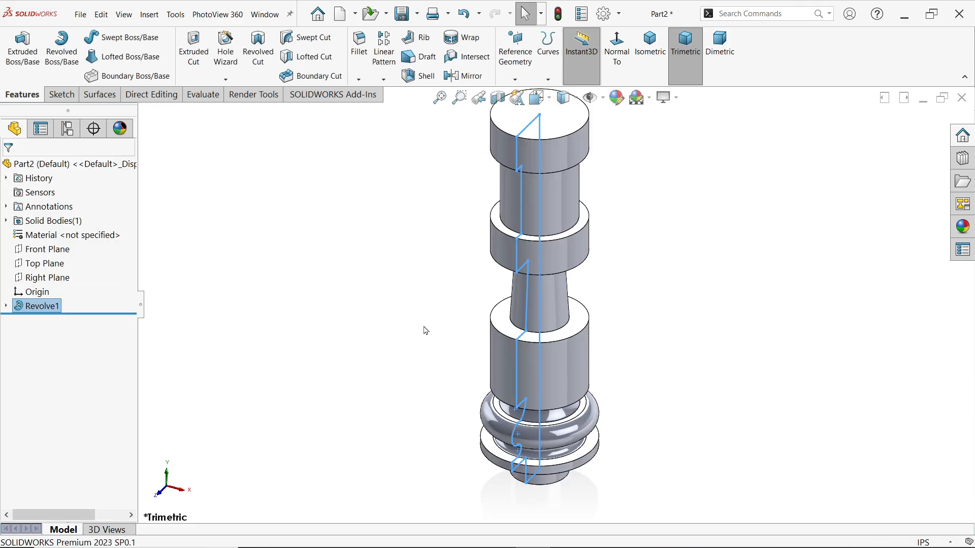
left_click(425, 286)
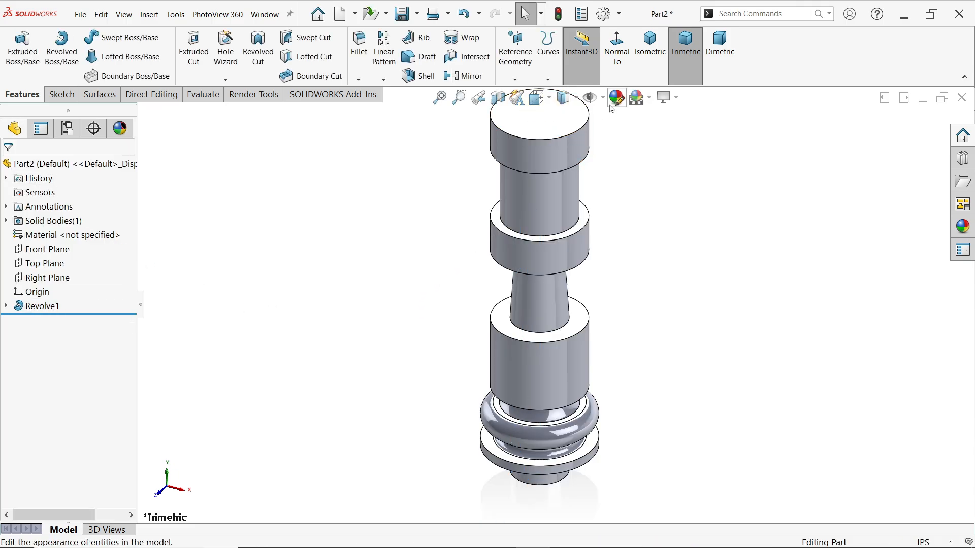
- Start a new sketch on the Right Plane for the column's base
mouse_move(632, 325)
middle_mouse_down()
mouse_move(623, 209)
mouse_move(619, 251)
mouse_move(536, 272)
middle_mouse_up()
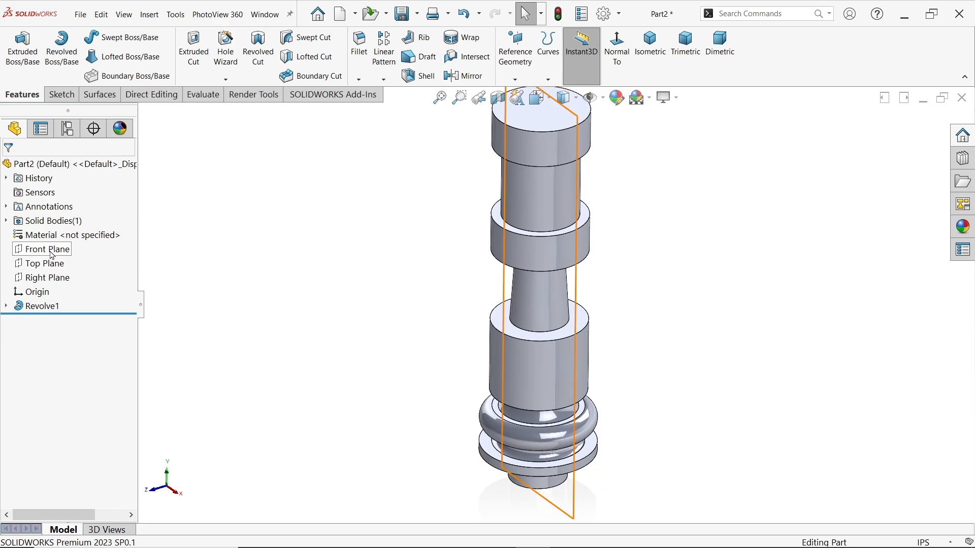
left_click(48, 277)
left_click(62, 262)
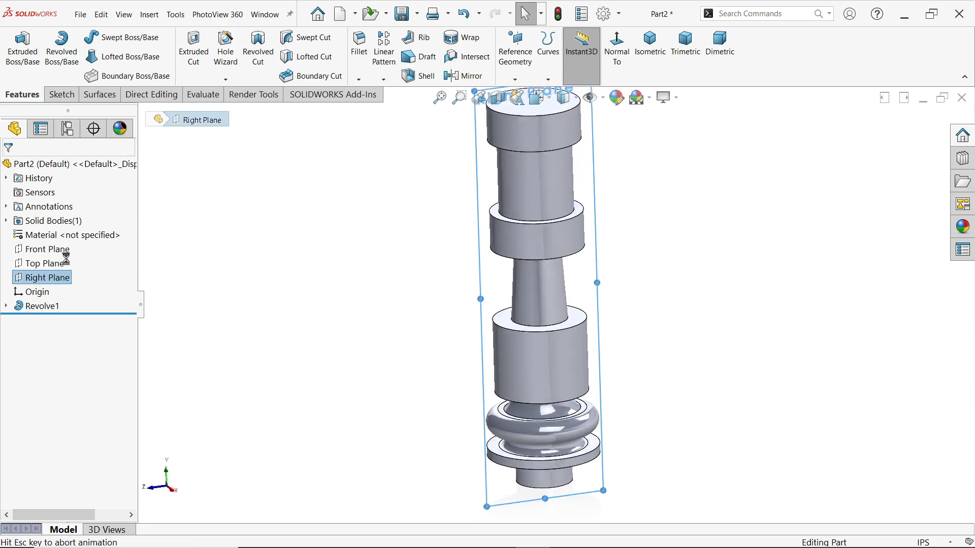
scroll(574, 490, "down", 5)
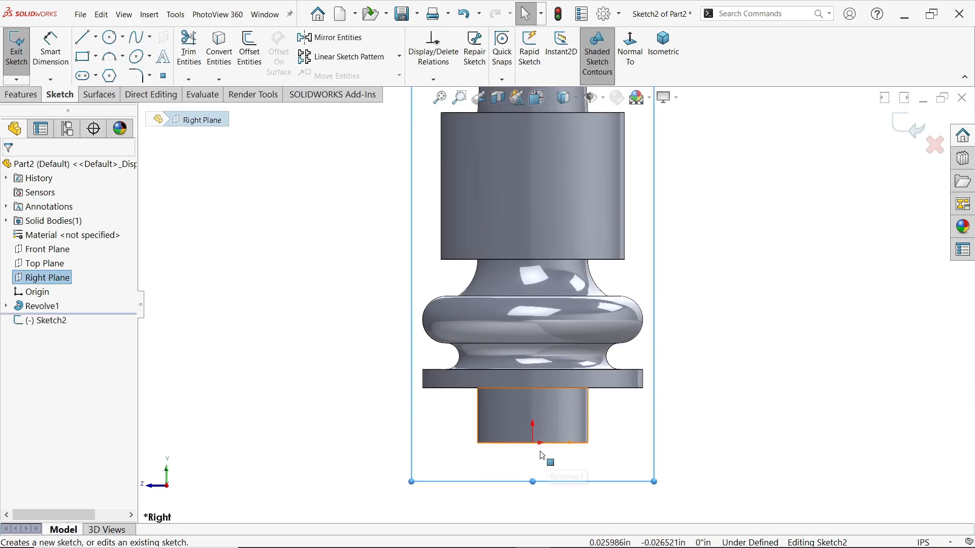
- Draw a vertical construction line from the origin up to the underside of the column's flange
left_click(82, 36)
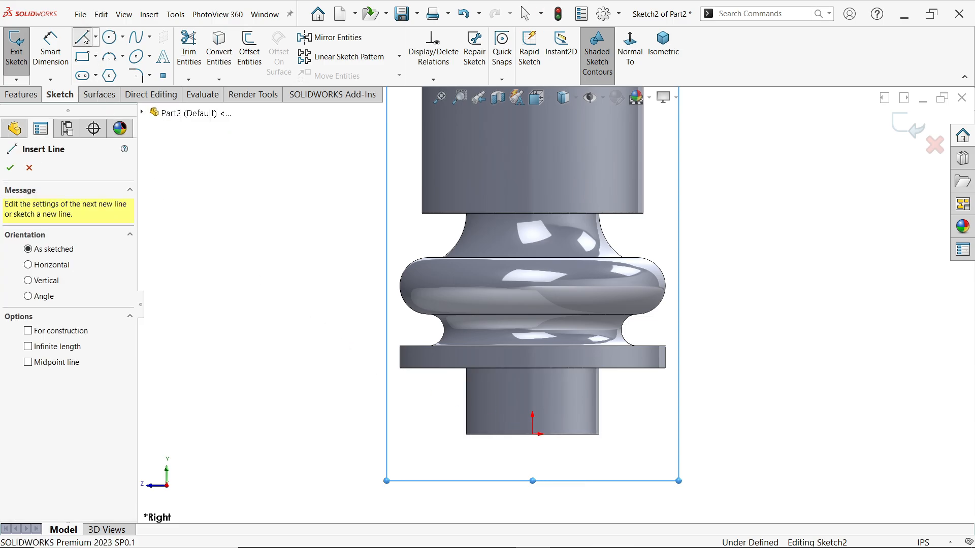
left_click(532, 435)
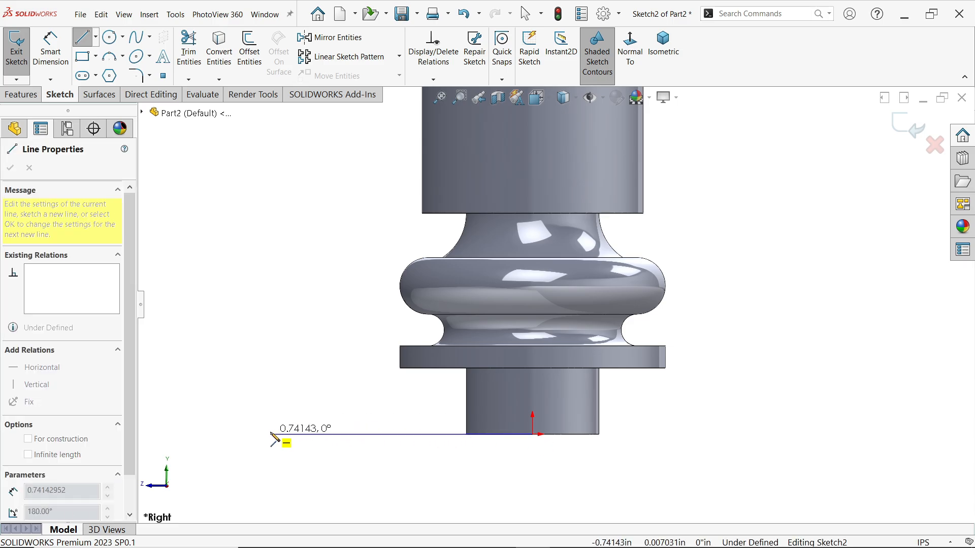
left_click(533, 369)
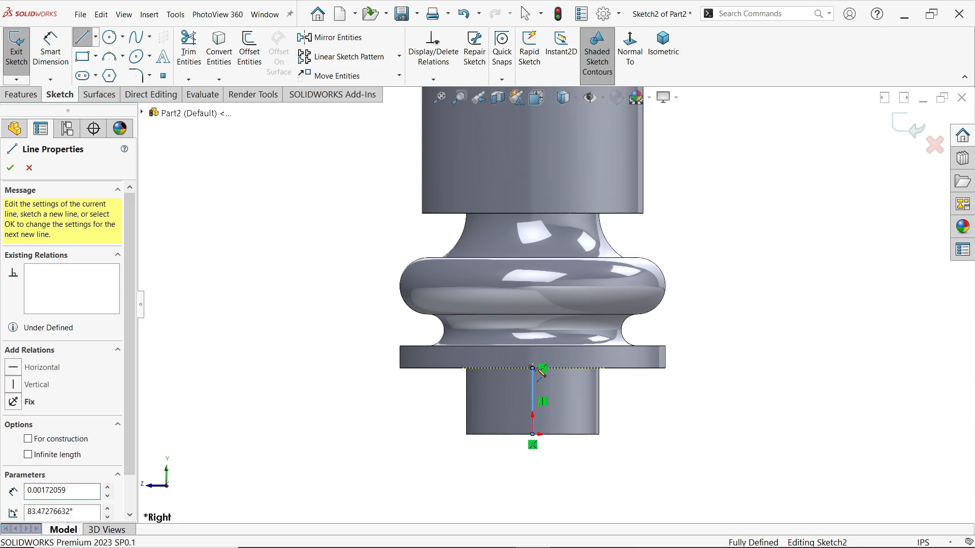
key("Escape")
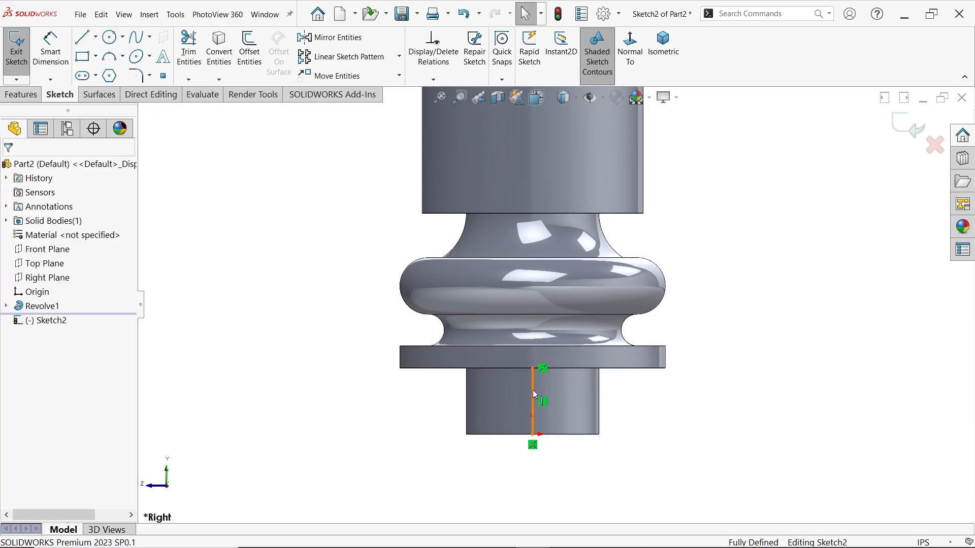
left_click(534, 395)
left_click(575, 363)
left_click(242, 380)
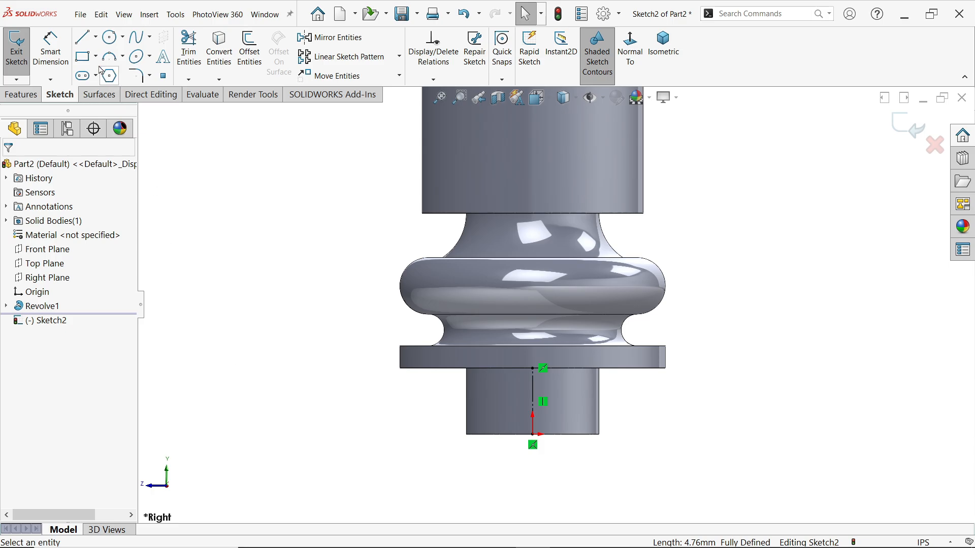
- Sketch the closed base half-profile beside the column's lower spigot, about 0.52 in wide, reaching the flange's underside, with an angled upper outer corner
left_click(79, 40)
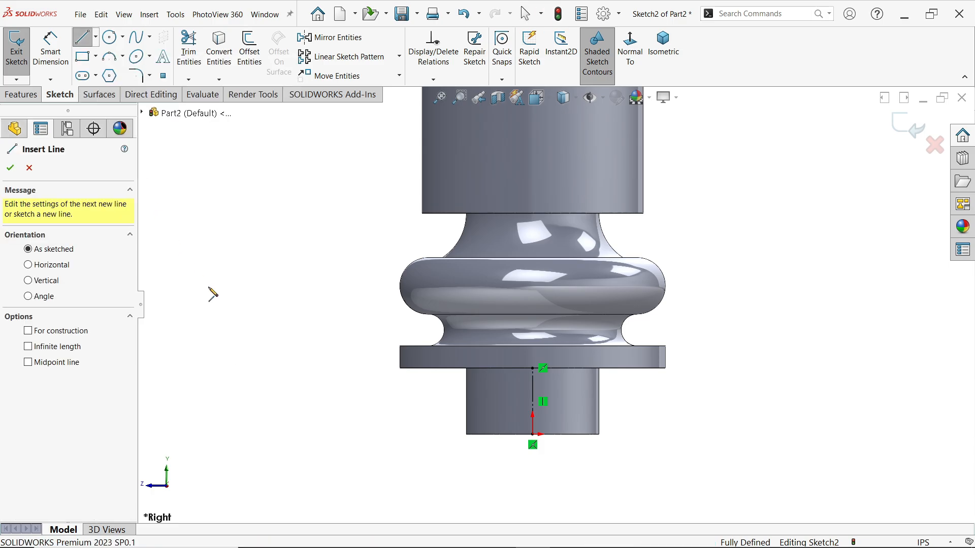
scroll(272, 352, "down", 3)
scroll(543, 440, "up", 2)
scroll(601, 410, "down", 3)
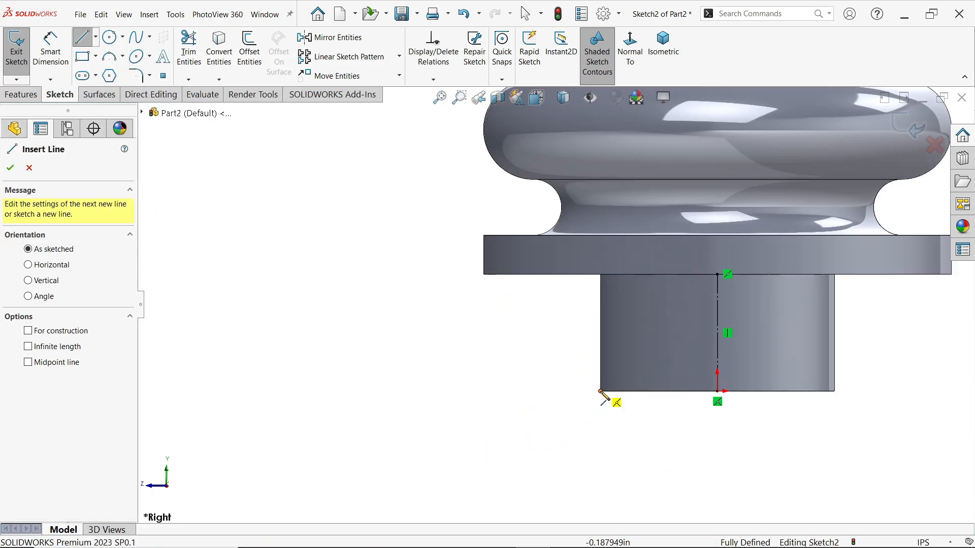
left_click(600, 391)
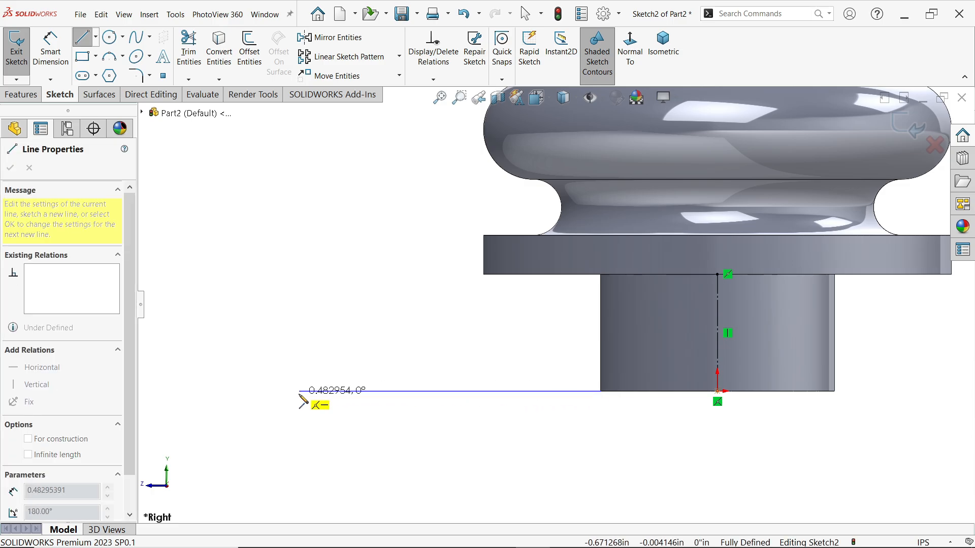
left_click(278, 391)
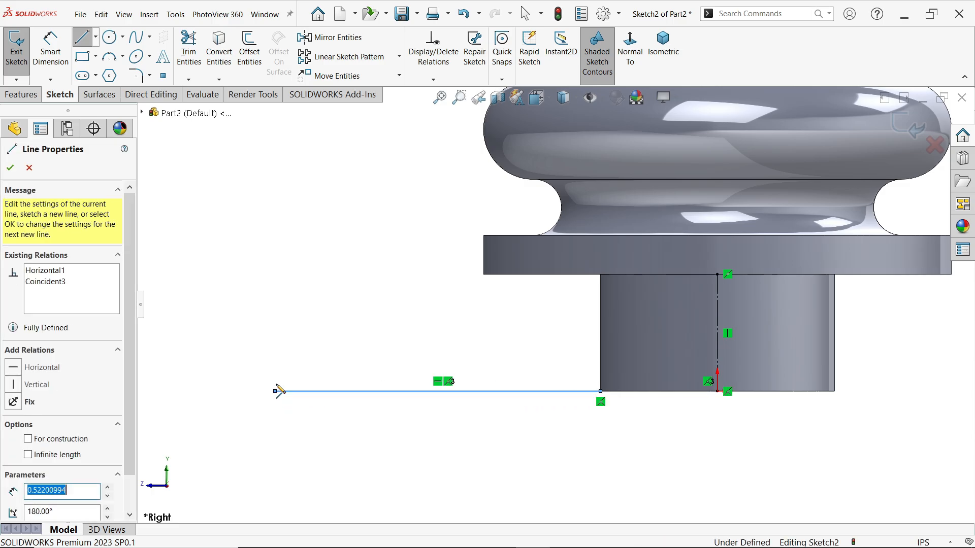
left_click(275, 301)
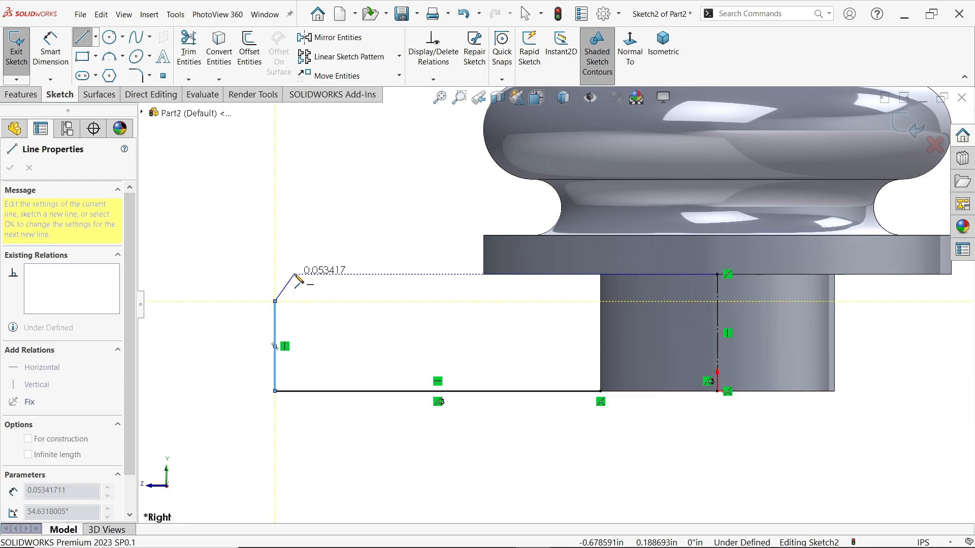
left_click(295, 275)
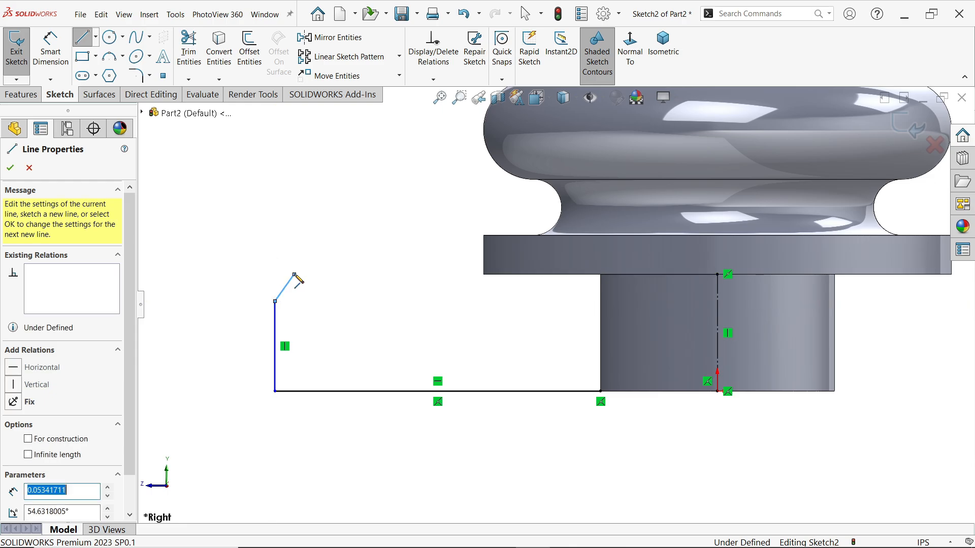
left_click(601, 274)
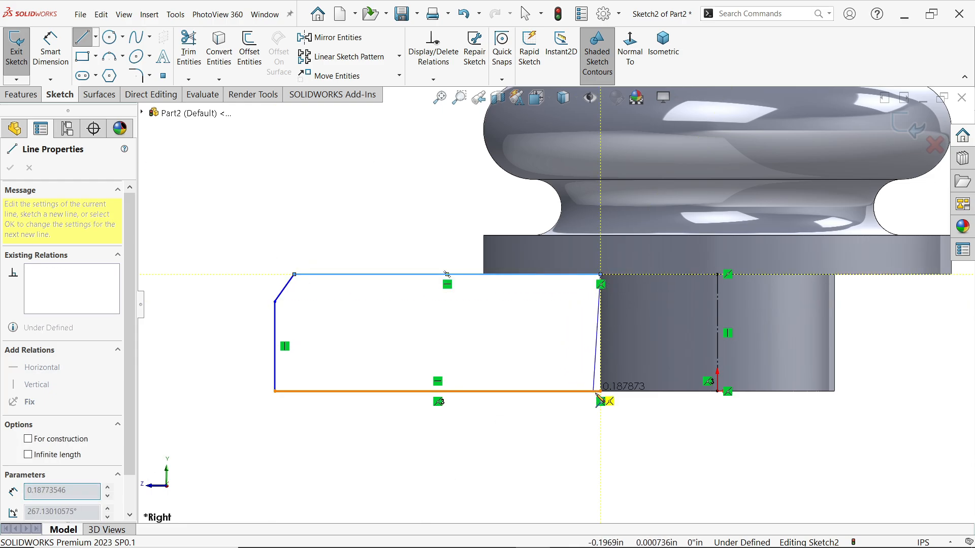
left_click(601, 391)
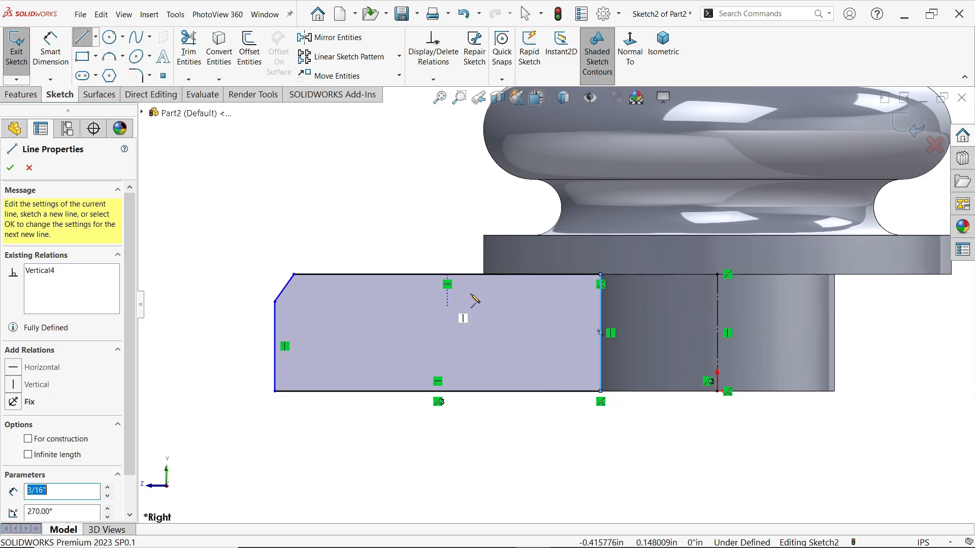
right_click(363, 209)
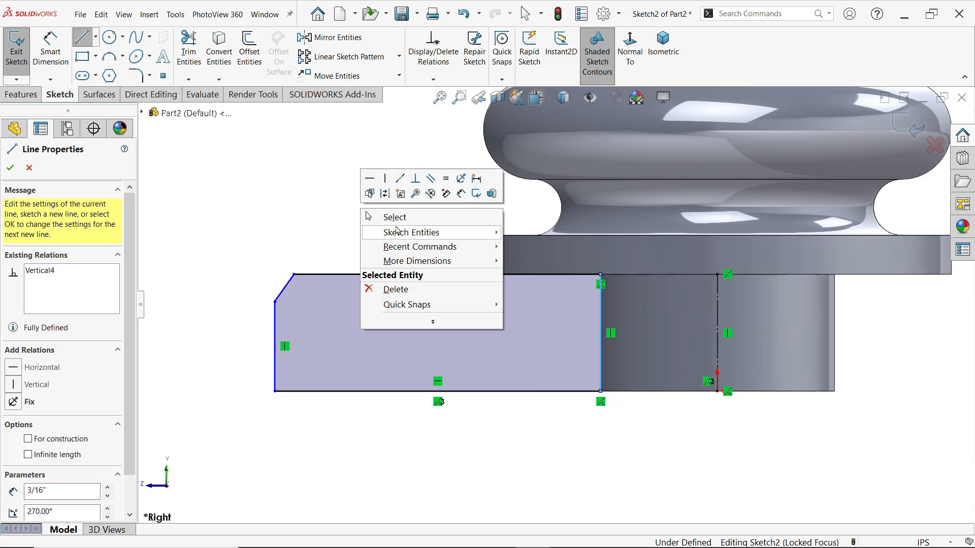
left_click(382, 216)
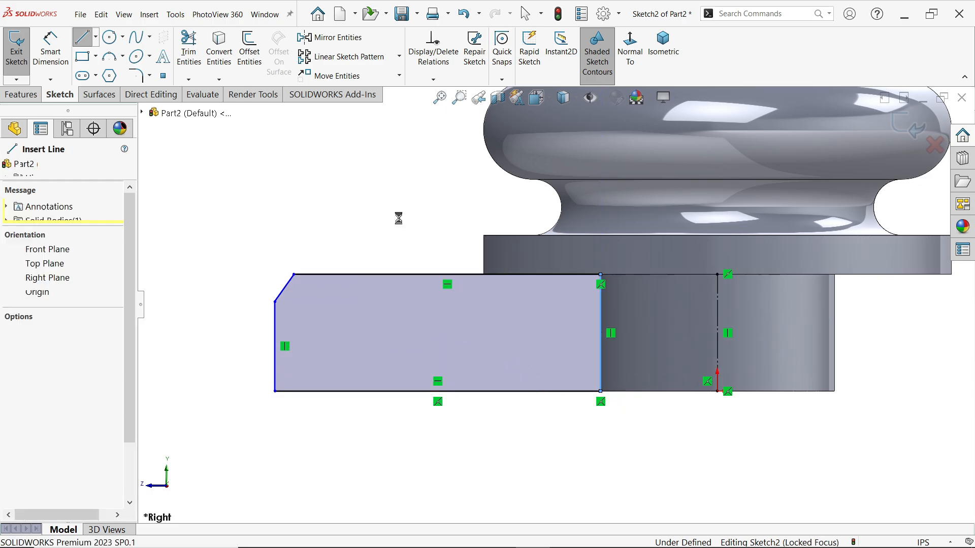
- Dimension the base's outer diameter across the vertical centerline as 1 3/8 in
left_click(50, 51)
scroll(558, 327, "up", 2)
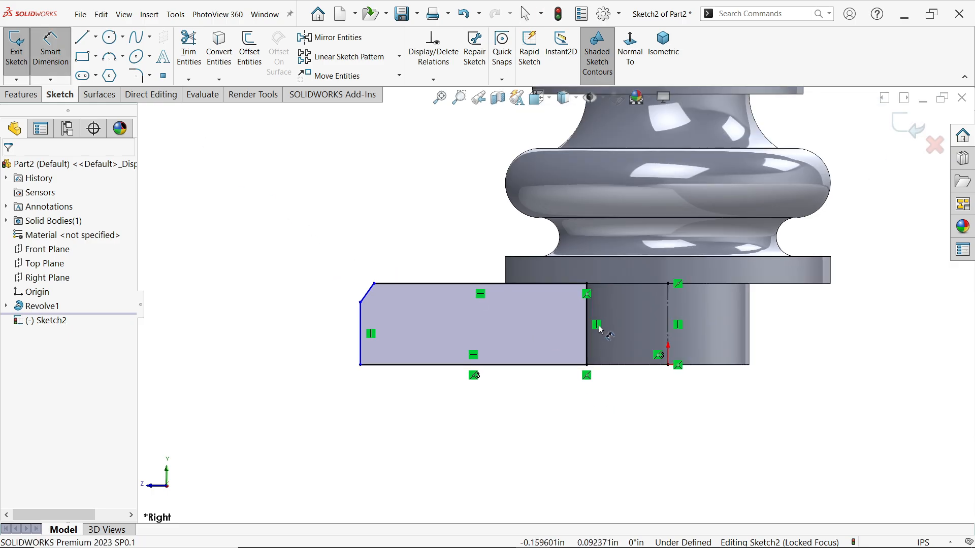
left_click(362, 333)
left_click(666, 346)
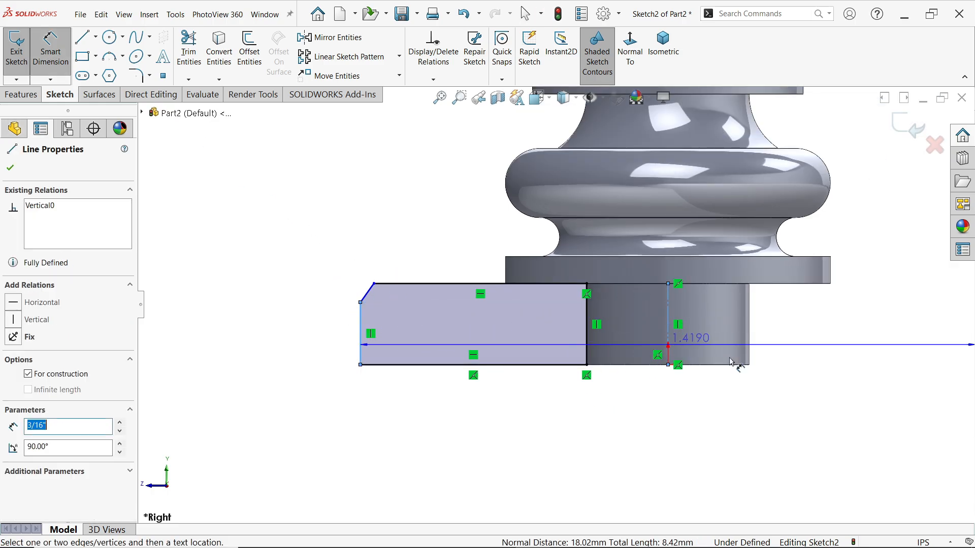
left_click(707, 434)
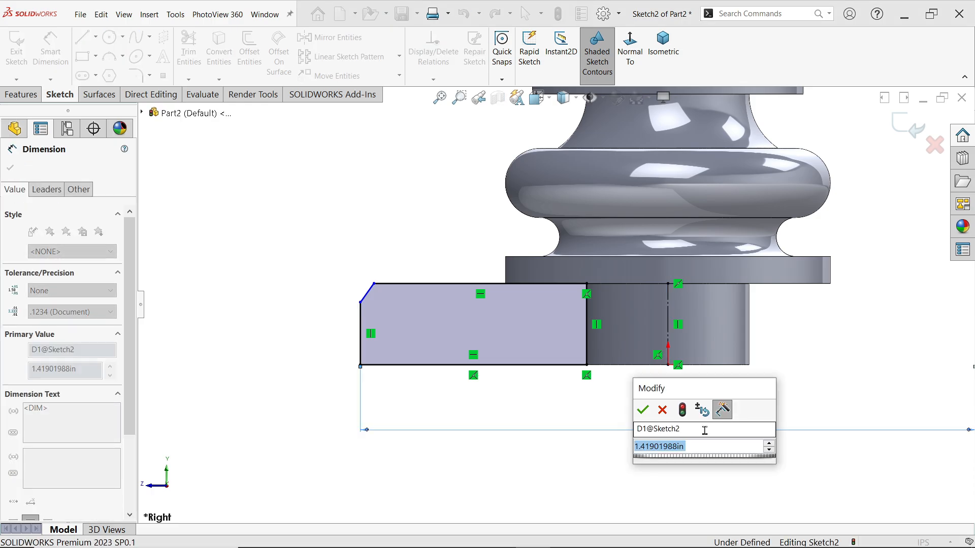
type("1")
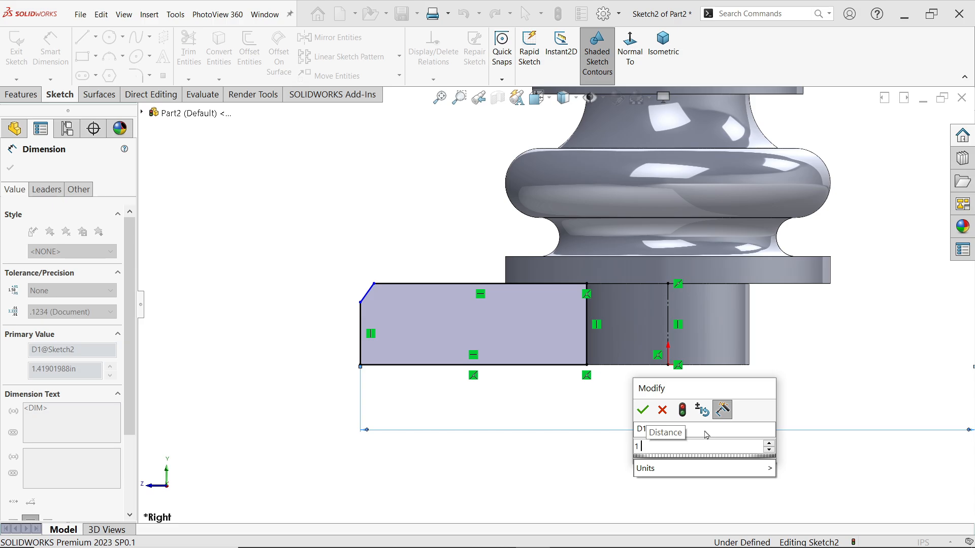
type(" 3")
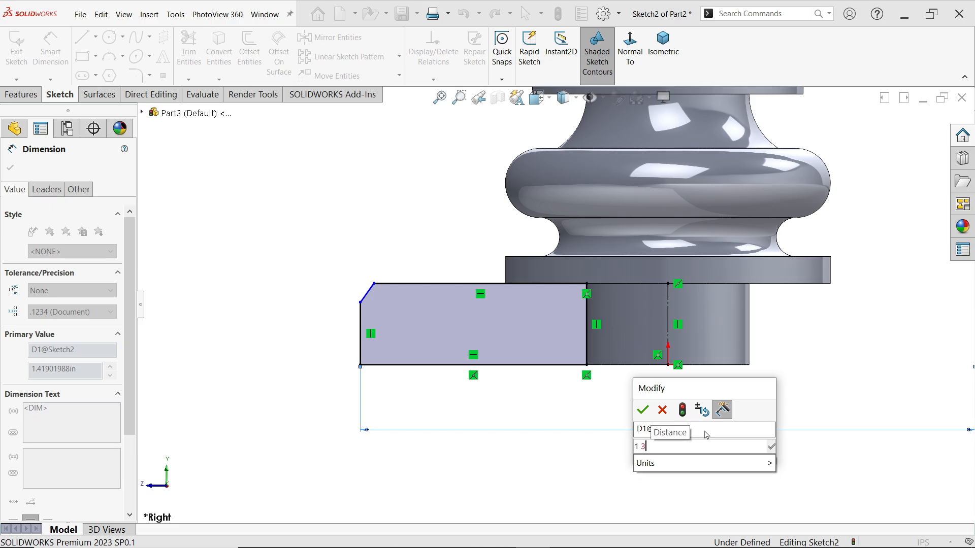
type("/8")
left_click(642, 413)
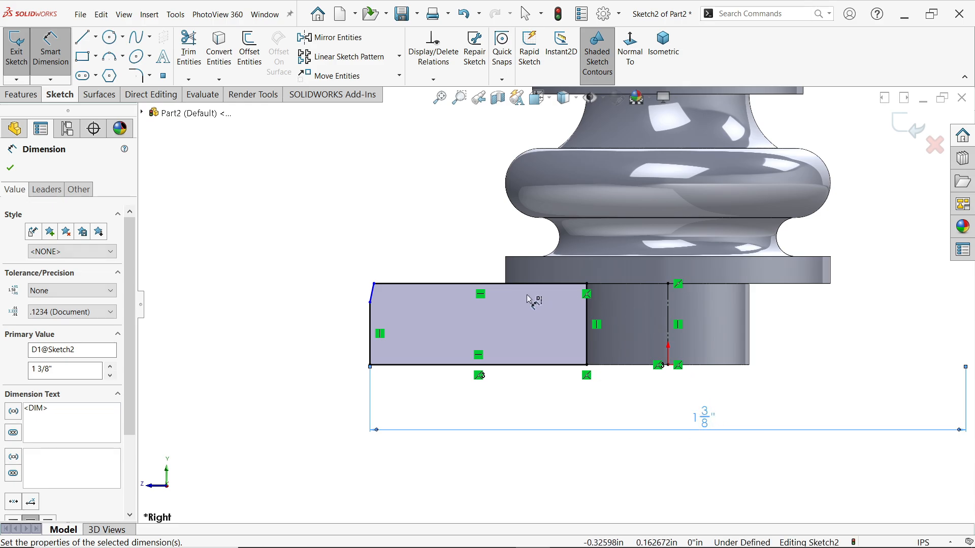
scroll(528, 300, "down", 1)
- Switch to the WOBBLER STEAM ENGINE.PNG drawing, examine the base's diameter and chamfer dimensions, and return to the SOLIDWORKS sketch
key("alt+Tab")
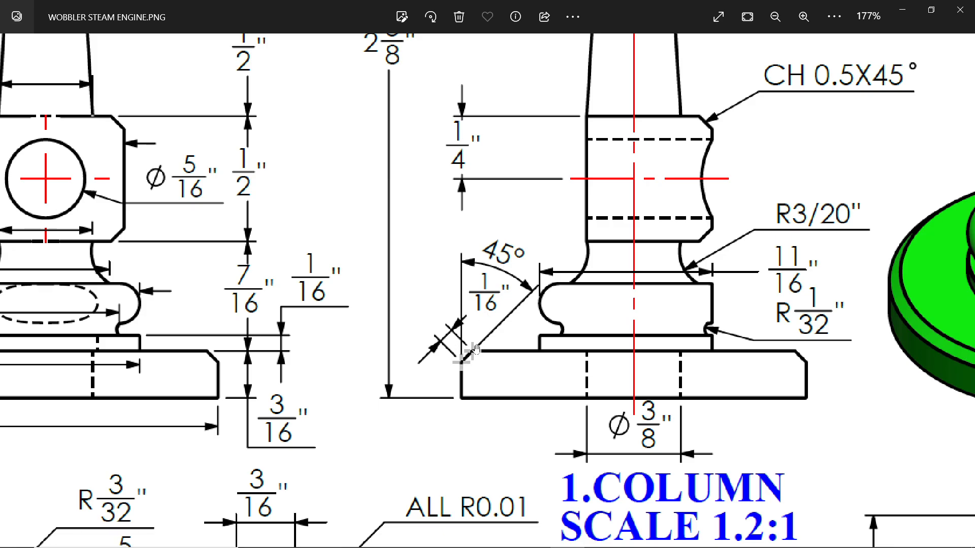
left_click_drag(463, 362, 576, 314)
left_click_drag(474, 345, 609, 347)
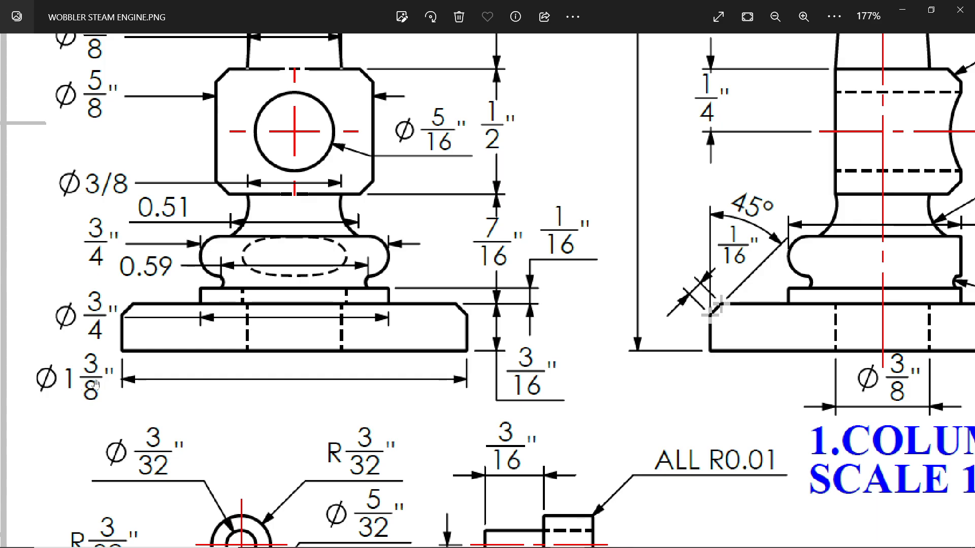
left_click_drag(590, 286, 453, 341)
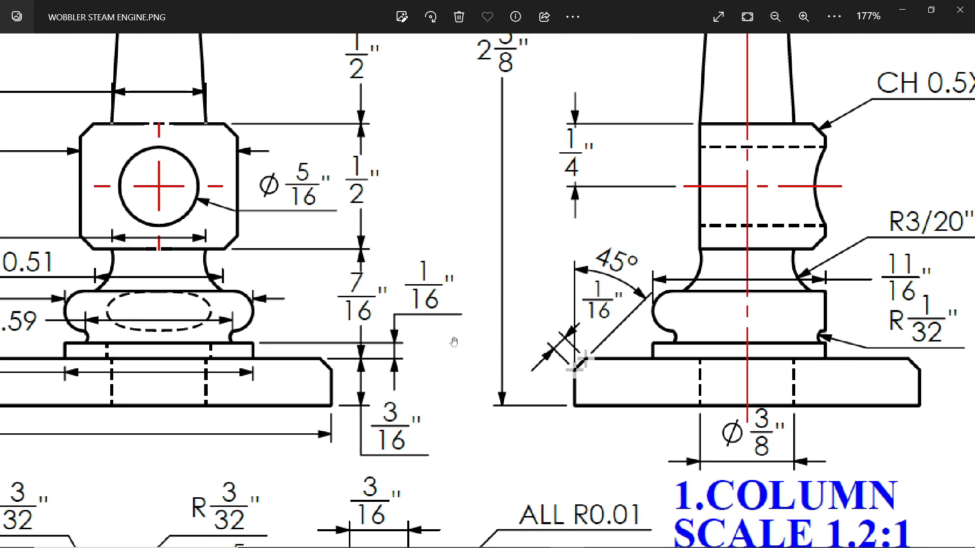
left_click(903, 10)
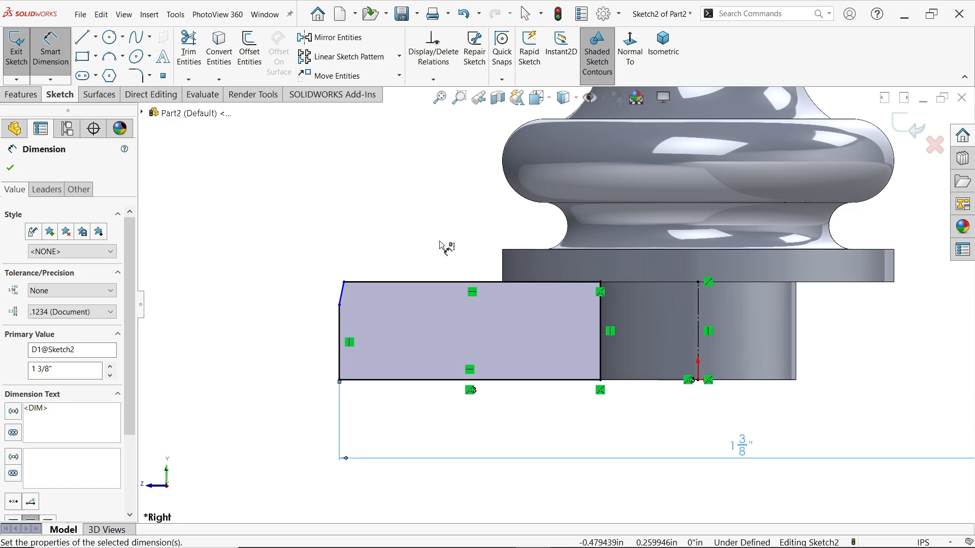
- Set the angle between the base's sloped corner line and its vertical outer edge to 45 degrees
left_click(10, 170)
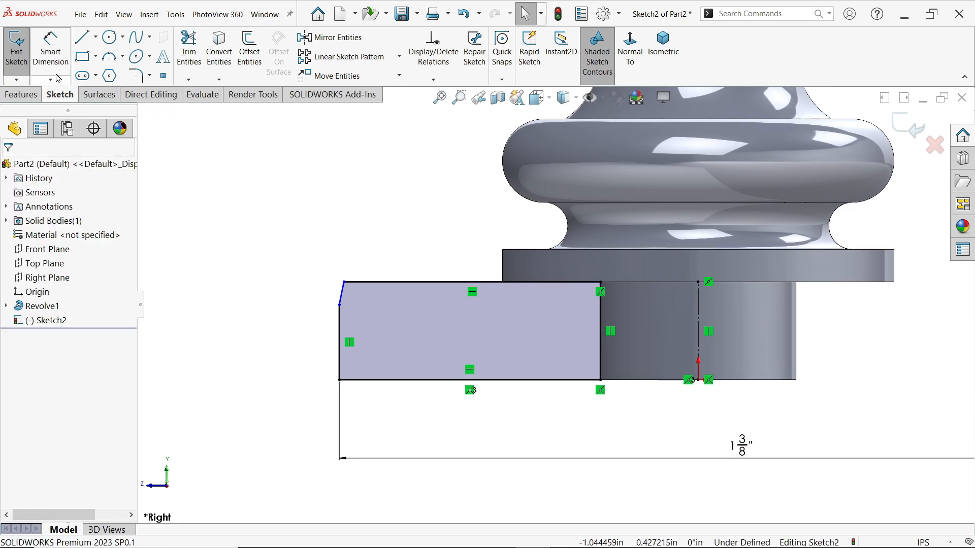
scroll(341, 285, "down", 3)
scroll(342, 285, "down", 2)
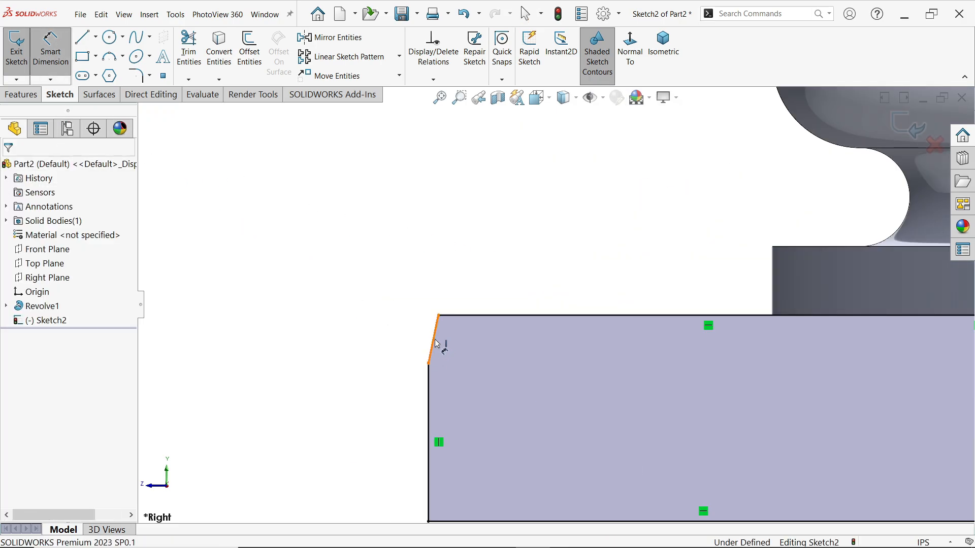
left_click(435, 349)
left_click(429, 379)
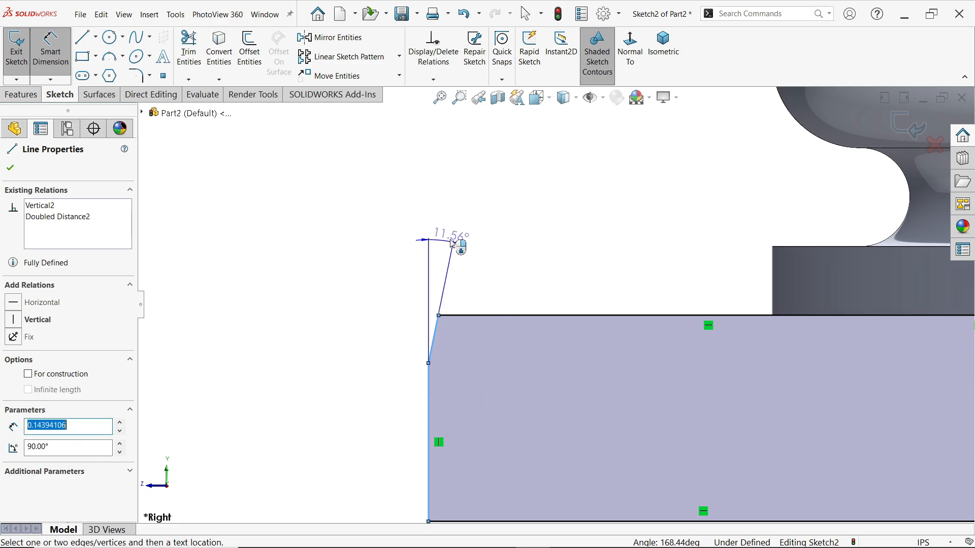
left_click(456, 245)
type("45")
left_click(389, 218)
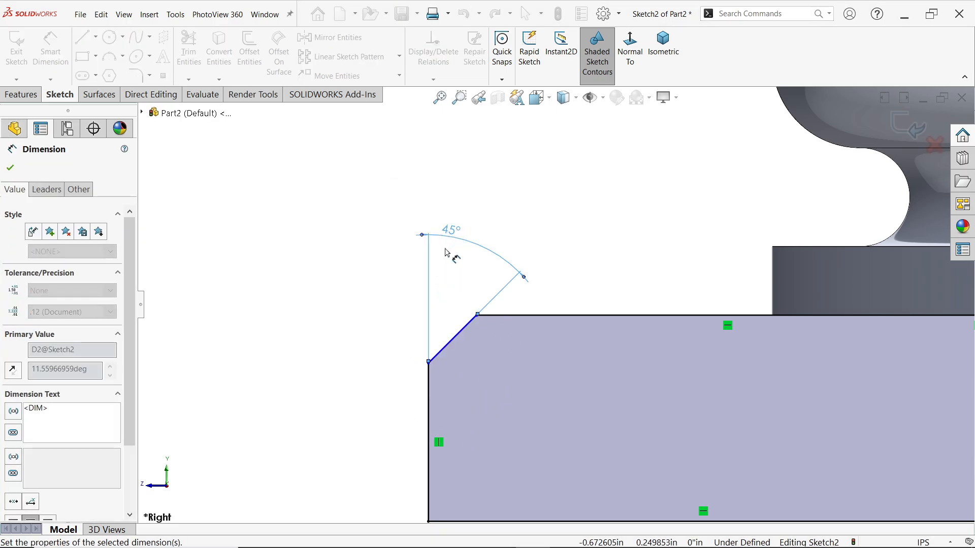
- Dimension the length of the base's sloped corner line as 1/16 in
scroll(470, 335, "down", 3)
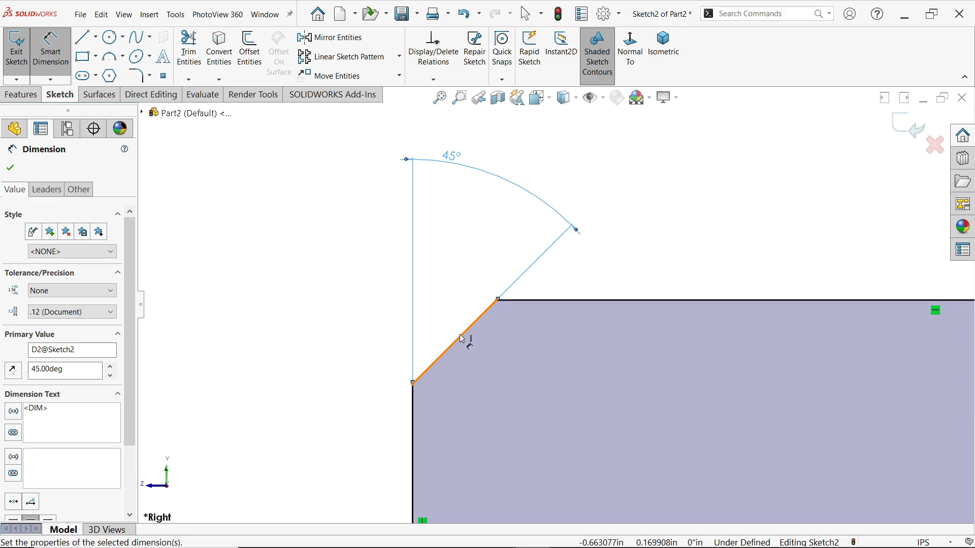
left_click(462, 334)
left_click(449, 326)
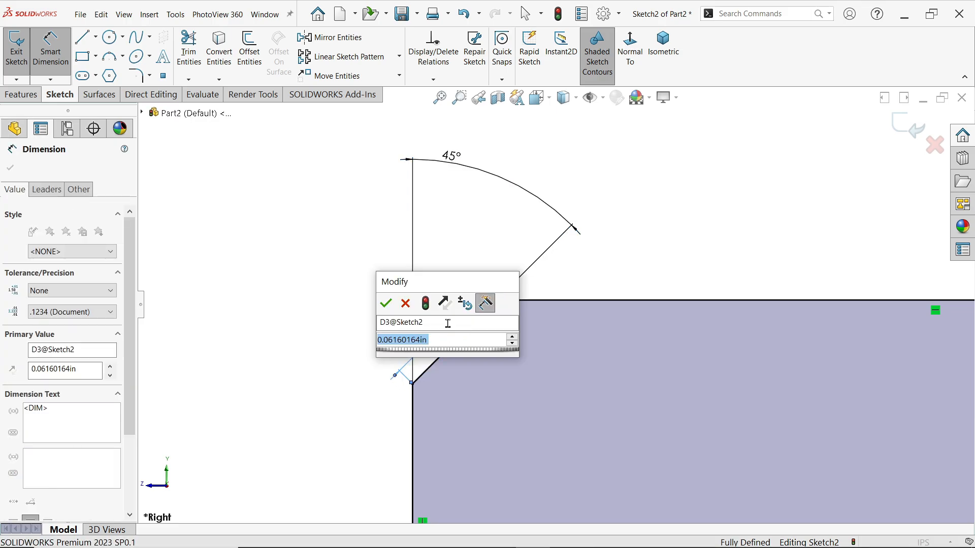
type("1/16")
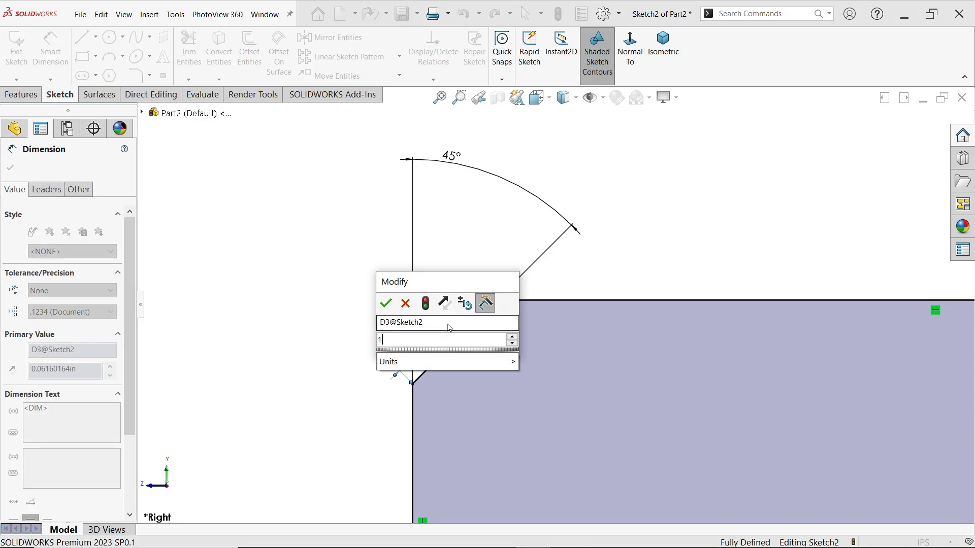
left_click(386, 304)
scroll(507, 316, "up", 3)
scroll(506, 316, "up", 2)
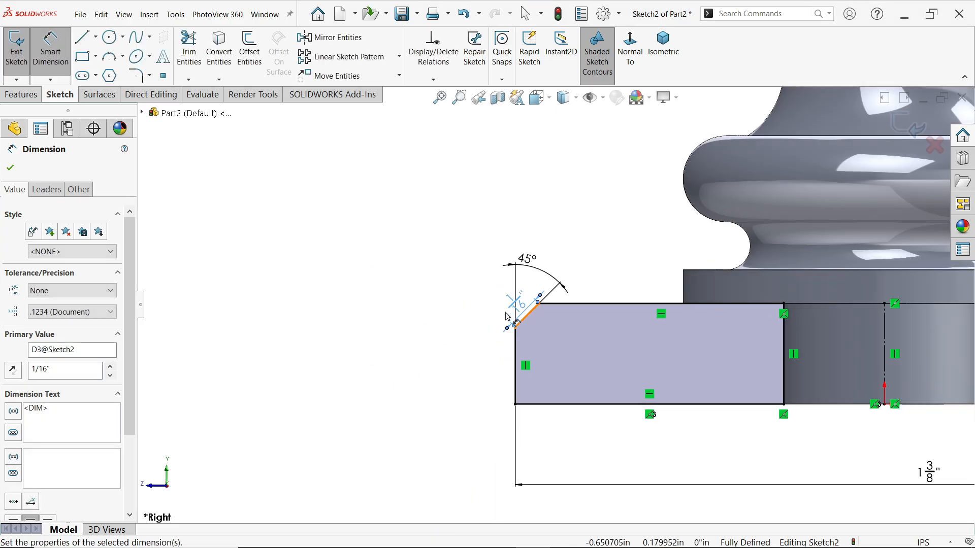
- Revolve the base profile 360 degrees about the vertical centerline as a separate body, with merge result turned off
left_click(22, 98)
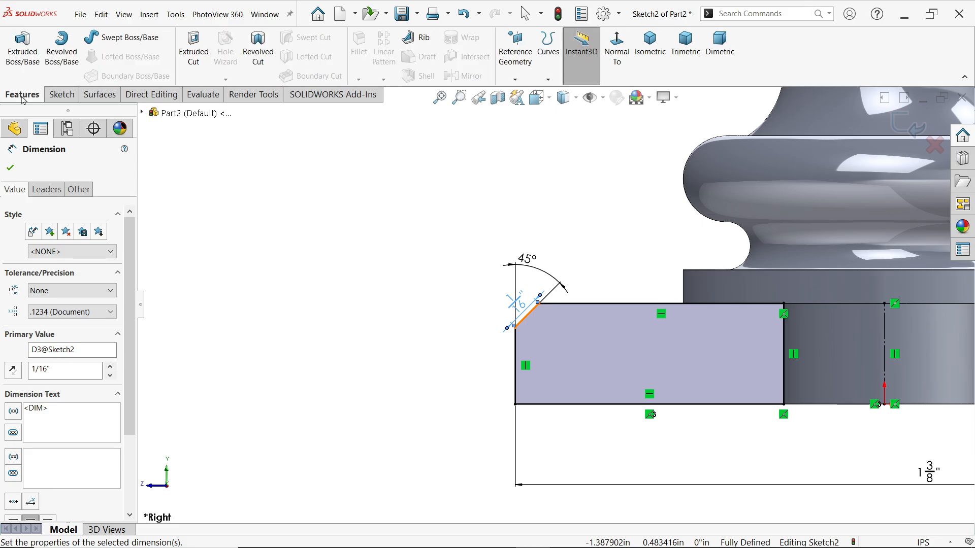
left_click(65, 57)
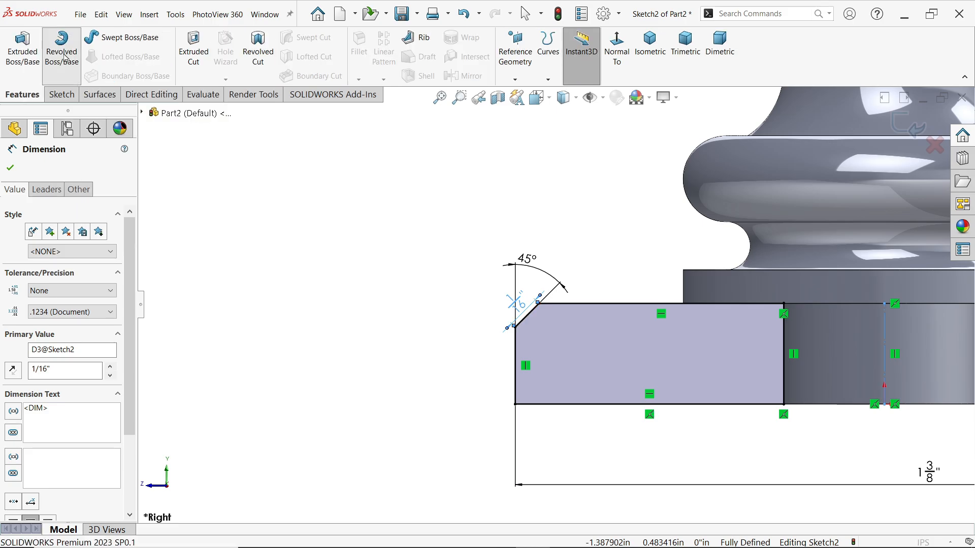
scroll(462, 239, "up", 4)
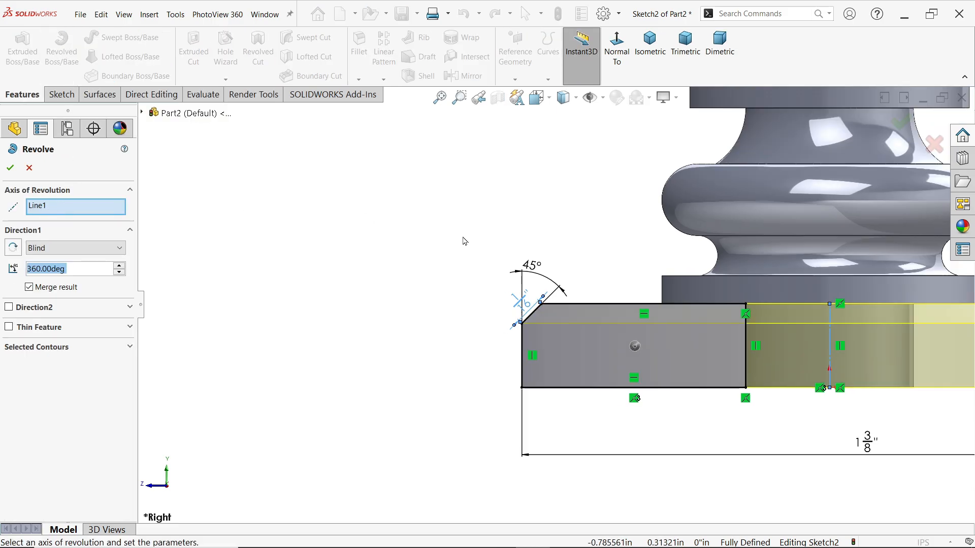
scroll(756, 331, "down", 4)
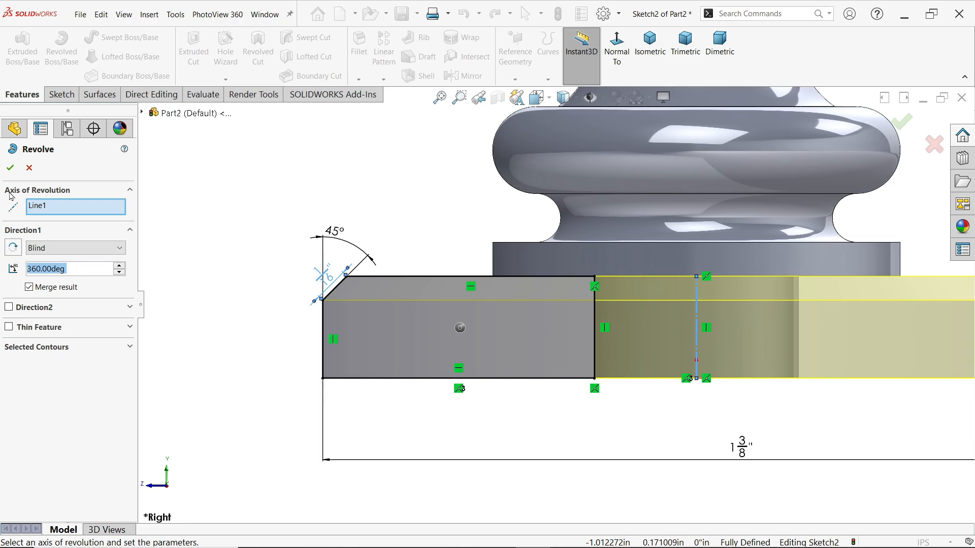
left_click(31, 288)
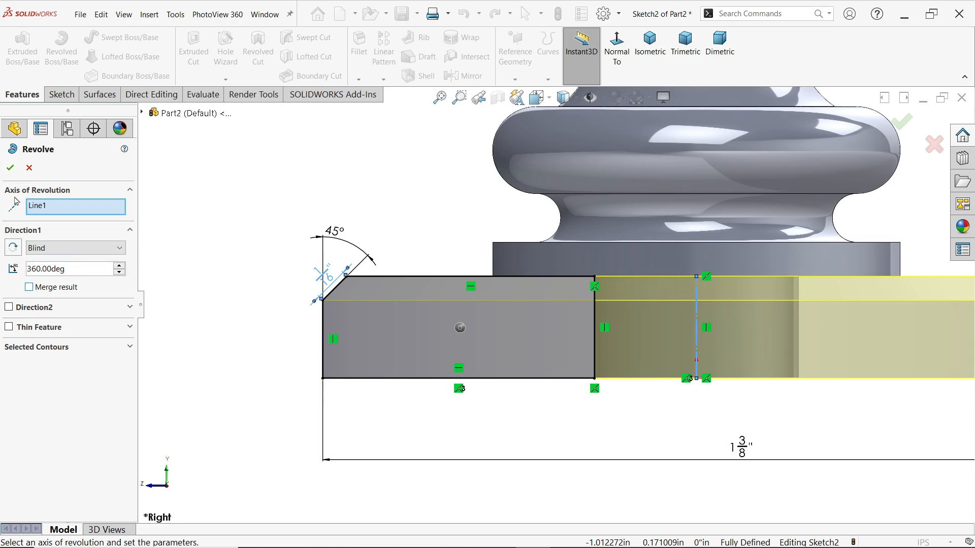
left_click(12, 168)
scroll(411, 315, "up", 3)
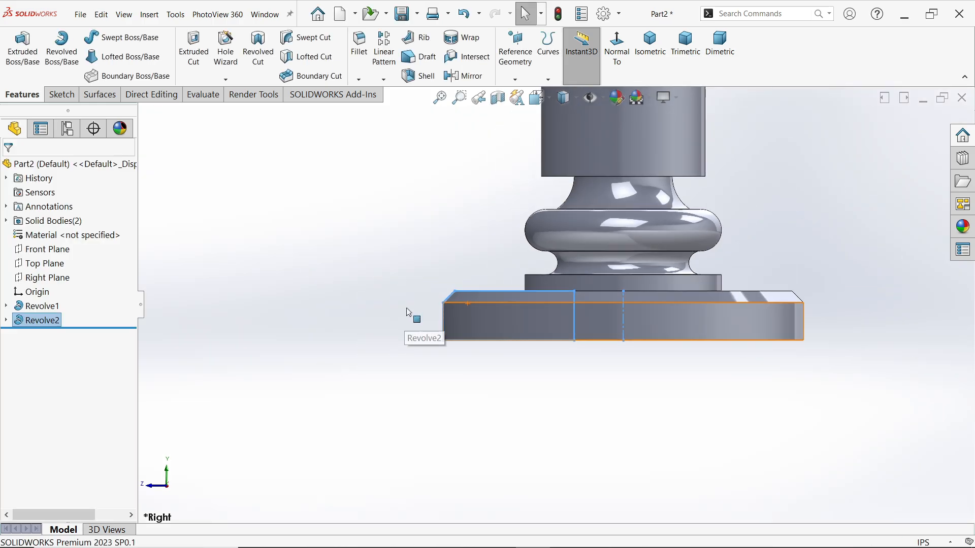
- Examine the column and base entries among the solid bodies, and inspect the whole part in isometric view
left_click(6, 221)
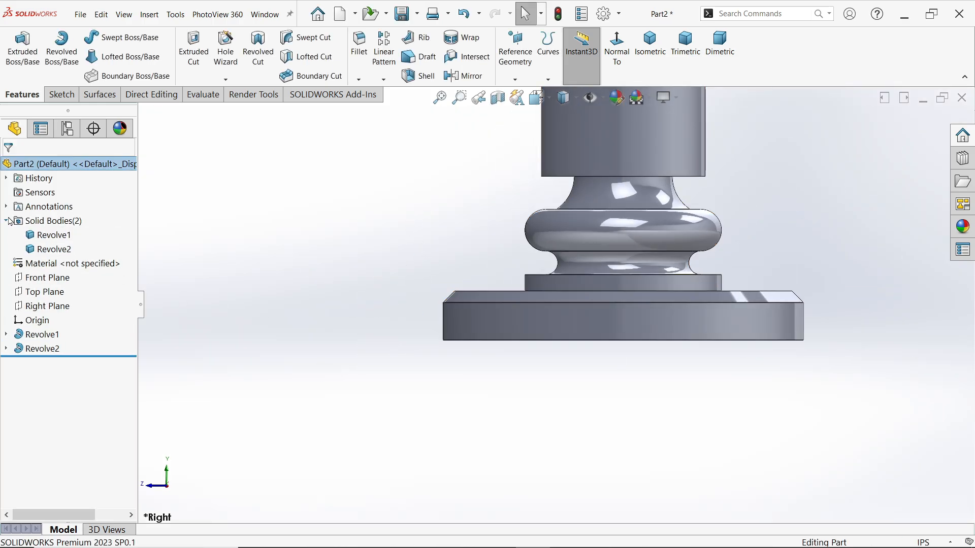
left_click(49, 235)
left_click(48, 250)
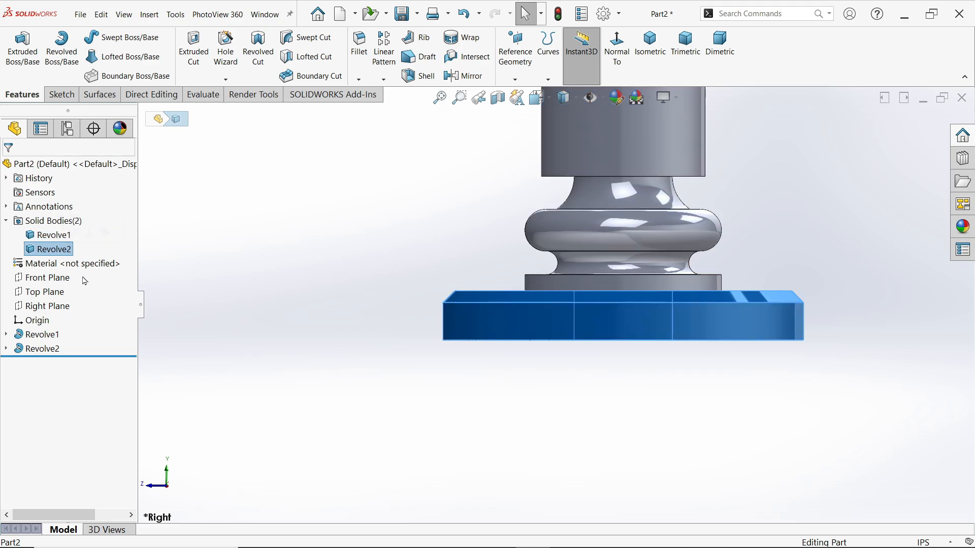
scroll(322, 359, "up", 4)
left_click(650, 43)
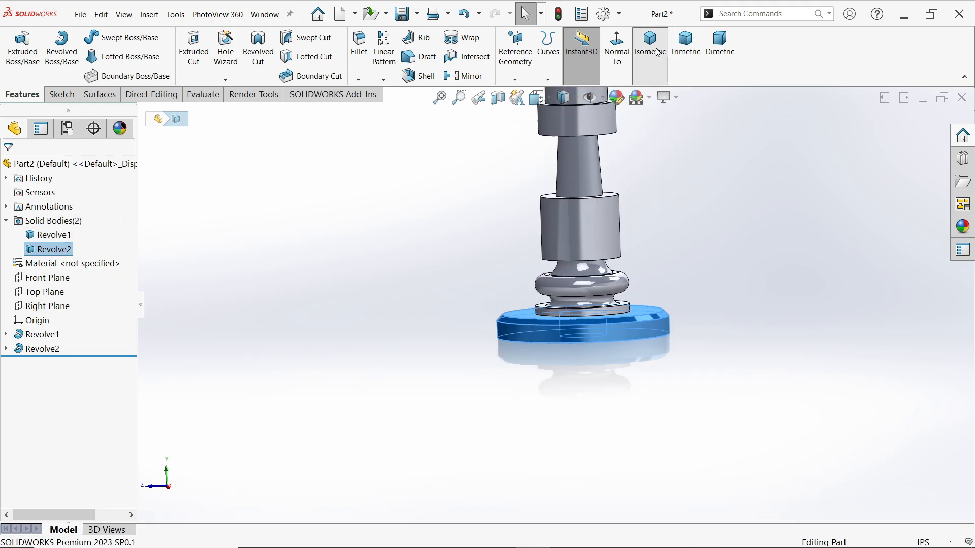
scroll(598, 358, "down", 3)
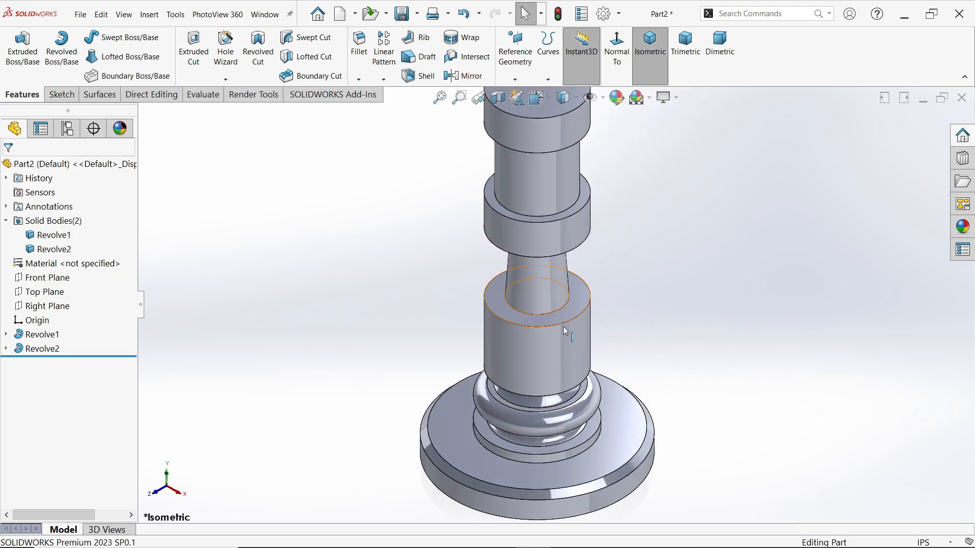
scroll(566, 330, "up", 3)
scroll(557, 311, "down", 1)
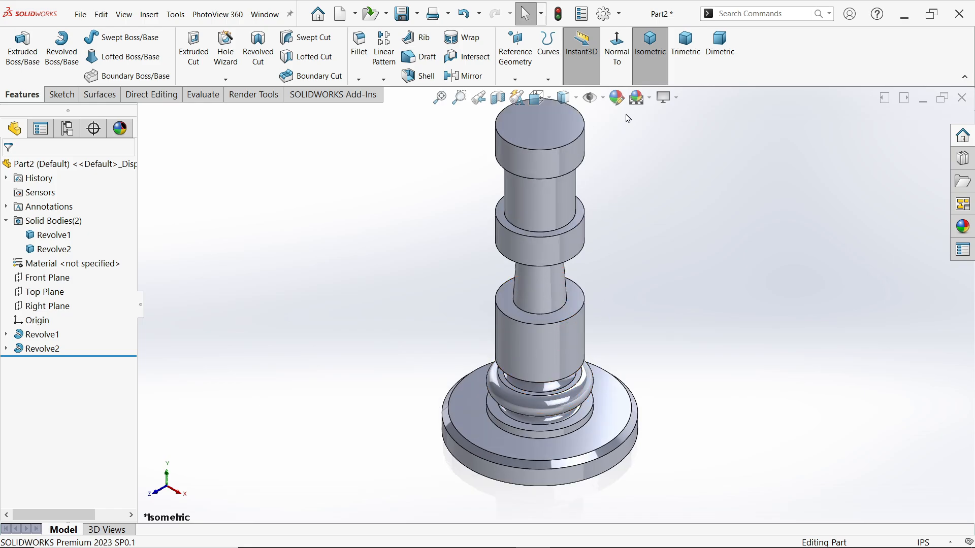
- Apply the Plain White scene to the part's background
left_click(650, 101)
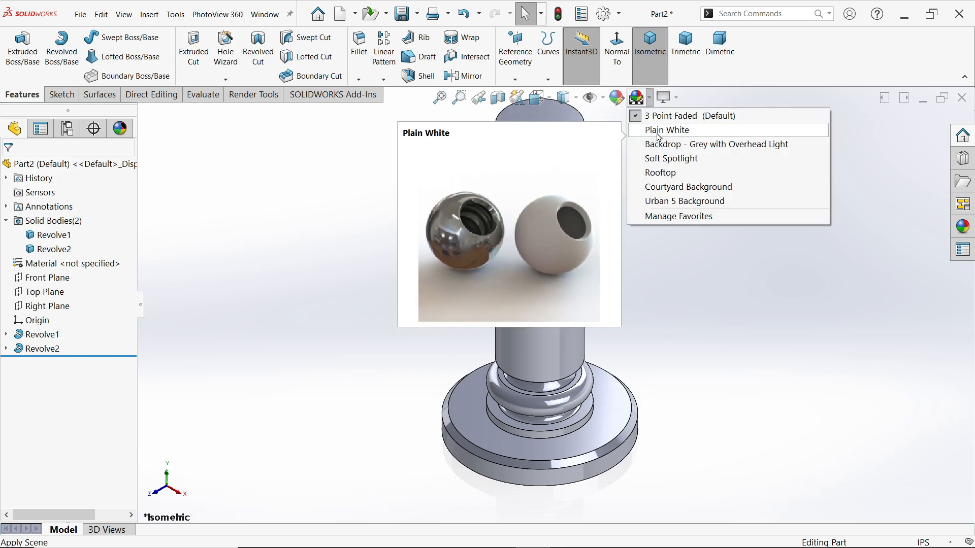
left_click(665, 131)
scroll(603, 292, "up", 2)
scroll(599, 288, "down", 2)
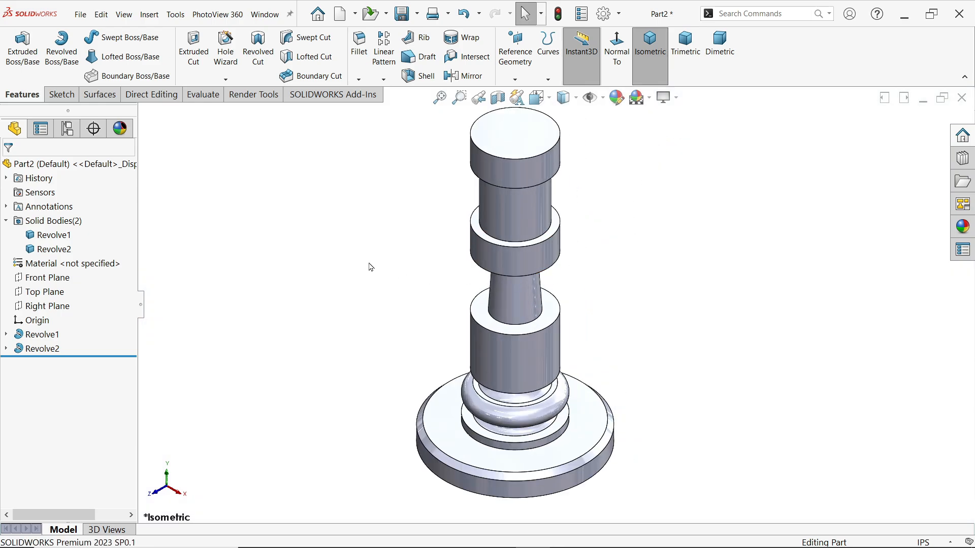
- Color the whole part bright green using the standard color swatches
left_click(61, 163)
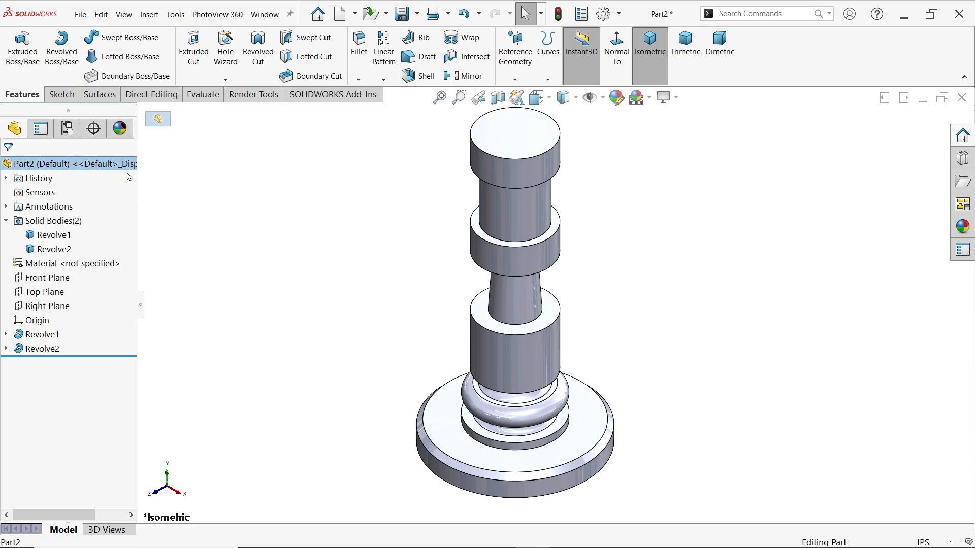
left_click(617, 98)
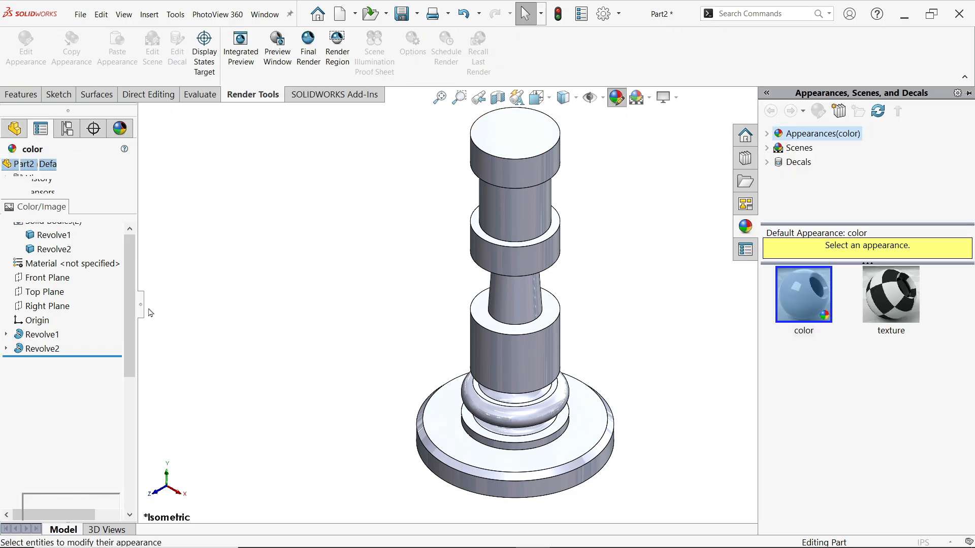
left_click_drag(129, 330, 129, 373)
left_click(60, 366)
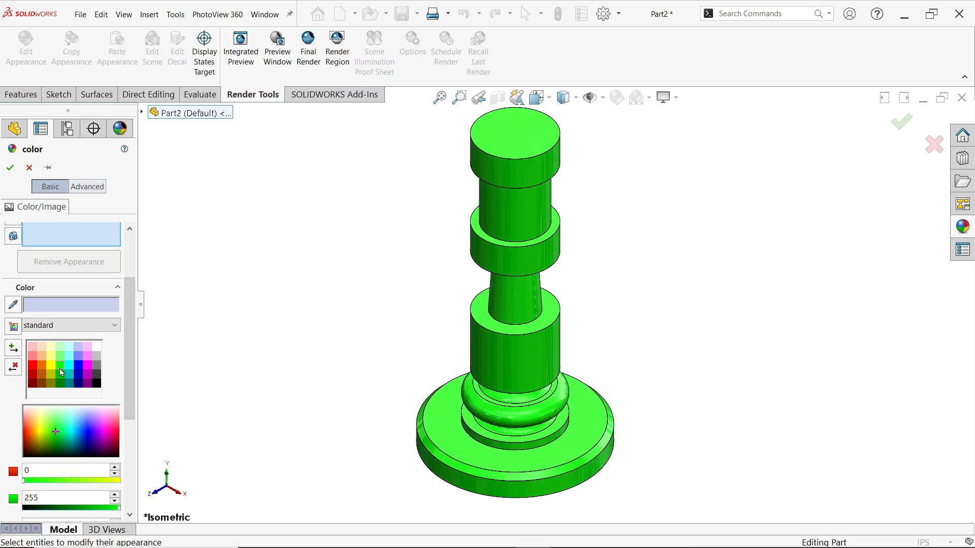
left_click(10, 168)
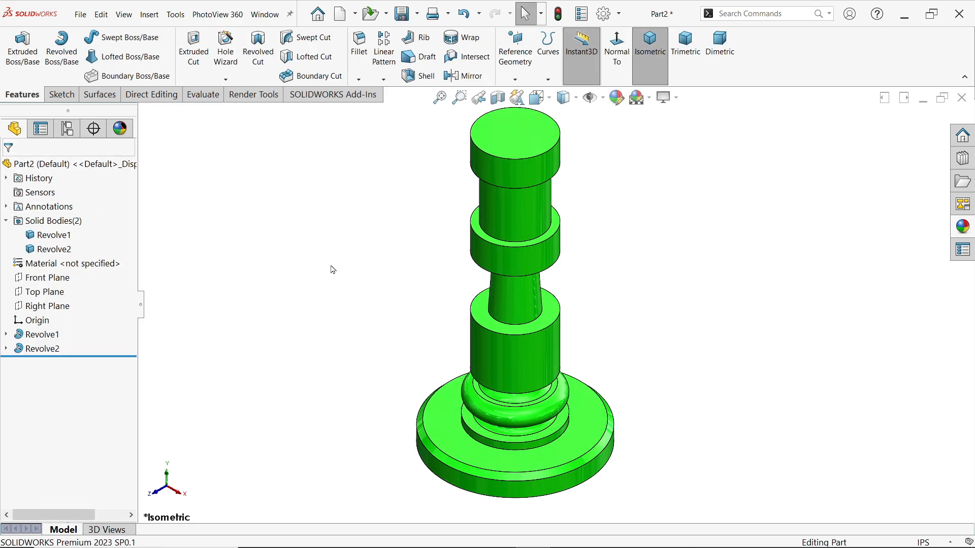
- Check the column's chamfer note in WOBBLER STEAM ENGINE.PNG, return to SOLIDWORKS and set up a 0.5 in, 45-degree chamfer on the lower cylindrical block's upper edge
key("alt+Tab")
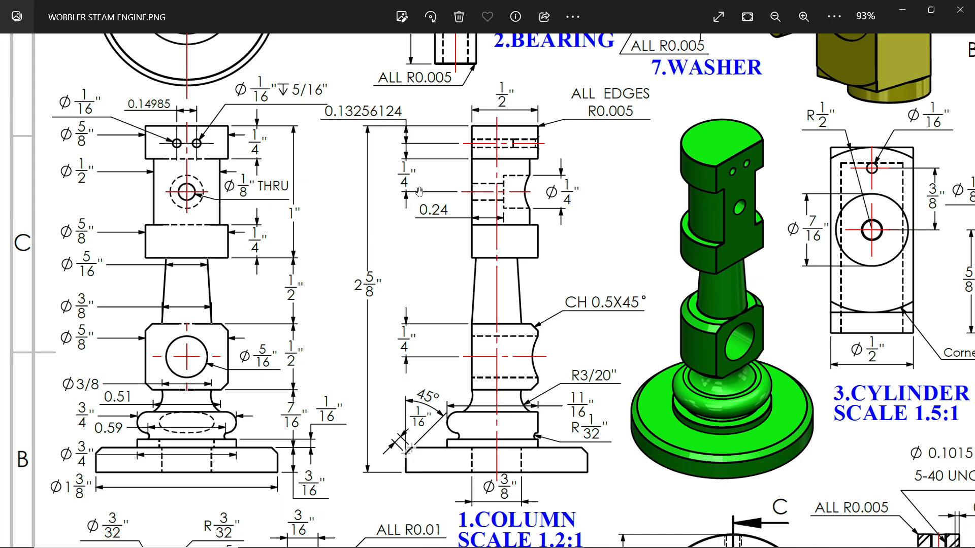
left_click(900, 12)
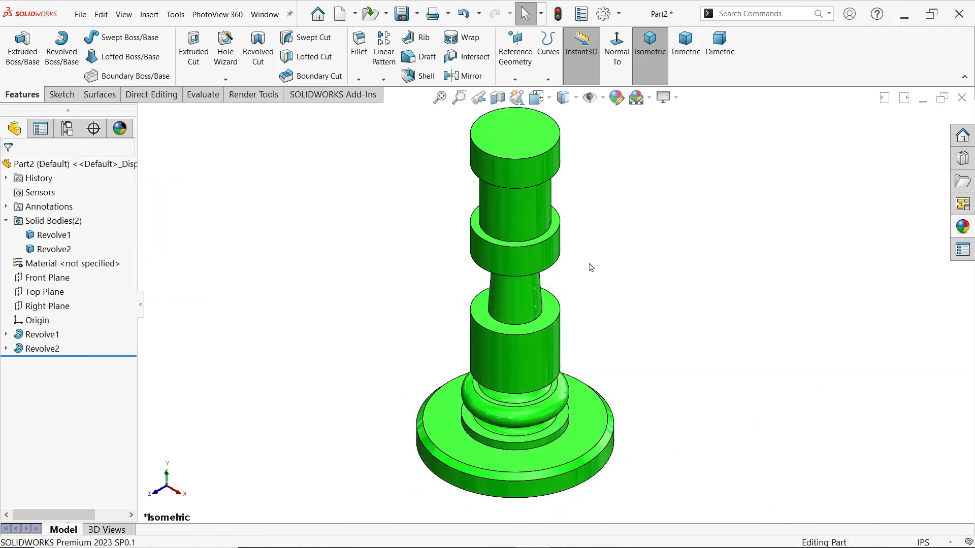
left_click(359, 80)
left_click(376, 107)
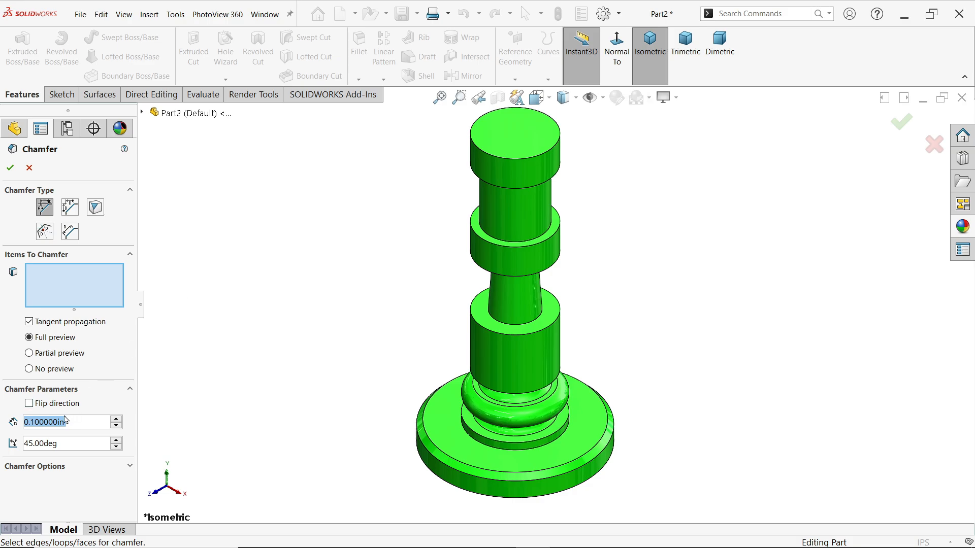
type("0")
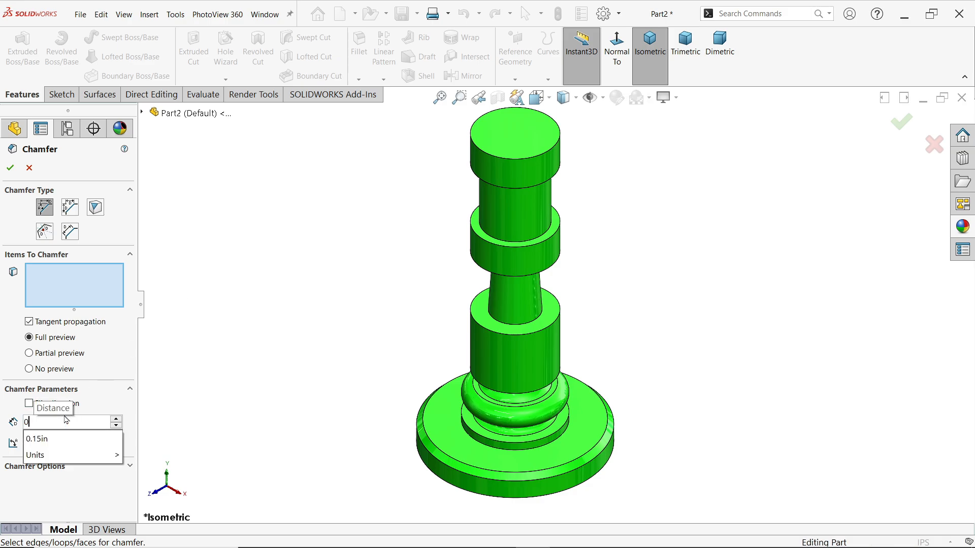
type(".5")
key("Return")
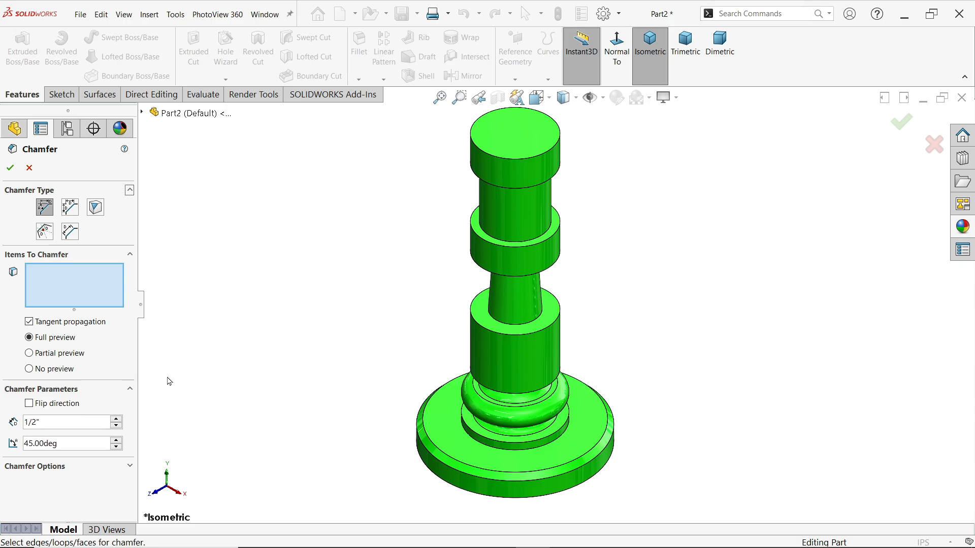
left_click(475, 324)
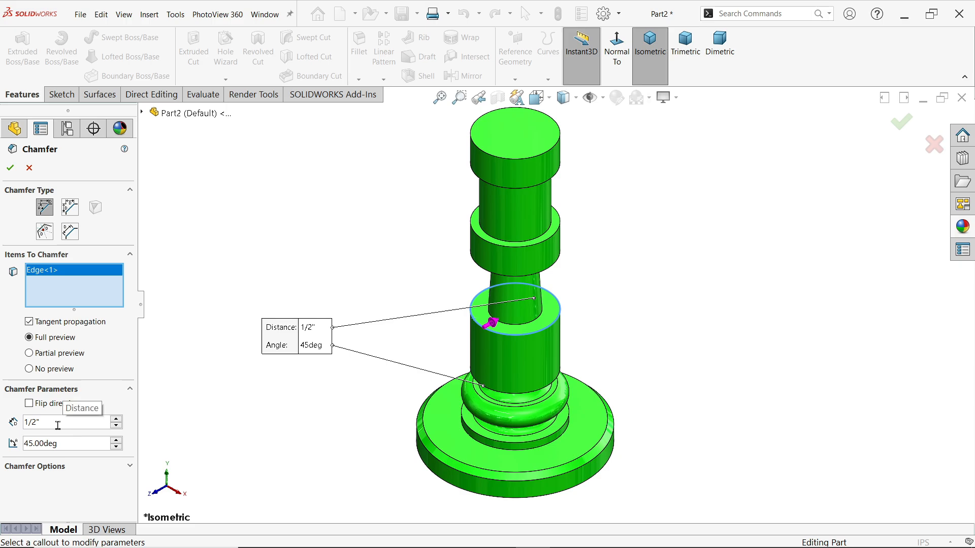
- Set the chamfer distance to 0.05 in, add the lower cylindrical block's bottom edge and apply the chamfer
left_click_drag(58, 426, 2, 427)
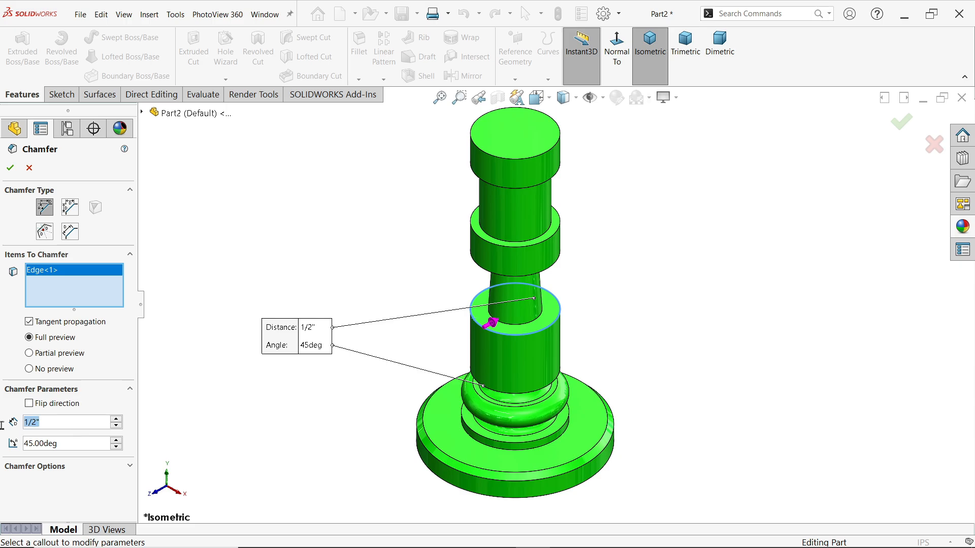
type("0.")
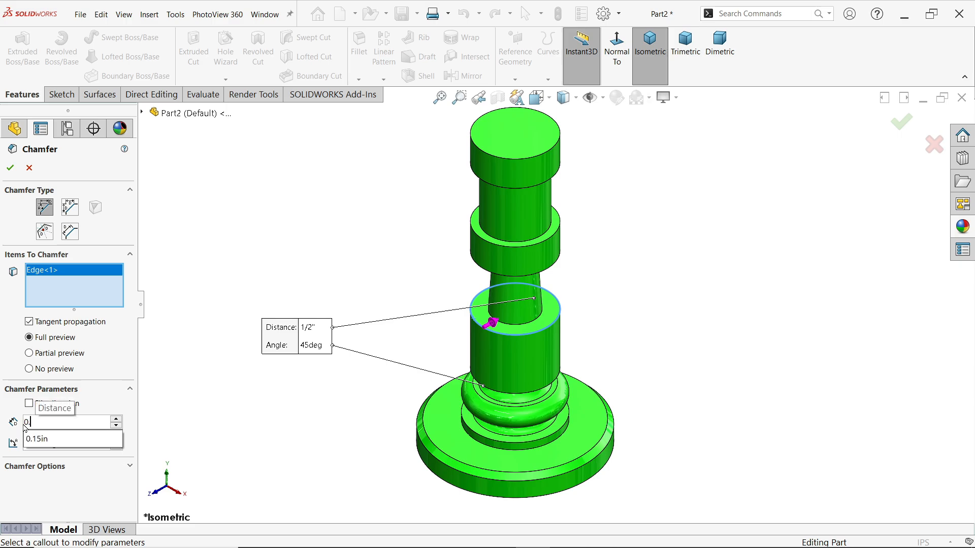
type("05")
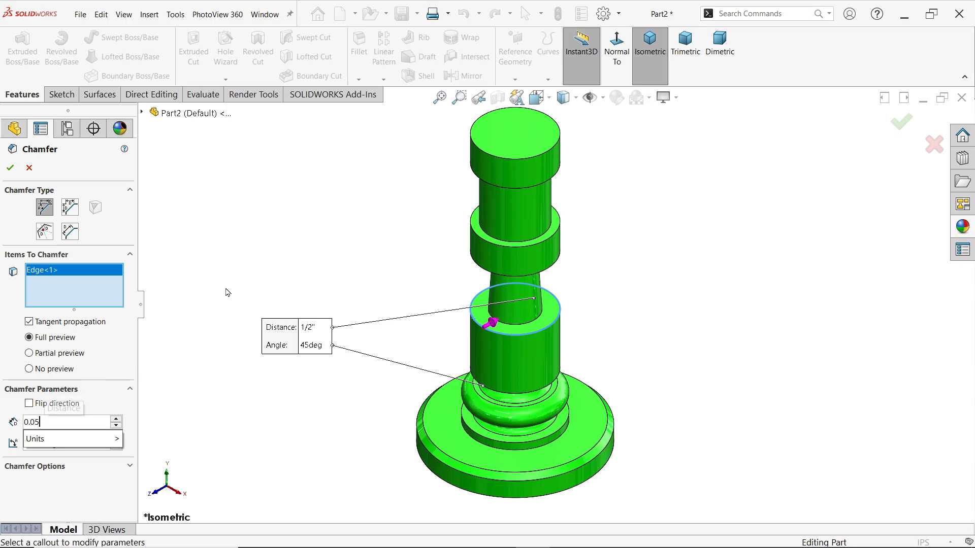
key("Return")
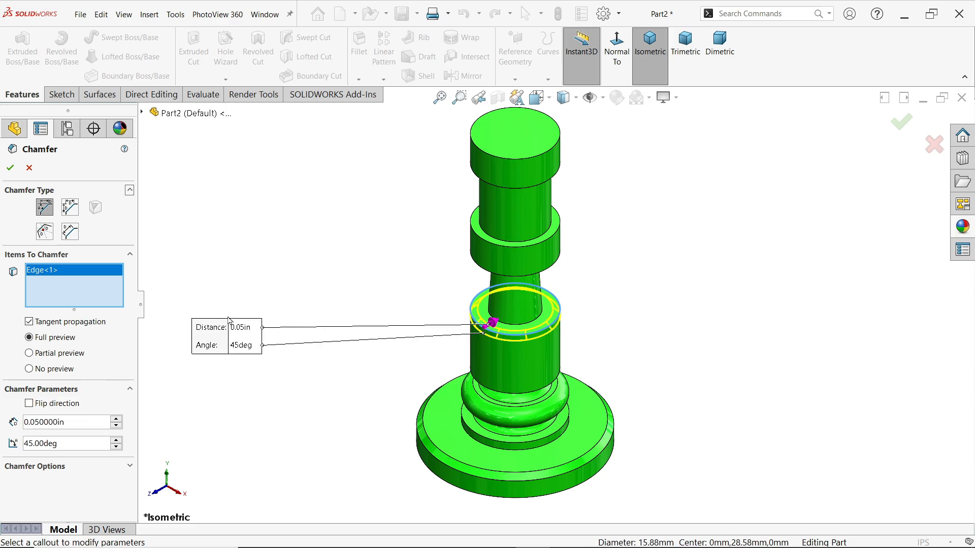
left_click(522, 397)
mouse_move(585, 334)
middle_mouse_down()
mouse_move(601, 358)
mouse_move(579, 333)
middle_mouse_up()
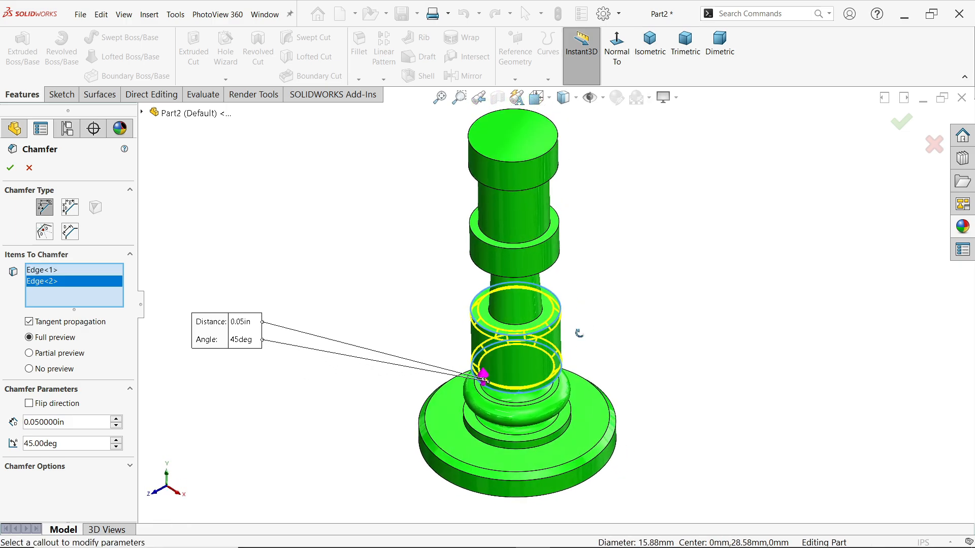
left_click(9, 172)
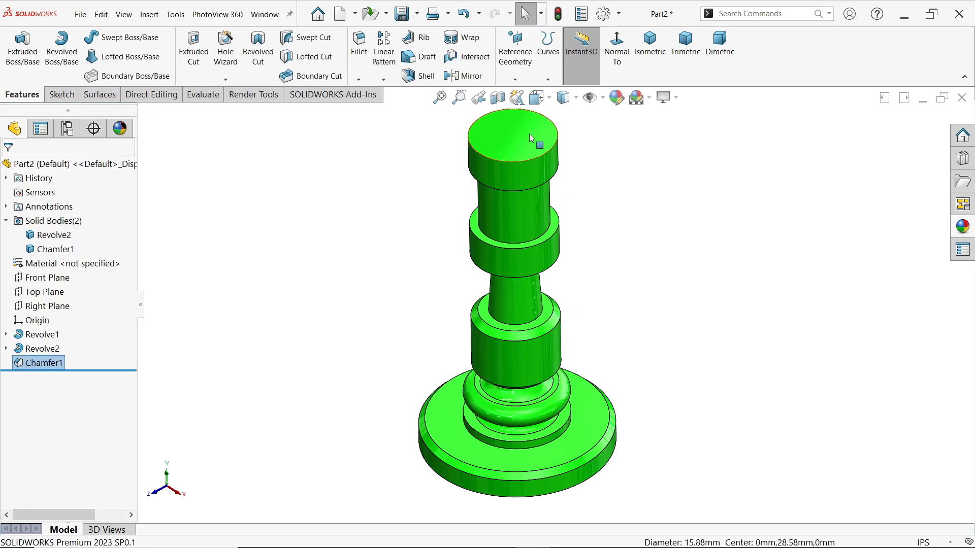
left_click(468, 198)
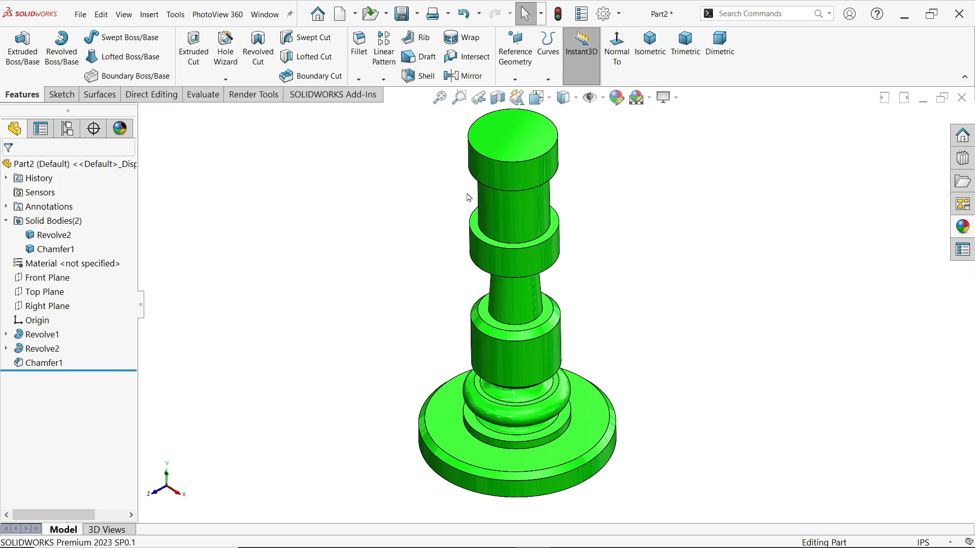
- Start a new sketch on the column's circular top face
left_click(519, 140)
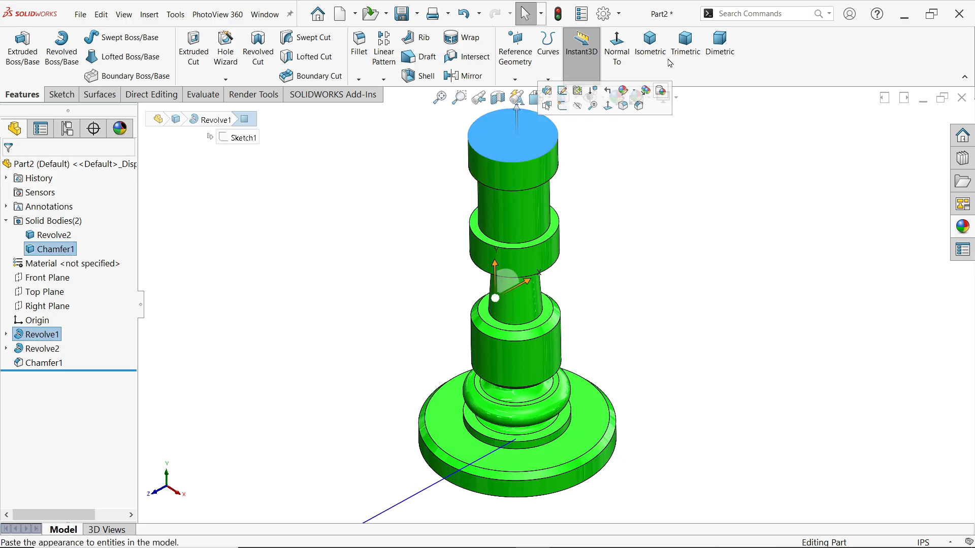
left_click(650, 44)
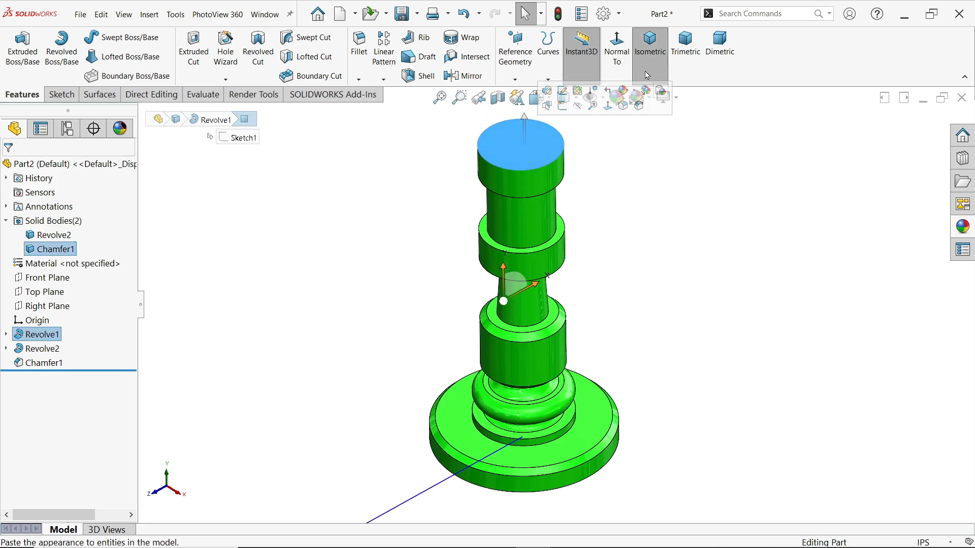
left_click(61, 94)
left_click(20, 51)
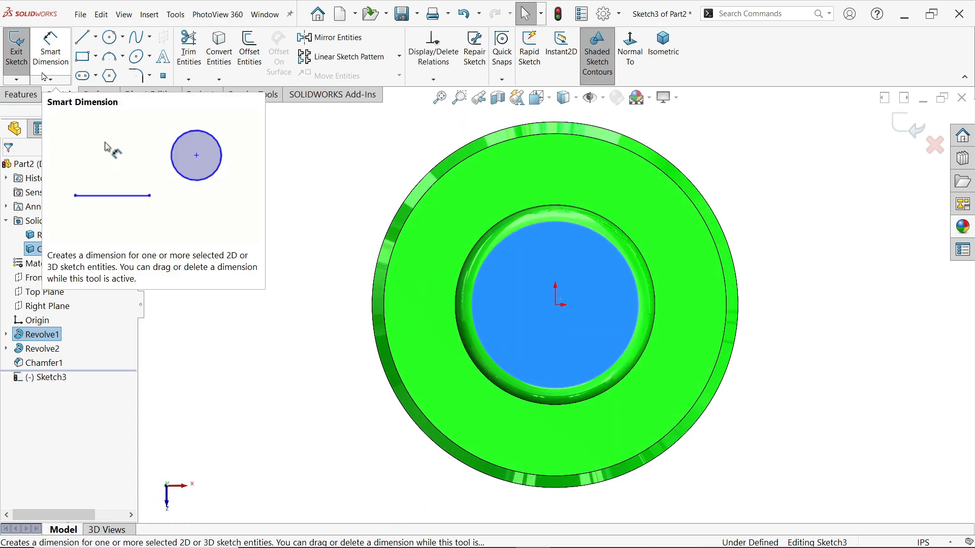
- Sketch a center rectangle about 1.04 in tall across the right side of the column's top, centered level with the origin
left_click(96, 57)
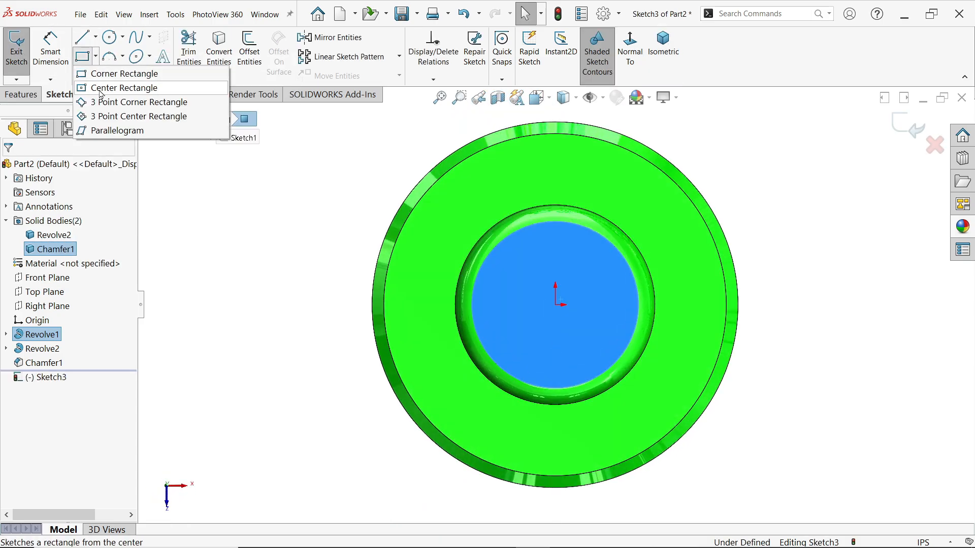
left_click(100, 91)
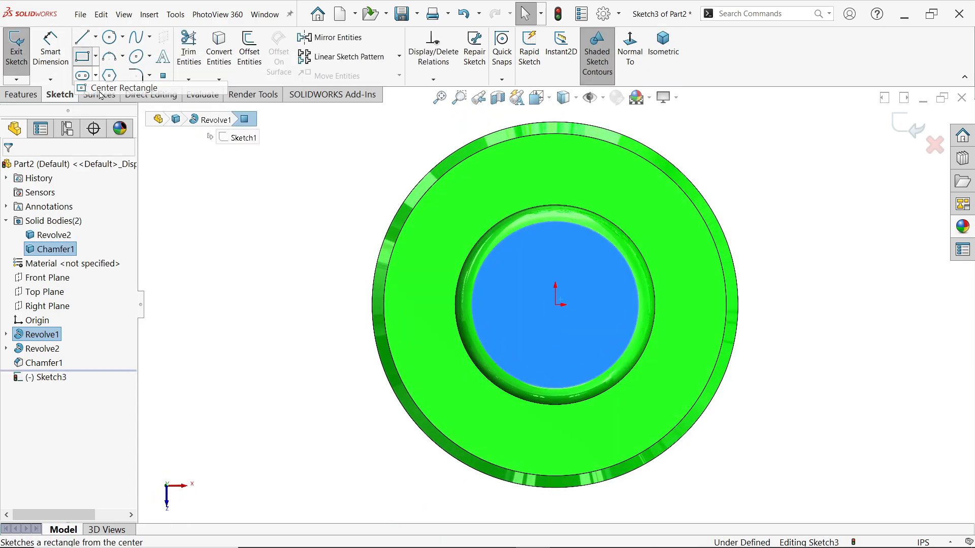
left_click(620, 305)
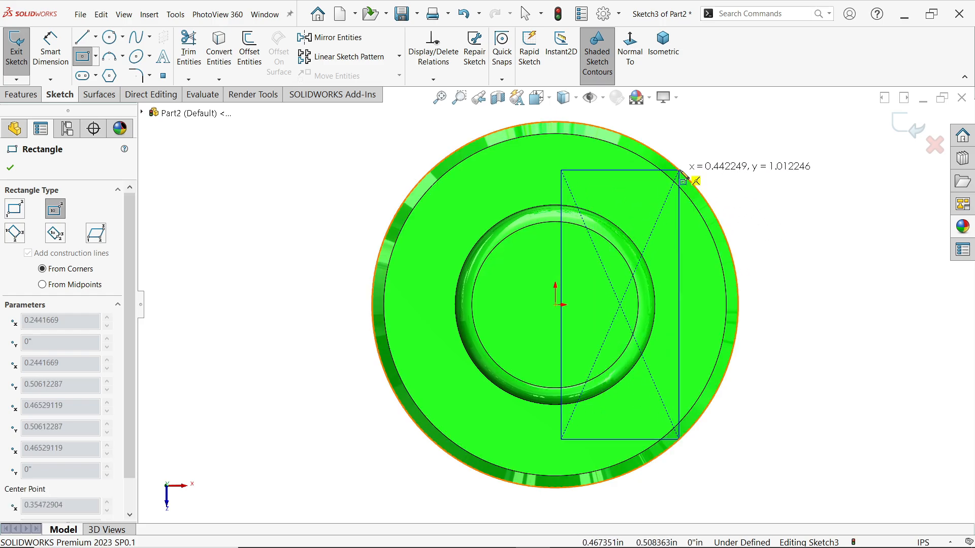
left_click(656, 167)
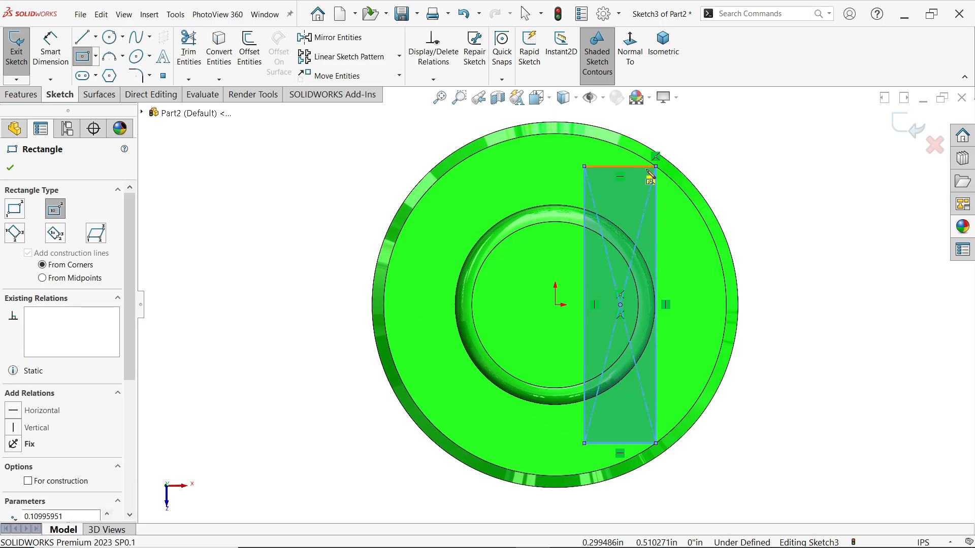
right_click(757, 144)
left_click(791, 145)
- Dimension the horizontal distance from the rectangle's inner vertical edge to the opposite side of the column's rounded collar
left_click(51, 51)
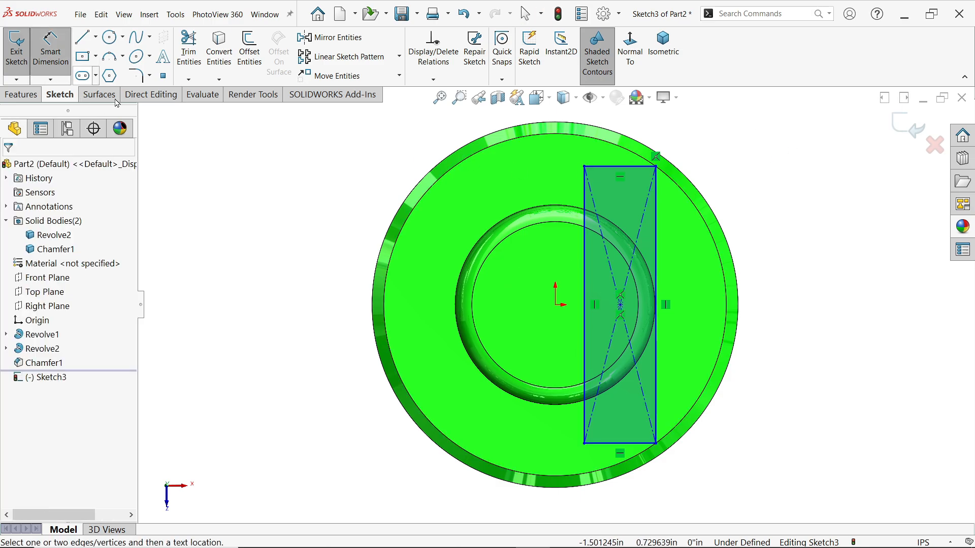
left_click(584, 311)
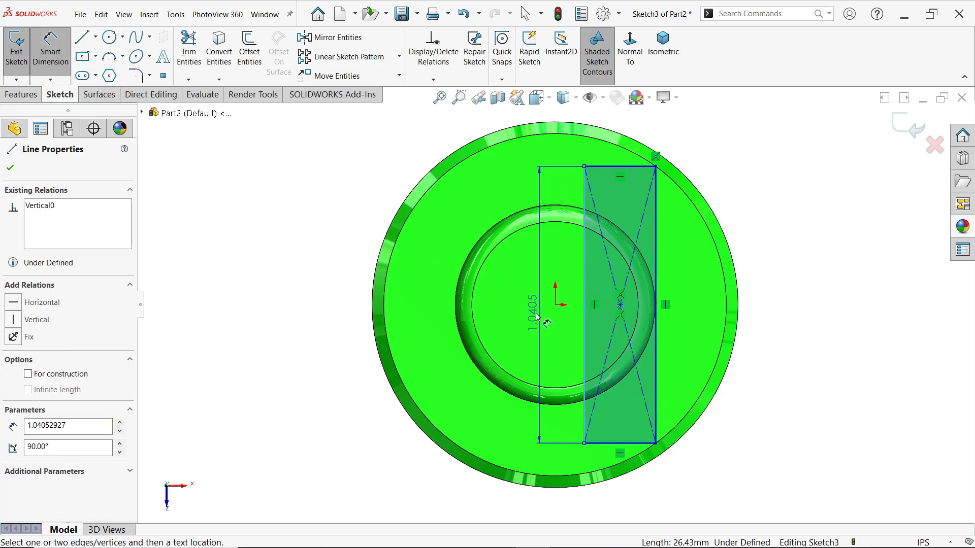
left_click_drag(469, 324, 456, 309)
left_click(456, 308)
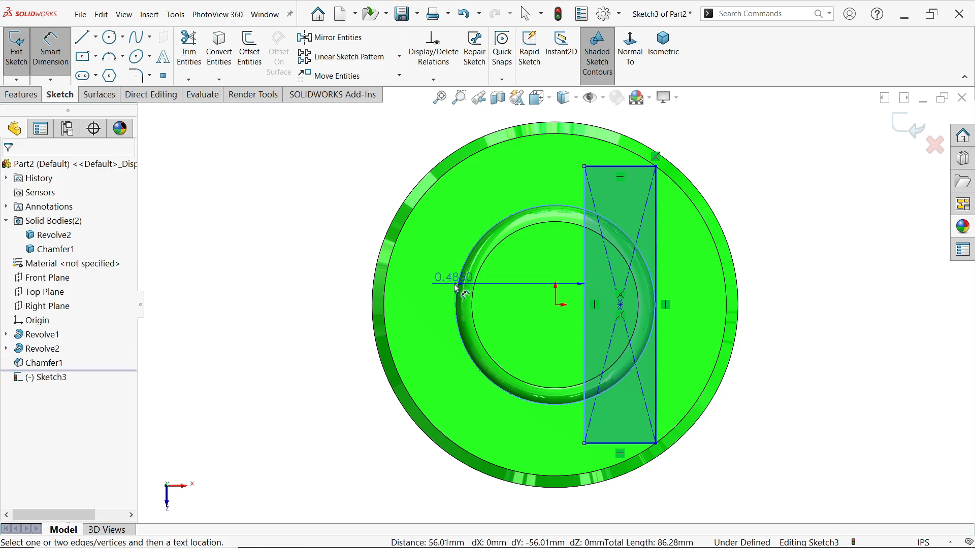
- Dimension the rectangle's near vertical side 1/2 in from the far side of the ring's outer circular edge
left_click(523, 152)
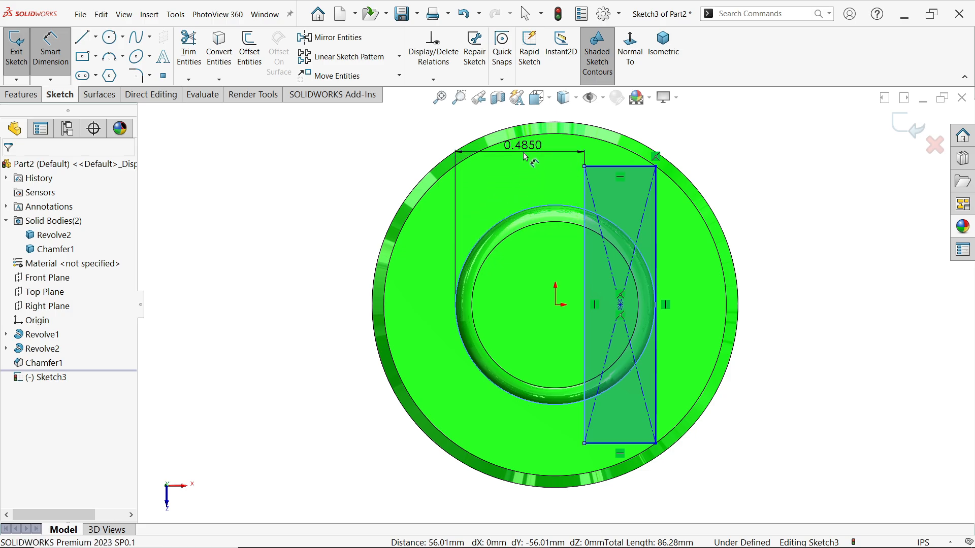
type("1/2")
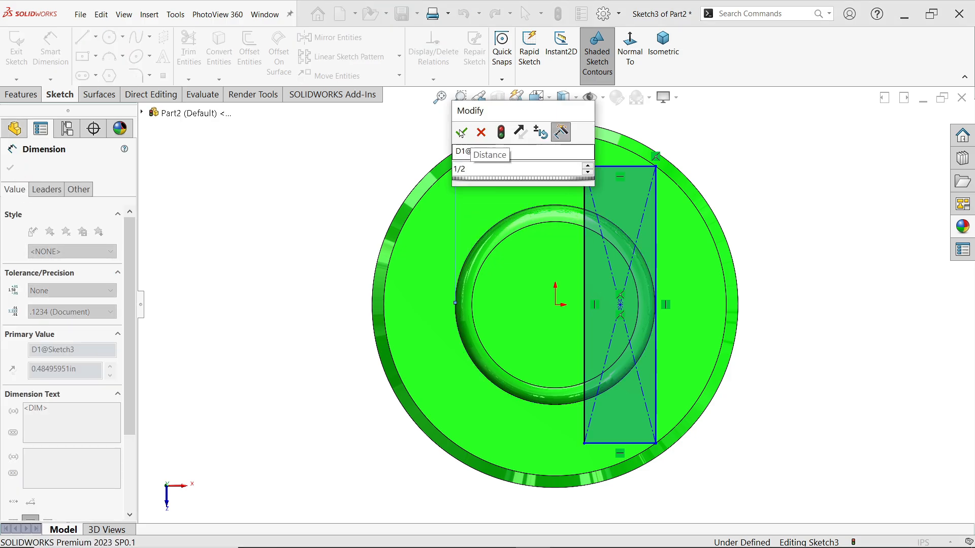
left_click(460, 133)
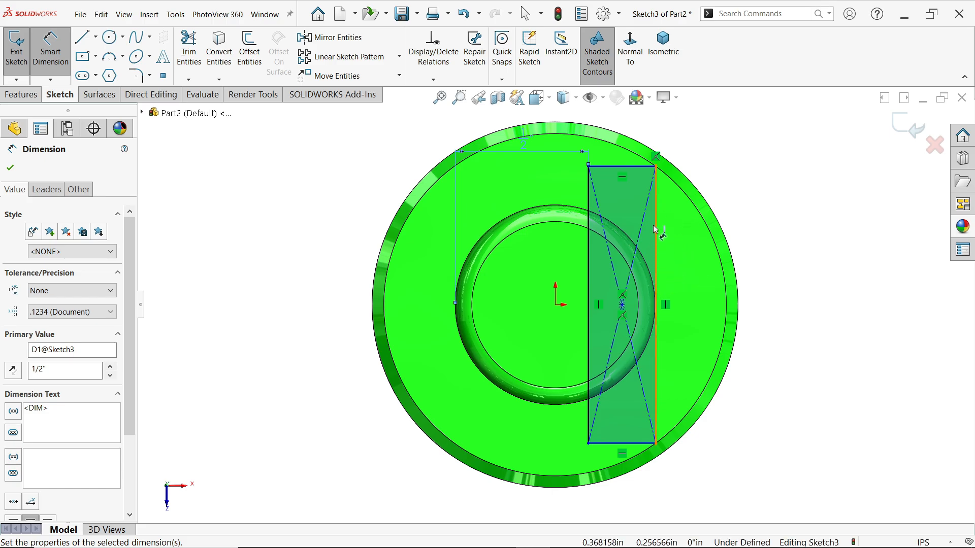
- Set the rectangle's width to 0.5 in by dimensioning its upper horizontal side
left_click(631, 166)
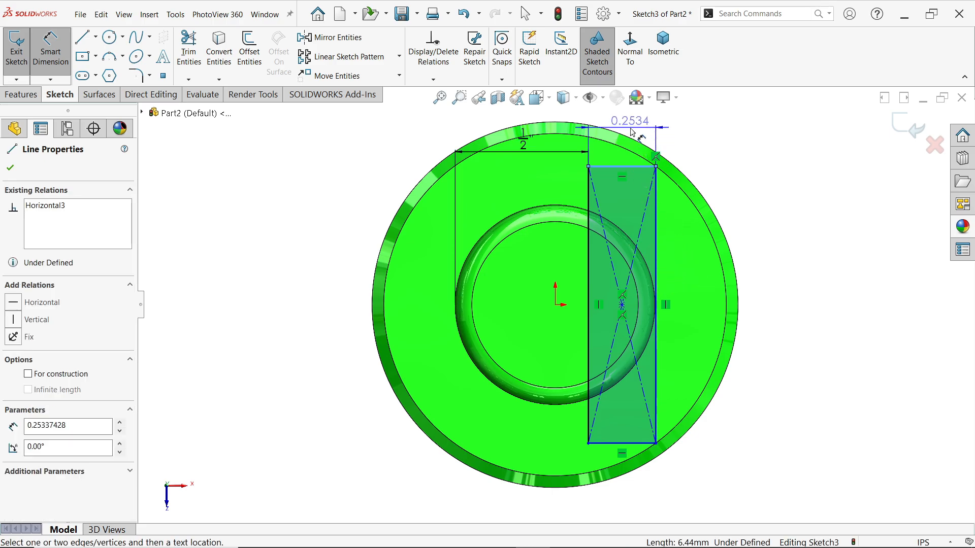
left_click(632, 133)
type("0.5")
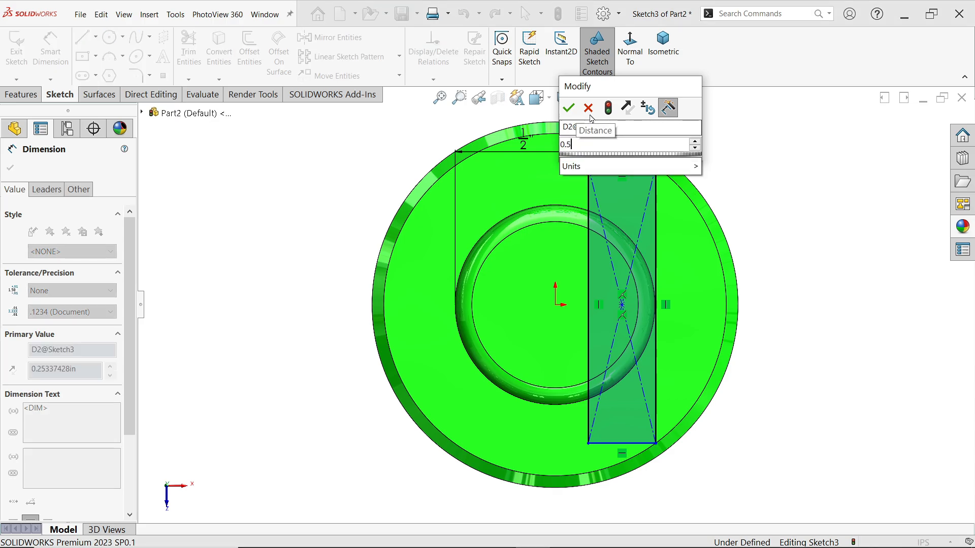
left_click(568, 108)
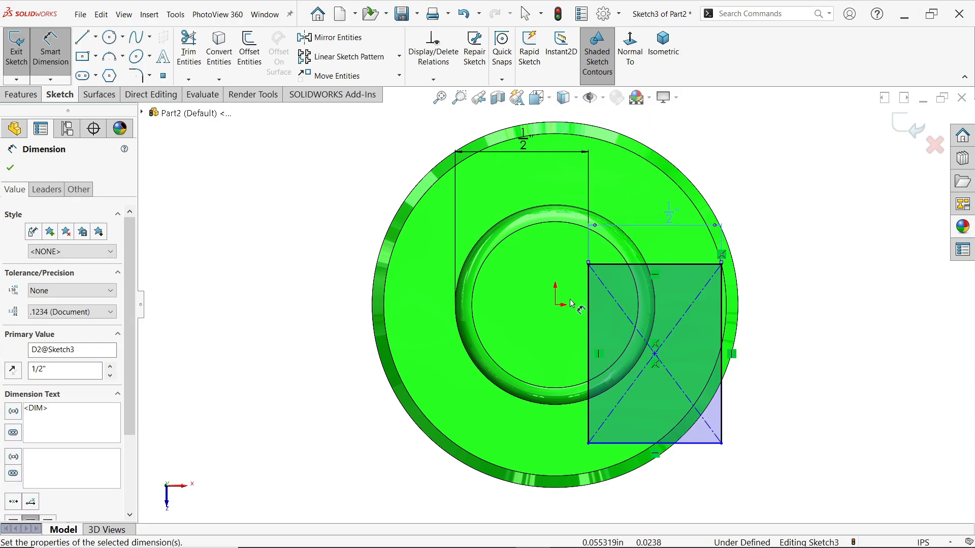
left_click(11, 169)
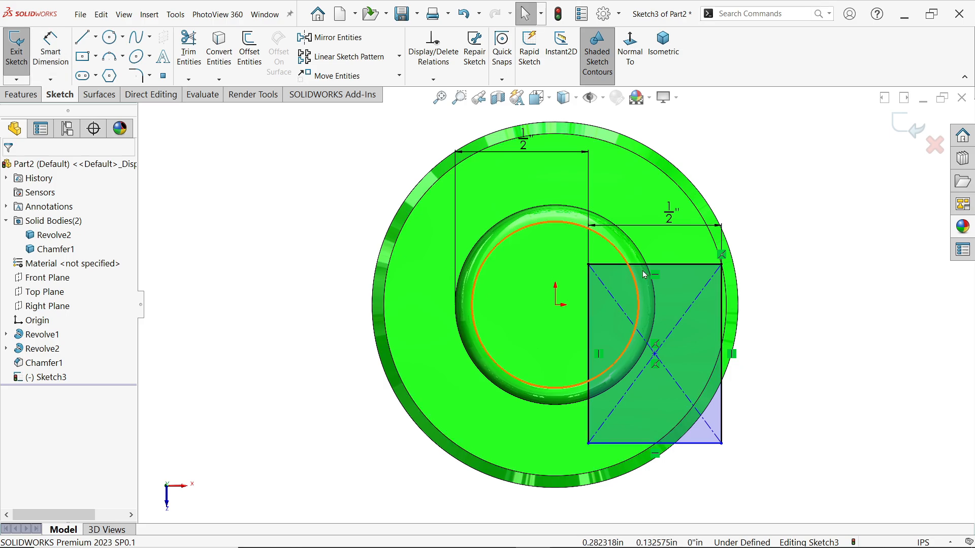
- Delete the coincident relation tying the rectangle's upper outer corner to the base circle, and move that corner upward beyond the circle
left_click(657, 264)
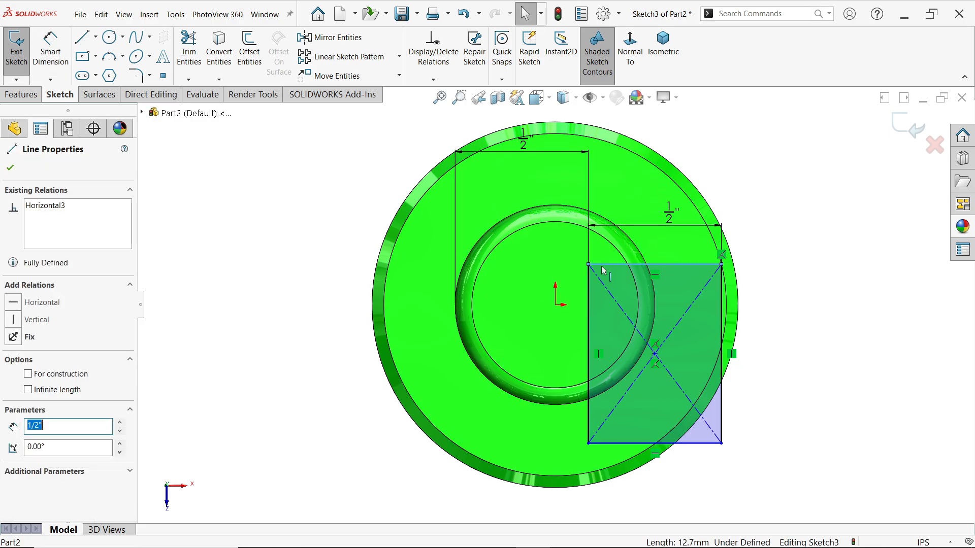
mouse_move(629, 265)
left_mouse_down()
mouse_move(635, 186)
mouse_move(626, 262)
left_mouse_up()
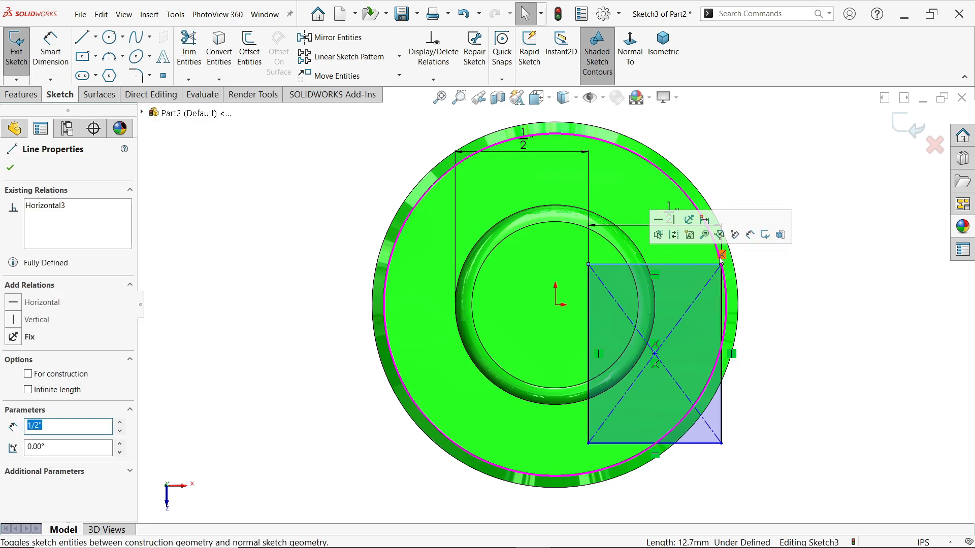
left_click(723, 256)
key("Delete")
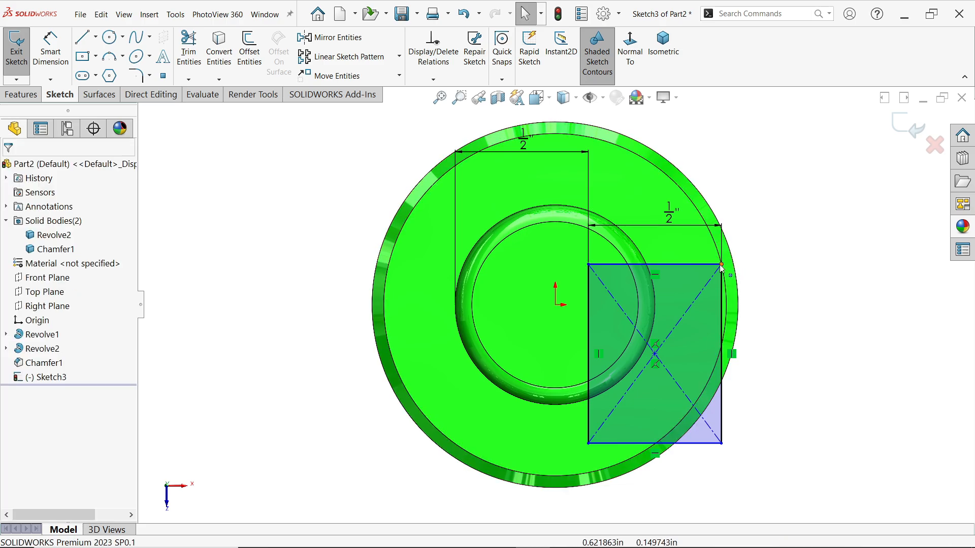
left_click_drag(721, 267, 708, 146)
- Set the rectangle's height to 1 in by dimensioning its outer vertical side
key("d")
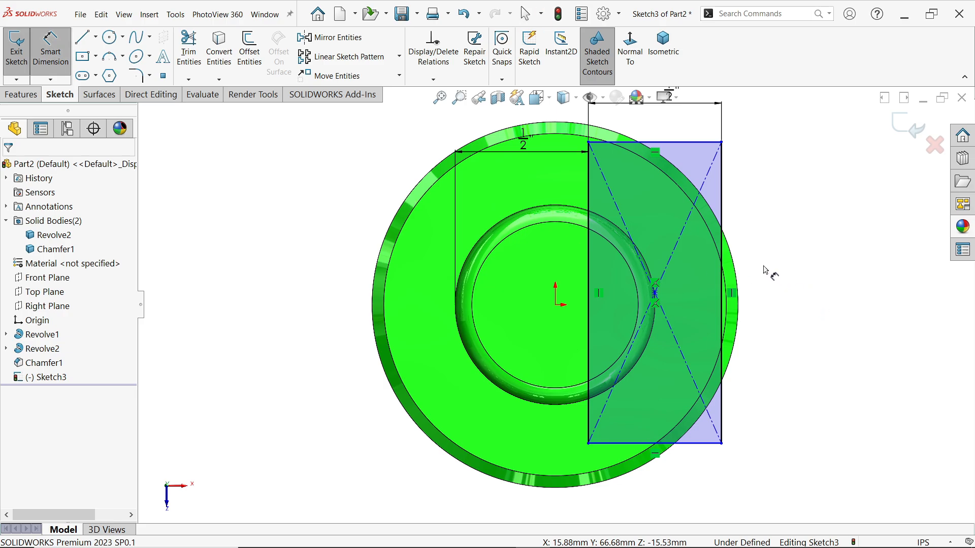
left_click(723, 228)
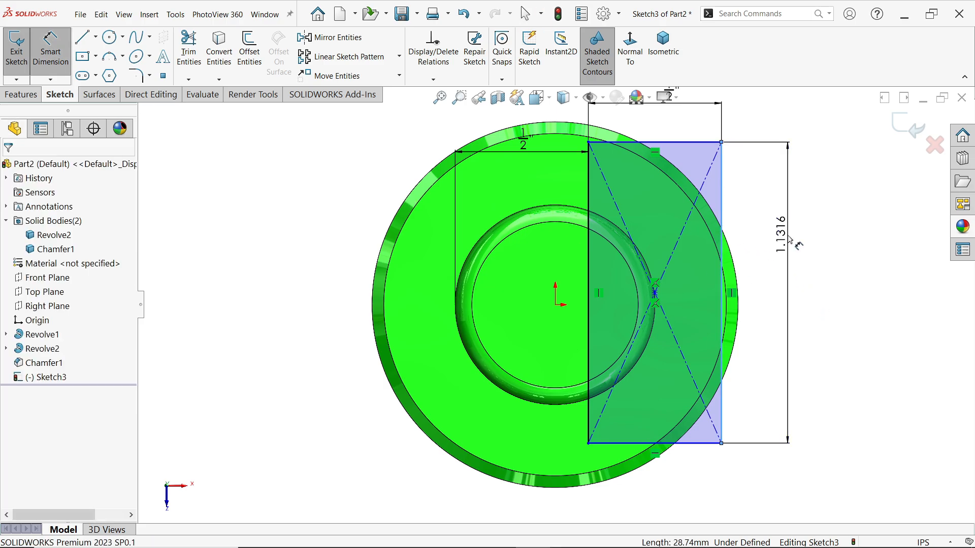
left_click(788, 235)
type("1.13163565in")
key("Return")
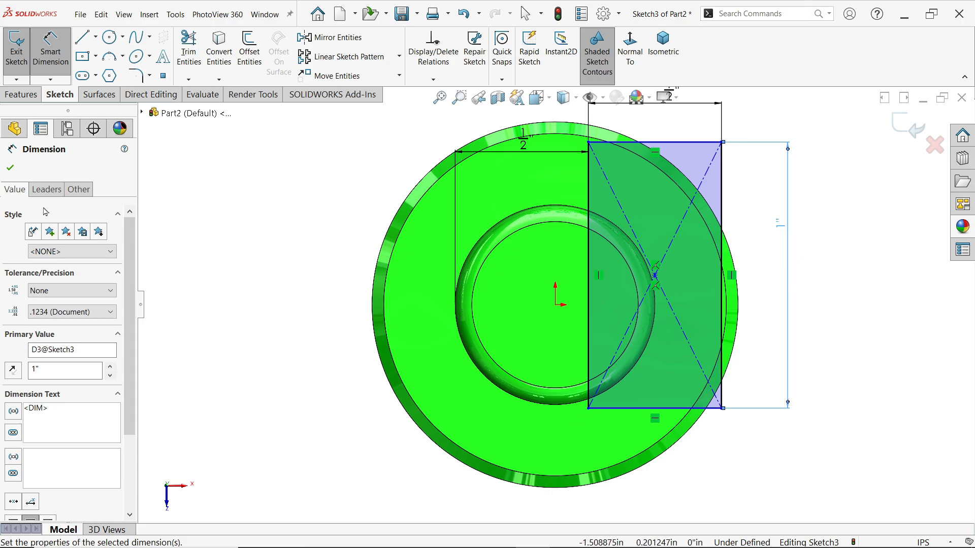
left_click(7, 172)
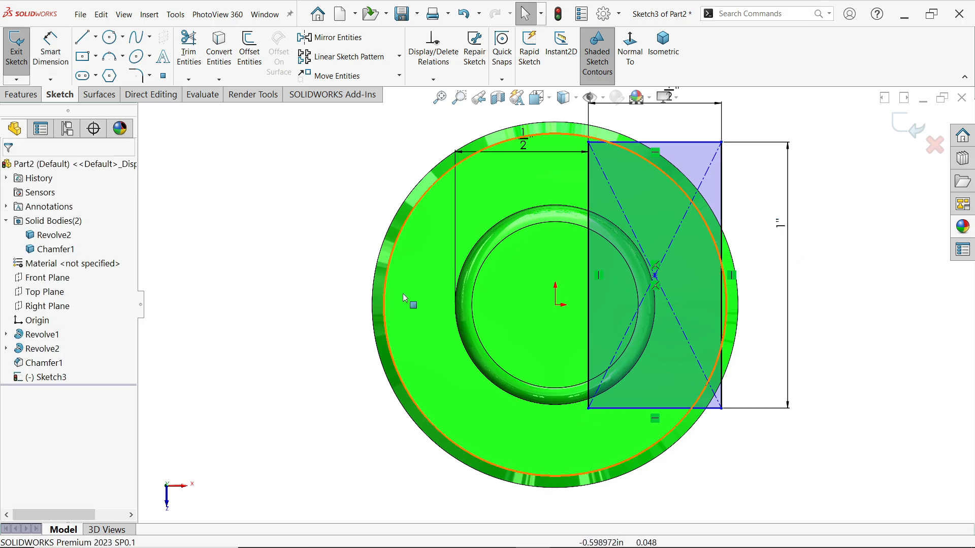
- Add a horizontal relation between the rectangle's center point and the origin
left_click(556, 306)
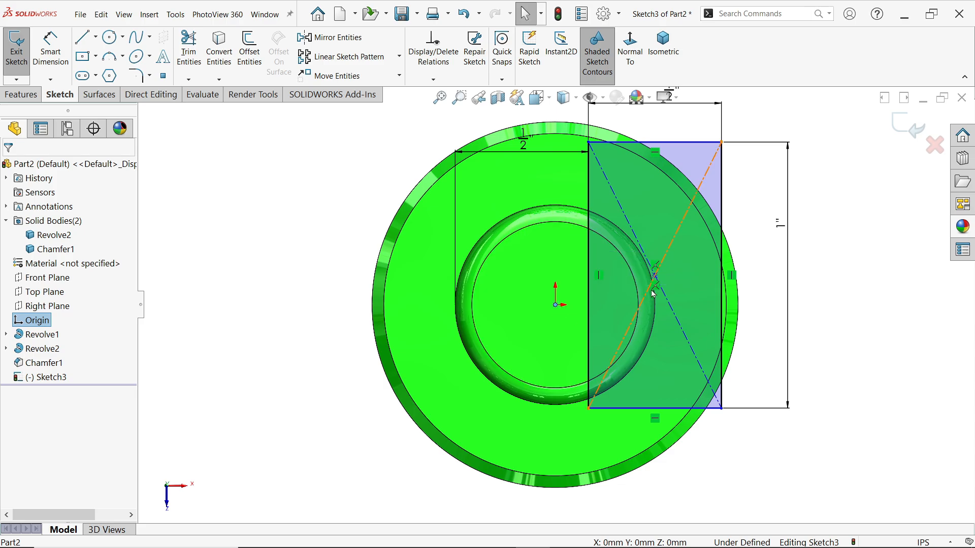
left_click(655, 276, "ctrl")
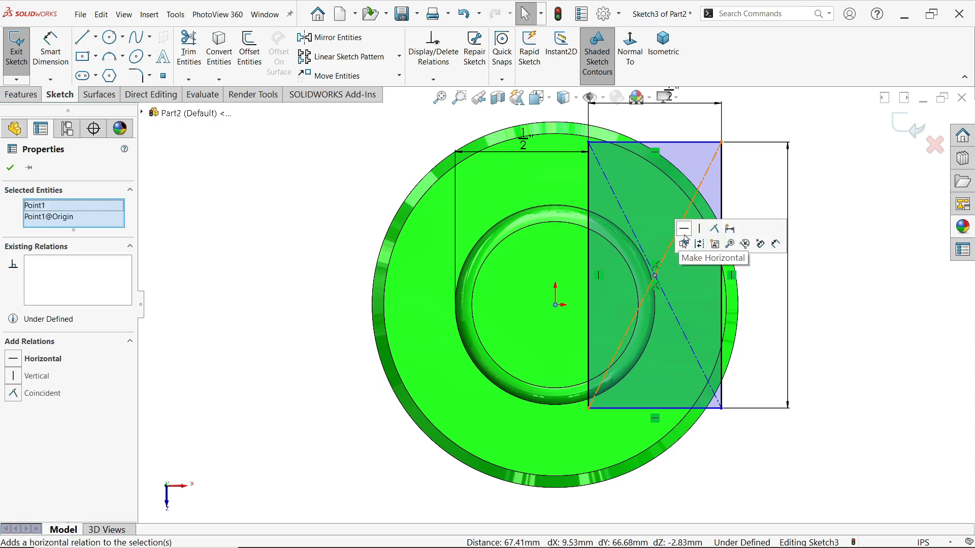
left_click(684, 229)
left_click(776, 140)
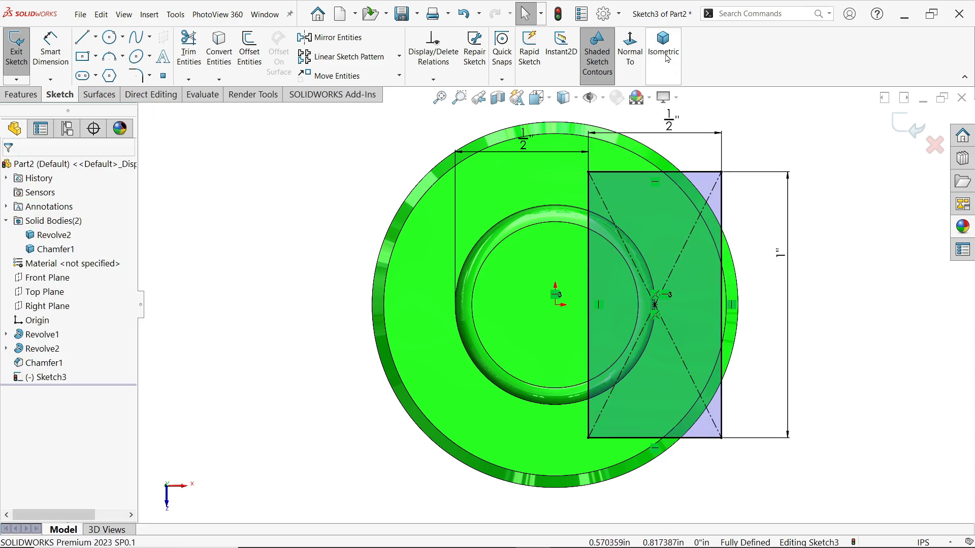
- Create an Extruded Cut from the rectangle using Up To Surface, ending at the flat underside face of the post's lowest collar
left_click(663, 46)
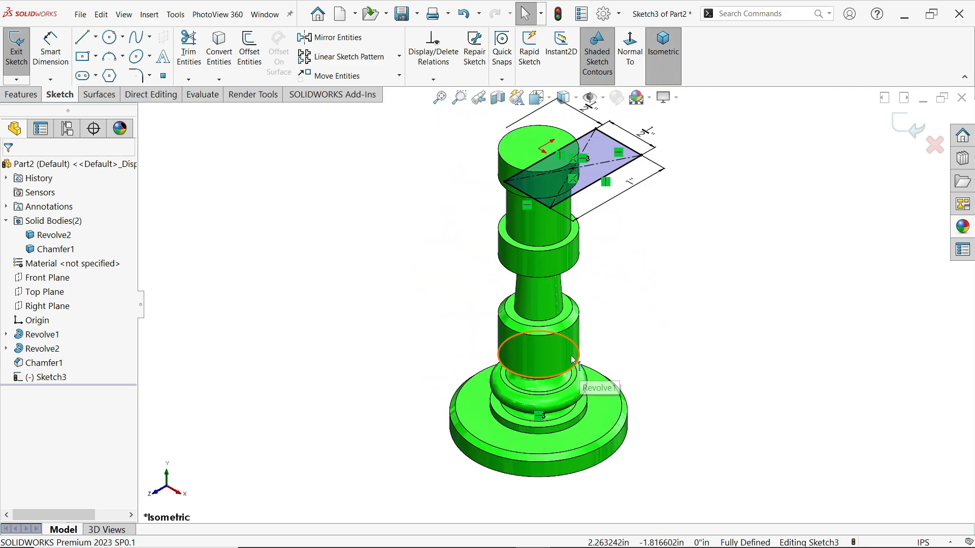
left_click(22, 94)
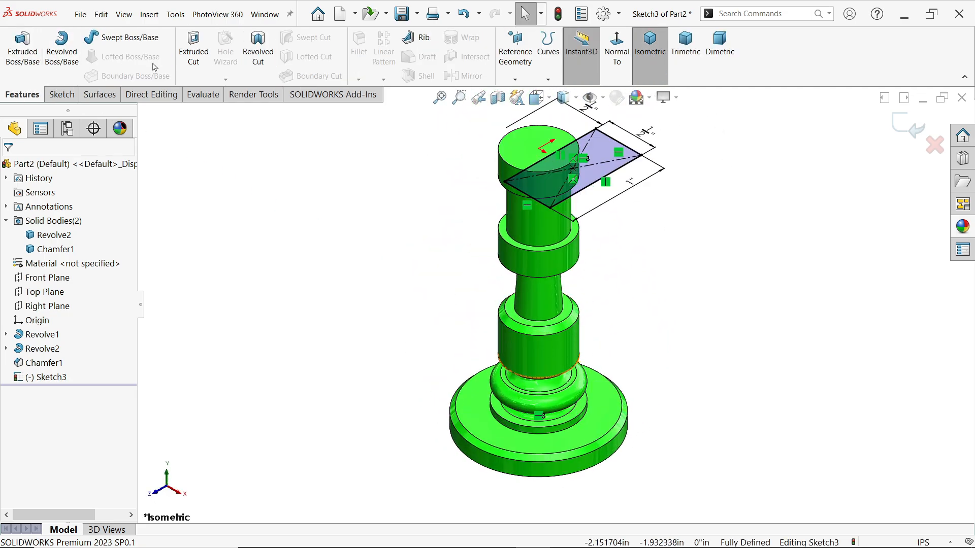
left_click(194, 51)
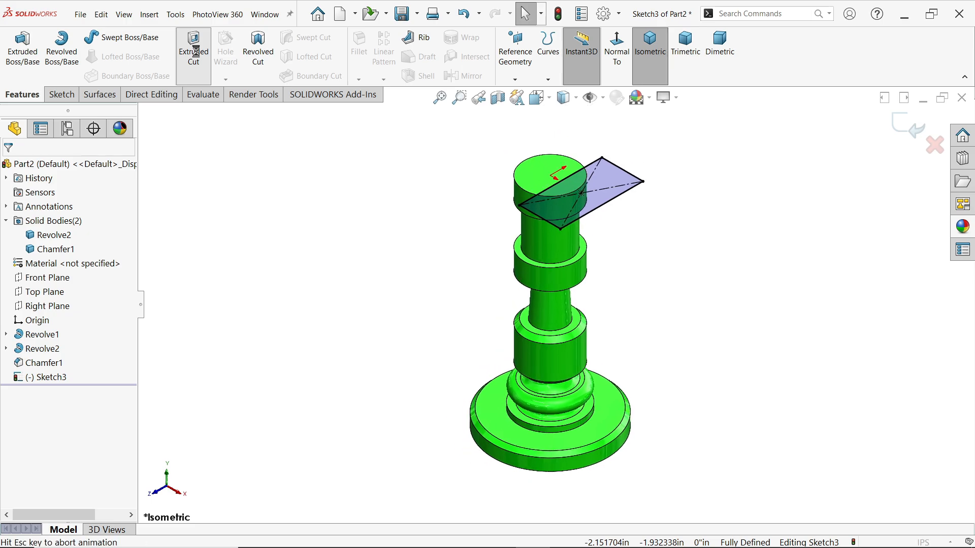
scroll(548, 404, "down", 2)
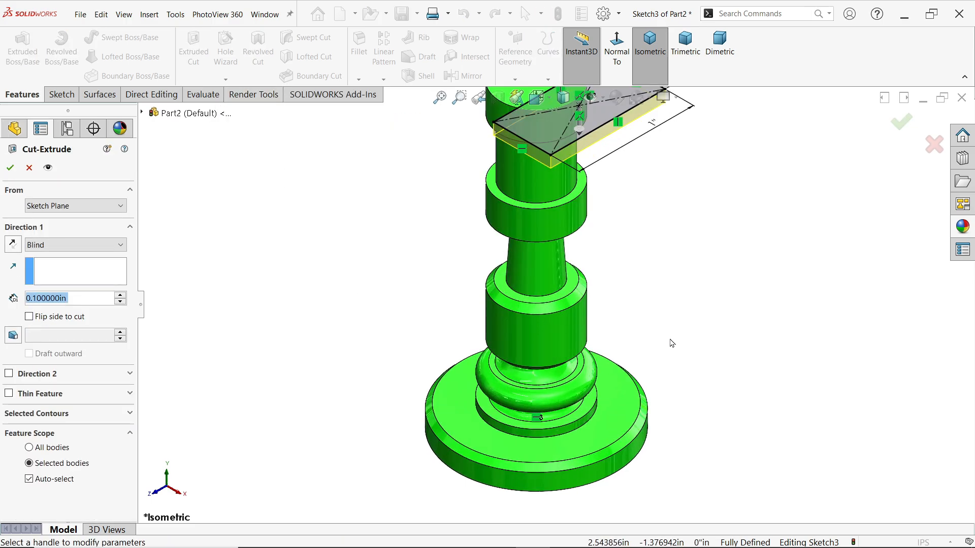
middle_click_drag(671, 343, 637, 203)
left_click(64, 249)
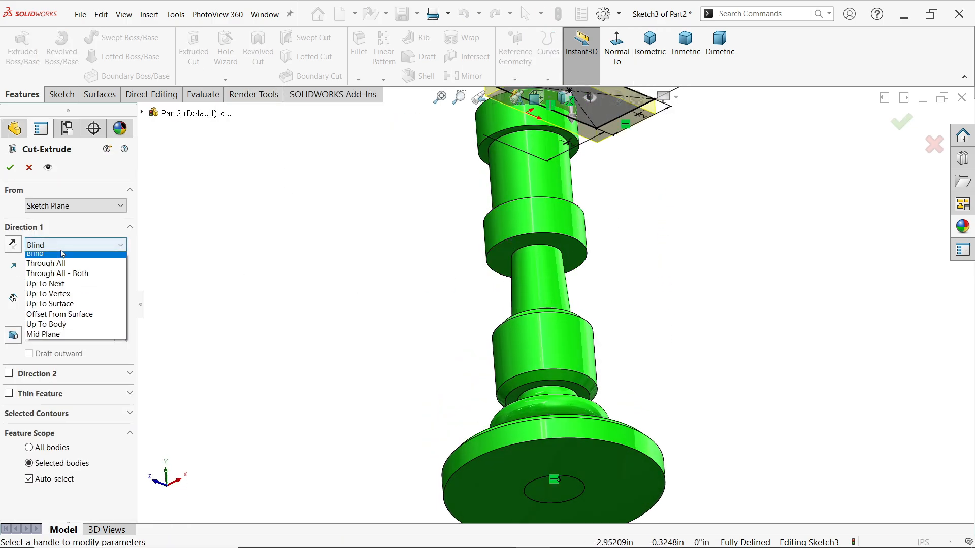
left_click(63, 309)
scroll(569, 386, "down", 3)
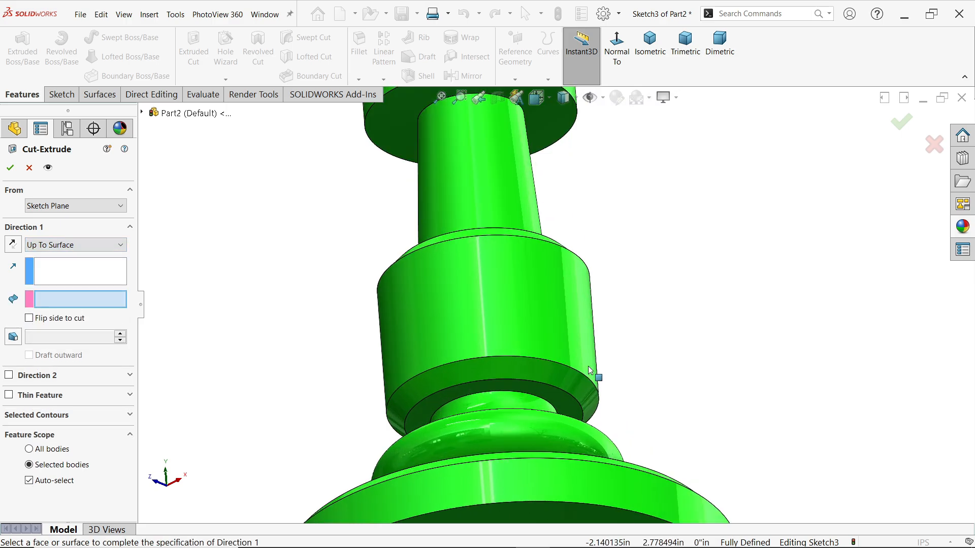
left_click(559, 403)
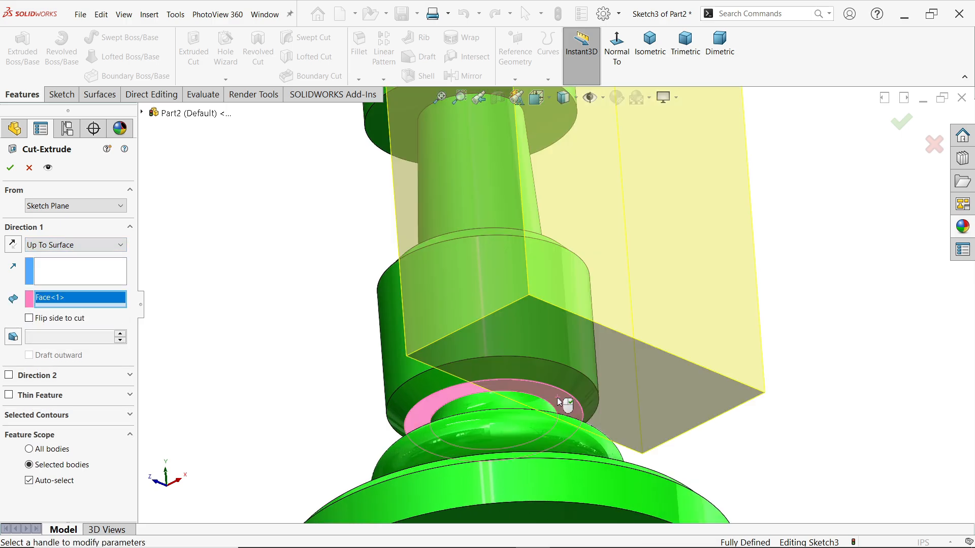
left_click(10, 168)
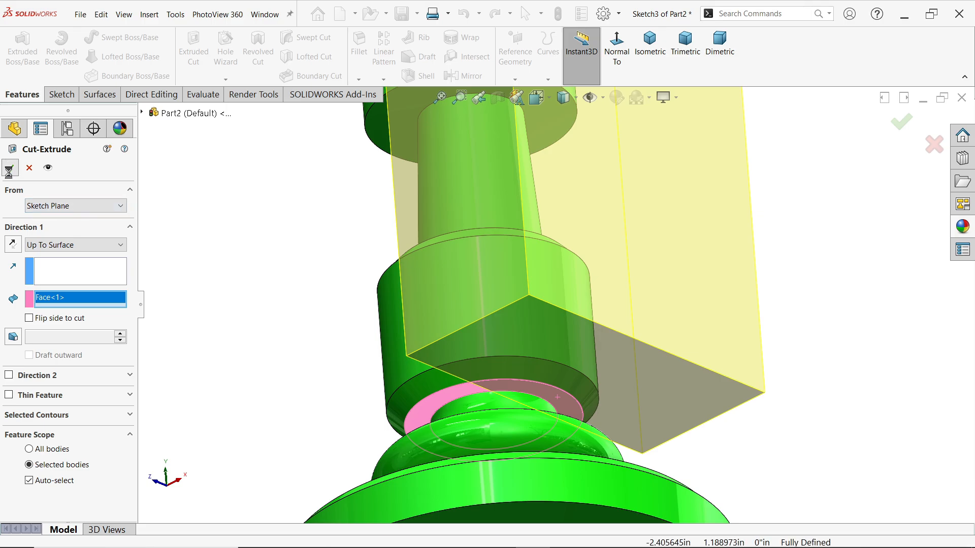
scroll(670, 272, "up", 3)
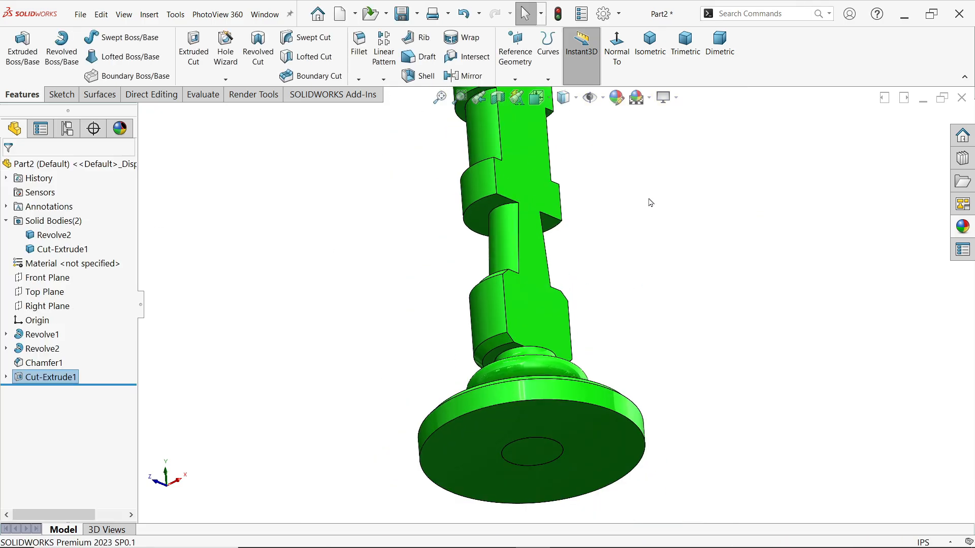
middle_click_drag(649, 192, 657, 348)
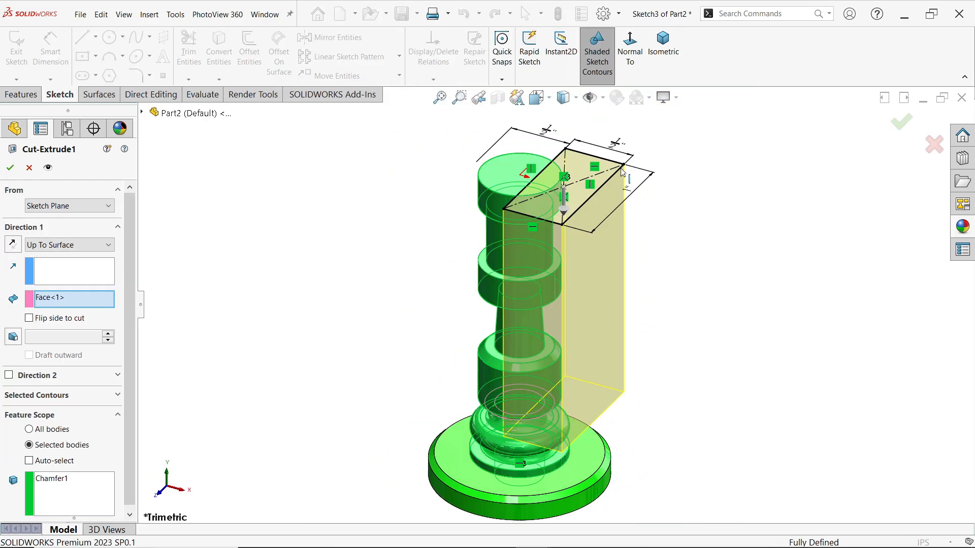
scroll(519, 148, "down", 2)
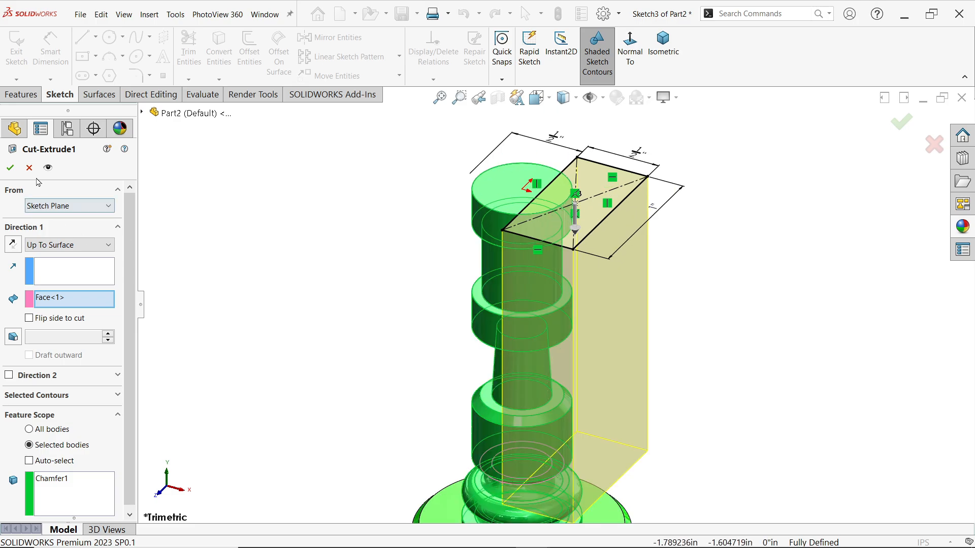
middle_click_drag(512, 176, 514, 232)
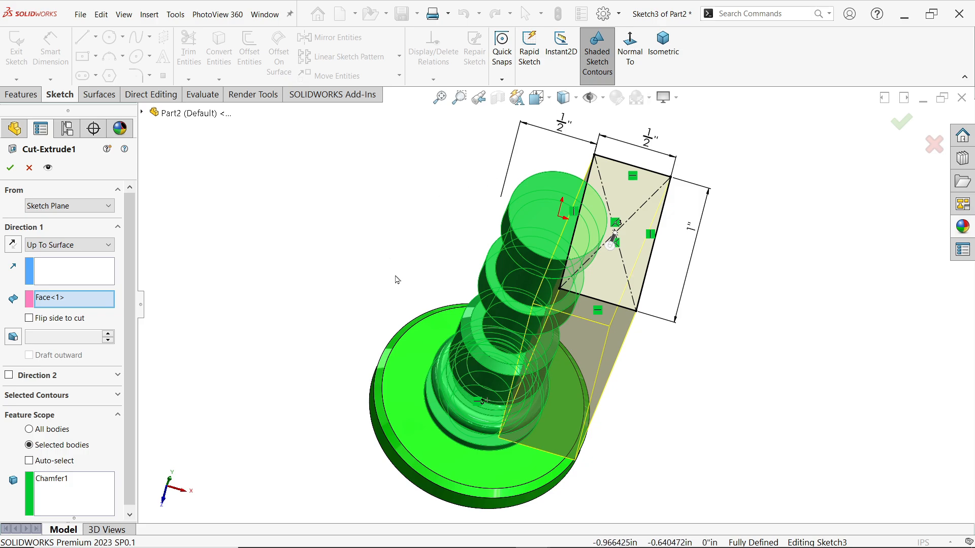
left_click(29, 168)
- Edit the cut's sketch and delete the 1/2 in offset dimension between the ring's outer edge and the rectangle
left_click(47, 404)
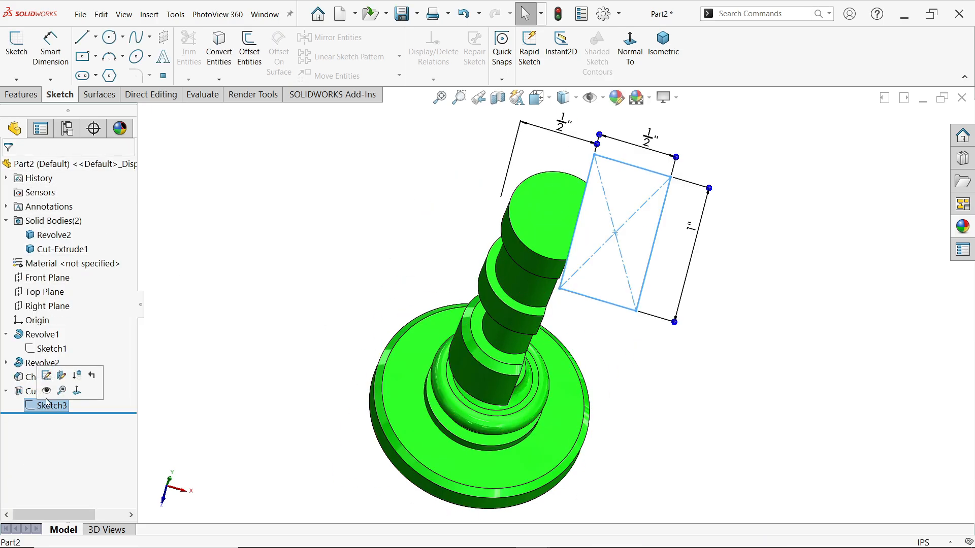
left_click(46, 375)
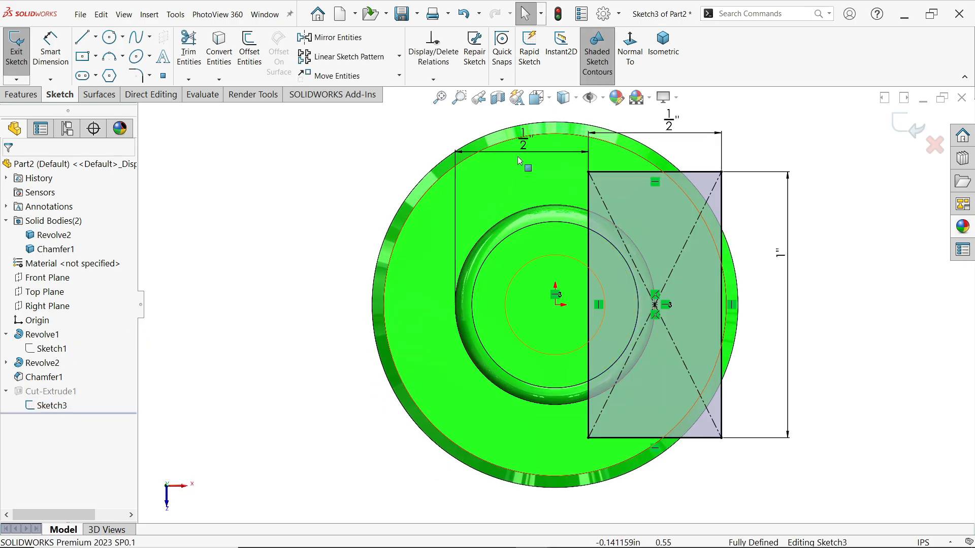
left_click(518, 152)
key("Delete")
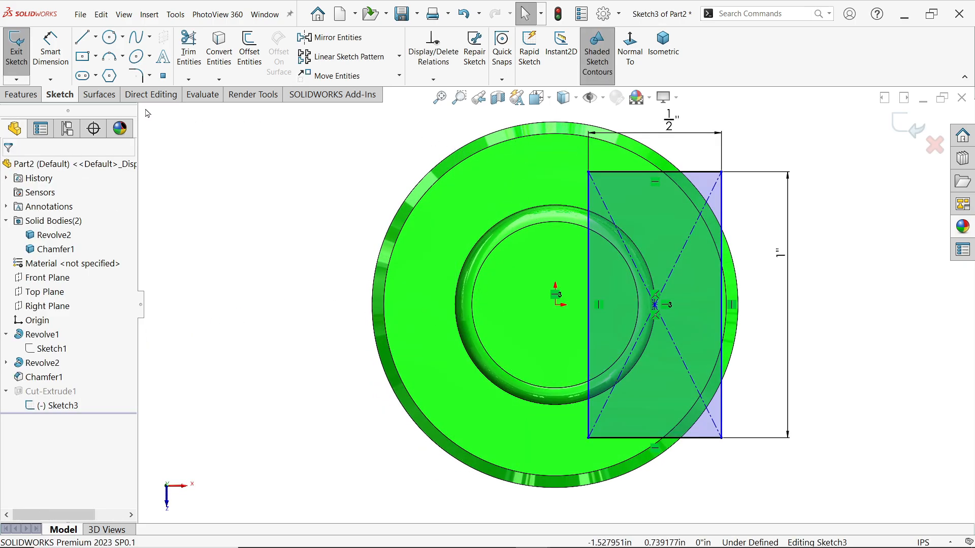
- Dimension the rectangle's inner vertical side 1/2 in from the far side of the innermost circular edge, and exit the sketch to rebuild the cut
left_click(51, 50)
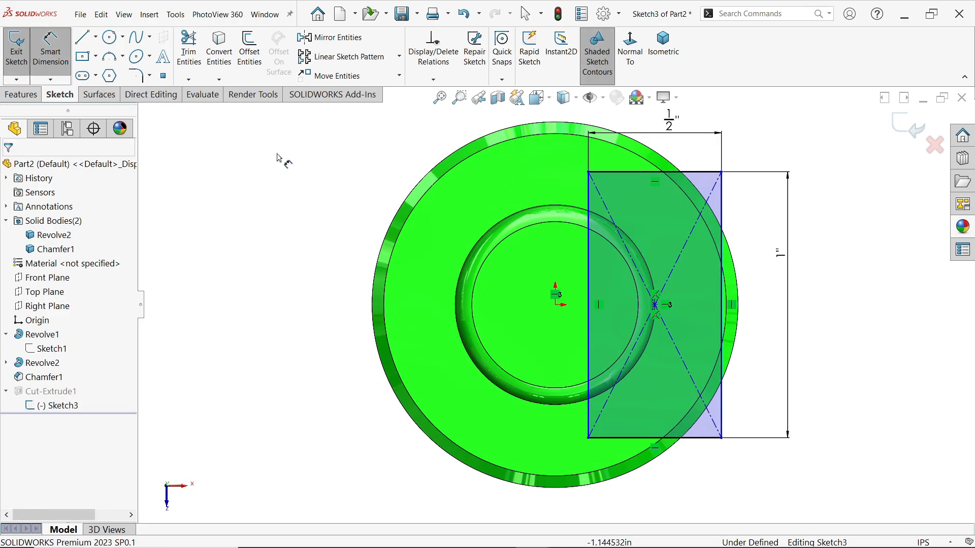
left_click(589, 288)
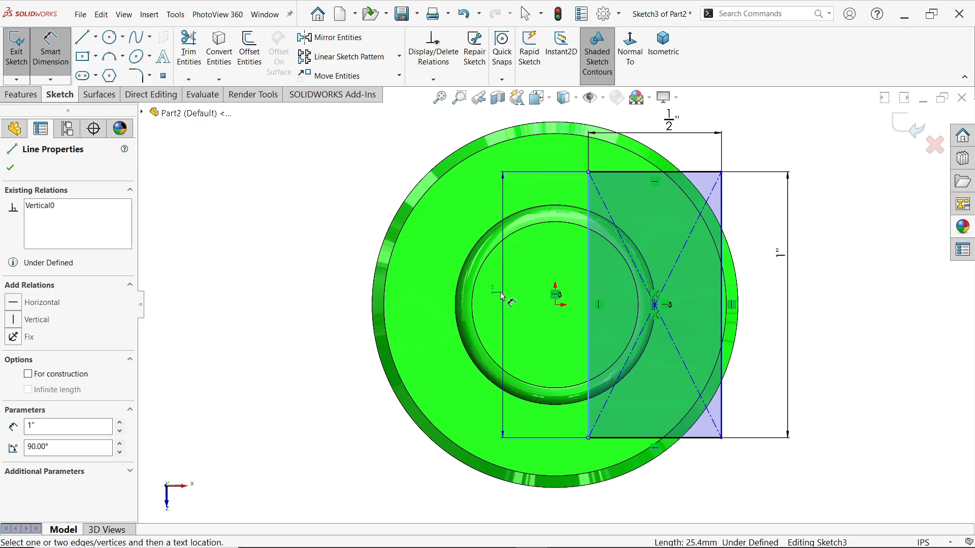
left_click(473, 304)
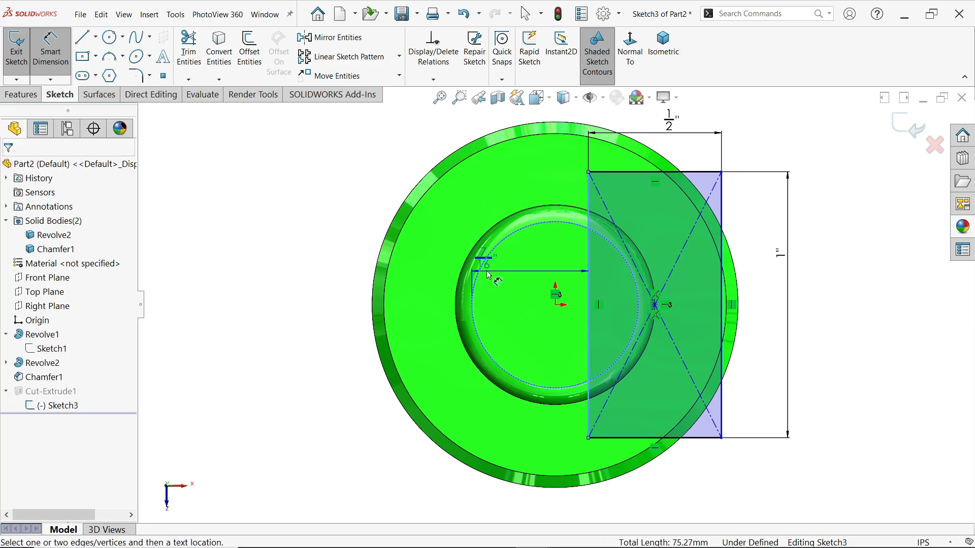
left_click(520, 188)
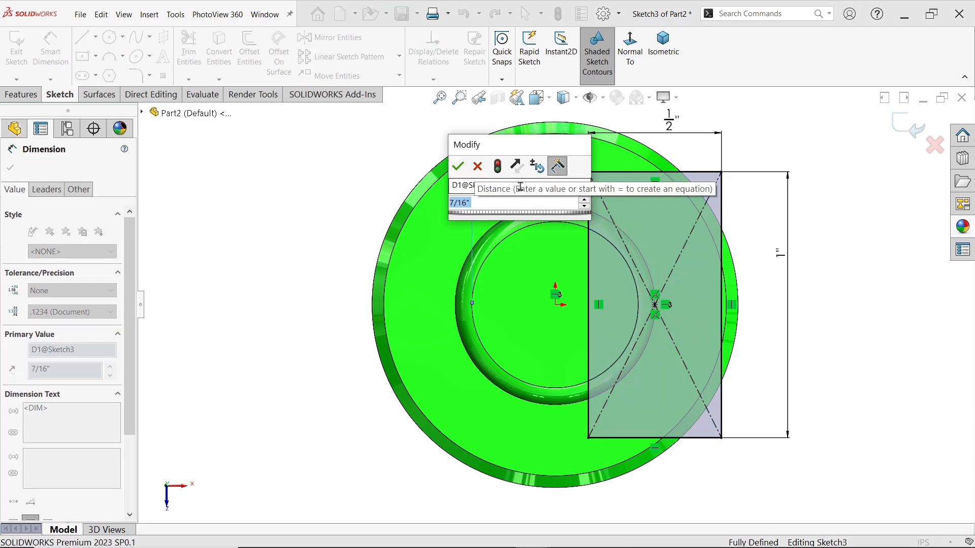
type("1/2")
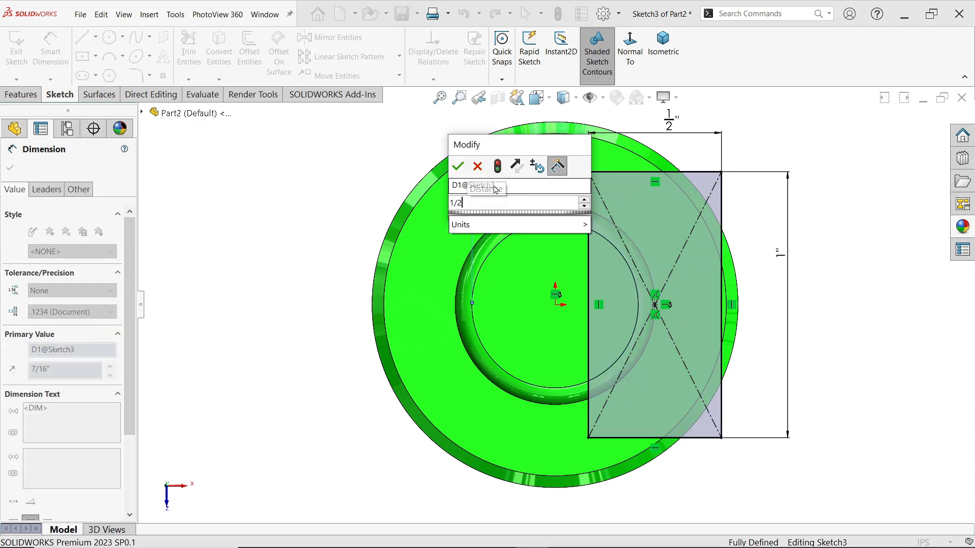
left_click(458, 167)
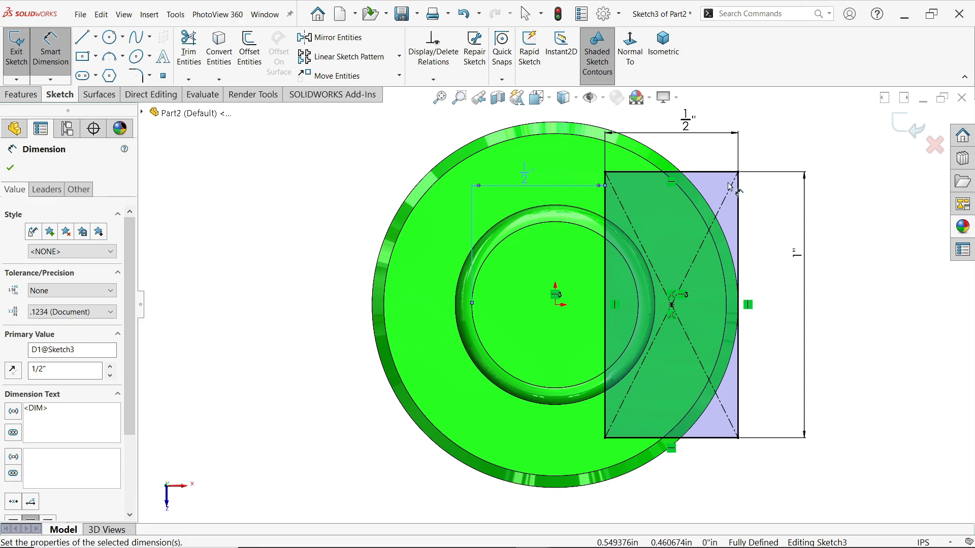
left_click(665, 56)
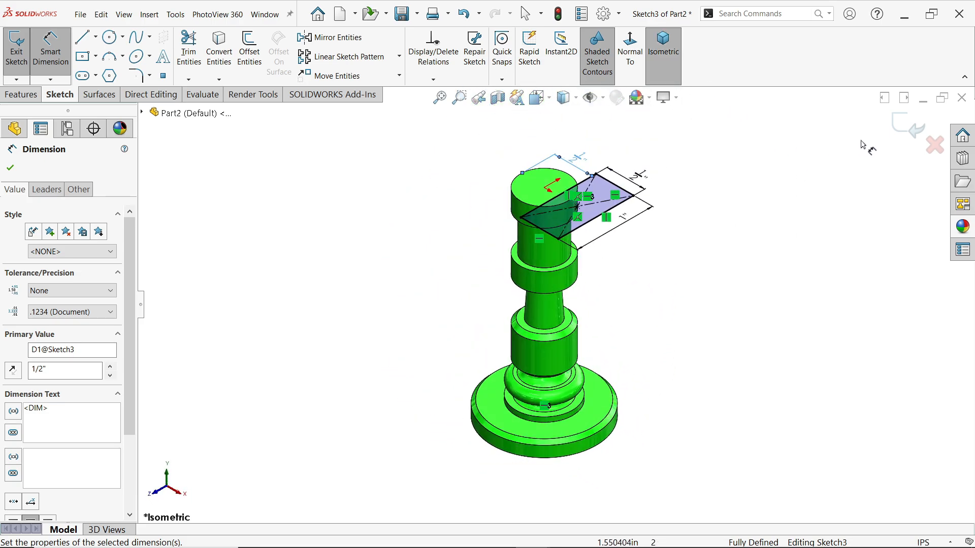
left_click(892, 130)
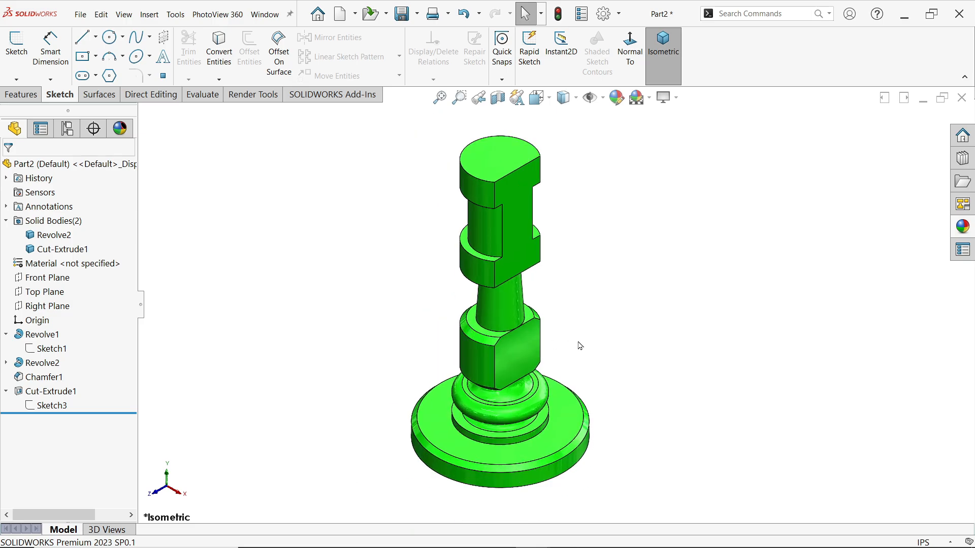
- Start a sketch on the flat face of the chamfered lower collar and draw a circle about 0.28 in in diameter near its center
middle_click_drag(577, 342, 598, 307)
scroll(560, 390, "down", 3)
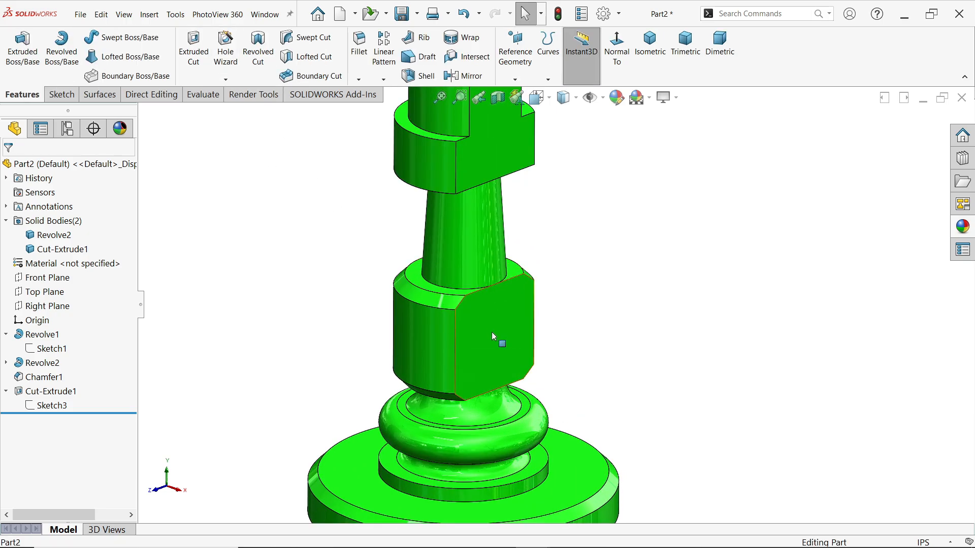
left_click(492, 332)
left_click(537, 302)
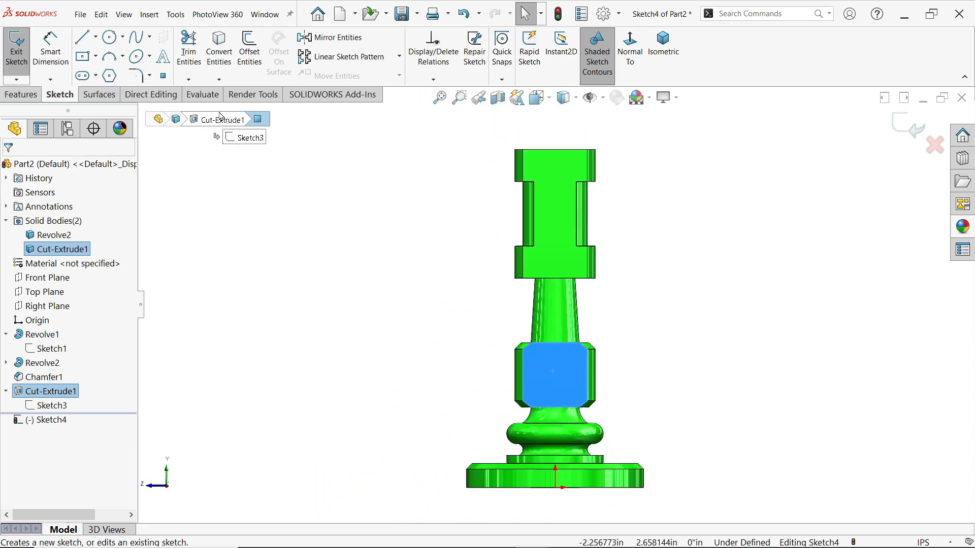
left_click(110, 38)
scroll(573, 381, "down", 2)
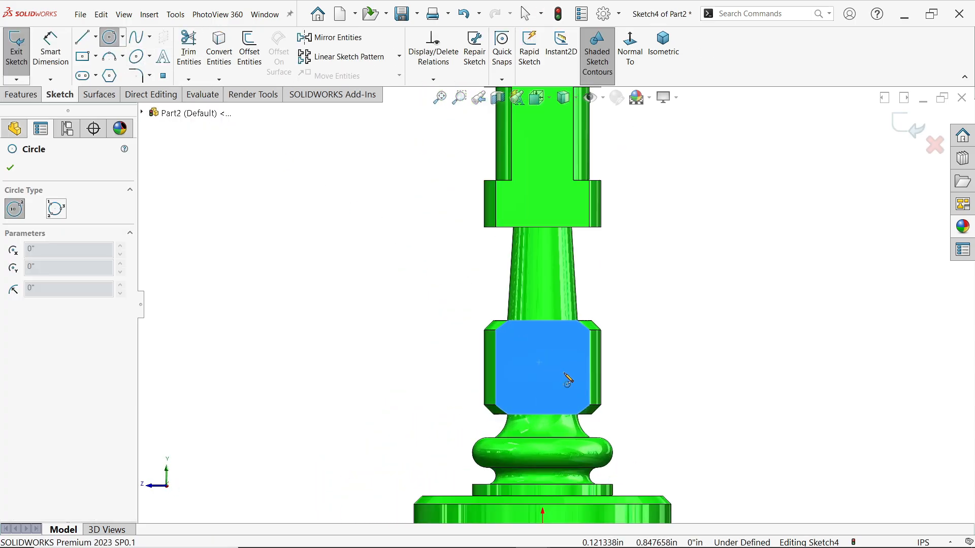
left_click(547, 347)
- Draw a second circle about 0.18 in in diameter on the upper flat, just below the top collar and above the first circle
scroll(543, 147, "up", 2)
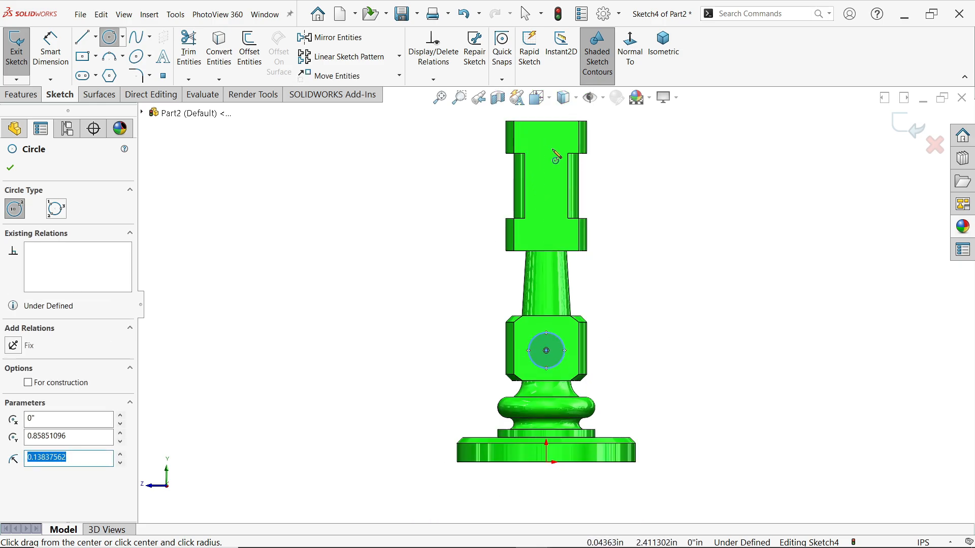
scroll(557, 166, "down", 1)
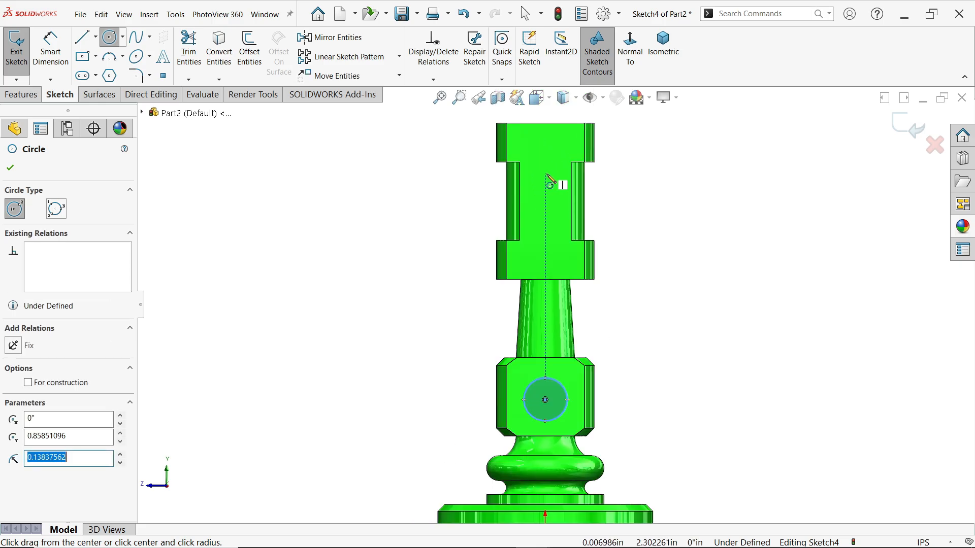
left_click(546, 173)
left_click(552, 165)
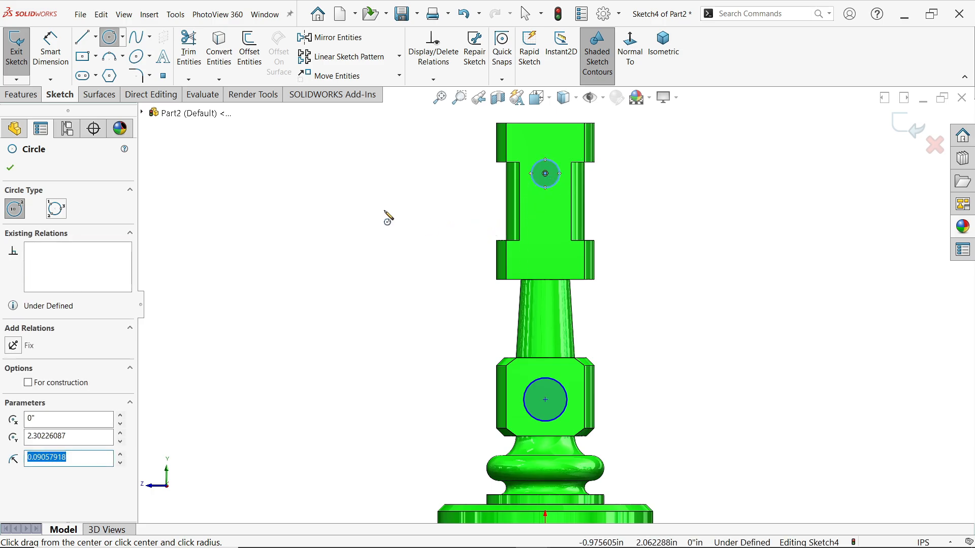
- Set the lower circle's diameter to 5/16 in
left_click(50, 50)
scroll(583, 398, "down", 1)
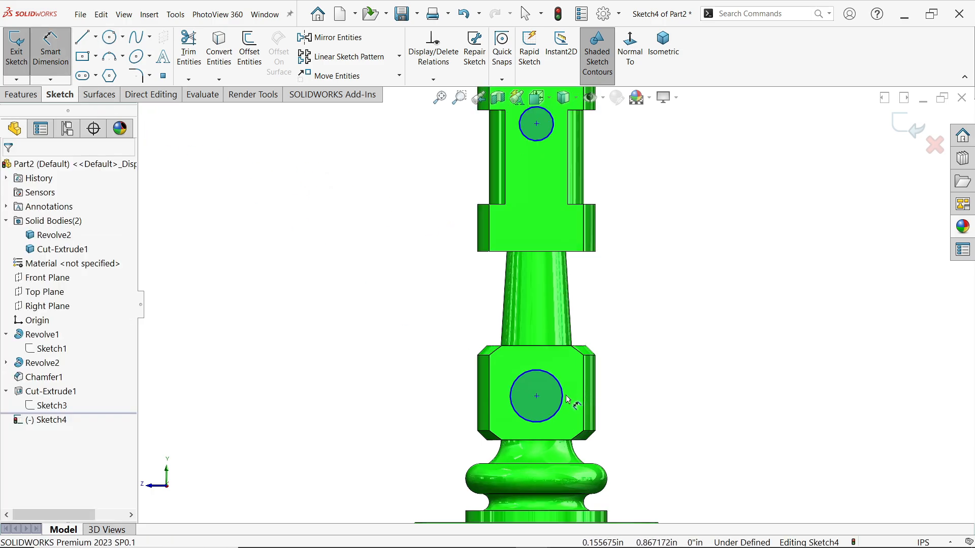
left_click(564, 398)
left_click(631, 428)
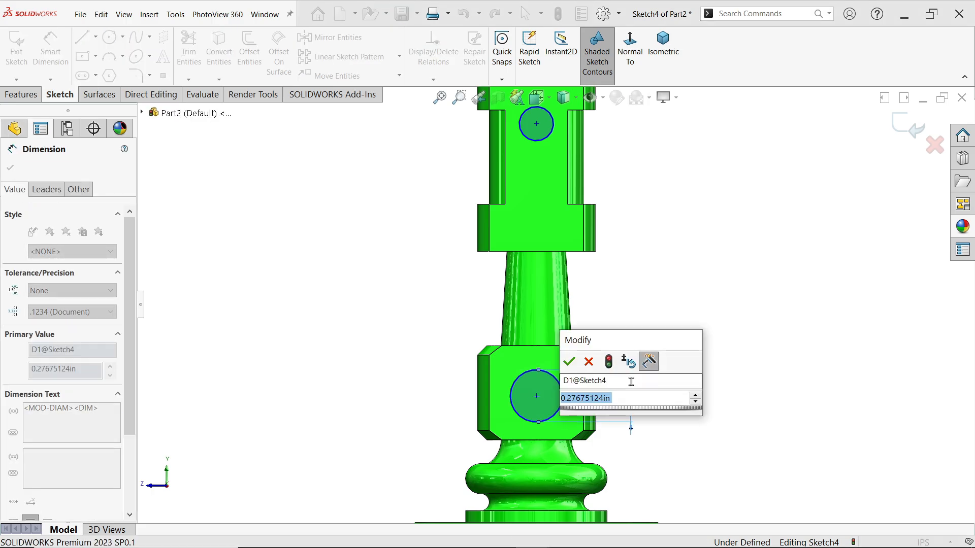
type("5/16")
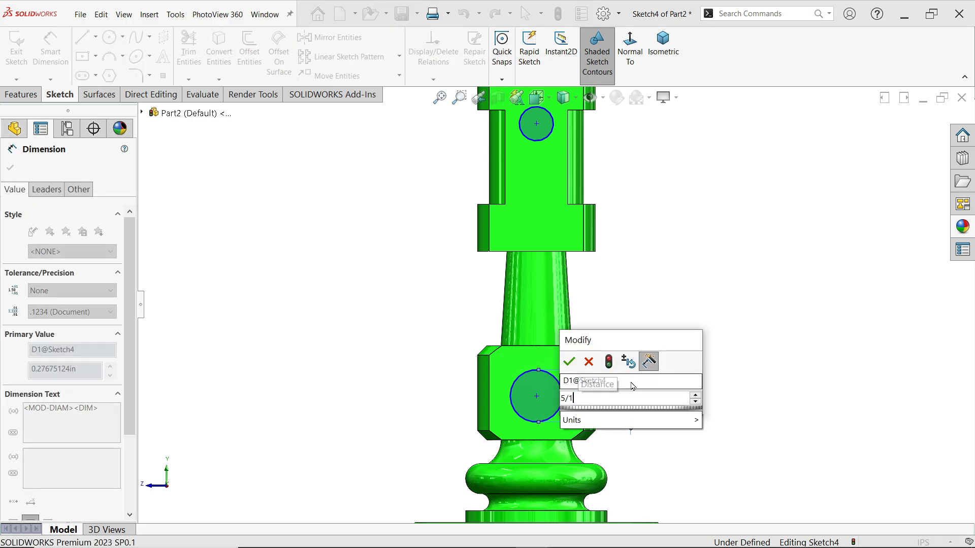
left_click(569, 362)
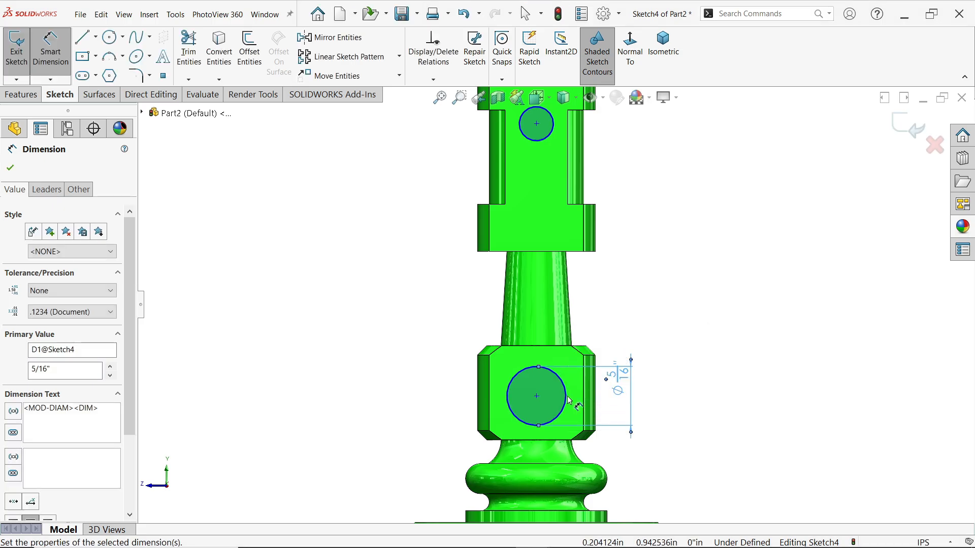
- Dimension the lower circle's center 1/4 in below the top edge of the chamfered collar
left_click(572, 347)
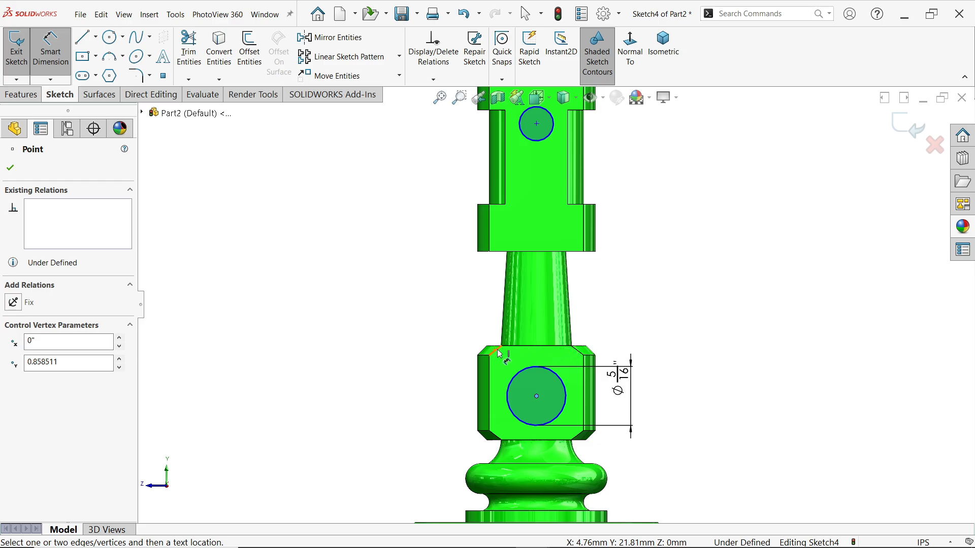
scroll(509, 367, "down", 5)
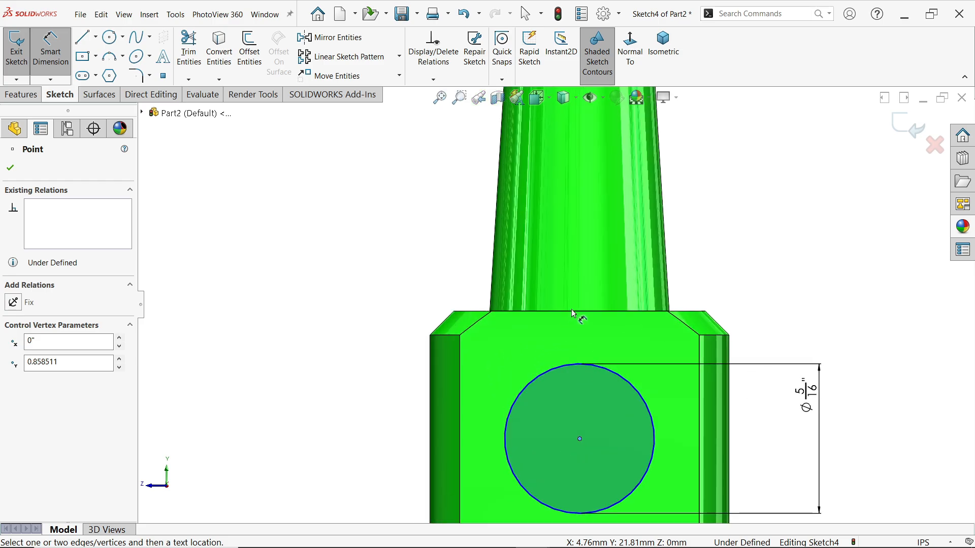
left_click(573, 318)
scroll(571, 315, "up", 3)
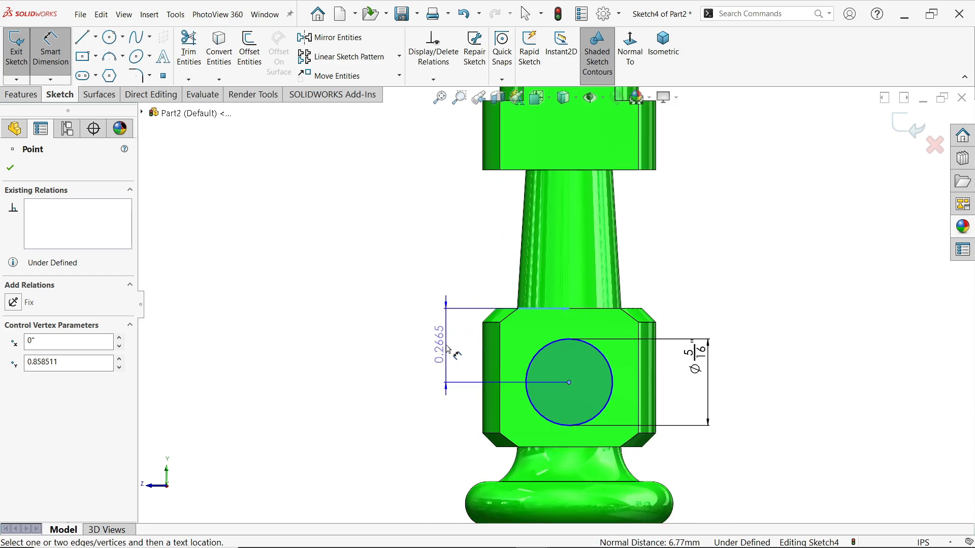
left_click(448, 350)
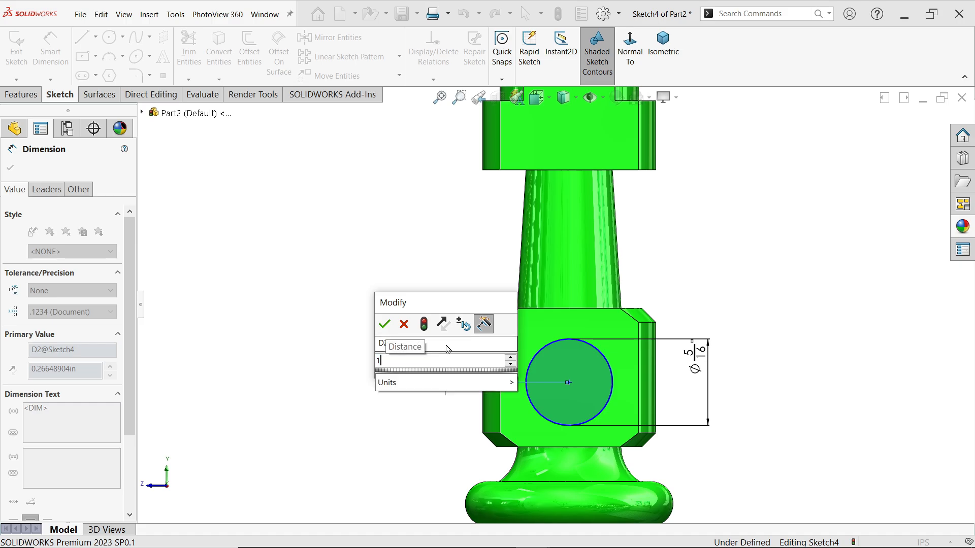
left_click(387, 325)
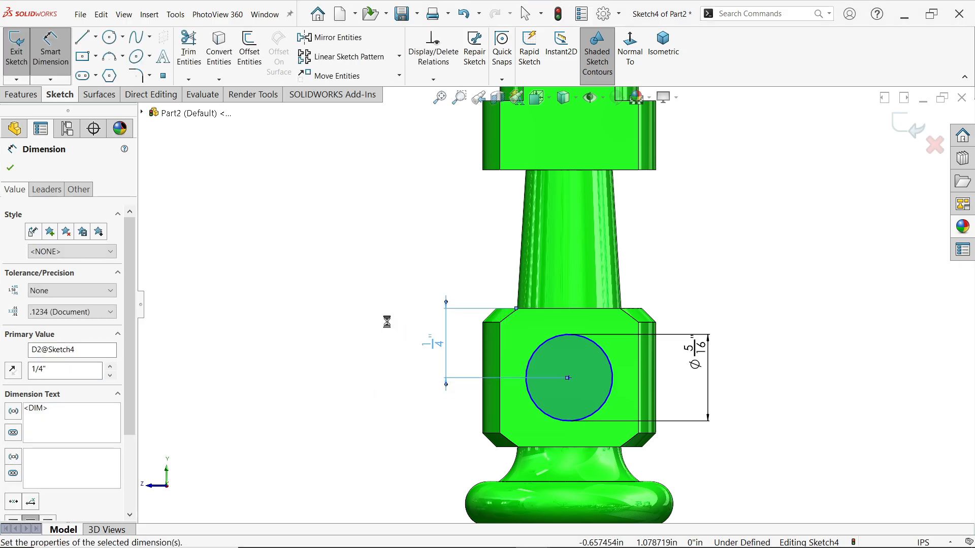
left_click(10, 169)
- Add a vertical relation between the lower circle's center and the origin
scroll(559, 309, "up", 3)
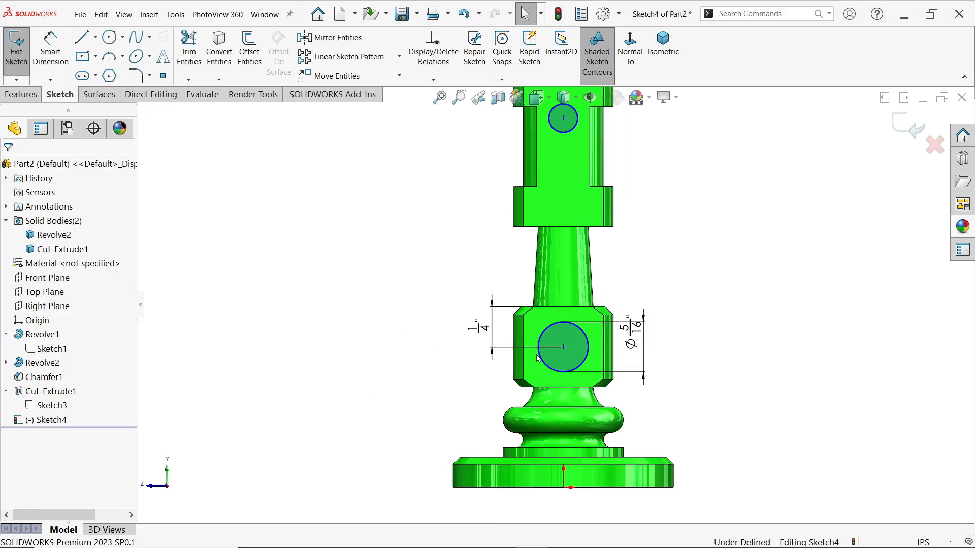
left_click(564, 349)
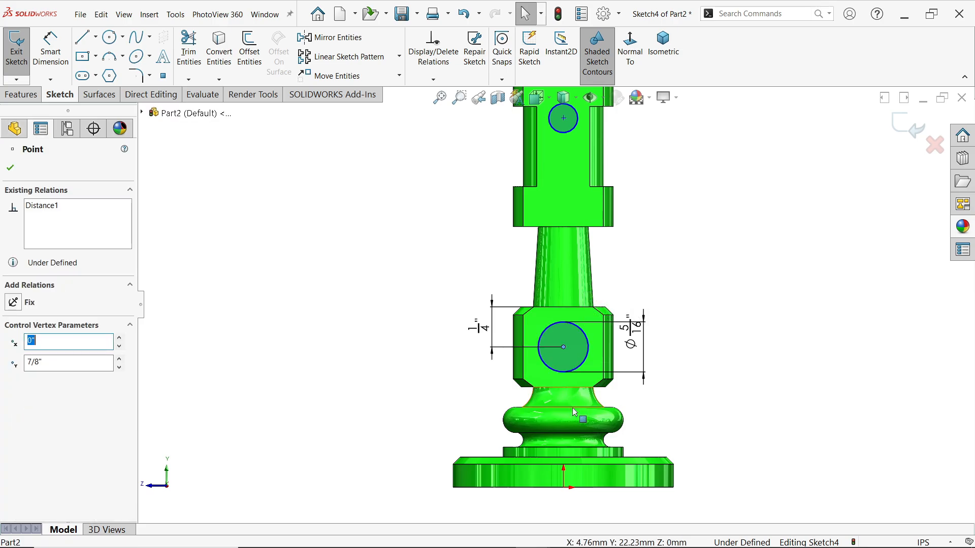
left_click(564, 486, "ctrl")
left_click(610, 444)
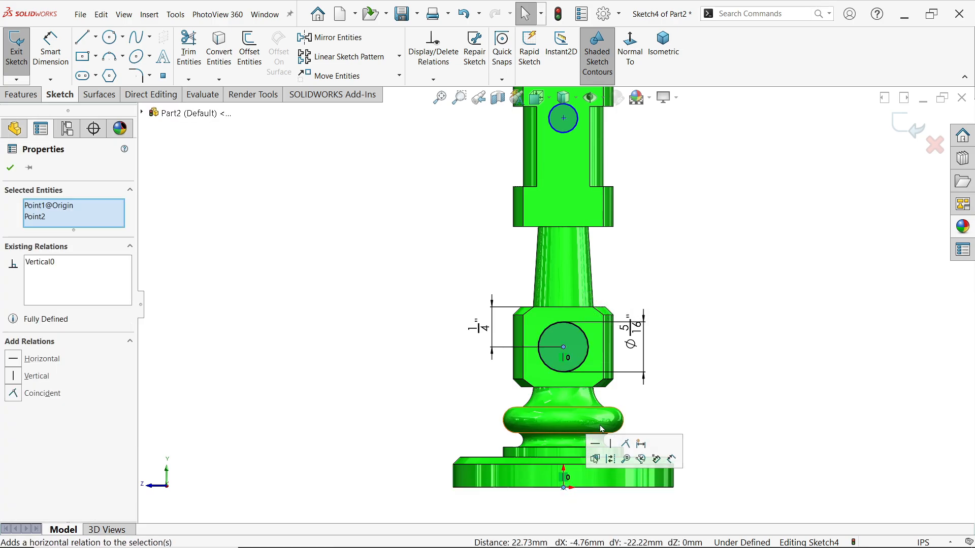
- Add a vertical relation between the centers of the upper and lower circles
left_click(564, 121)
left_click(564, 349, "ctrl")
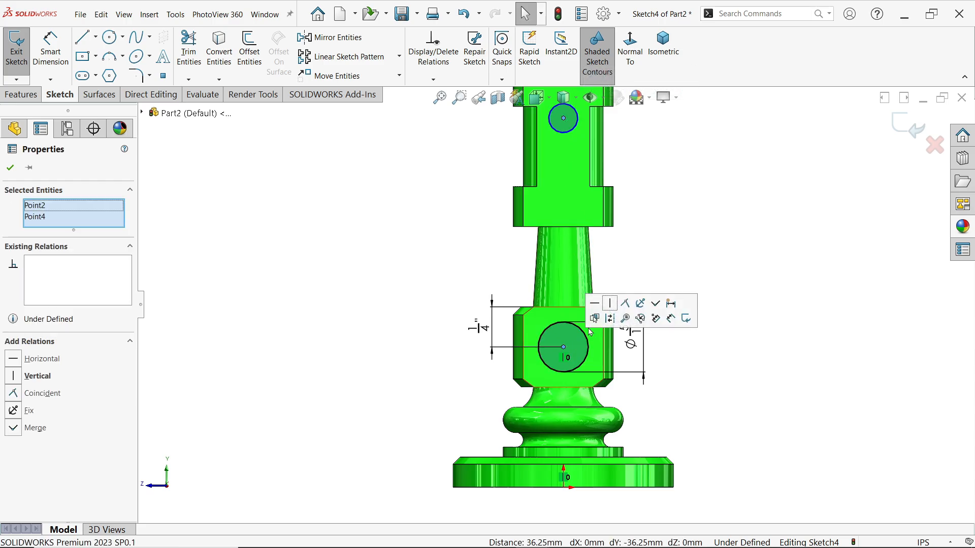
left_click(616, 312)
left_click(682, 219)
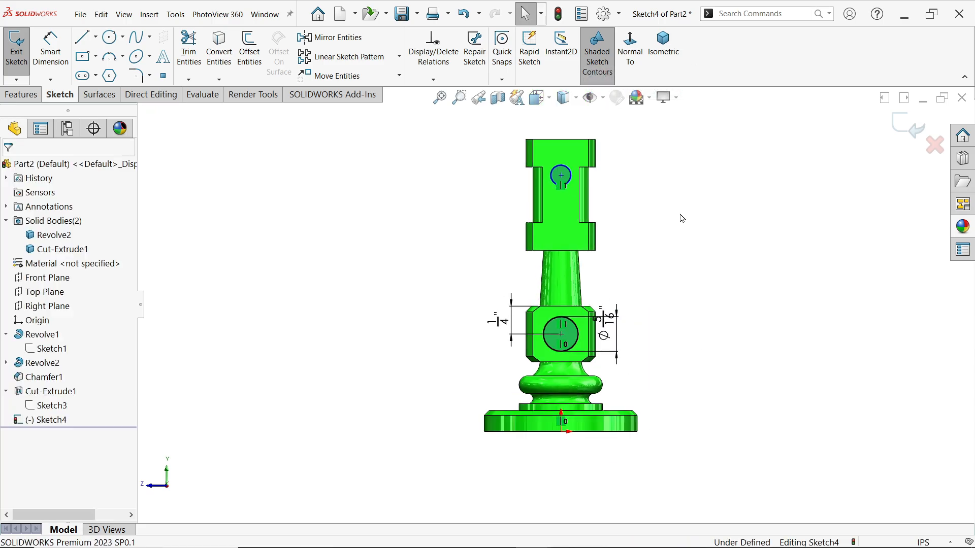
- Set the upper circle's diameter to 1/8 in
scroll(588, 185, "down", 3)
scroll(516, 216, "down", 1)
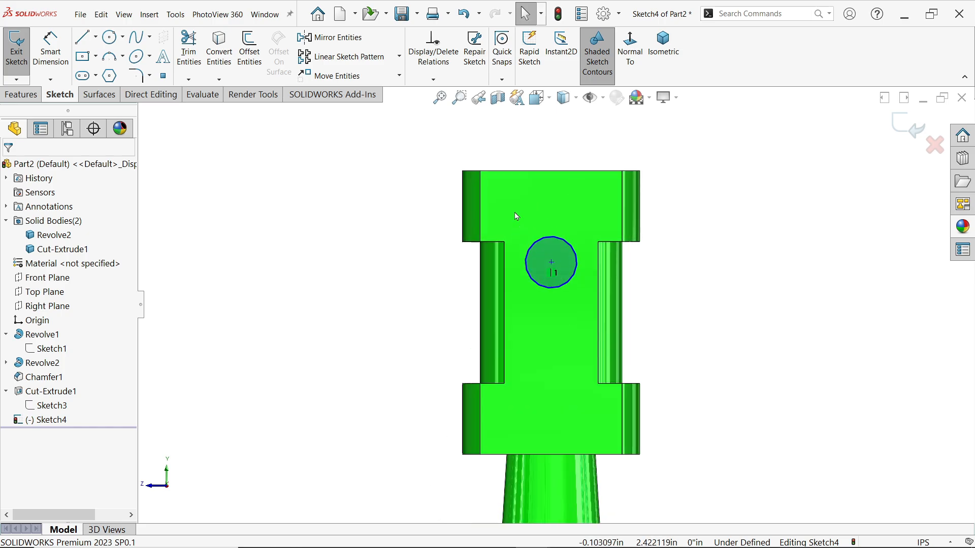
left_click(50, 51)
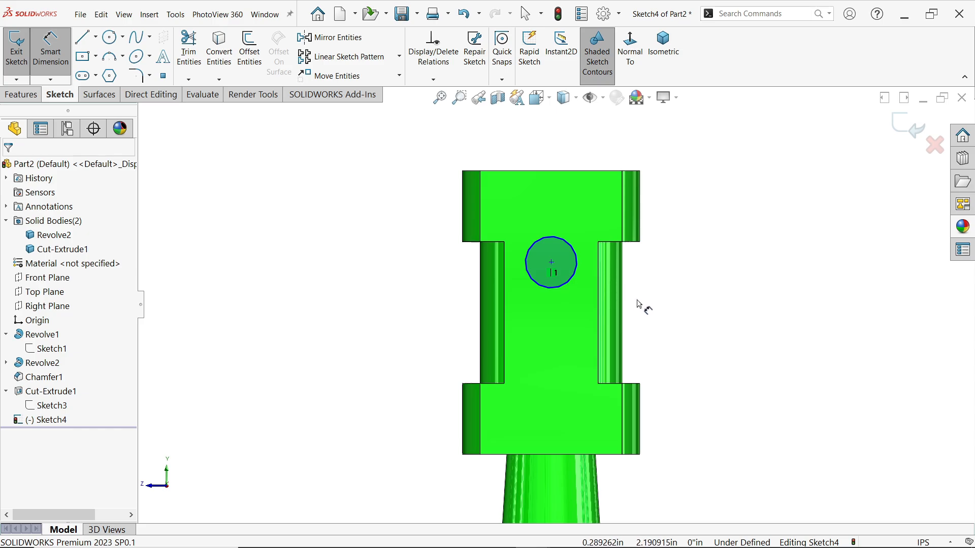
left_click(577, 269)
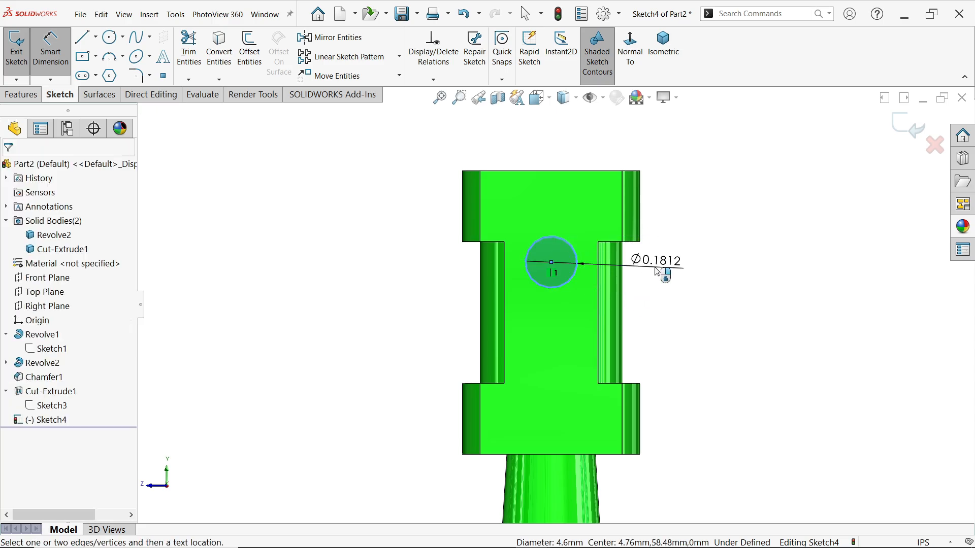
left_click(655, 267)
type("1/4")
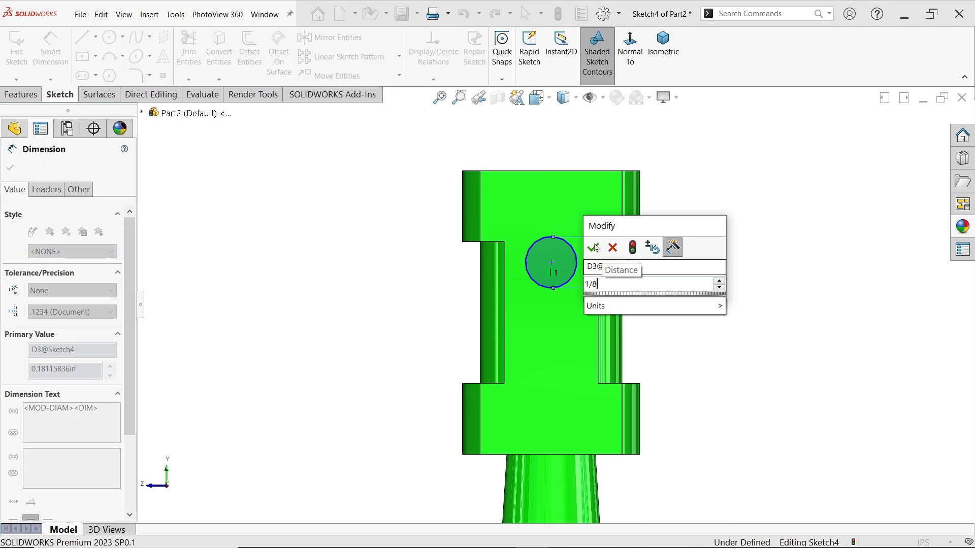
left_click(593, 247)
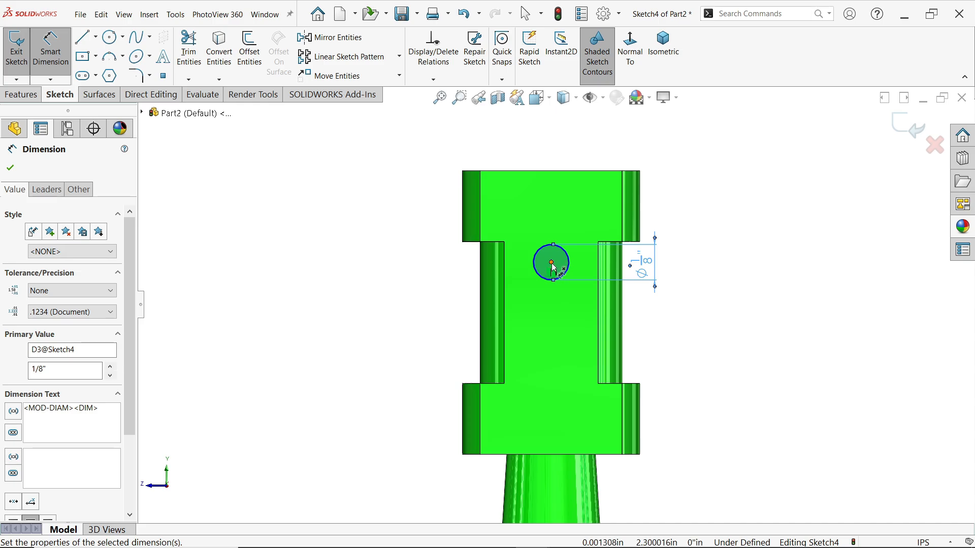
- Dimension the upper circle's center 1/4 in below the upper shoulder edge of the narrowed section
left_click(552, 263)
left_click(499, 247)
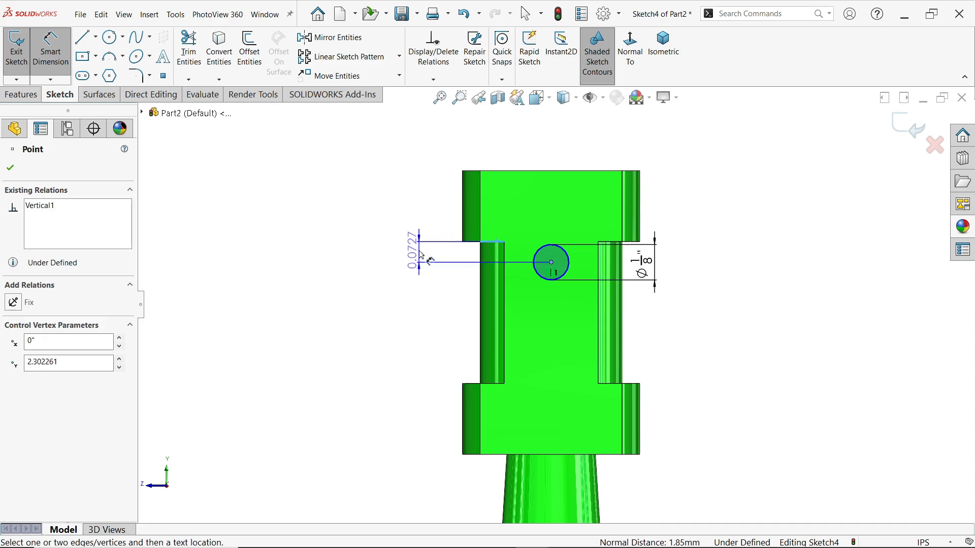
left_click(419, 251)
type("1/4")
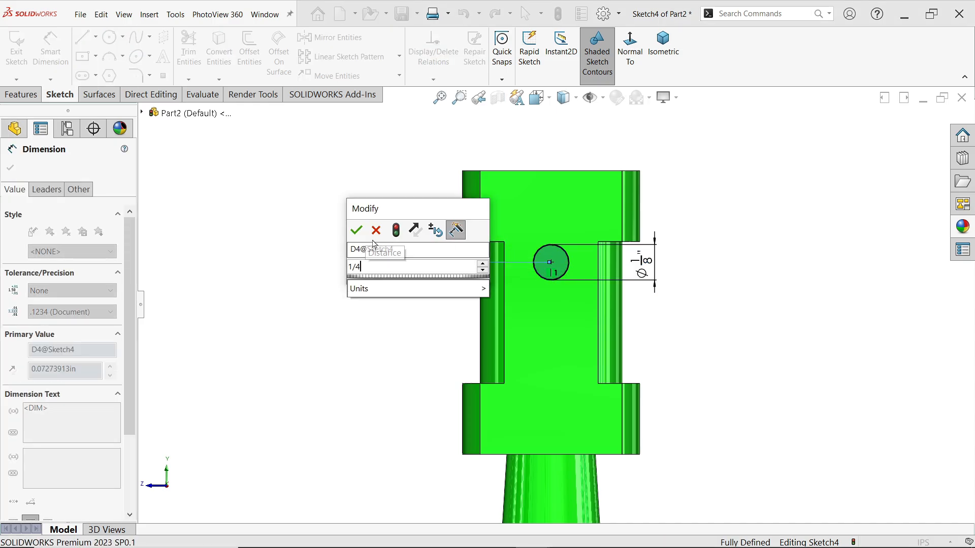
left_click(356, 230)
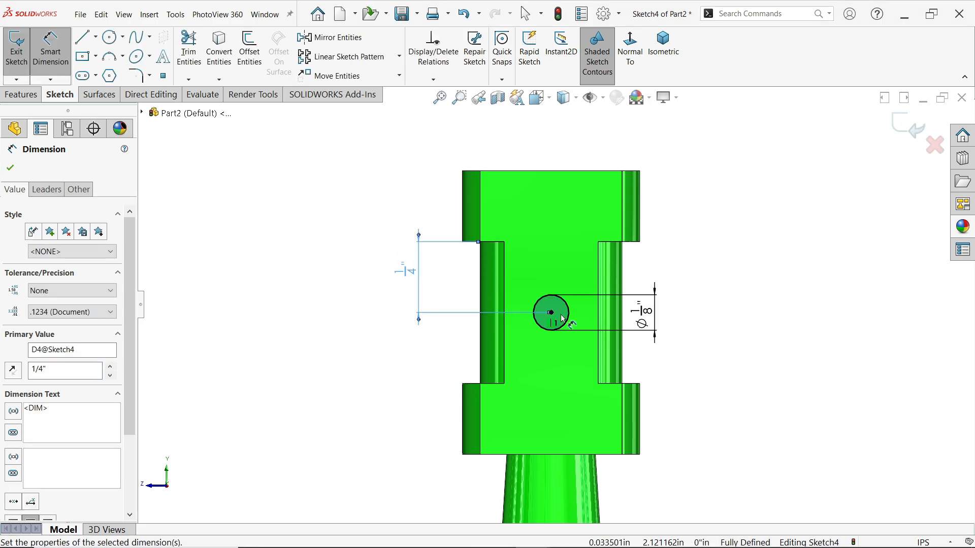
- Extrude-cut both sketched circles Through All to make the two cross holes in the post
scroll(690, 290, "down", 2)
scroll(655, 314, "down", 2)
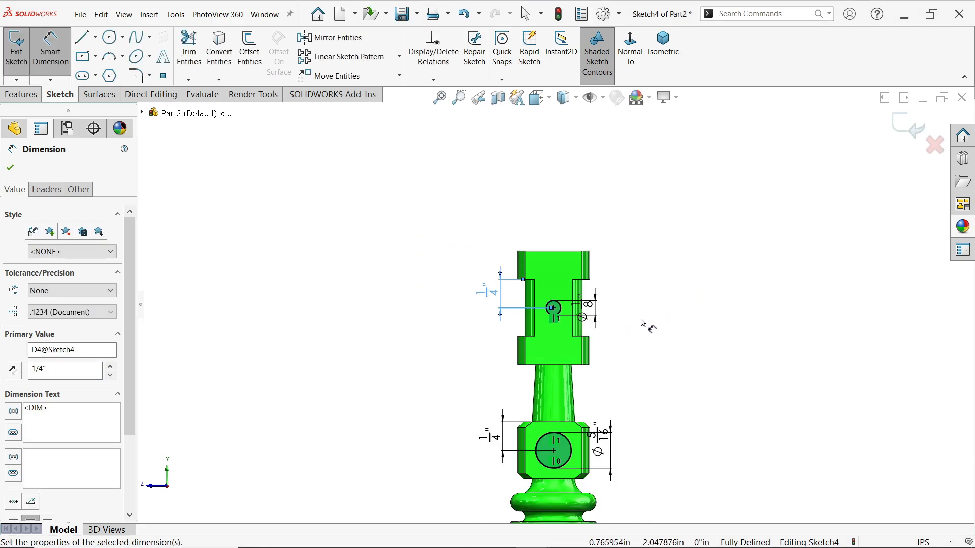
left_click(26, 100)
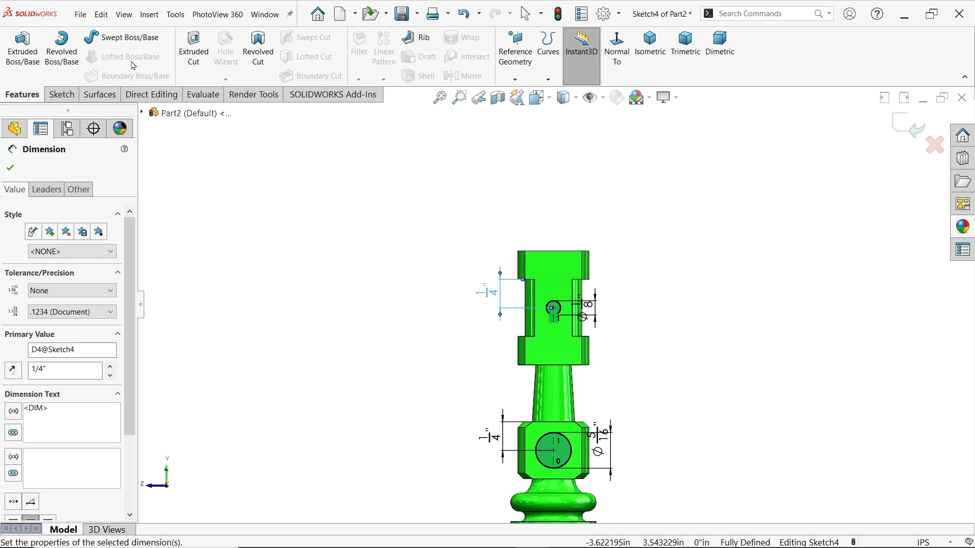
left_click(194, 49)
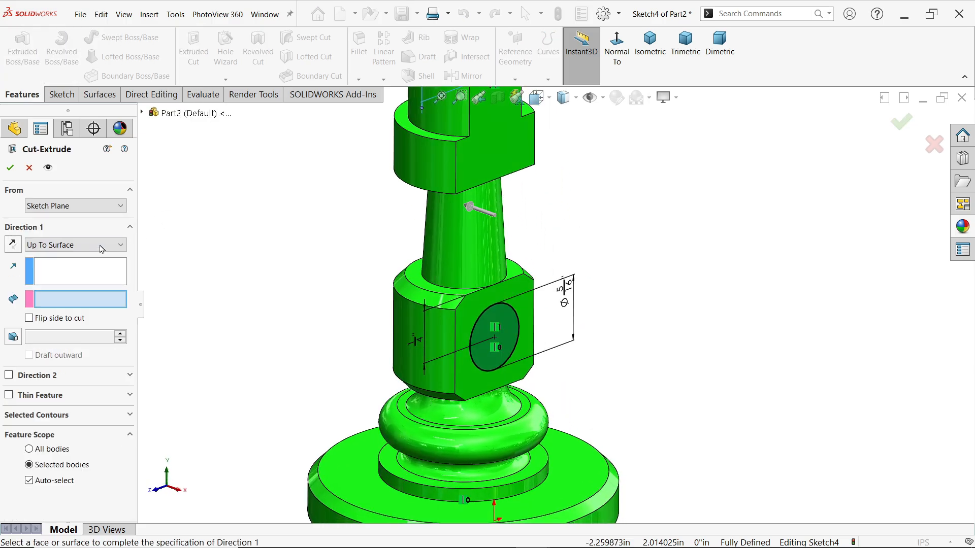
left_click(47, 245)
left_click(51, 266)
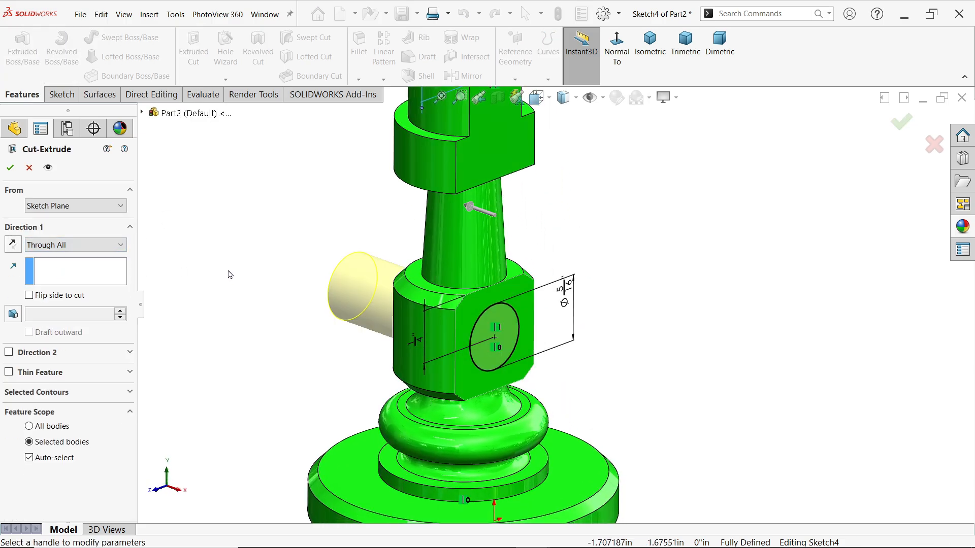
key("f")
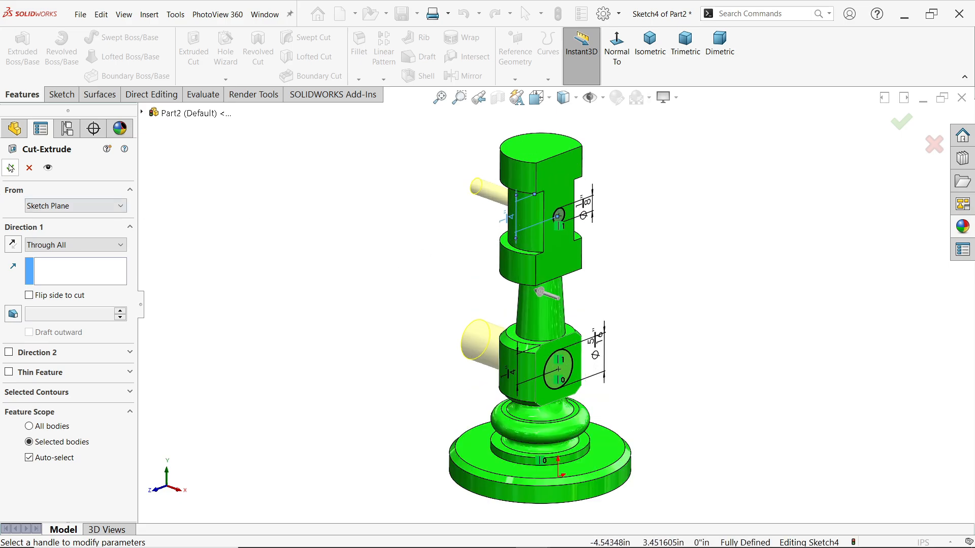
left_click(11, 167)
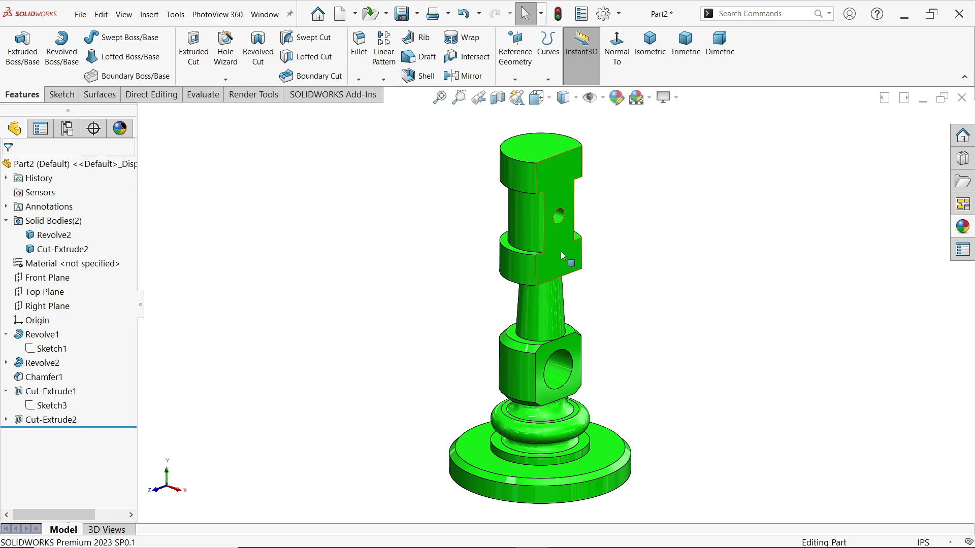
- On the upper flat face, sketch a circle about 0.29 in in diameter, concentric with the small hole
scroll(560, 236, "down", 2)
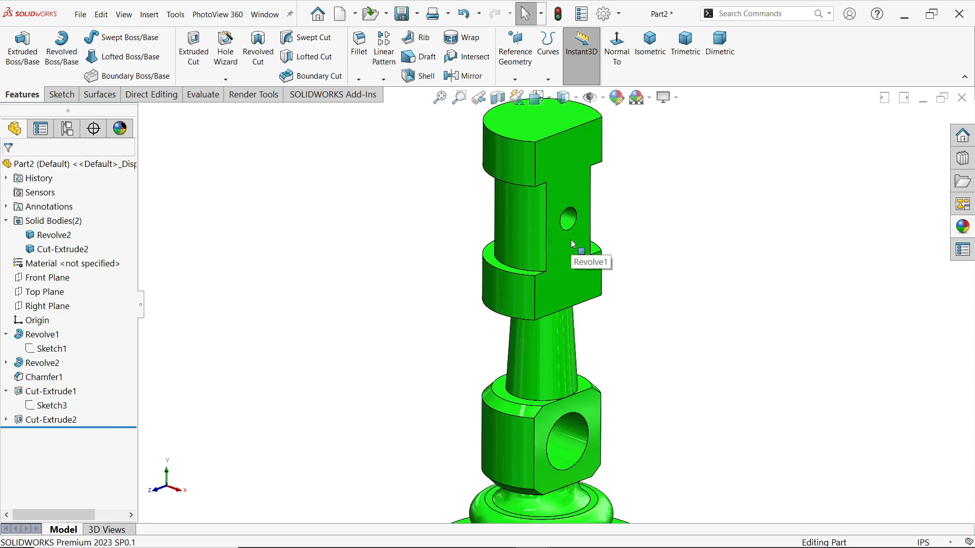
left_click(560, 246)
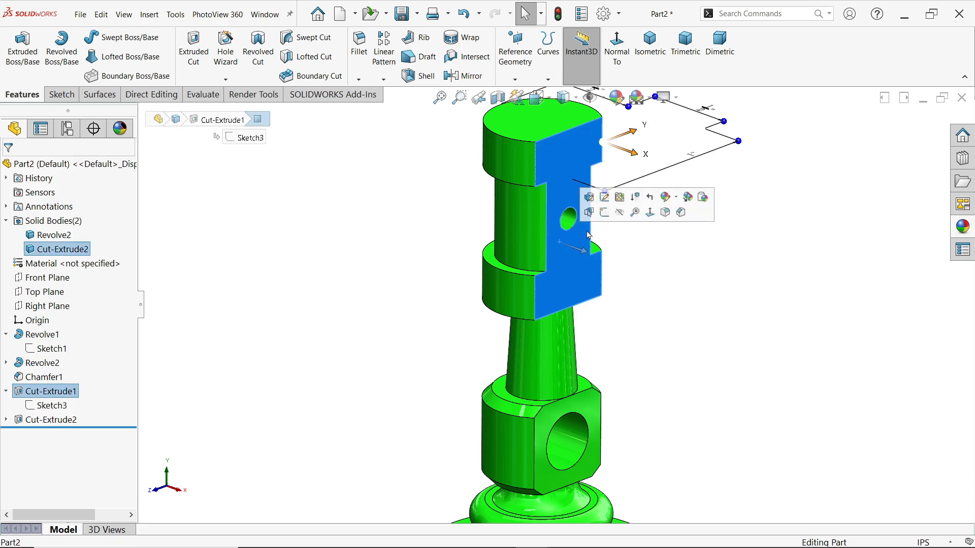
left_click(608, 214)
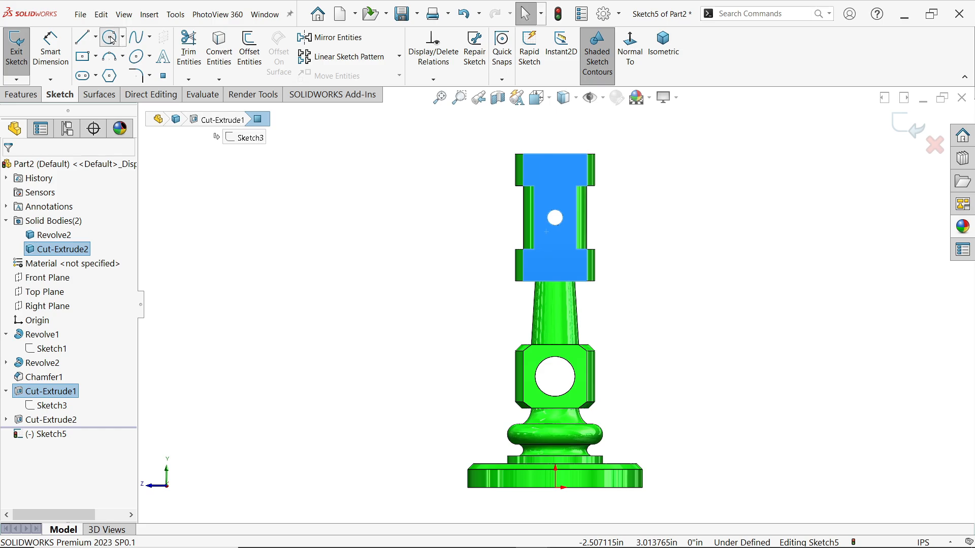
left_click(111, 37)
scroll(566, 179, "down", 5)
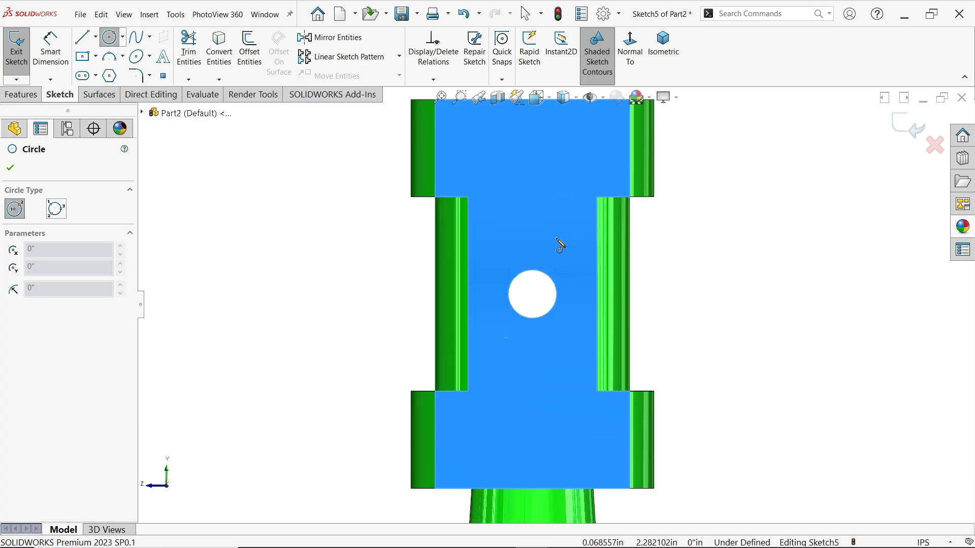
left_click(532, 294)
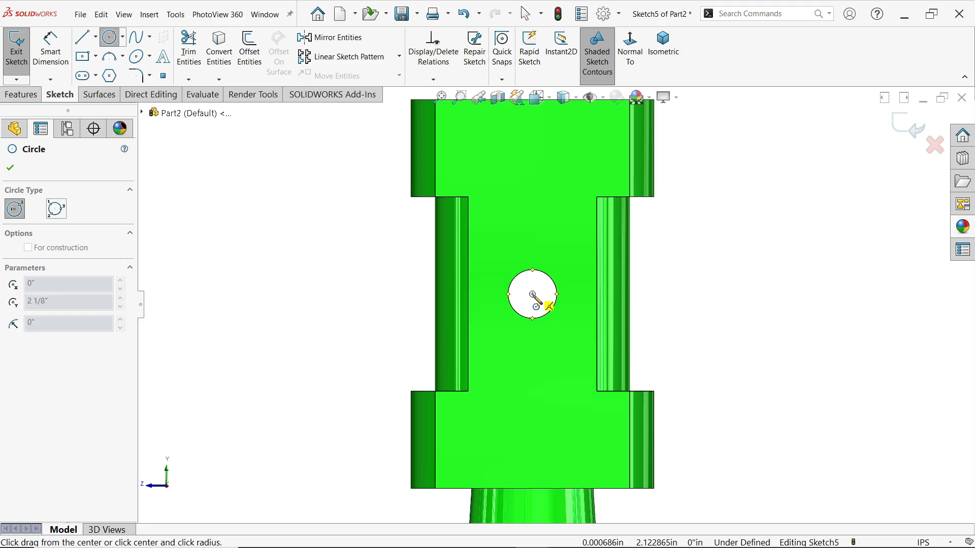
left_click(542, 242)
key("Escape")
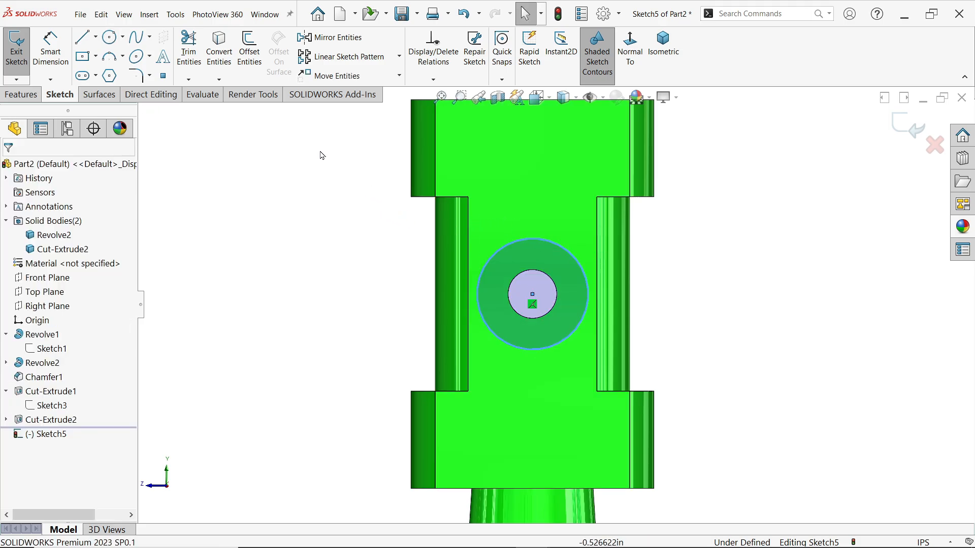
- Set the new concentric circle's diameter to 1/4 in
left_click(49, 62)
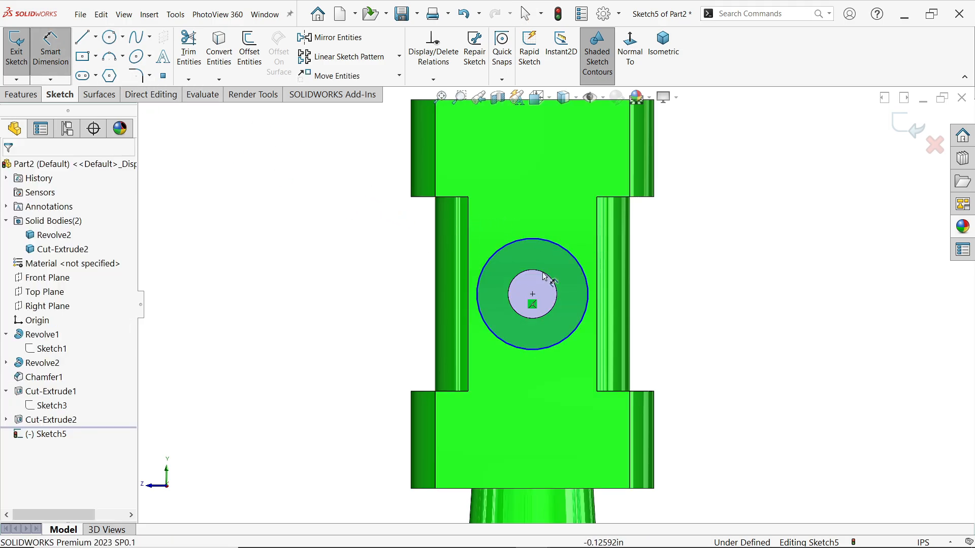
left_click(589, 299)
left_click(660, 291)
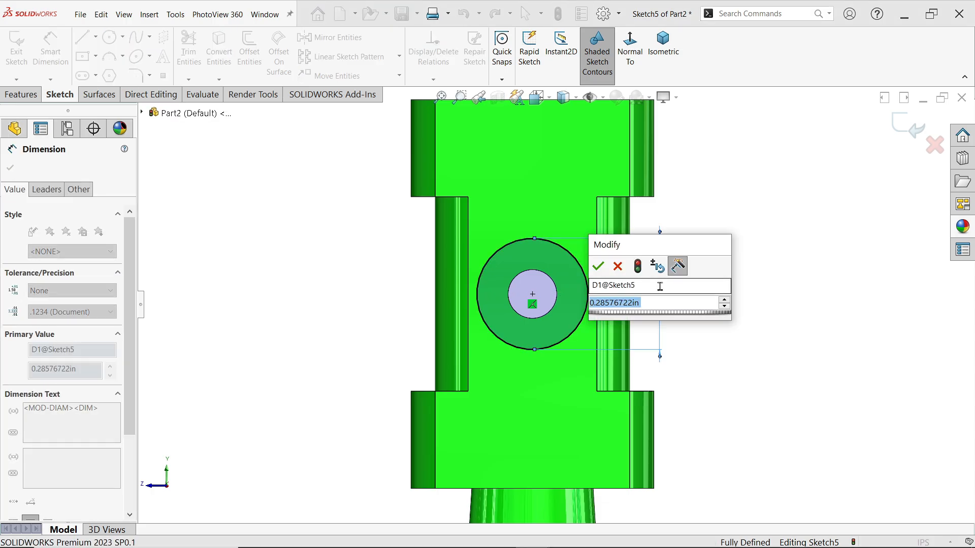
type("1/4")
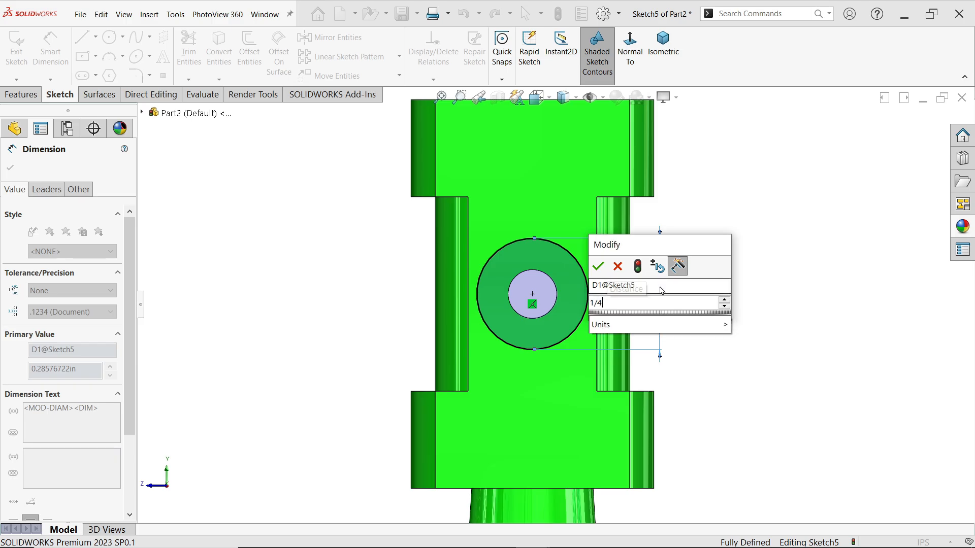
left_click(599, 266)
- Start an extruded cut of the 1/4 in circle, beginning from a 0.25 in offset
scroll(706, 267, "up", 3)
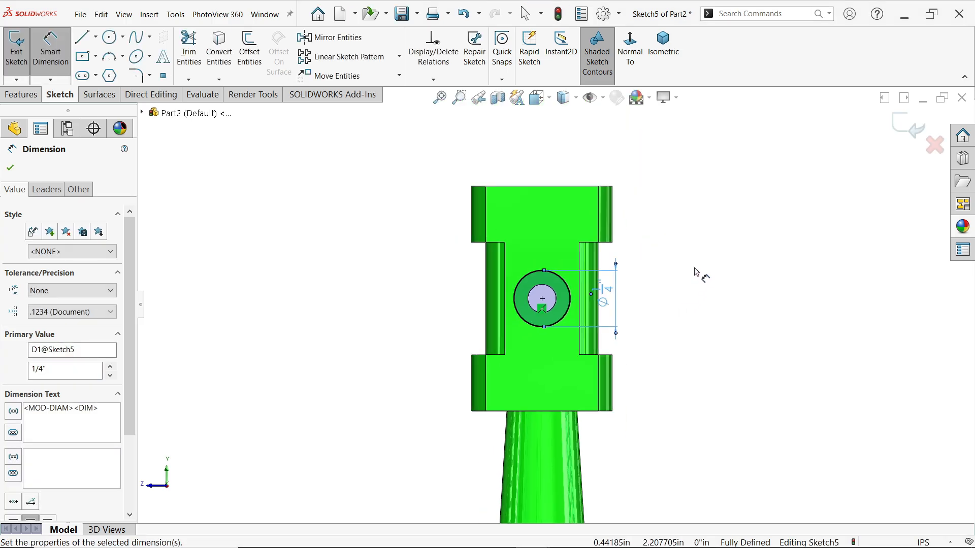
middle_click_drag(693, 272, 723, 307)
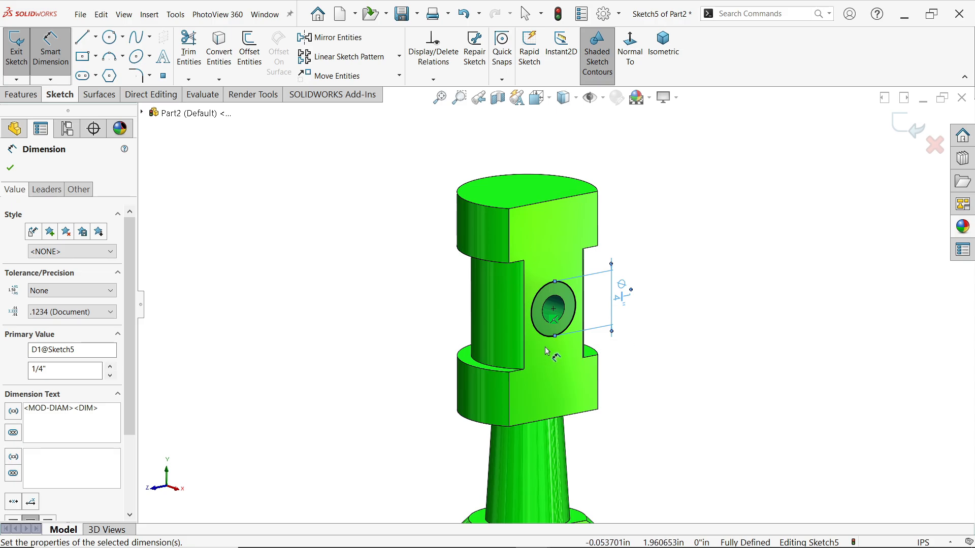
scroll(550, 350, "down", 2)
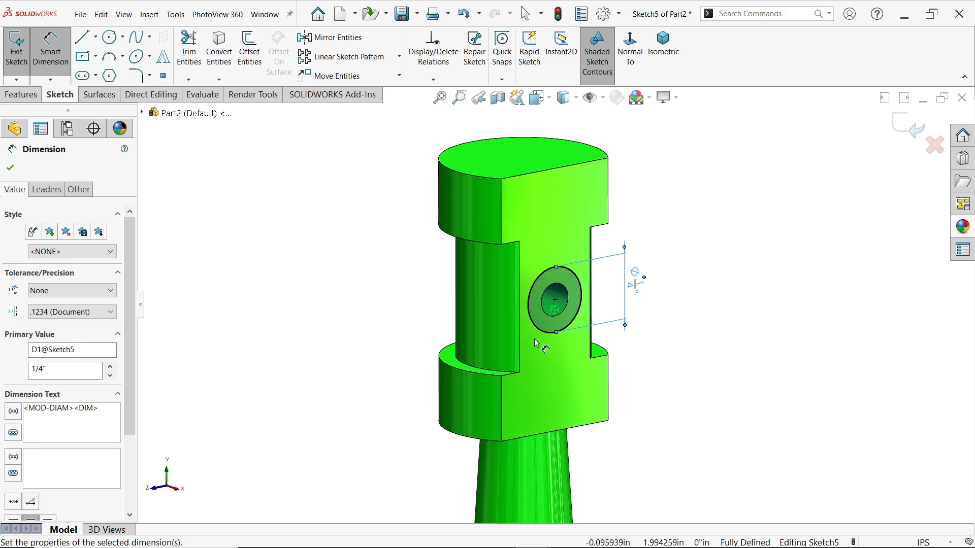
left_click(18, 95)
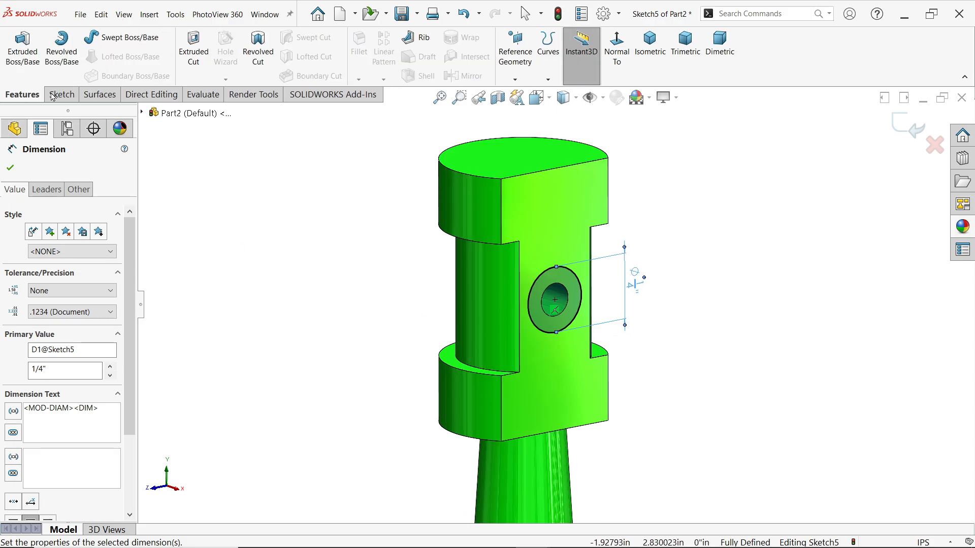
left_click(199, 56)
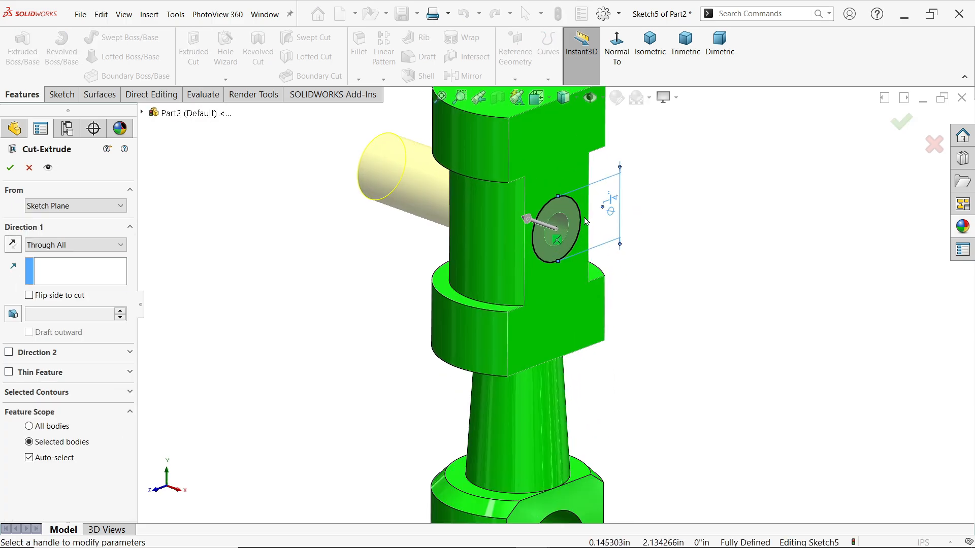
left_click(66, 210)
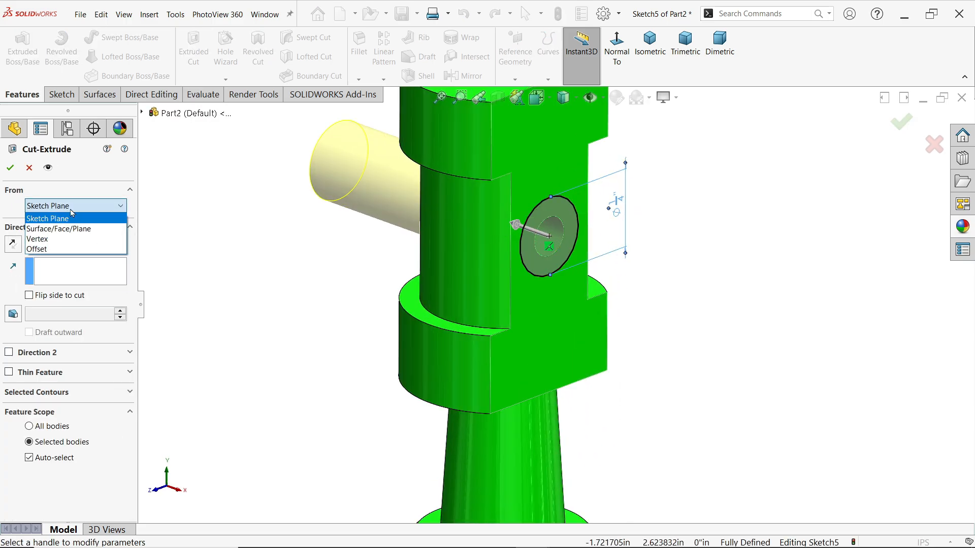
left_click(51, 244)
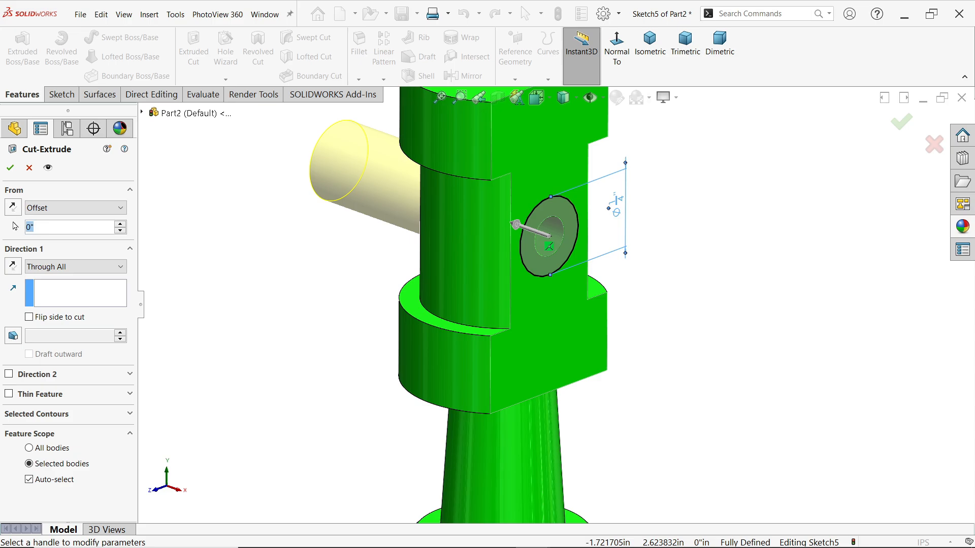
type("0.25")
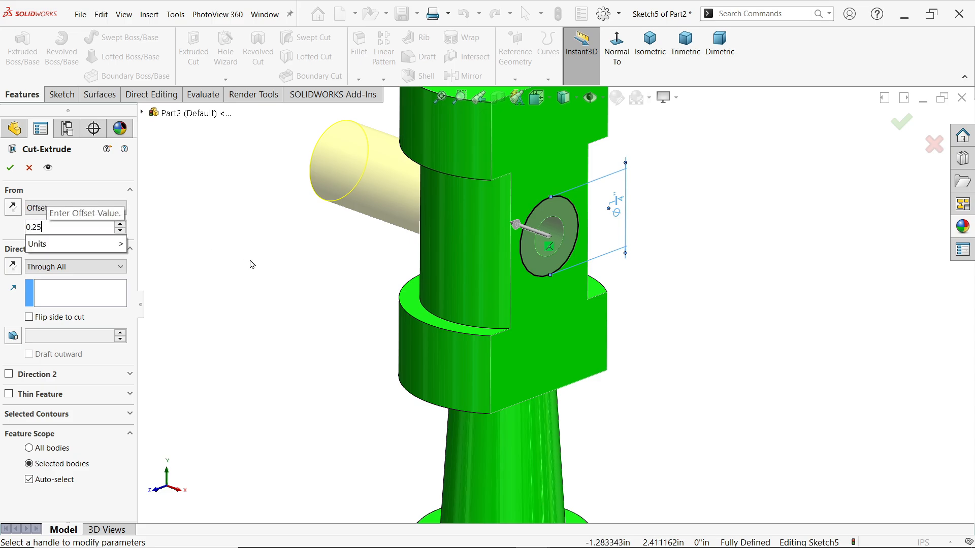
key("Return")
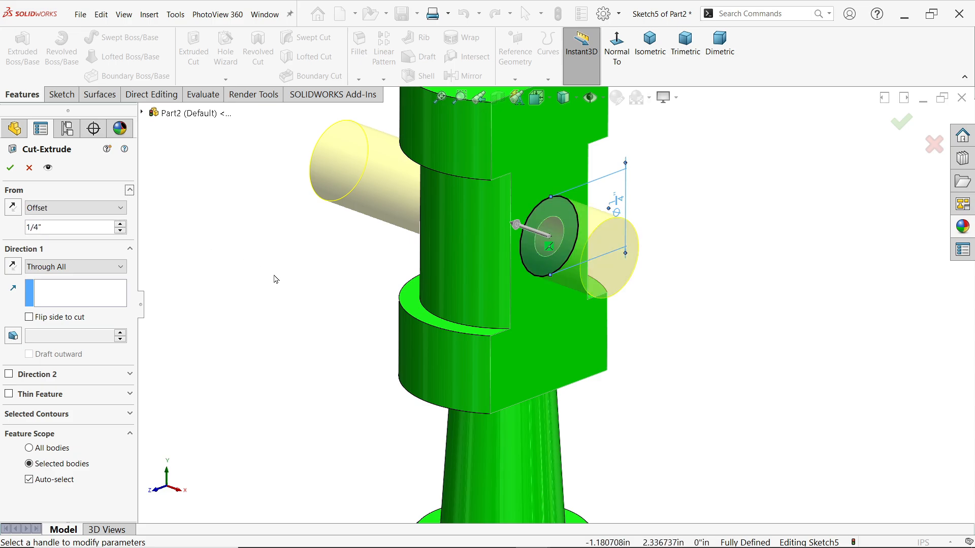
- Reverse the start offset so it goes into the post, and complete the cut as Through All
left_click(13, 207)
middle_click_drag(304, 283, 354, 264)
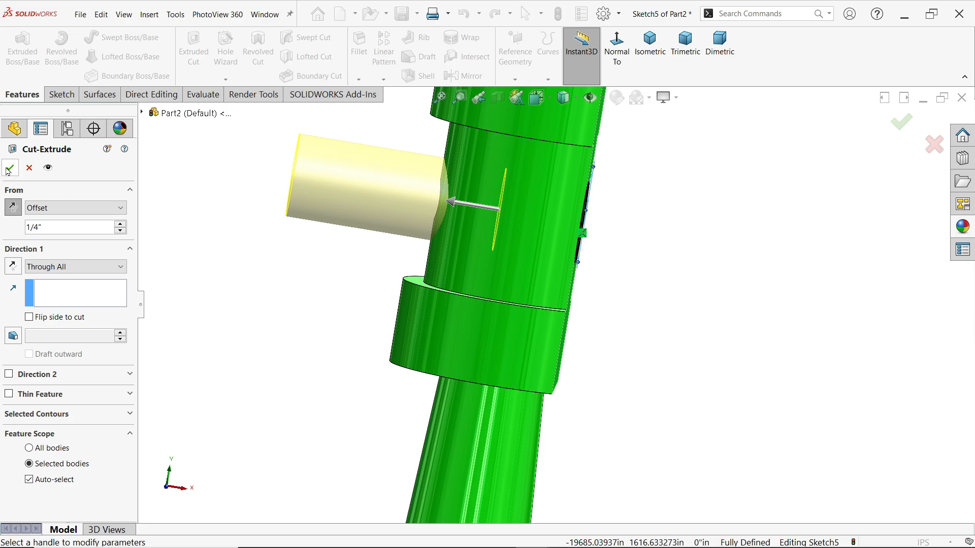
left_click(42, 273)
left_click(46, 276)
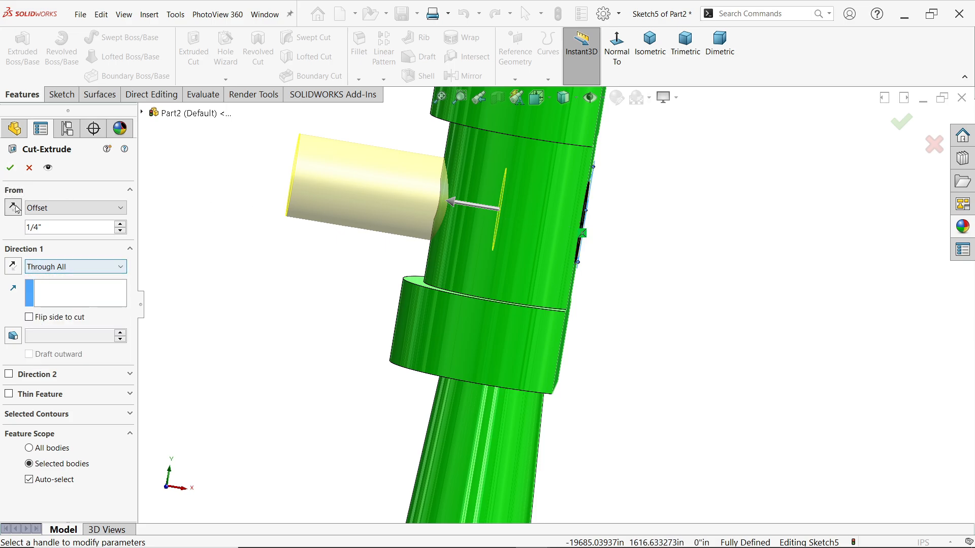
left_click(13, 172)
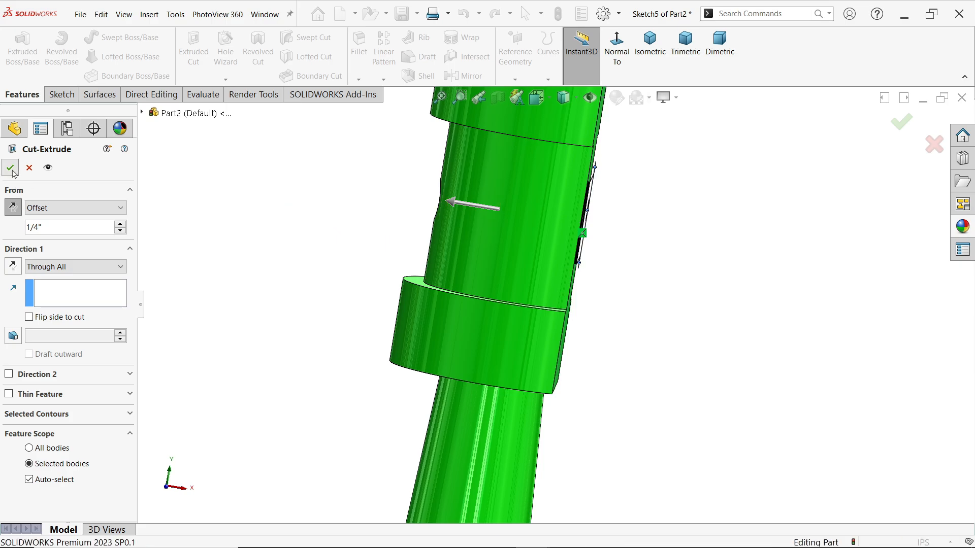
- Section the model along the Front Plane and examine the counterbored upper hole in isometric view
middle_click_drag(403, 228, 490, 261)
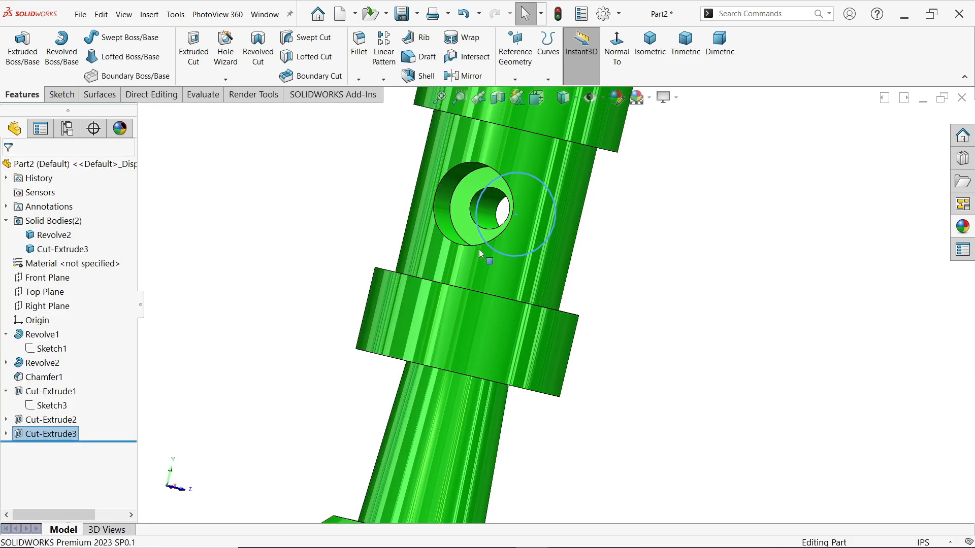
left_click(359, 204)
middle_click_drag(384, 215, 483, 144)
left_click(640, 70)
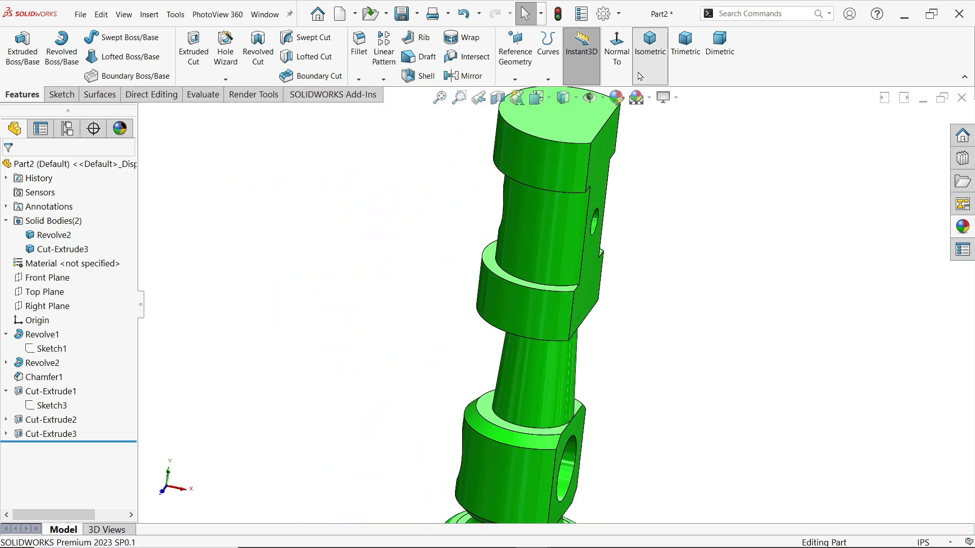
left_click(51, 284)
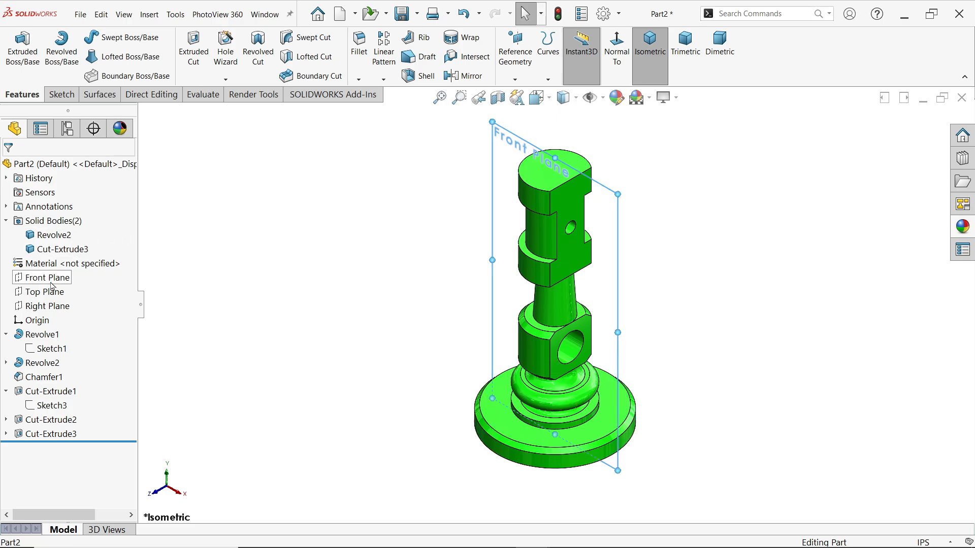
left_click(500, 103)
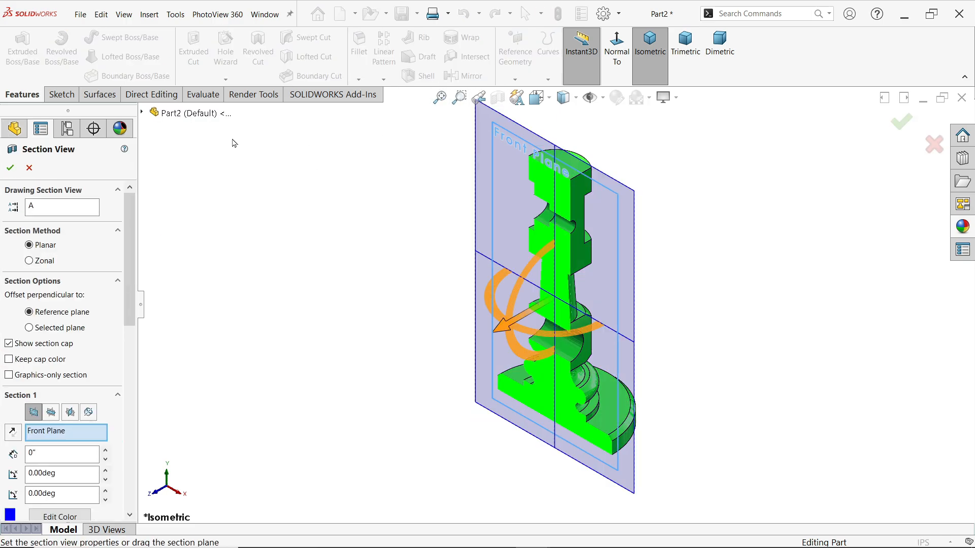
left_click(9, 168)
scroll(574, 226, "down", 6)
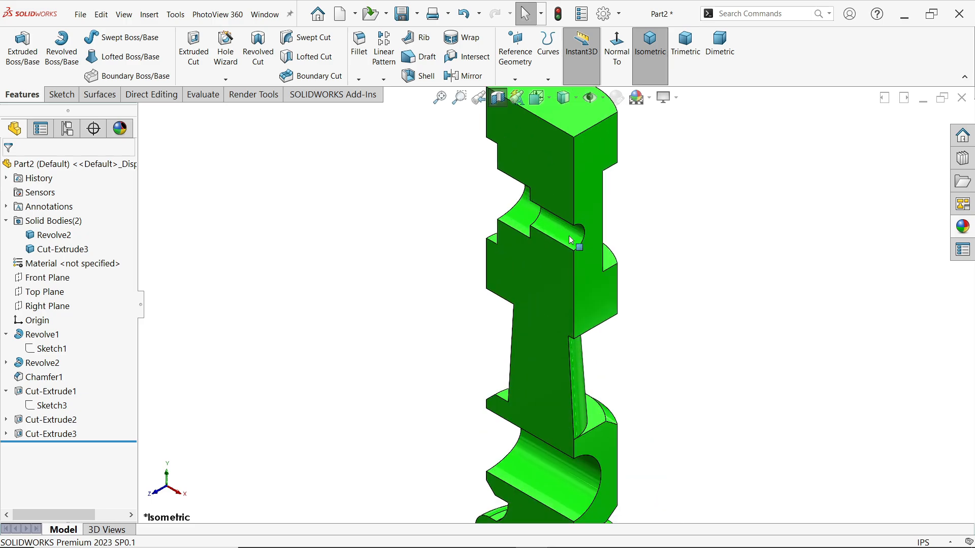
- Measure the length of the straight section edge along the smaller bore of the counterbored upper hole
scroll(601, 208, "down", 4)
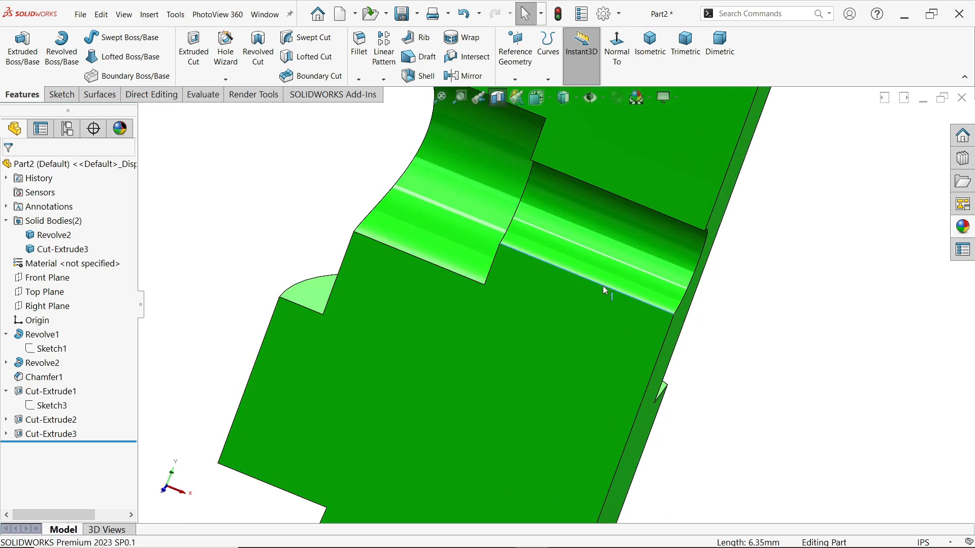
left_click(198, 95)
left_click(95, 48)
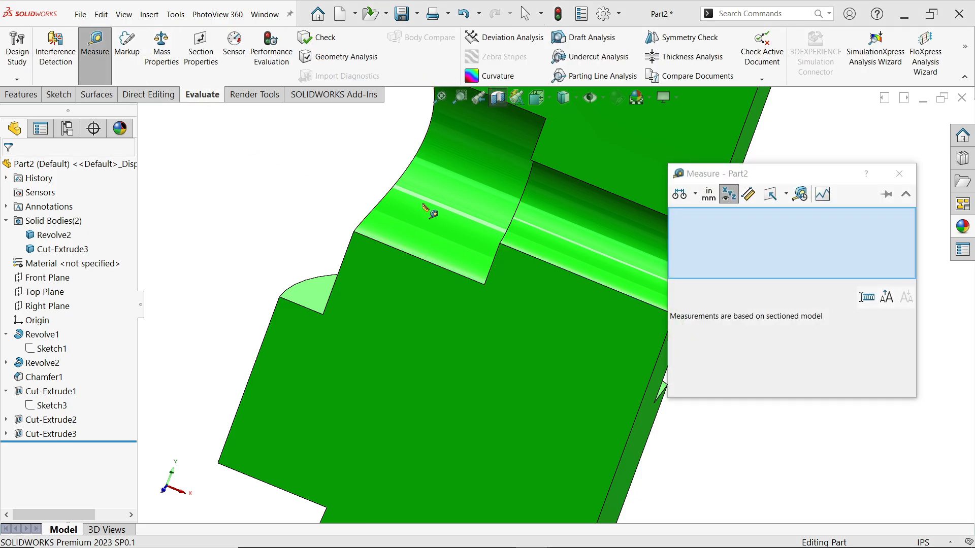
left_click(623, 273)
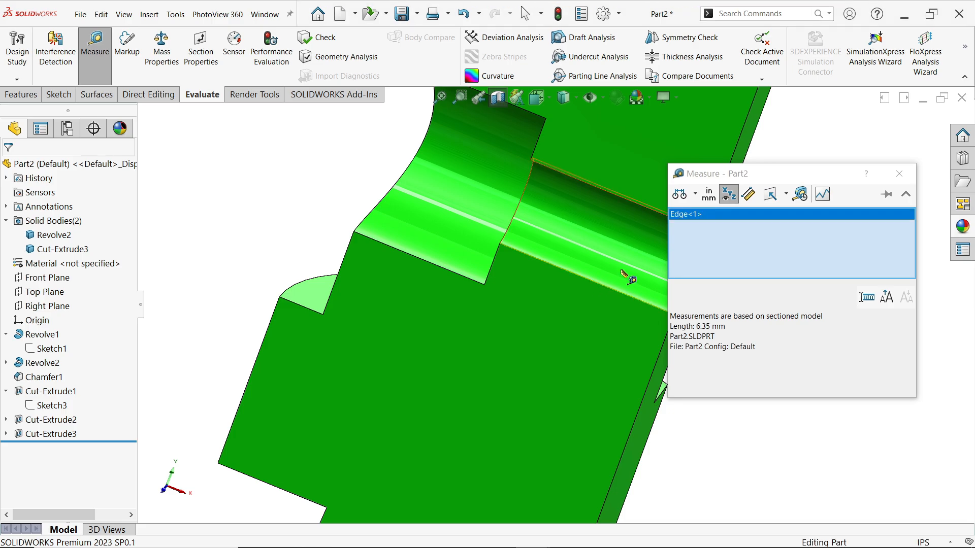
left_click_drag(753, 177, 789, 196)
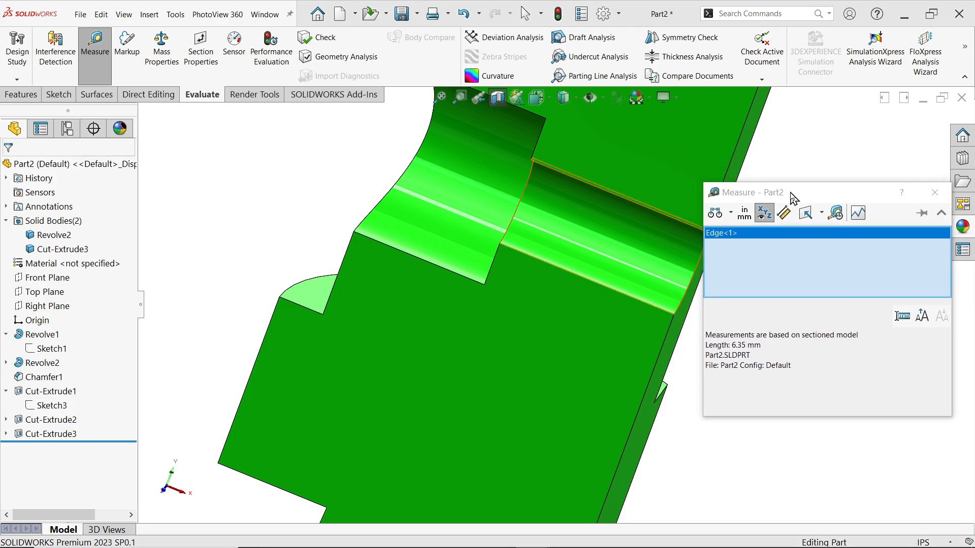
- Switch the measurement length unit to inches, reread the bore edge's length, and finish measuring
left_click(745, 214)
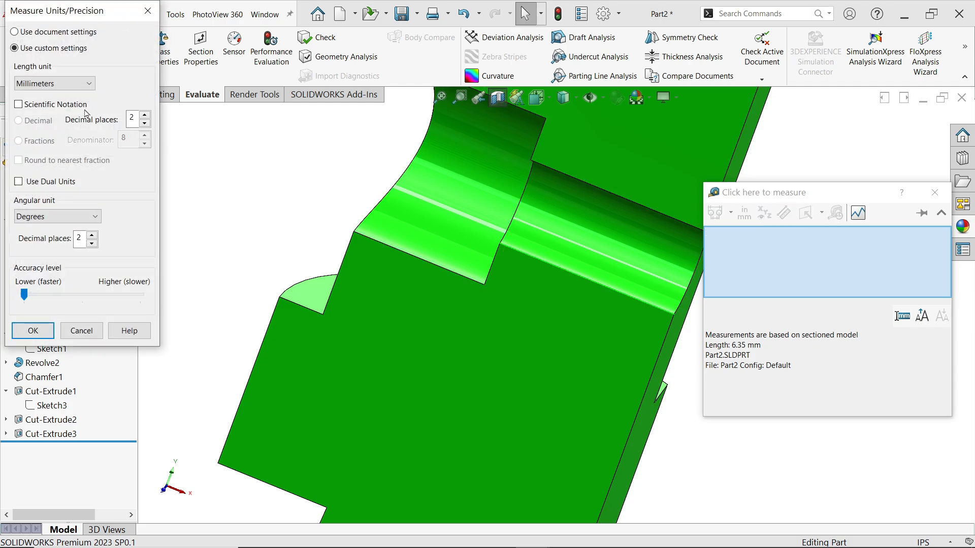
left_click(72, 85)
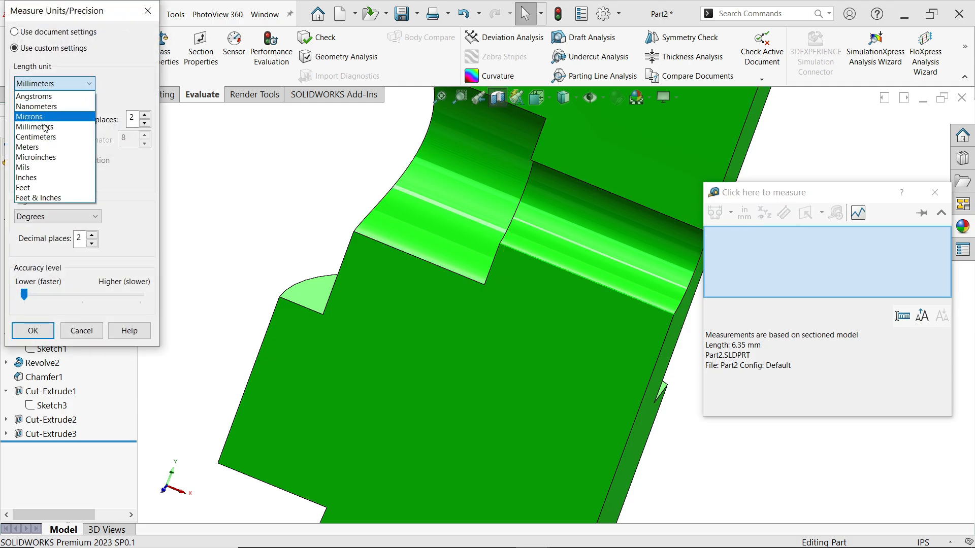
left_click(37, 179)
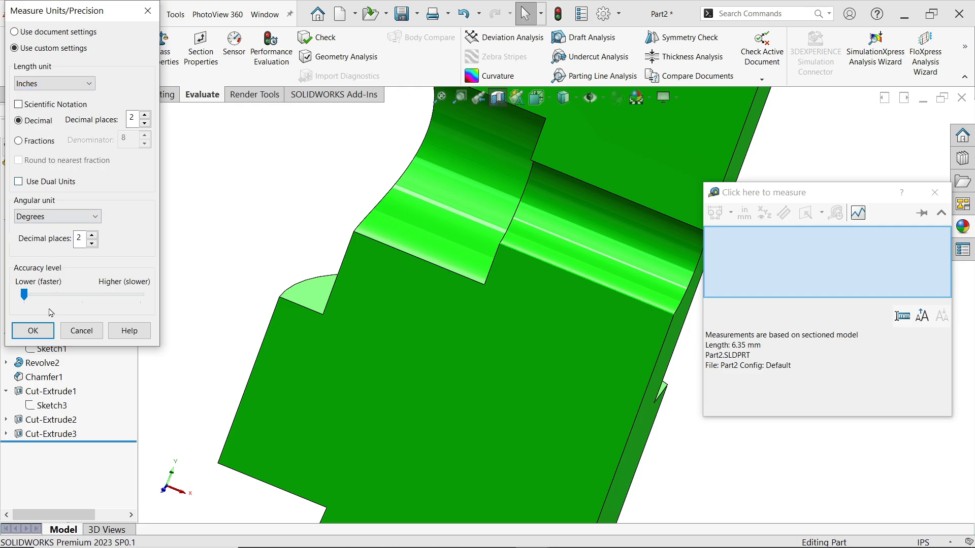
left_click(32, 331)
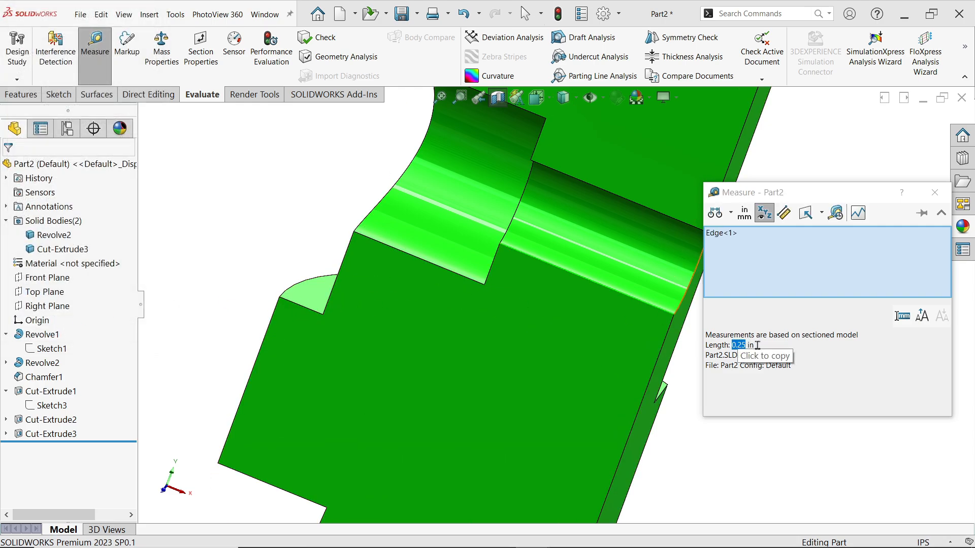
left_click(934, 191)
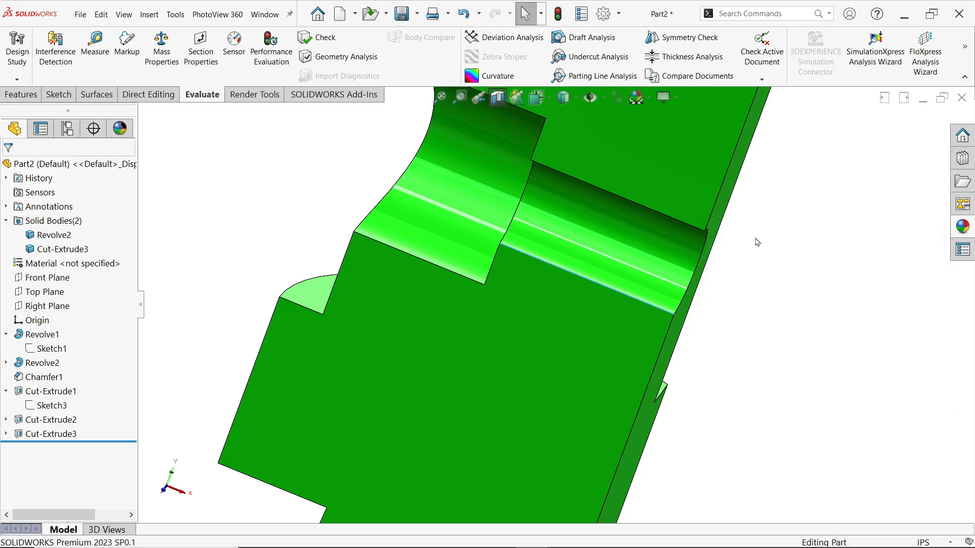
- Turn off the section view and show the whole post in isometric view
scroll(757, 242, "up", 2)
scroll(732, 279, "up", 2)
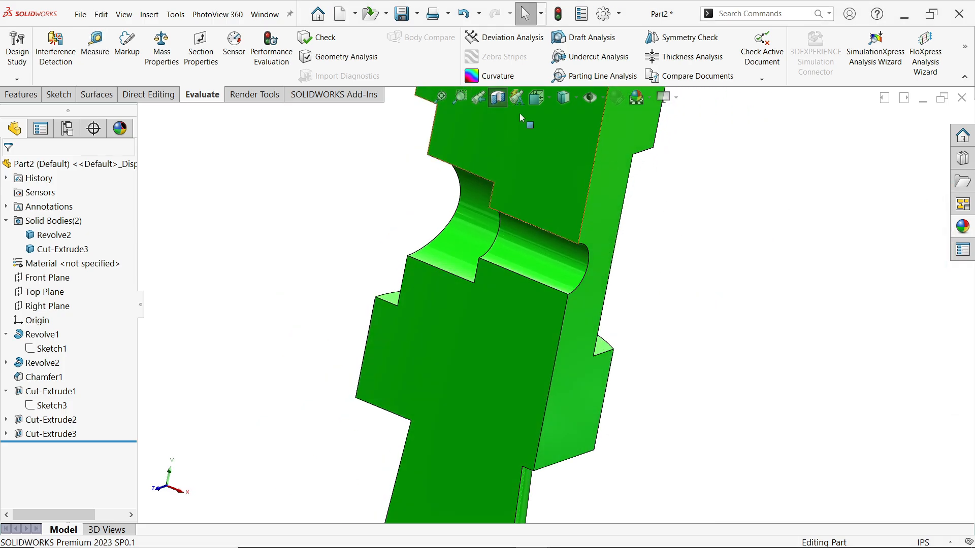
left_click(15, 98)
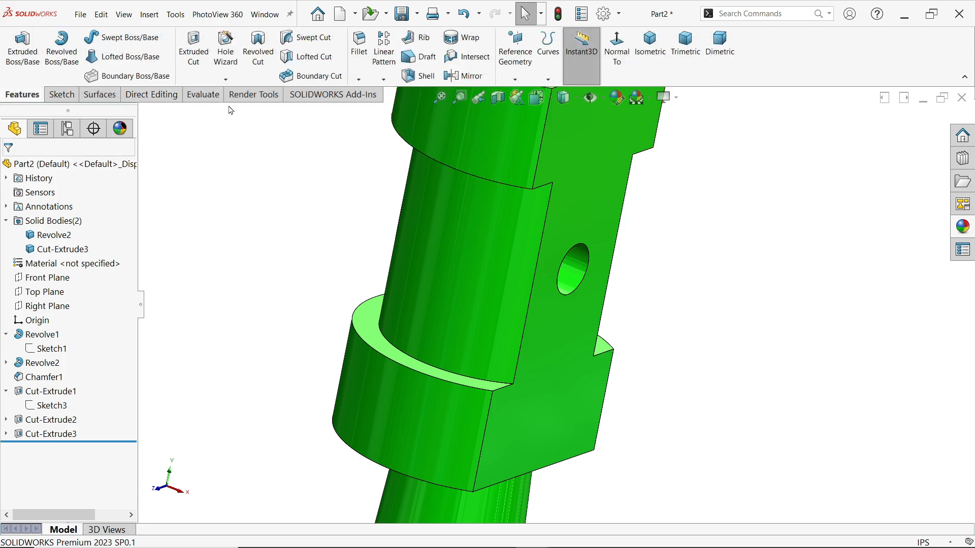
left_click(650, 53)
scroll(453, 414, "down", 4)
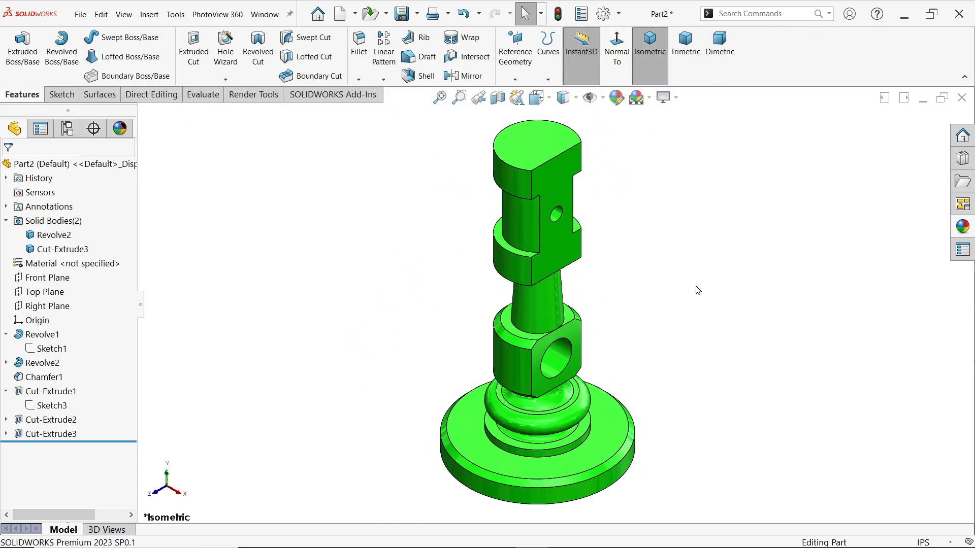
- Start a sketch on the base's upper face and draw a center rectangle about 0.24 in wide on the side opposite the post's flat
left_click(455, 417)
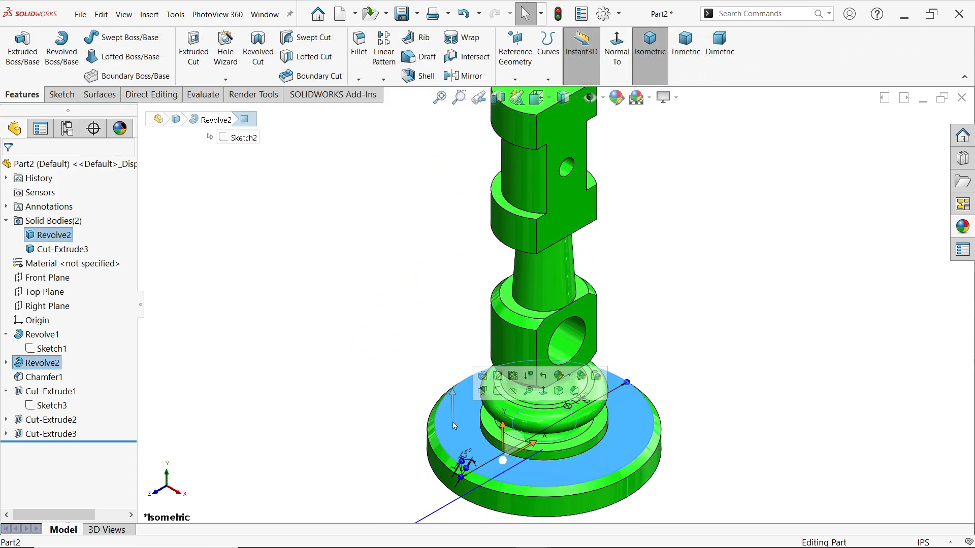
left_click(498, 395)
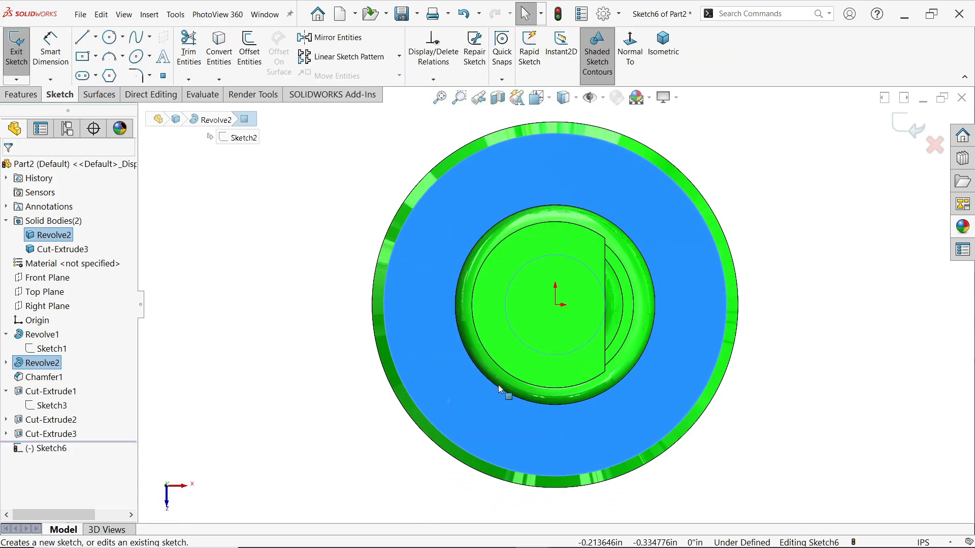
left_click(82, 57)
left_click(490, 305)
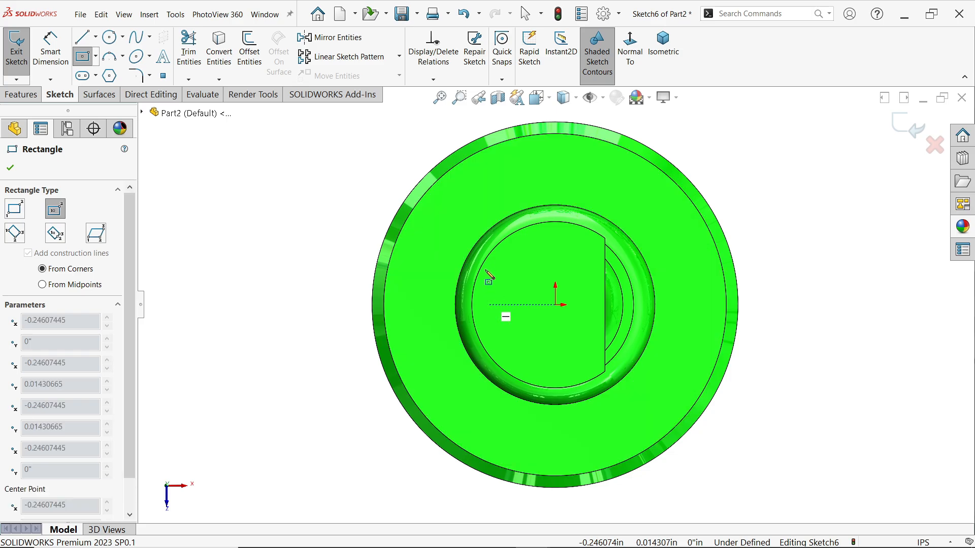
left_click(457, 180)
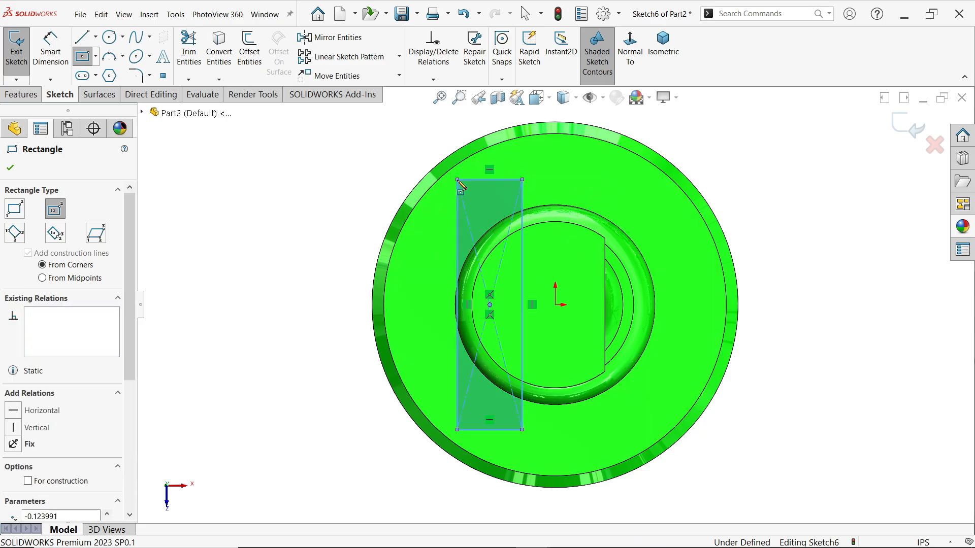
right_click(303, 189)
left_click(315, 192)
- Dimension the rectangle 1 in long and 1/2 in wide
left_click(53, 60)
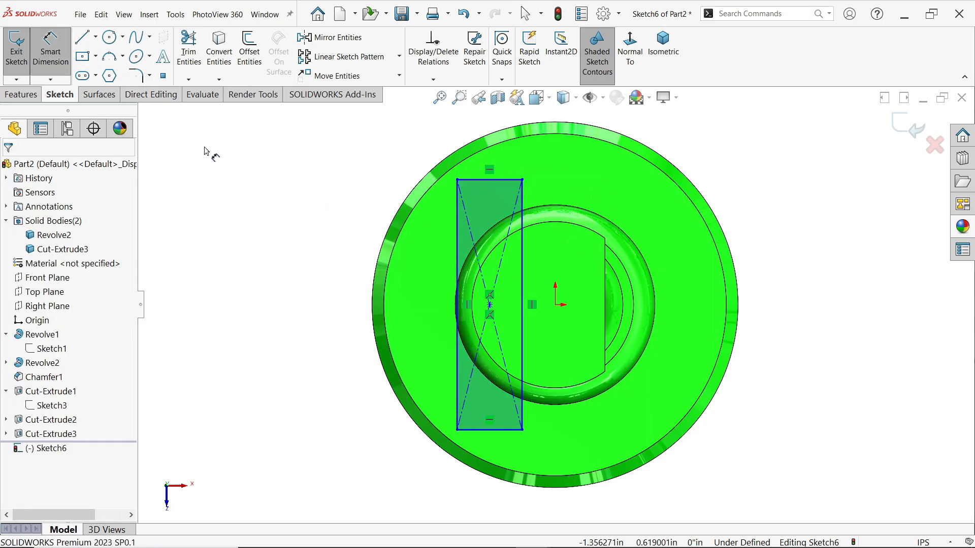
left_click(458, 265)
left_click(344, 283)
type("1")
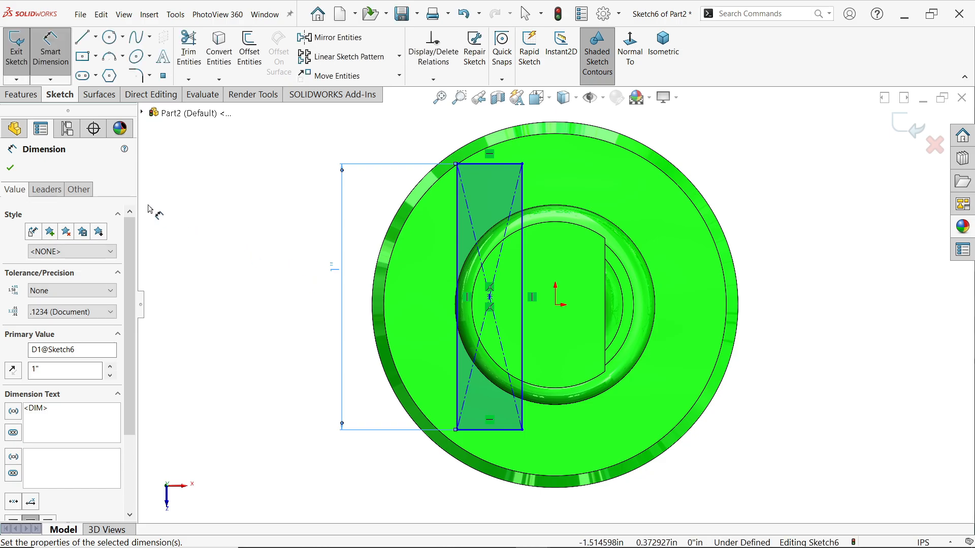
left_click(496, 163)
left_click(494, 122)
type("1/2")
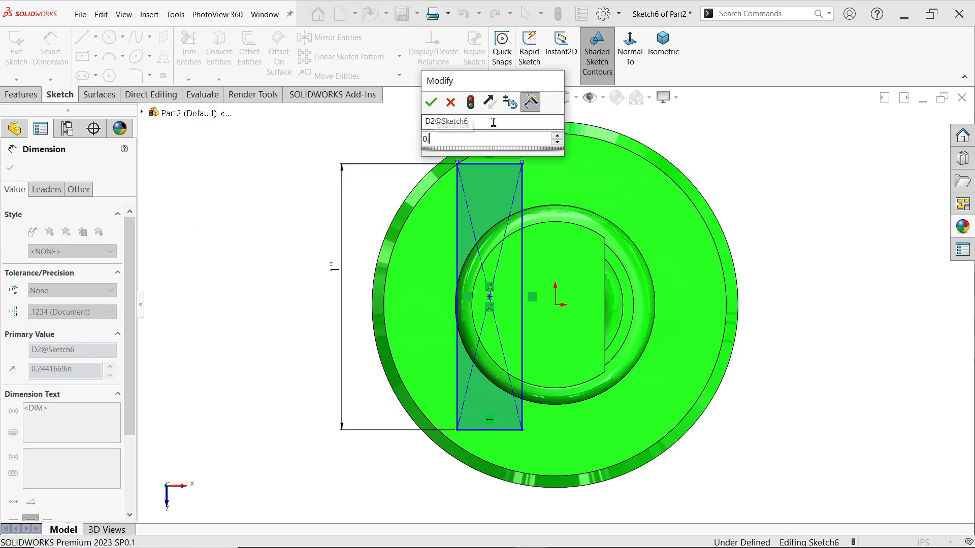
key("Return")
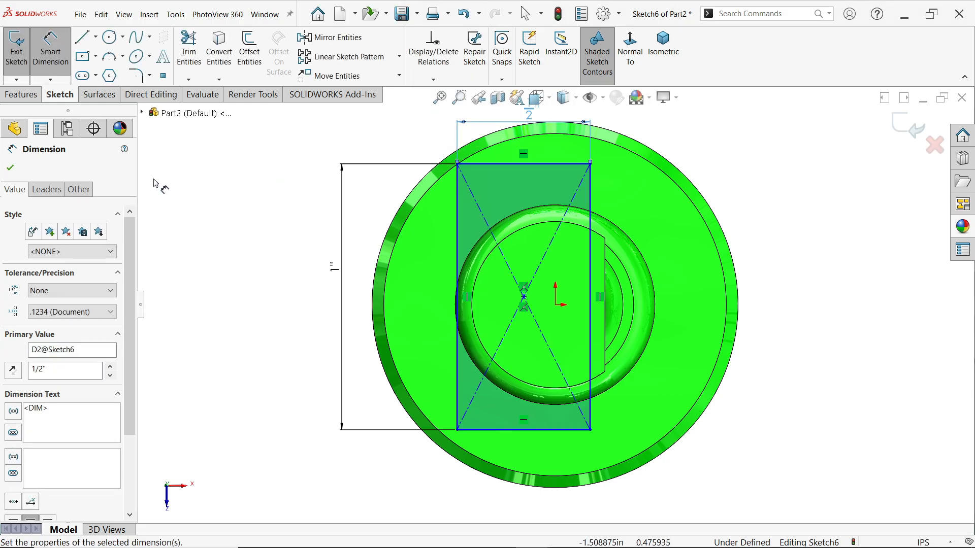
key("Escape")
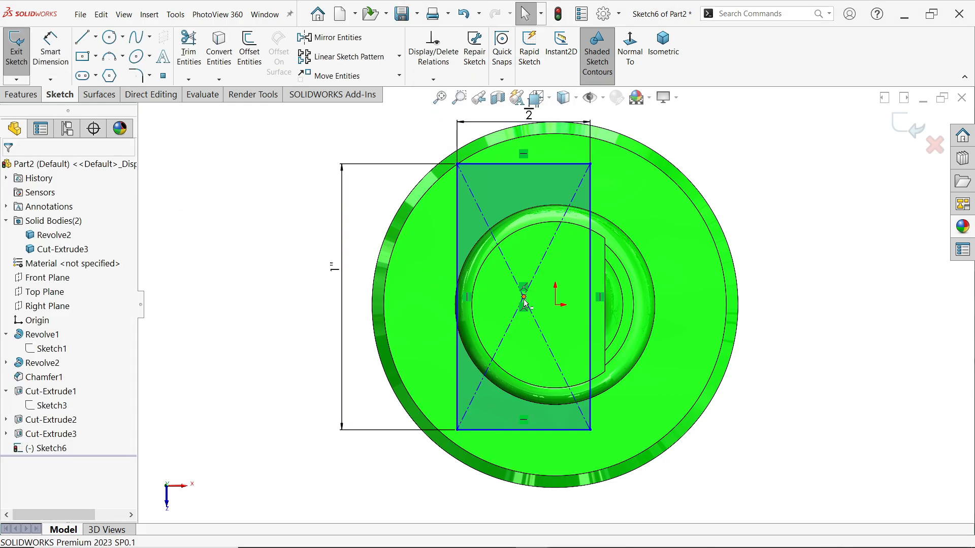
- Move the rectangle's center about 0.35 in away from the origin and align it horizontally with the origin
left_click_drag(521, 300, 465, 306)
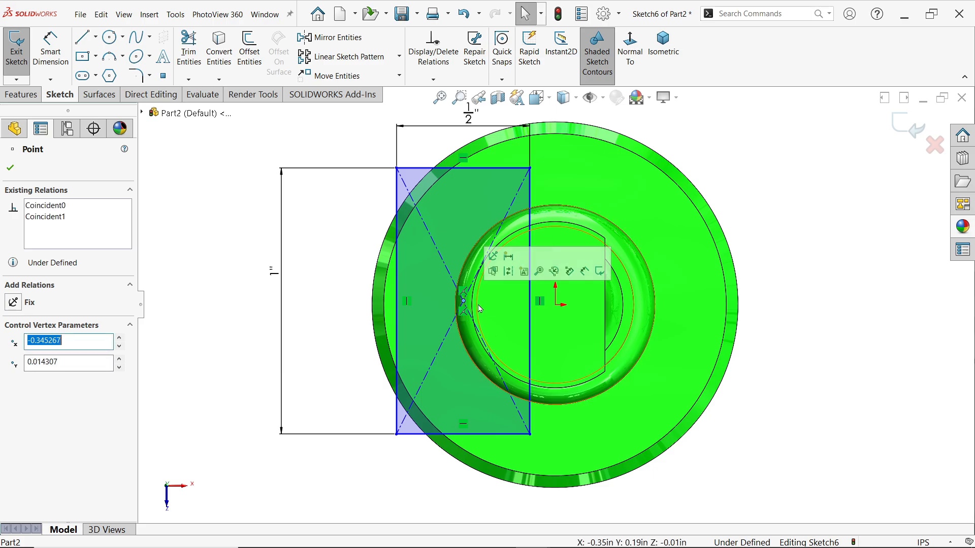
left_click(557, 305, "ctrl")
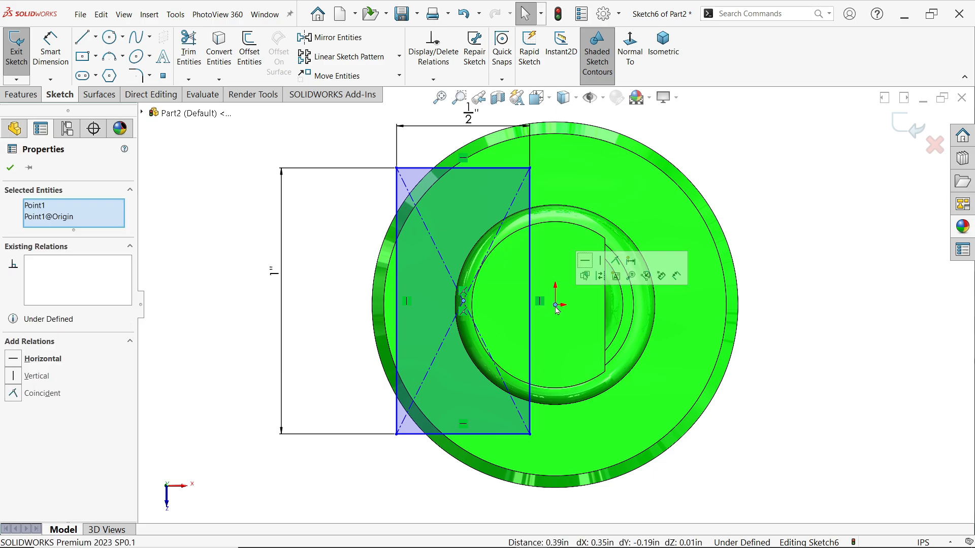
left_click(585, 261)
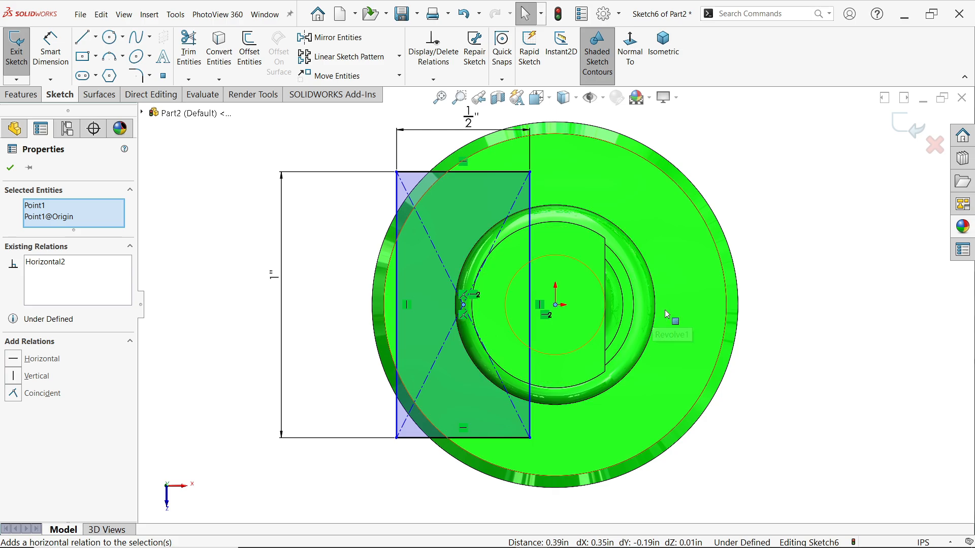
- Dimension the rectangle's inner long edge 11/16 in from the far side of the rounded collar's outer circle
left_click(50, 51)
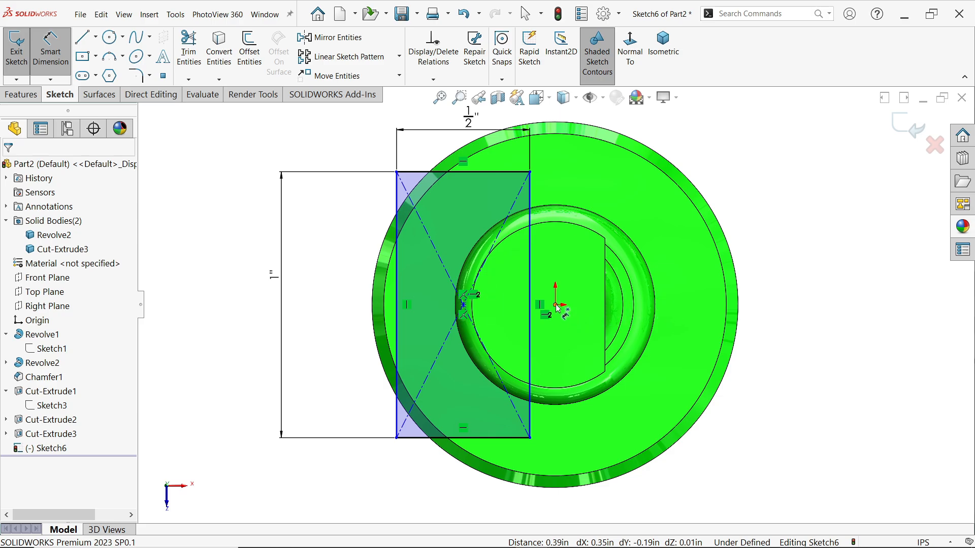
left_click(531, 318)
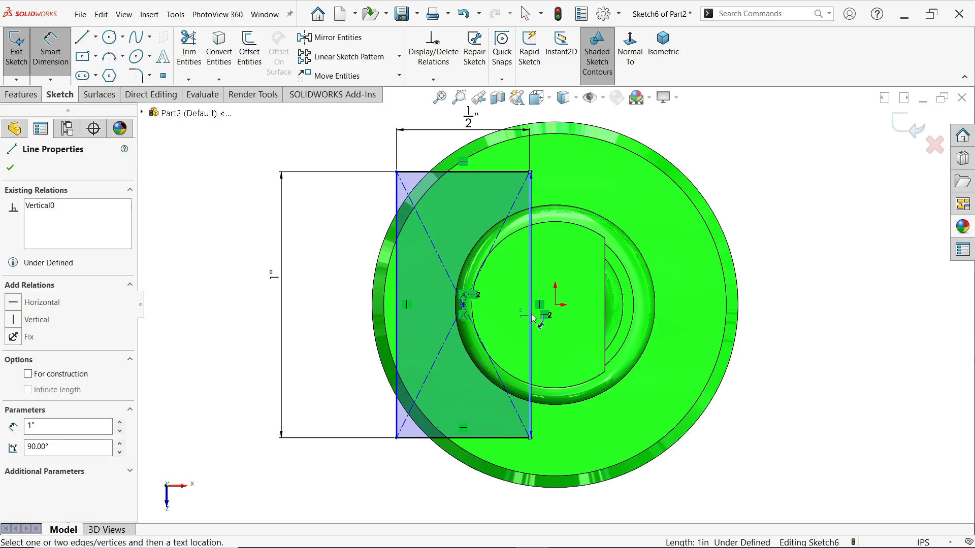
left_click(655, 303)
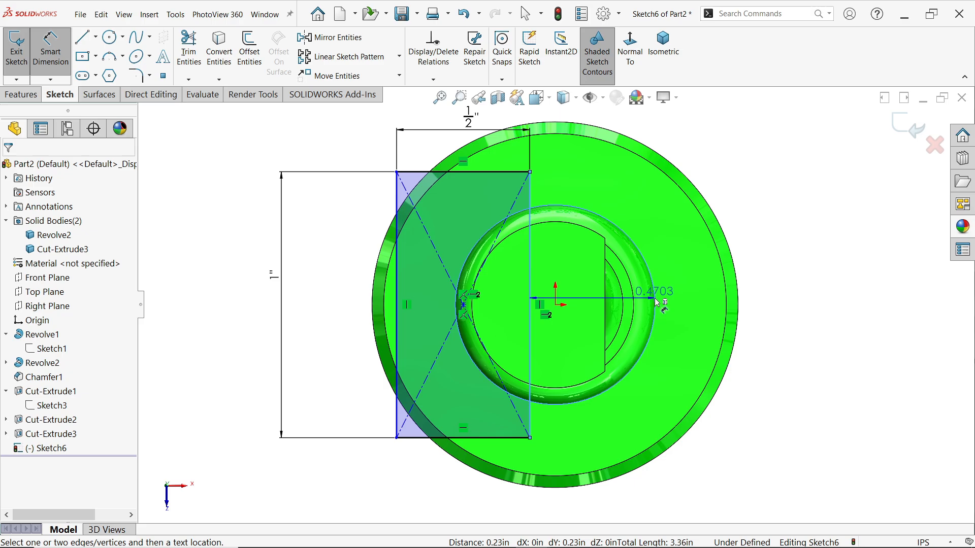
left_click(612, 431)
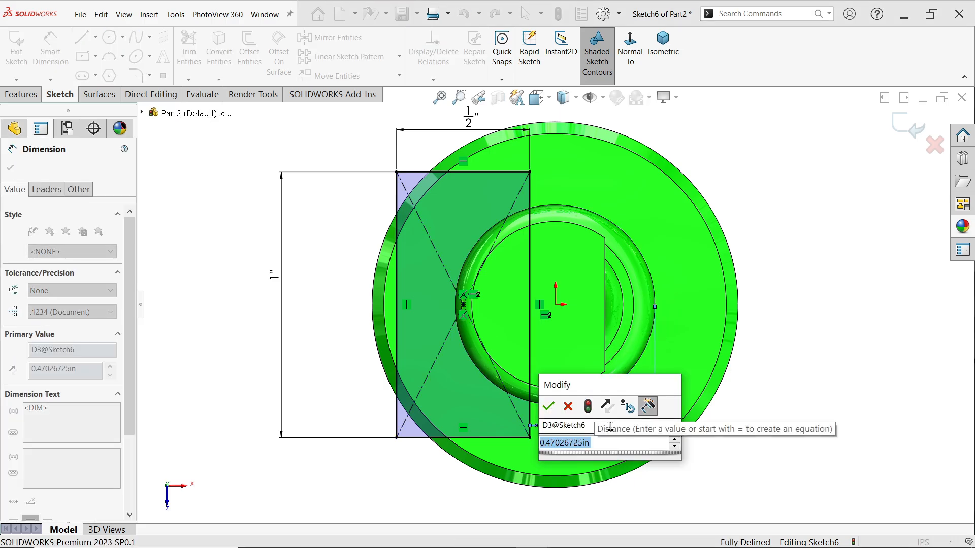
type("11/16")
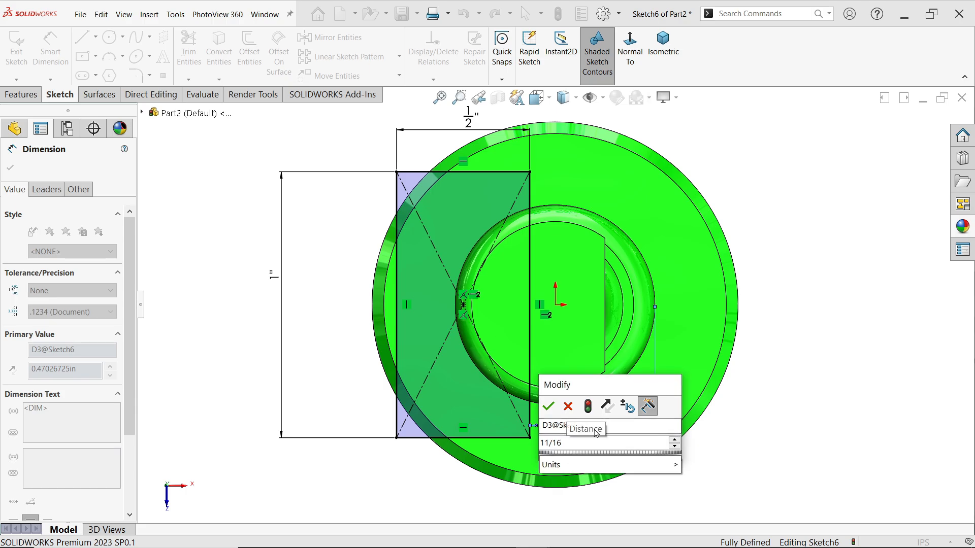
left_click(551, 409)
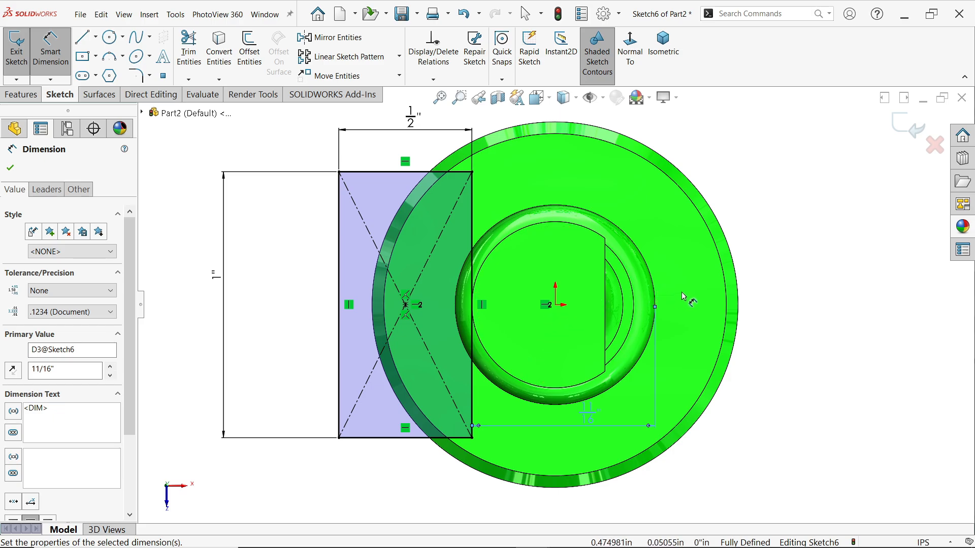
- Start an extruded cut from the rectangle sketch, reversed to run upward, with the end condition Up To Surface
left_click(666, 79)
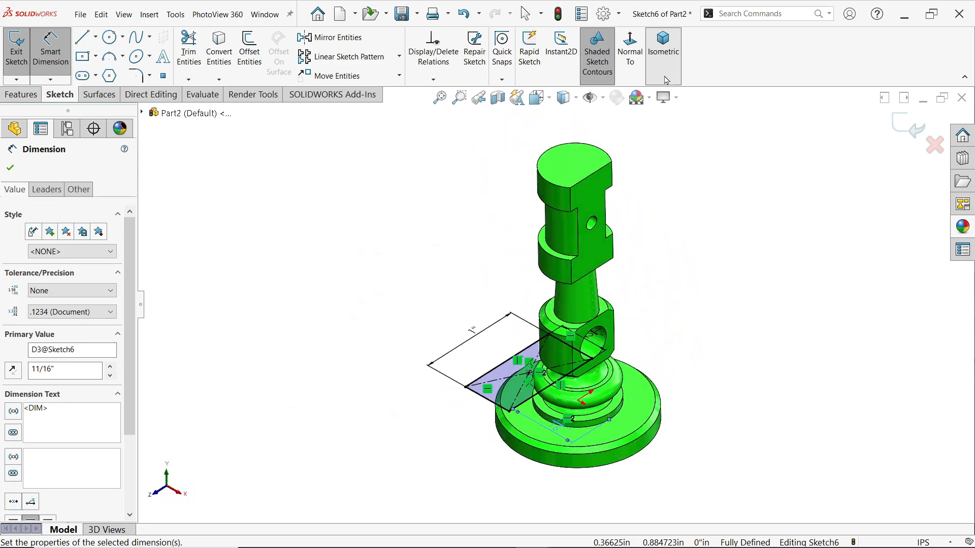
mouse_move(657, 337)
middle_mouse_down()
mouse_move(718, 283)
mouse_move(717, 341)
mouse_move(708, 337)
mouse_move(744, 328)
middle_mouse_up()
scroll(533, 375, "down", 5)
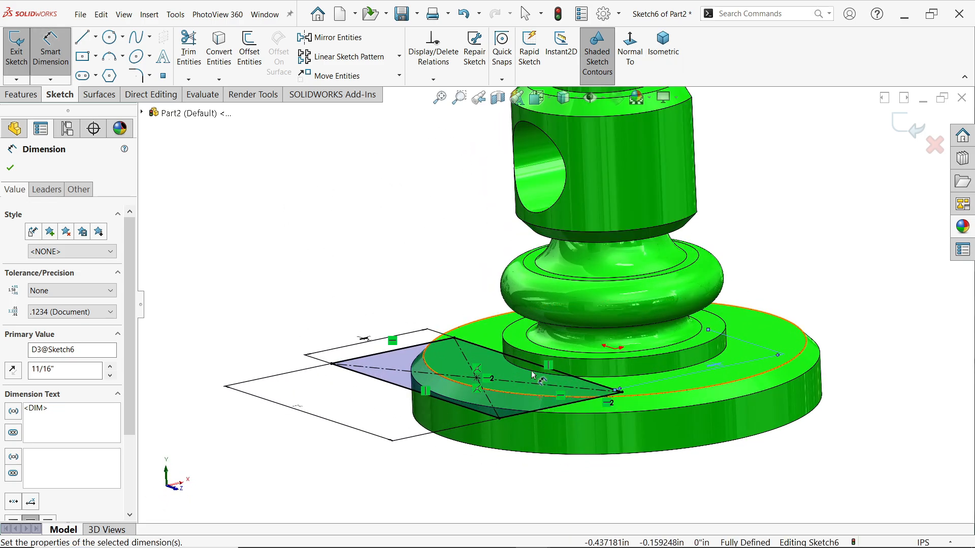
left_click(21, 95)
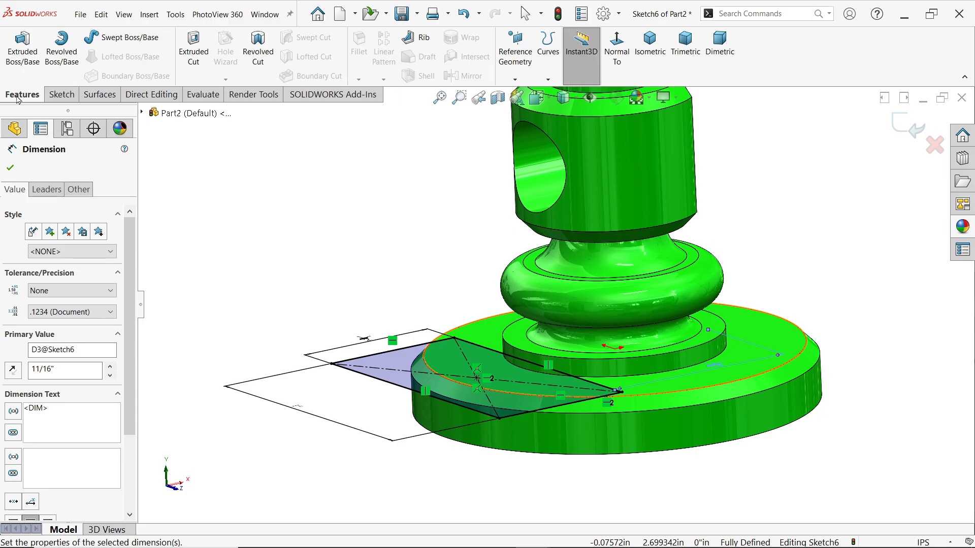
left_click(195, 53)
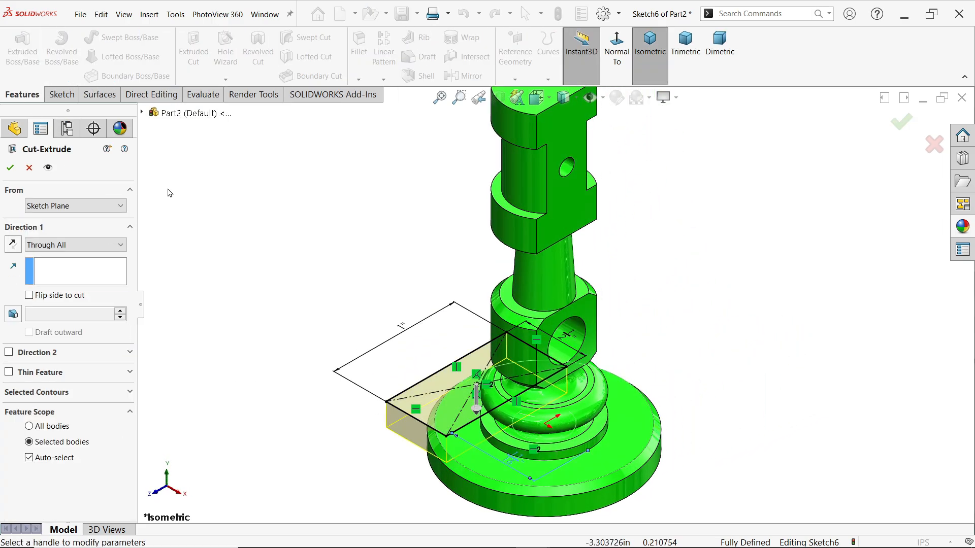
left_click(12, 248)
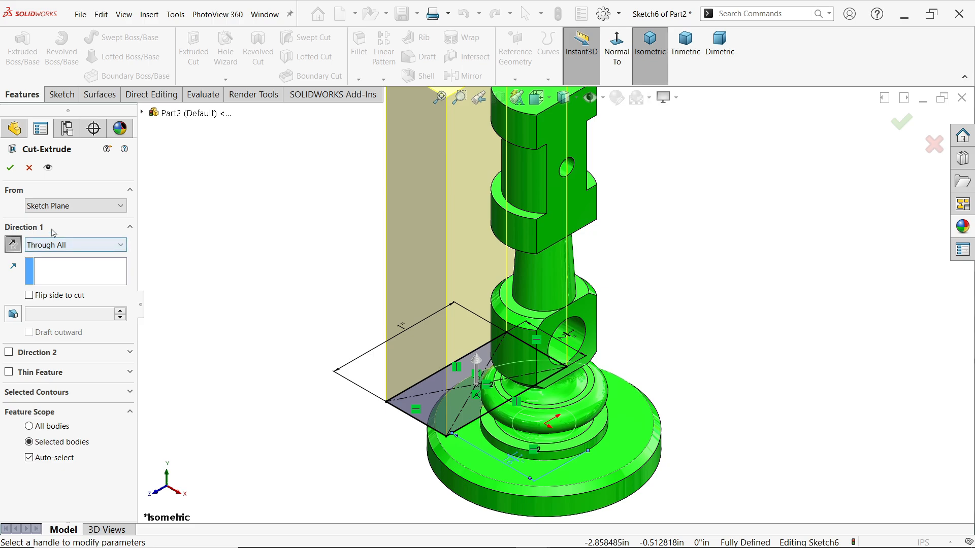
left_click(60, 246)
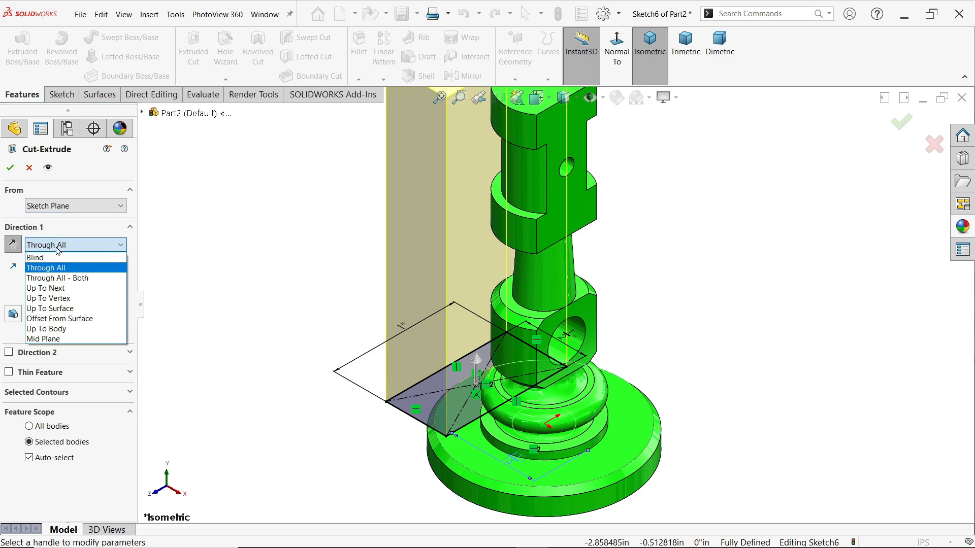
left_click(70, 309)
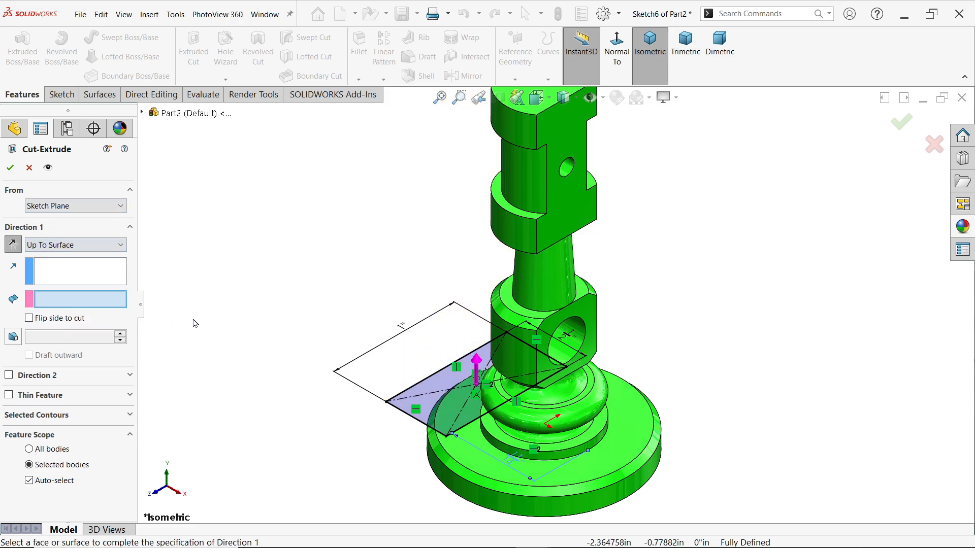
- End the cut at the ring-shaped underside face of the lower cross-hole block, just above the rounded collar, and finish the cut
middle_click_drag(315, 300, 380, 213)
scroll(398, 405, "down", 5)
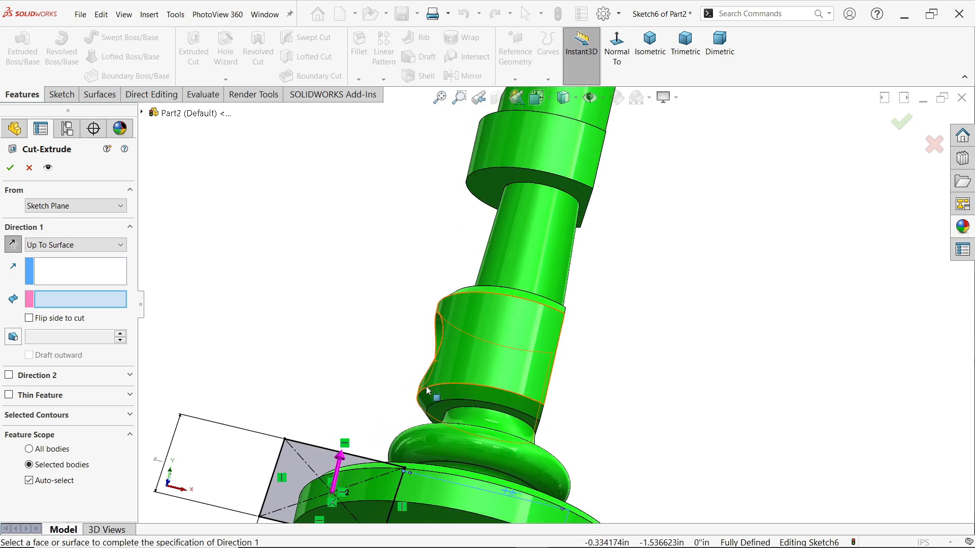
left_click(460, 414)
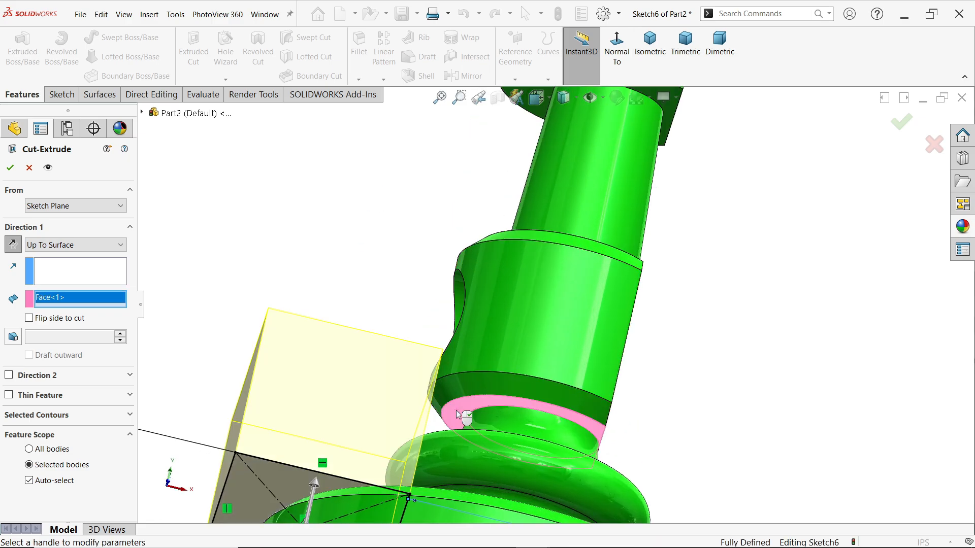
scroll(459, 414, "up", 5)
middle_click_drag(459, 414, 425, 350)
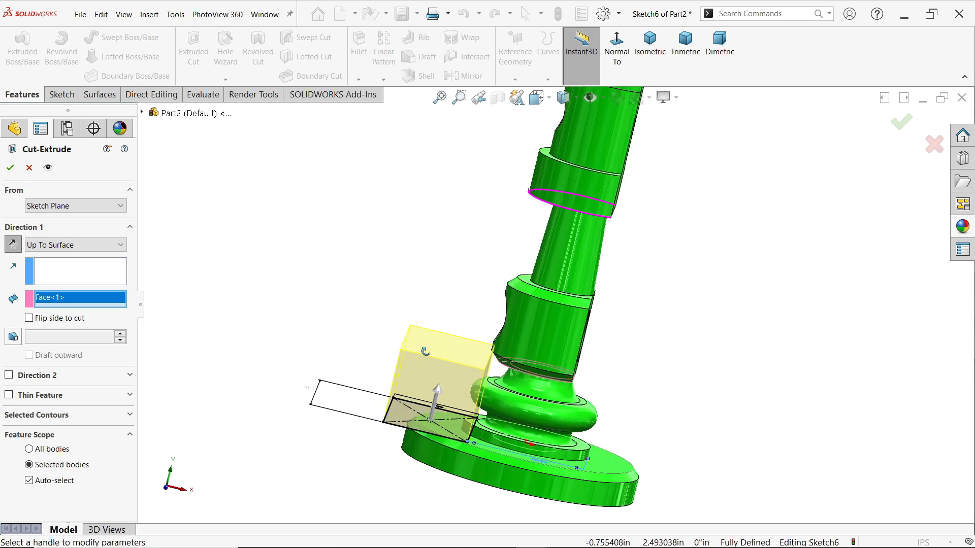
scroll(460, 452, "down", 3)
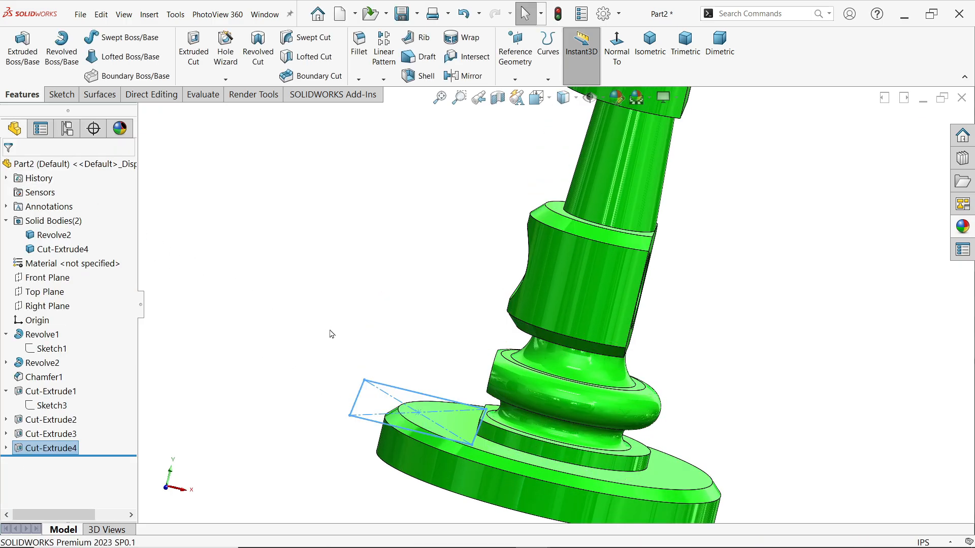
left_click(426, 274)
mouse_move(439, 290)
middle_mouse_down()
mouse_move(478, 304)
mouse_move(500, 228)
mouse_move(458, 322)
mouse_move(406, 279)
mouse_move(468, 269)
mouse_move(454, 305)
mouse_move(433, 318)
mouse_move(459, 224)
mouse_move(439, 299)
middle_mouse_up()
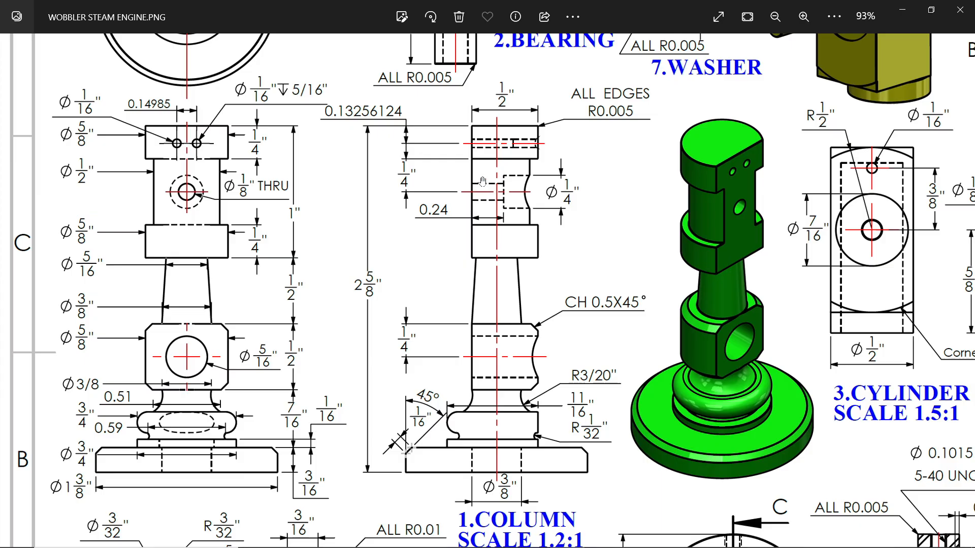
- Examine the column views in the WOBBLER STEAM ENGINE.PNG drawing for the two small upper holes' diameters, depth, spacing and height
left_click_drag(303, 154, 298, 180)
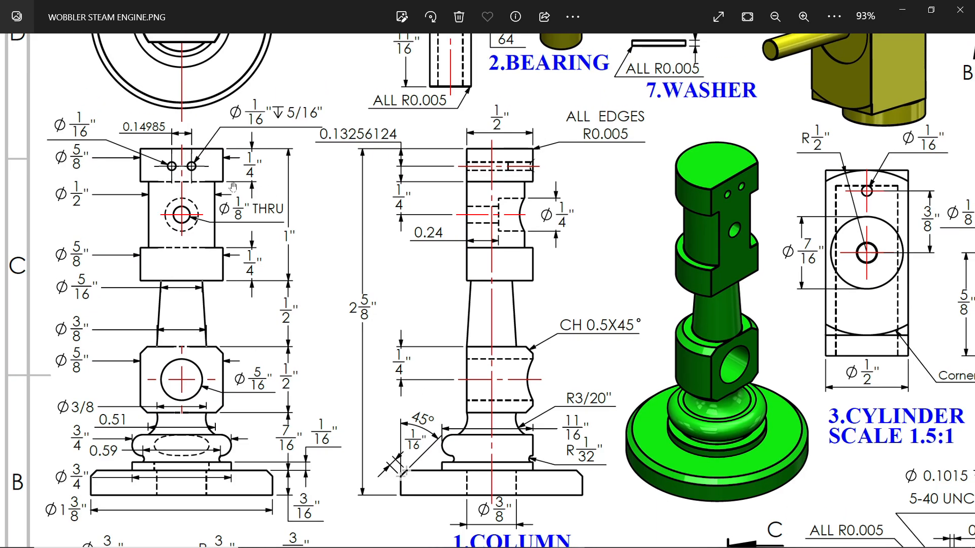
scroll(153, 176, "up", 2)
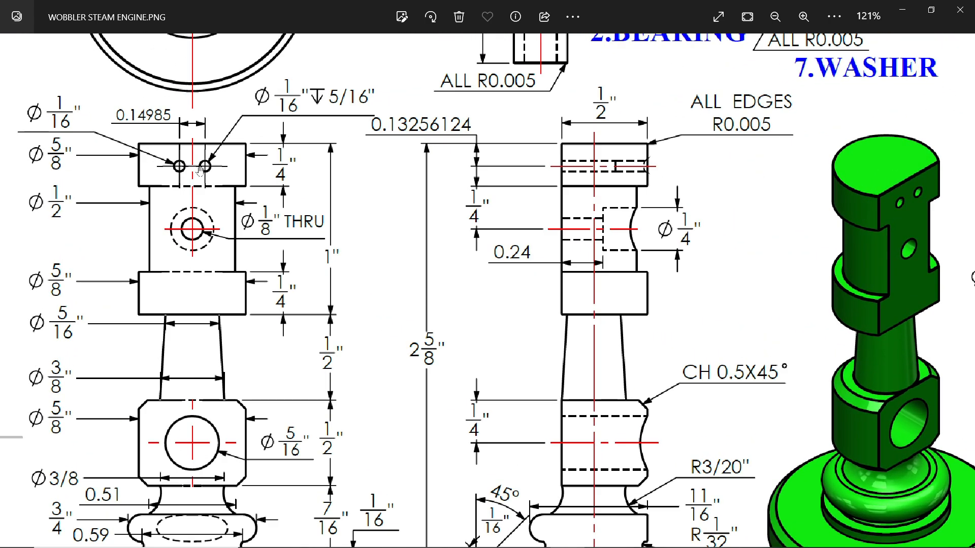
left_click_drag(187, 171, 200, 219)
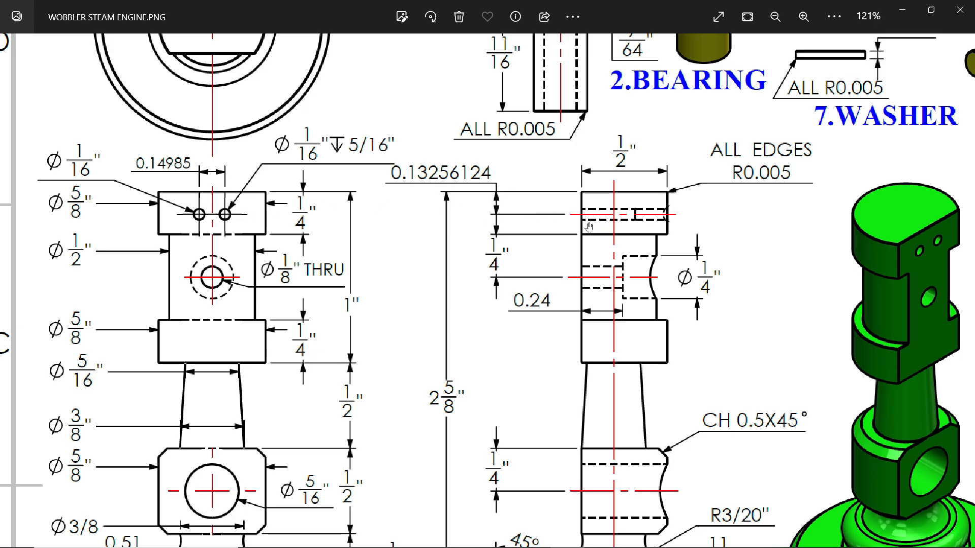
left_click(903, 15)
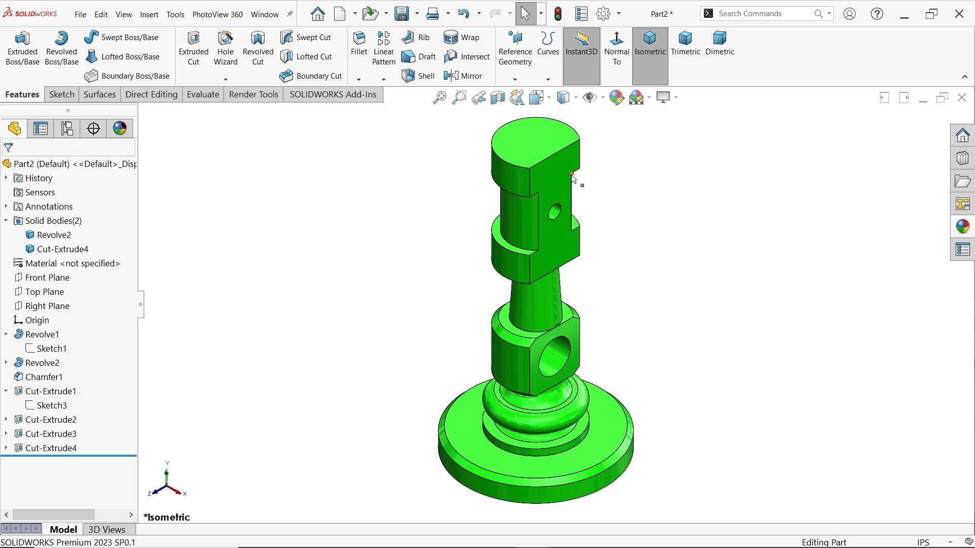
- Sketch on the post's upper flat a vertical centerline about 0.15 in down from the upper edge's midpoint, plus a horizontal one about 0.15 in long
left_click(572, 180)
left_click(607, 143)
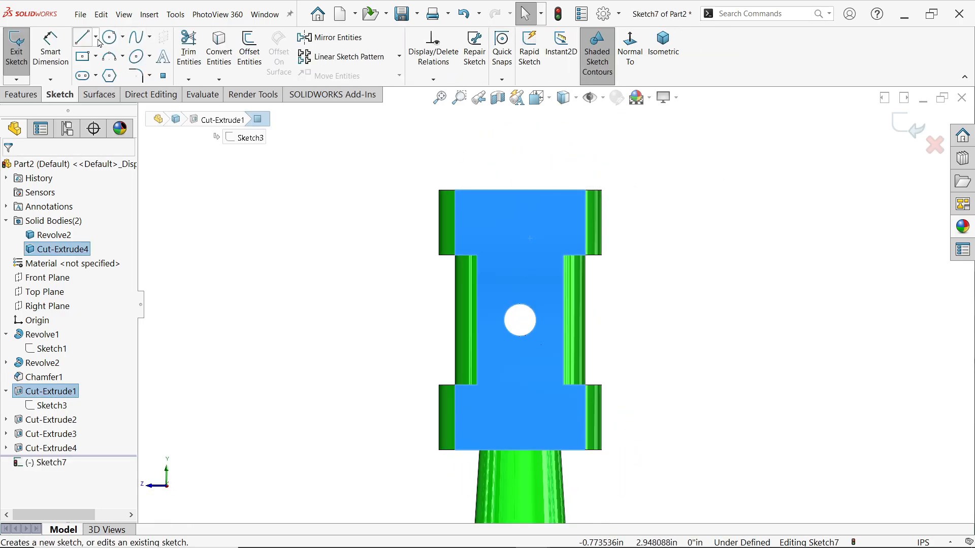
left_click(96, 37)
left_click(109, 67)
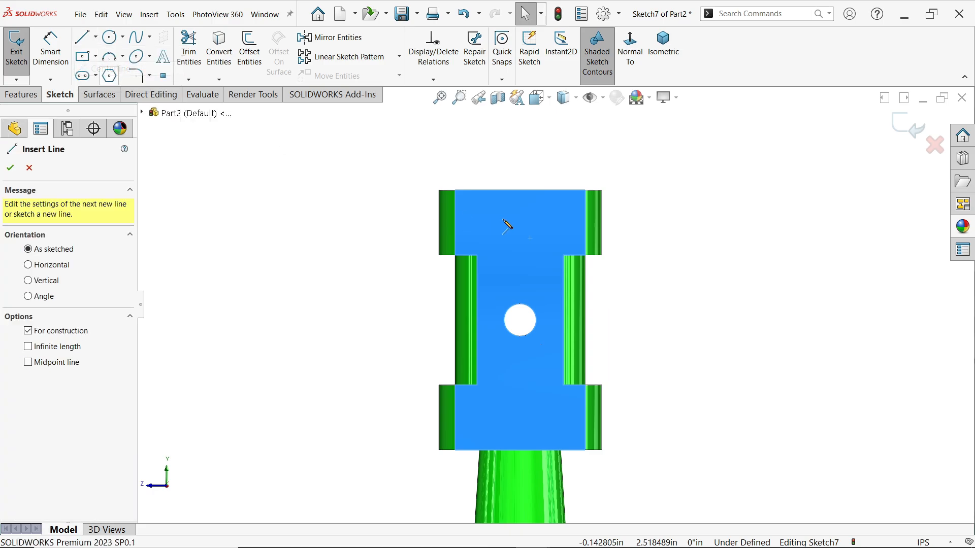
left_click(519, 189)
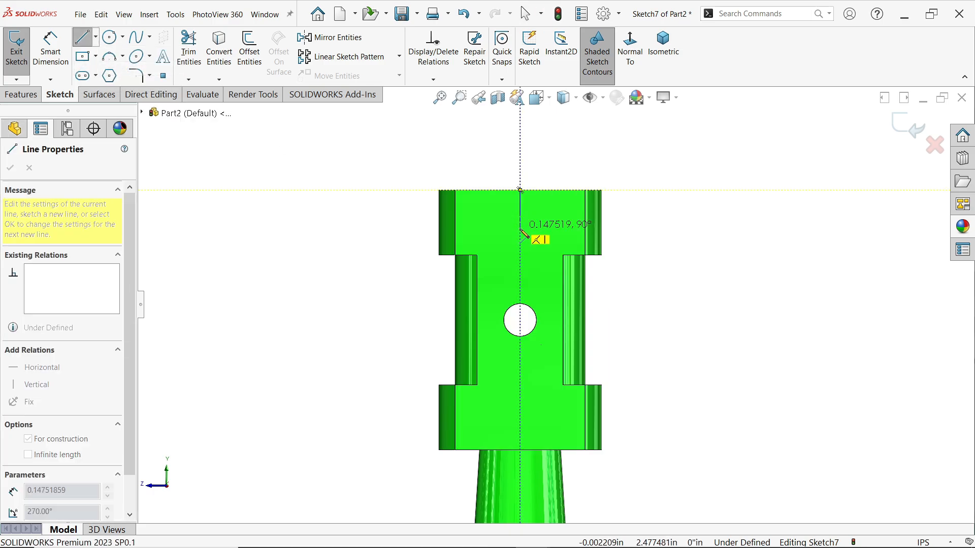
left_click(520, 228)
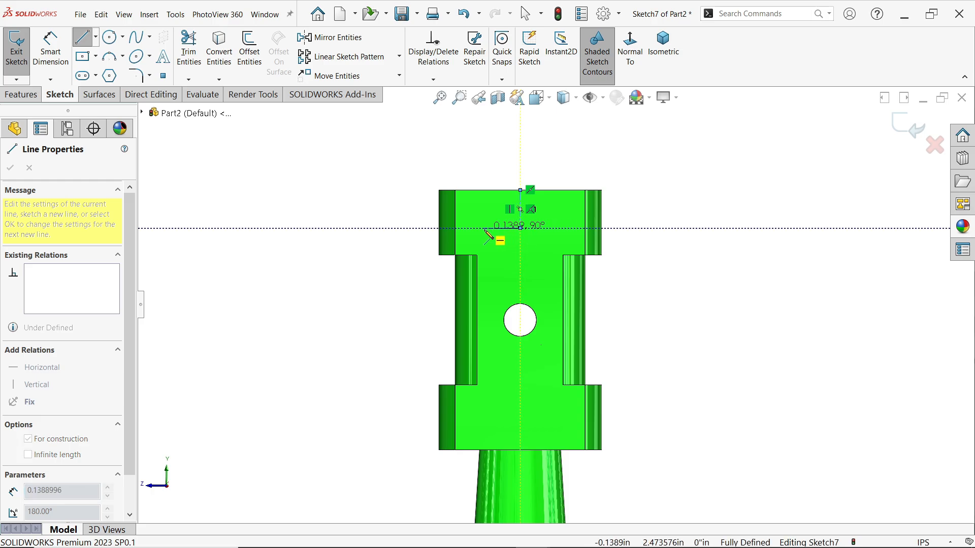
left_click(481, 228)
right_click(480, 168)
left_click(509, 169)
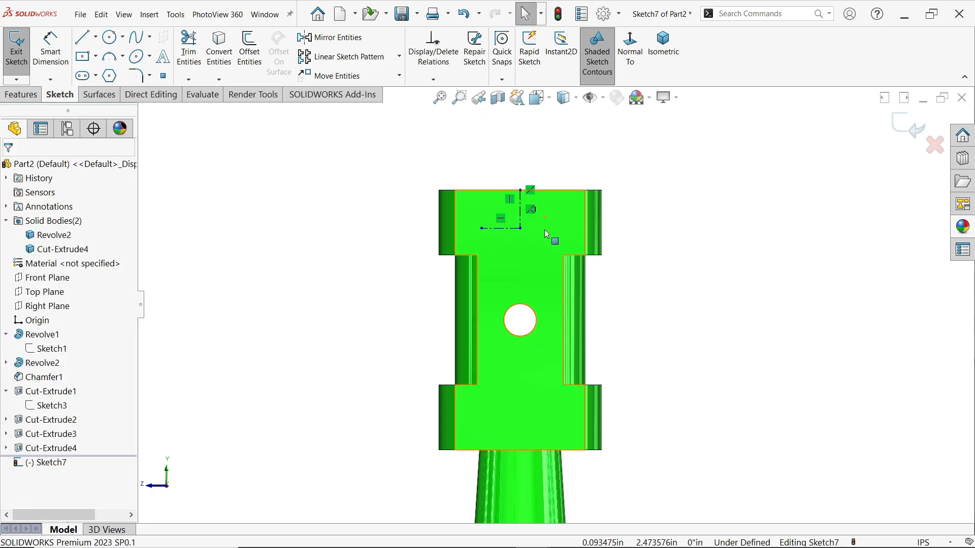
- Dimension the vertical centerline 0.13256124 in long from the post's upper edge
scroll(500, 241, "down", 5)
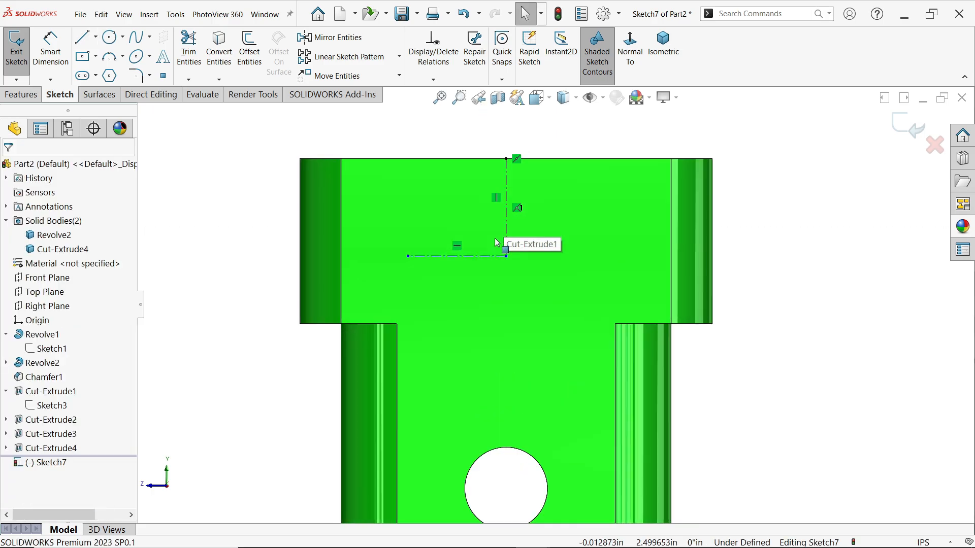
left_click(50, 50)
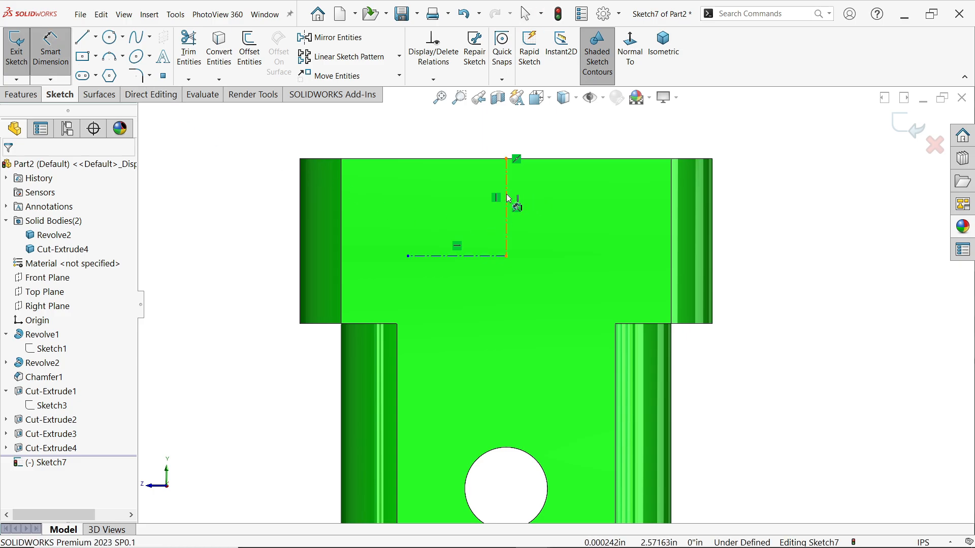
left_click(510, 198)
left_click(771, 208)
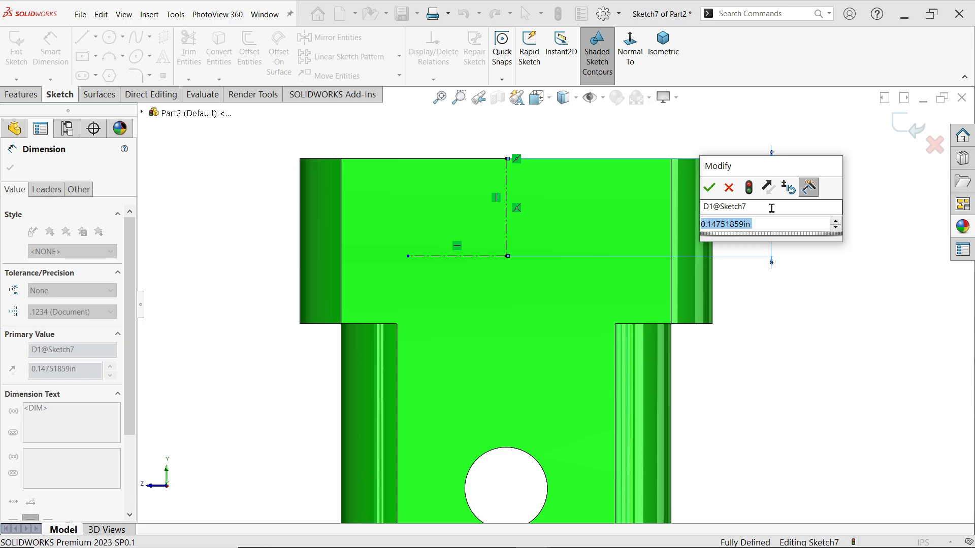
type("0.")
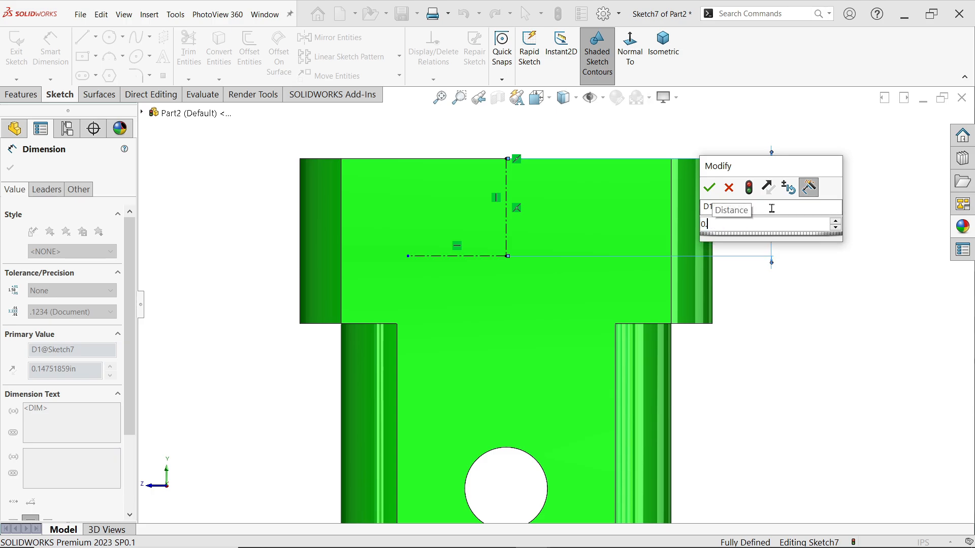
type("132")
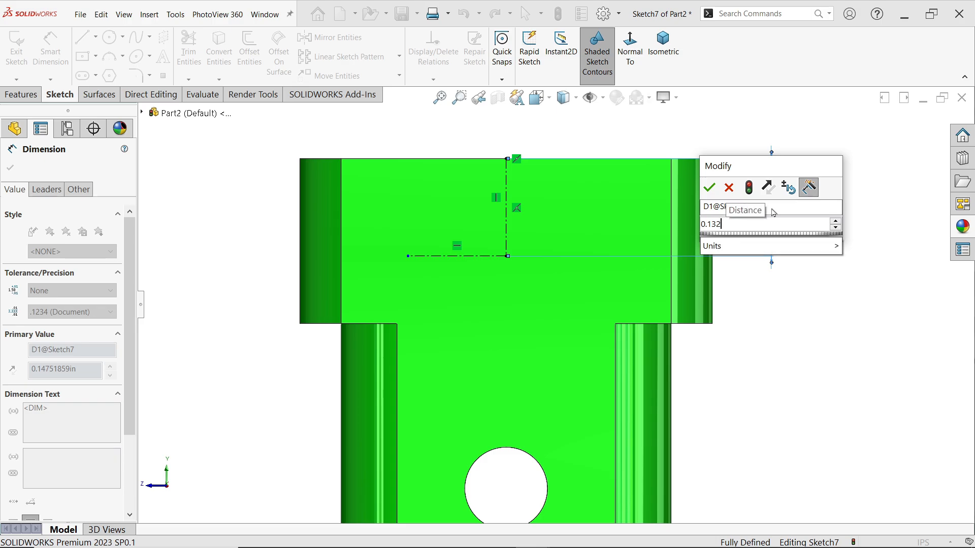
type("5612")
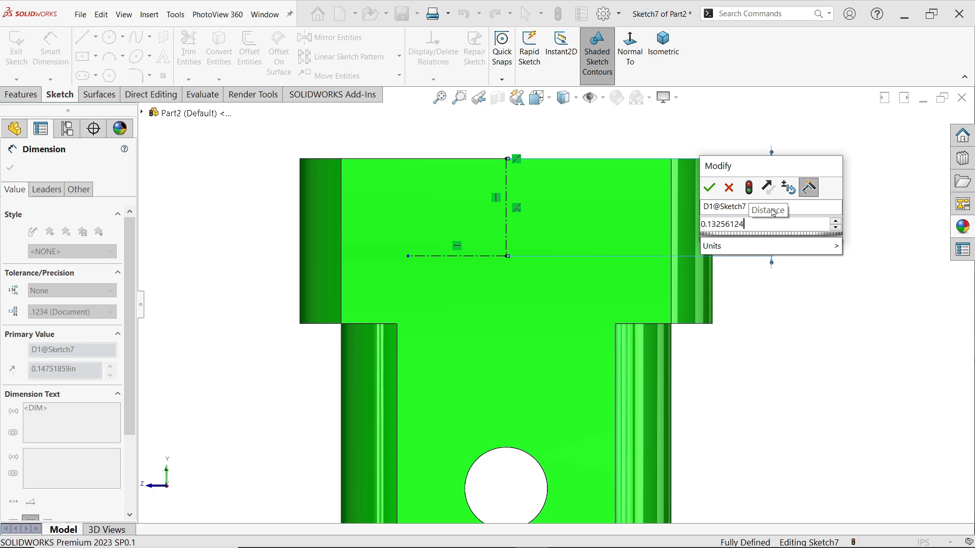
type("4")
left_click(709, 188)
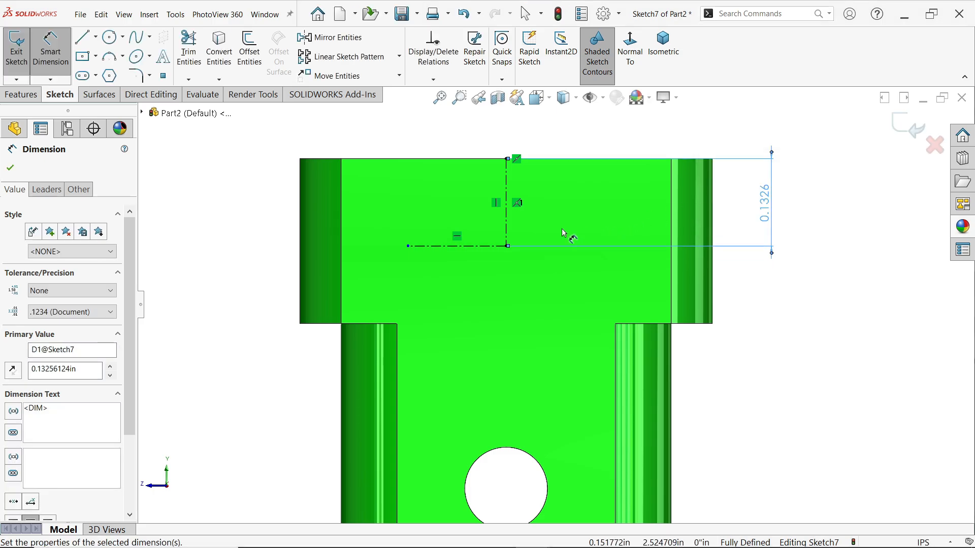
- Dimension the horizontal centerline's free endpoint with a doubled distance of 0.14985 in across the vertical centerline
left_click(456, 246)
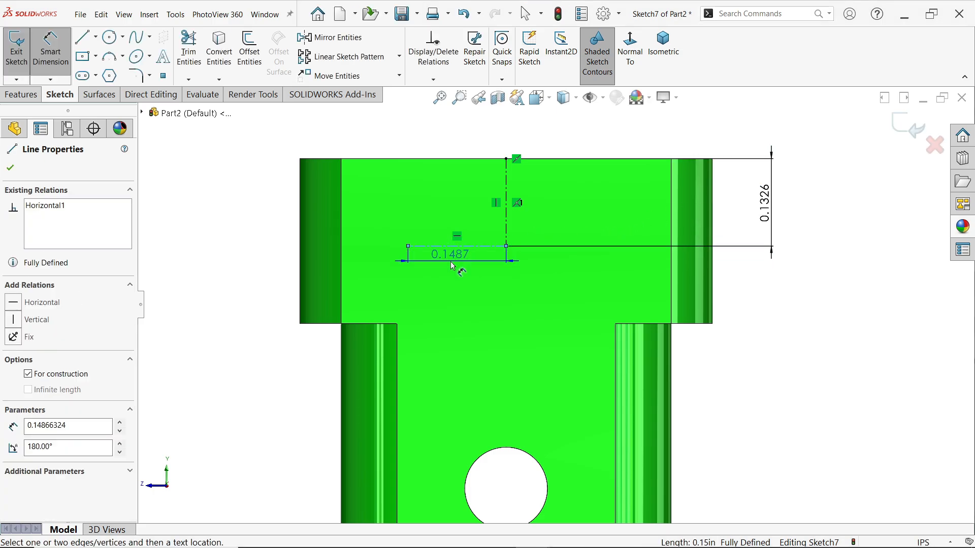
key("Escape")
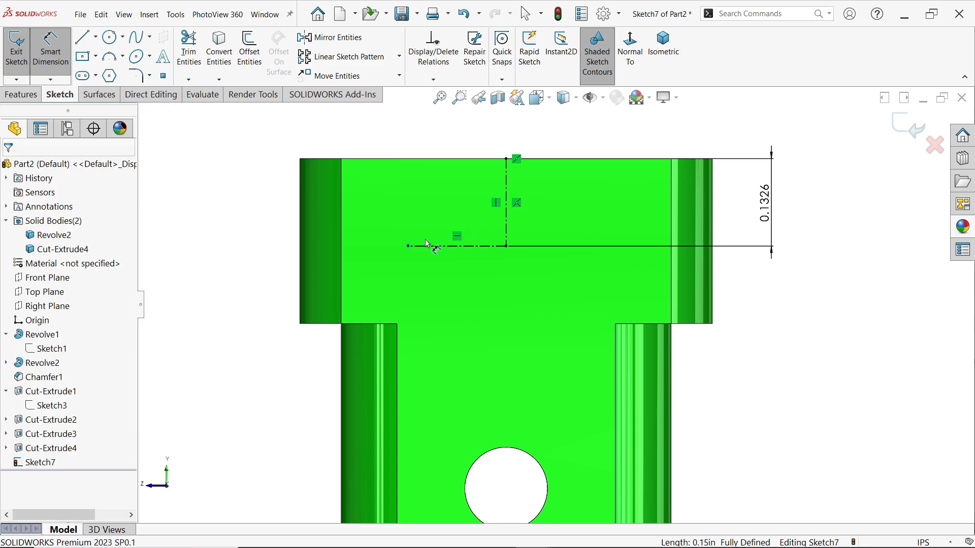
left_click(408, 248)
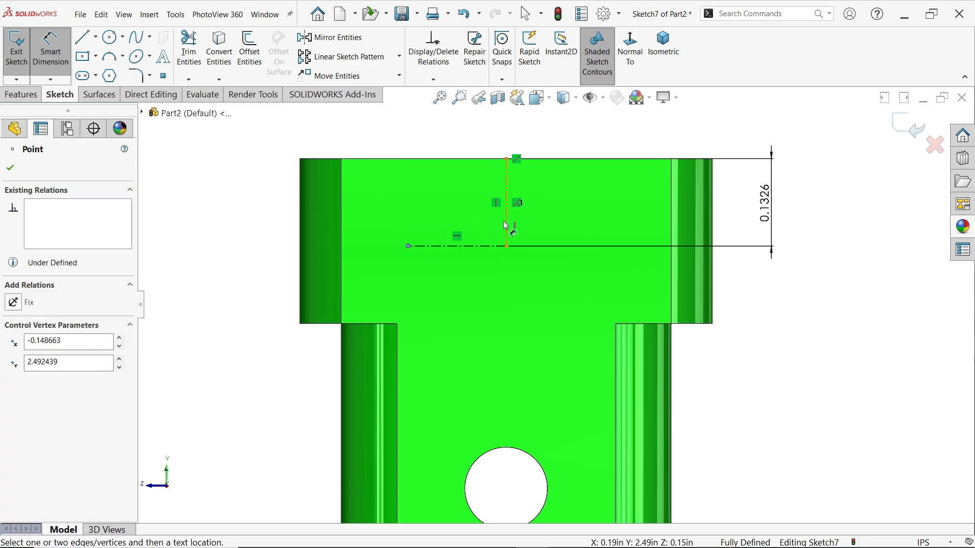
left_click(507, 225)
left_click(523, 137)
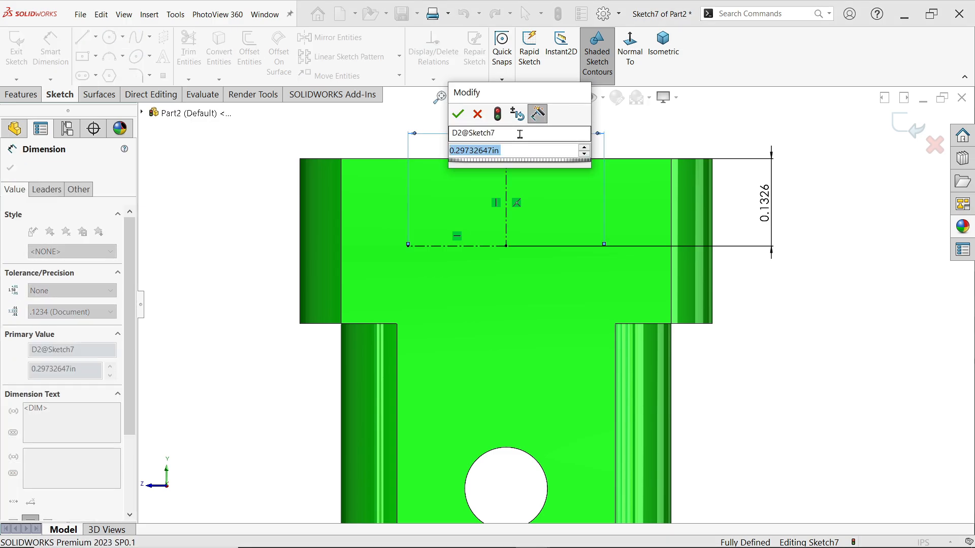
type("0.14")
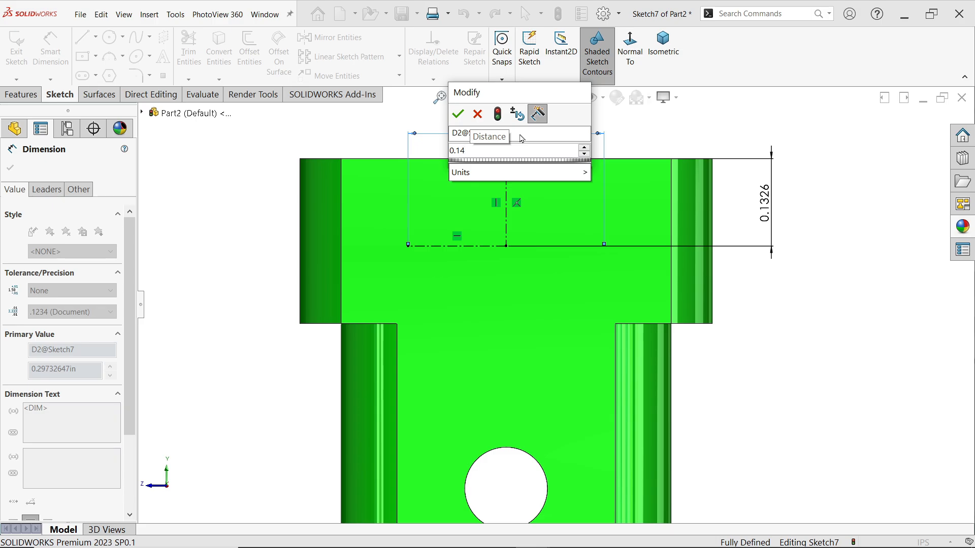
type("985")
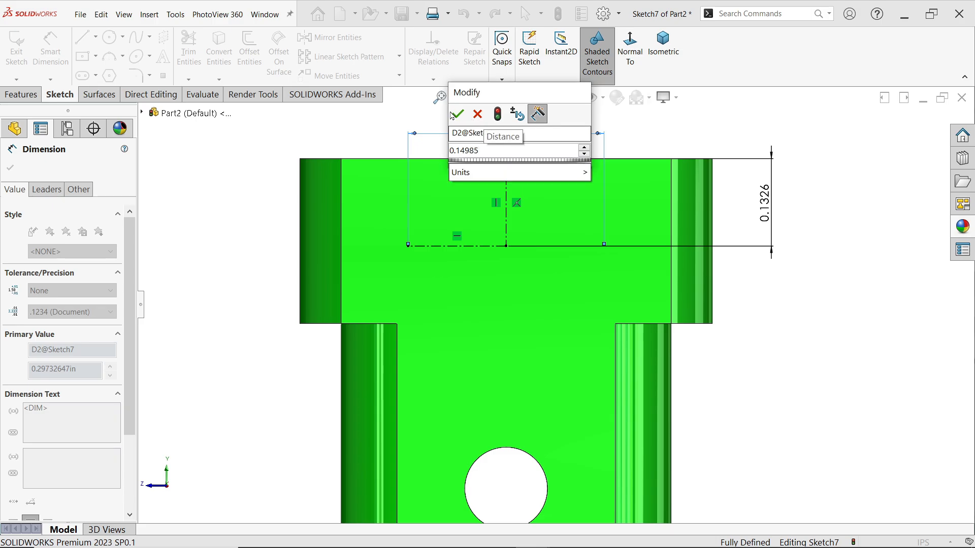
left_click(462, 116)
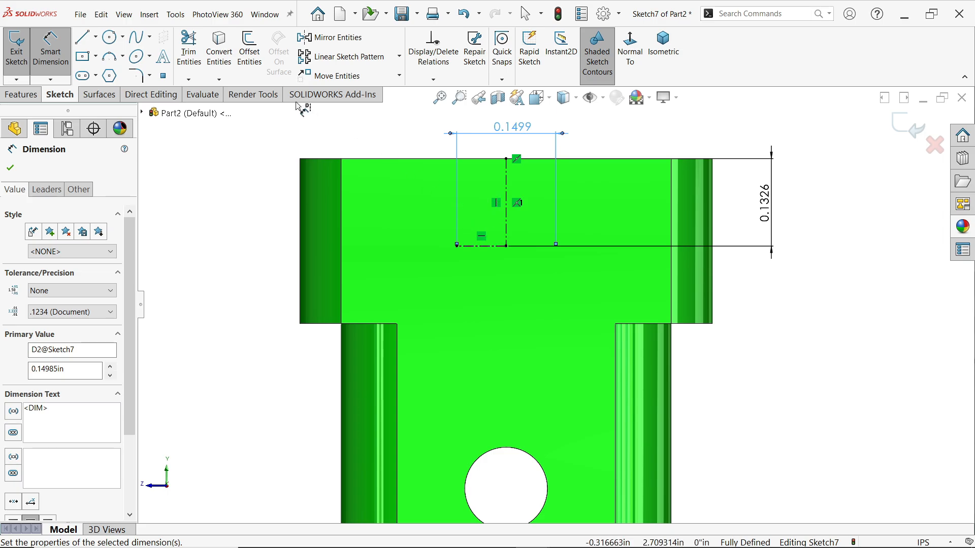
- Sketch a circle centred on the horizontal centerline's free endpoint and dimension its diameter as 1/16 in
left_click(109, 41)
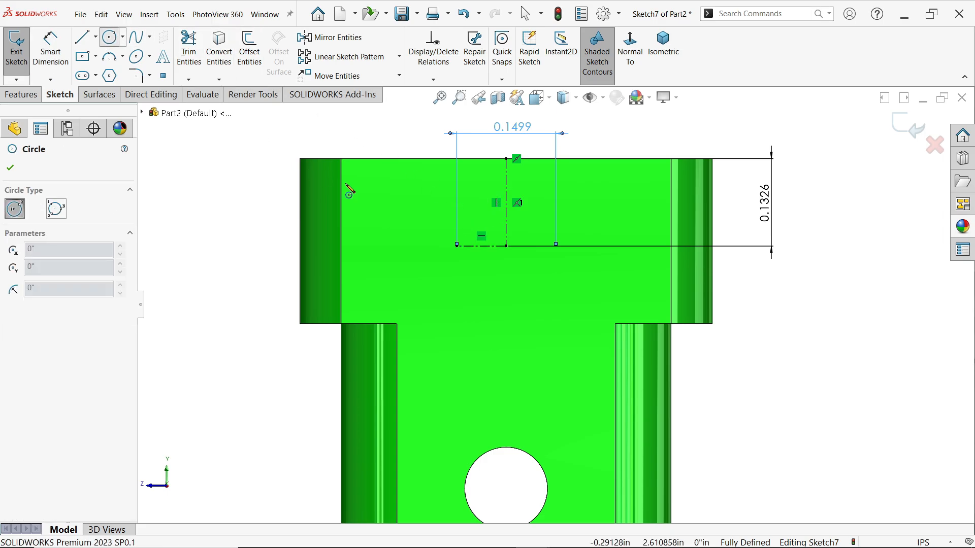
left_click(456, 246)
left_click(463, 270)
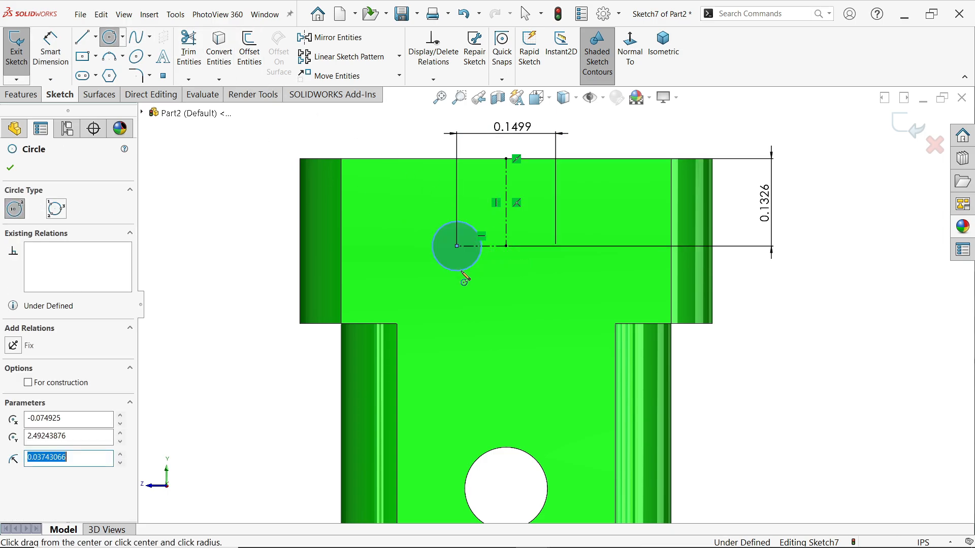
left_click(43, 64)
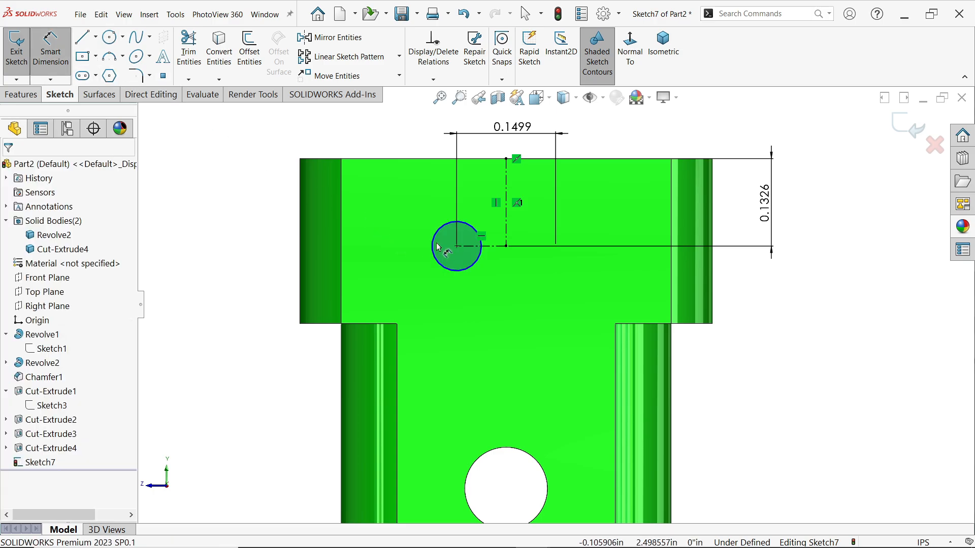
left_click(433, 243)
left_click(257, 206)
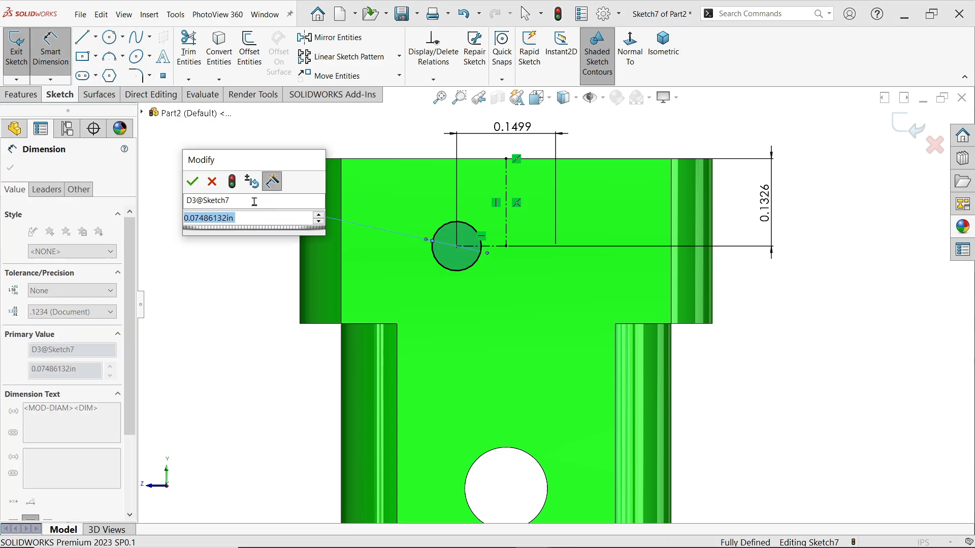
type("1/16")
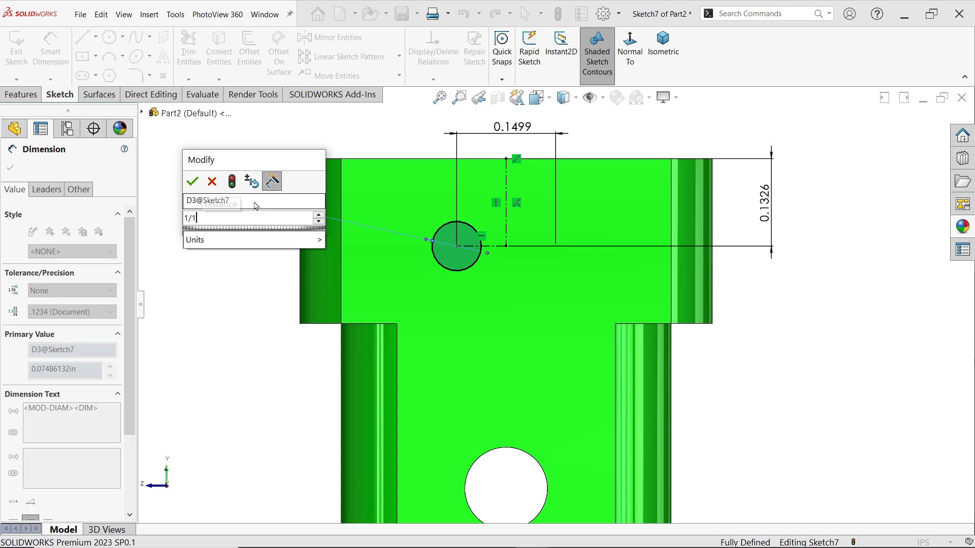
left_click(193, 185)
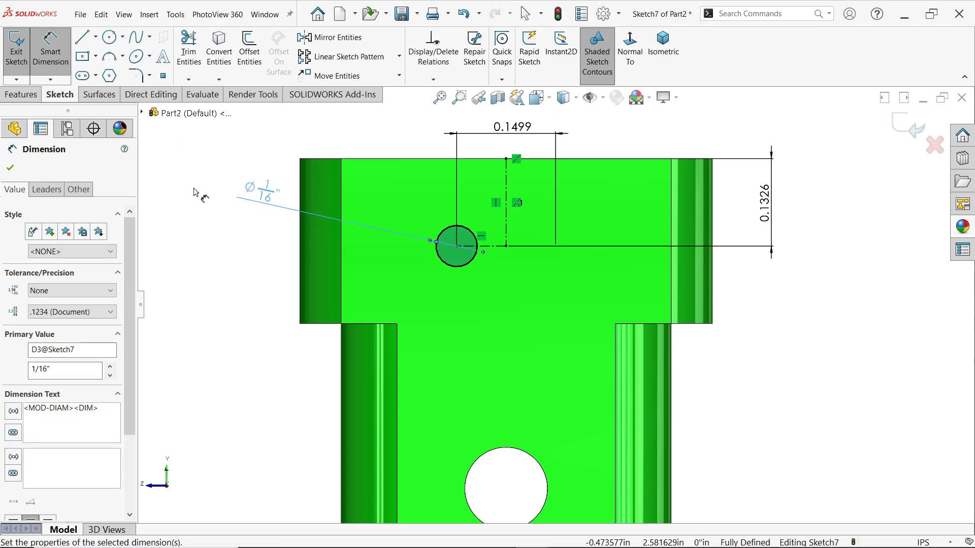
- Mirror the 1/16 in circle about the vertical centerline, keeping the original
left_click(332, 37)
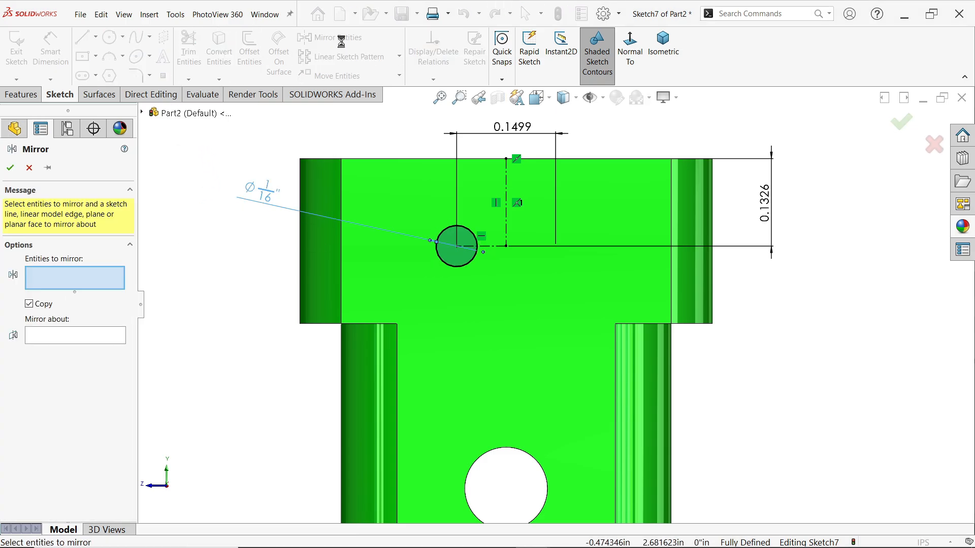
left_click(455, 264)
left_click(65, 335)
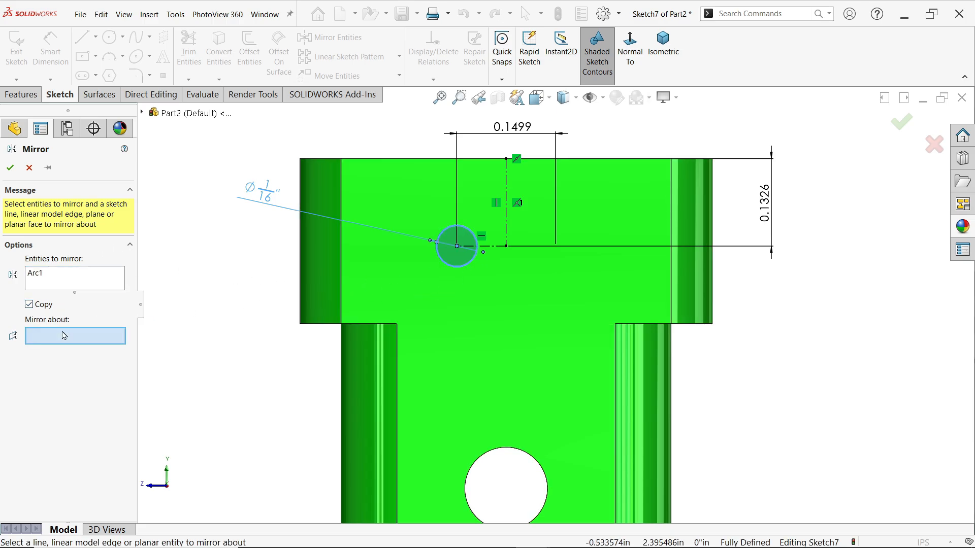
left_click(506, 219)
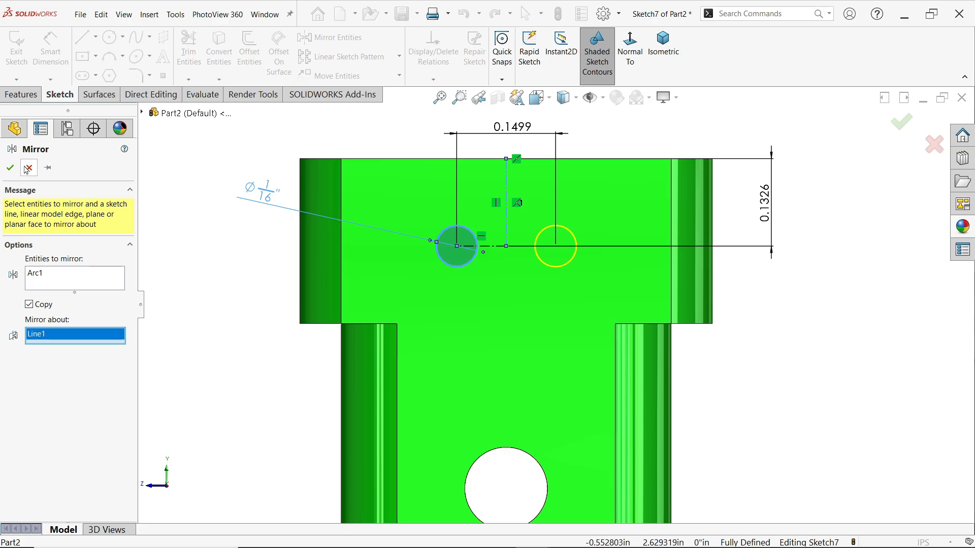
key("Return")
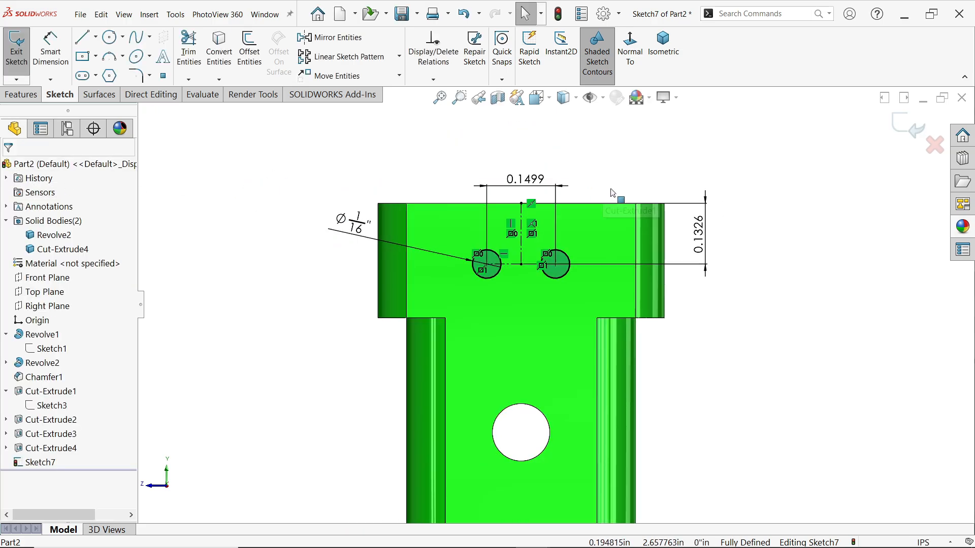
- Start an extruded cut from the two-circle sketch with the Through All end condition
middle_click_drag(573, 177, 583, 268)
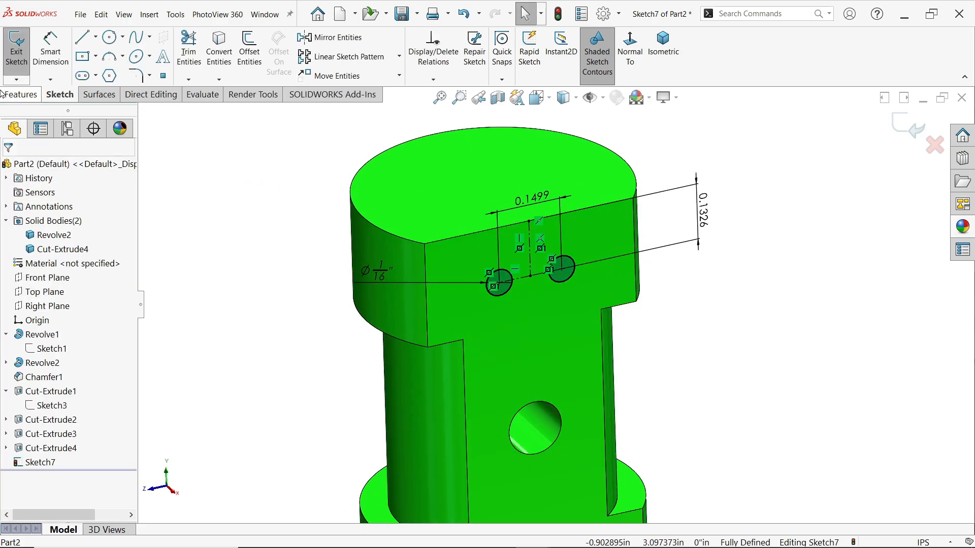
left_click(27, 95)
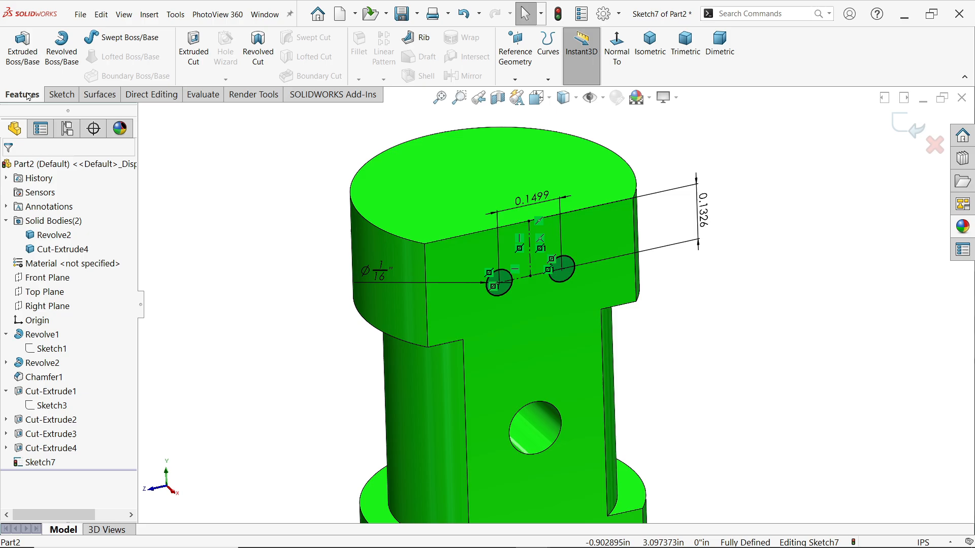
left_click(194, 65)
scroll(546, 185, "down", 6)
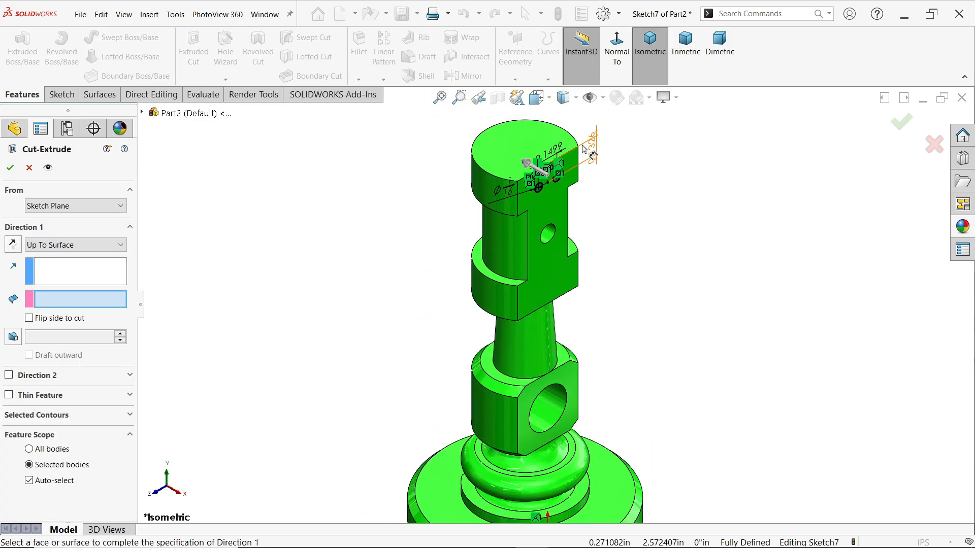
scroll(548, 214, "down", 1)
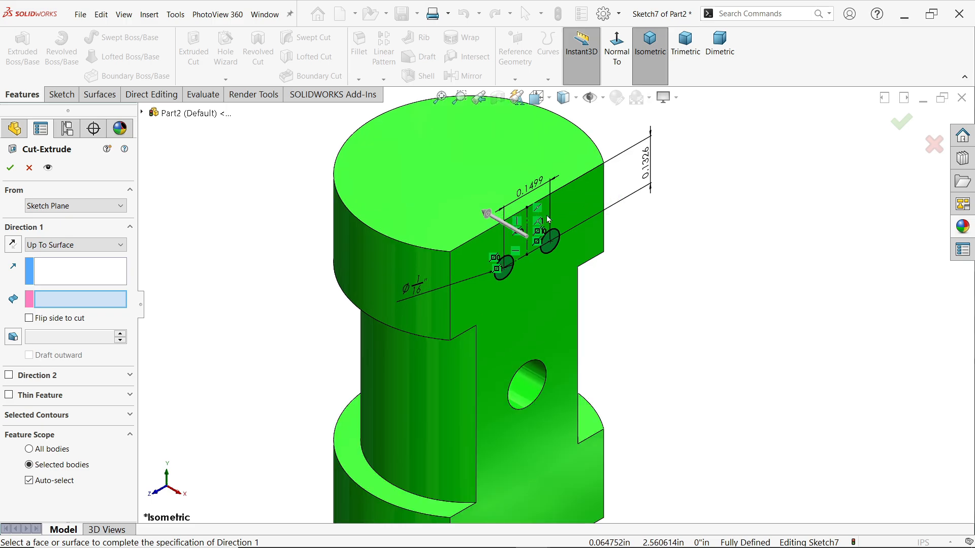
scroll(513, 284, "down", 1)
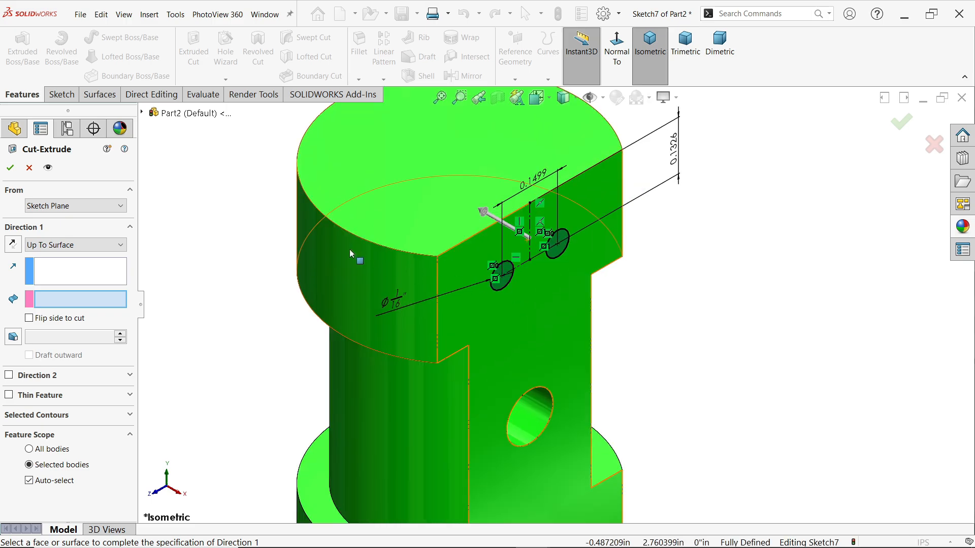
left_click(67, 245)
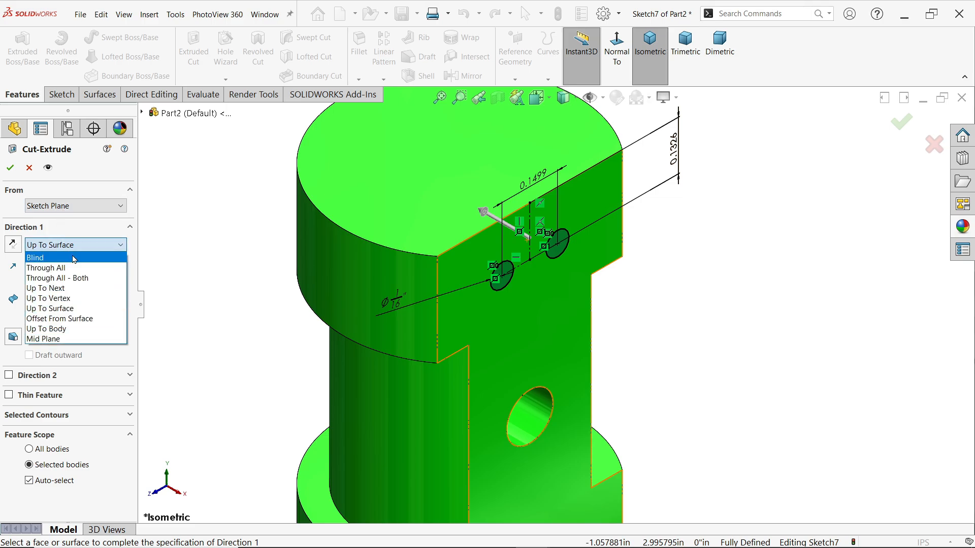
left_click(70, 269)
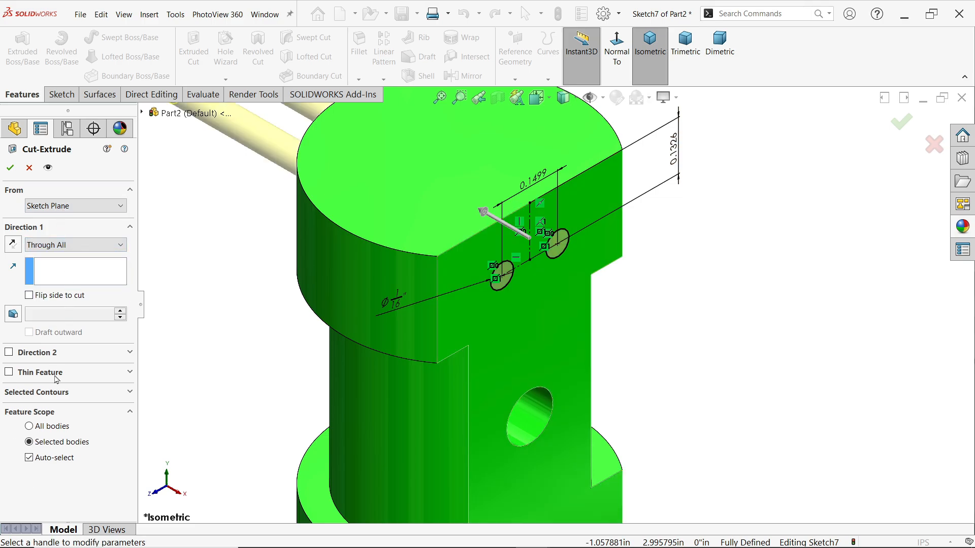
- Limit the through cut to the original circle's region and complete it with the affected bodies auto-selected
left_click(29, 458)
left_click(66, 393)
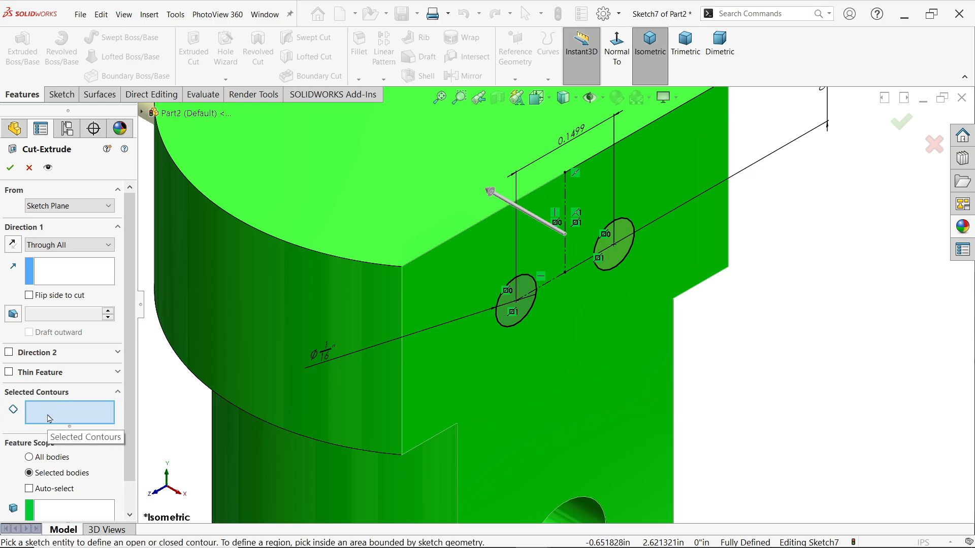
left_click(509, 320)
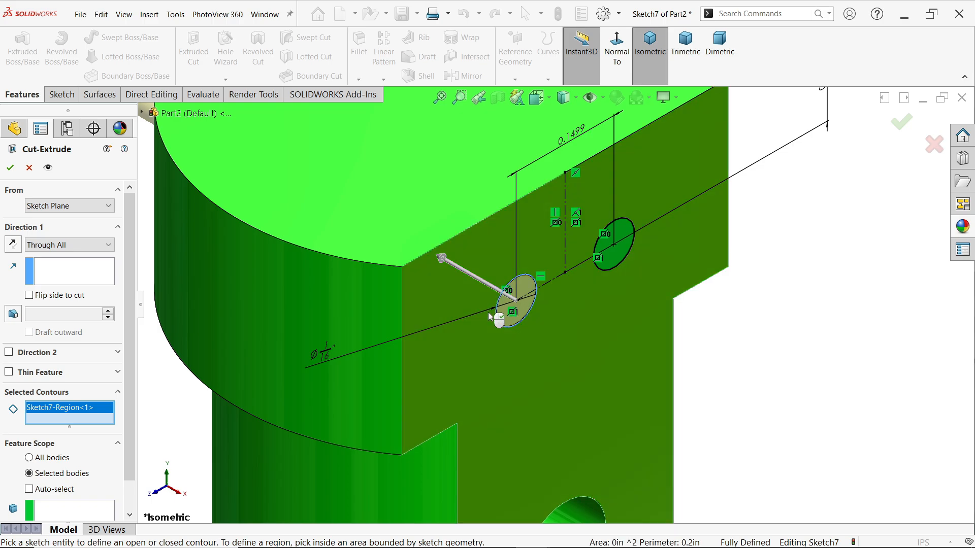
scroll(507, 317, "up", 6)
scroll(578, 362, "down", 5)
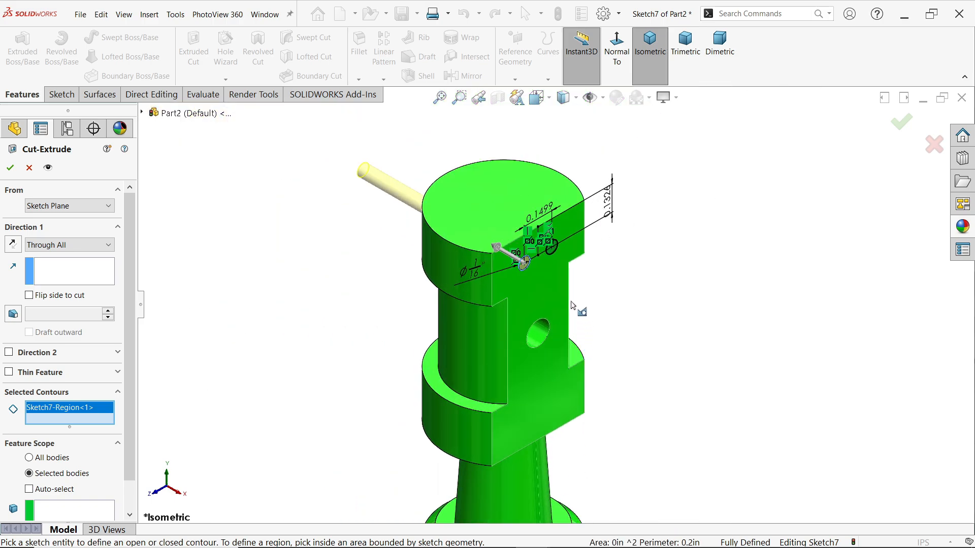
left_click(15, 168)
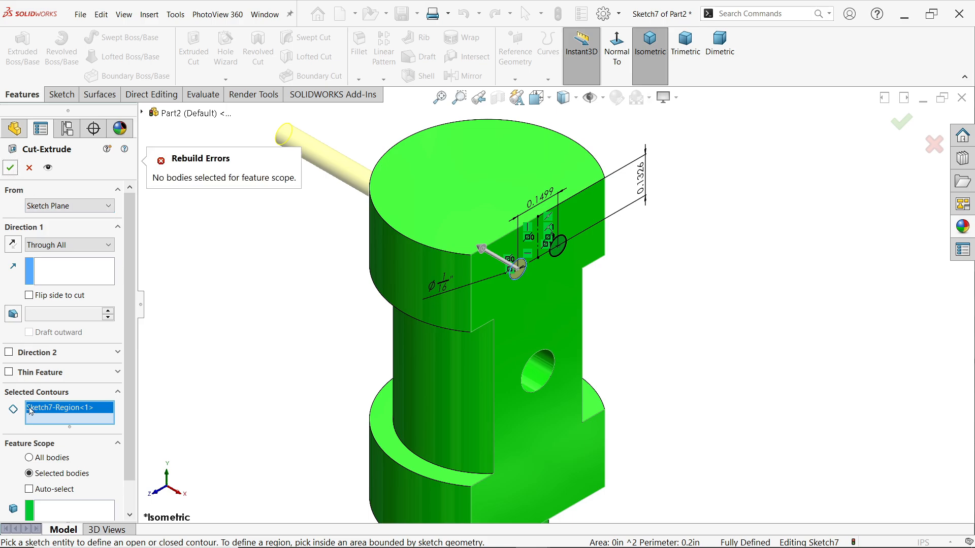
left_click(29, 490)
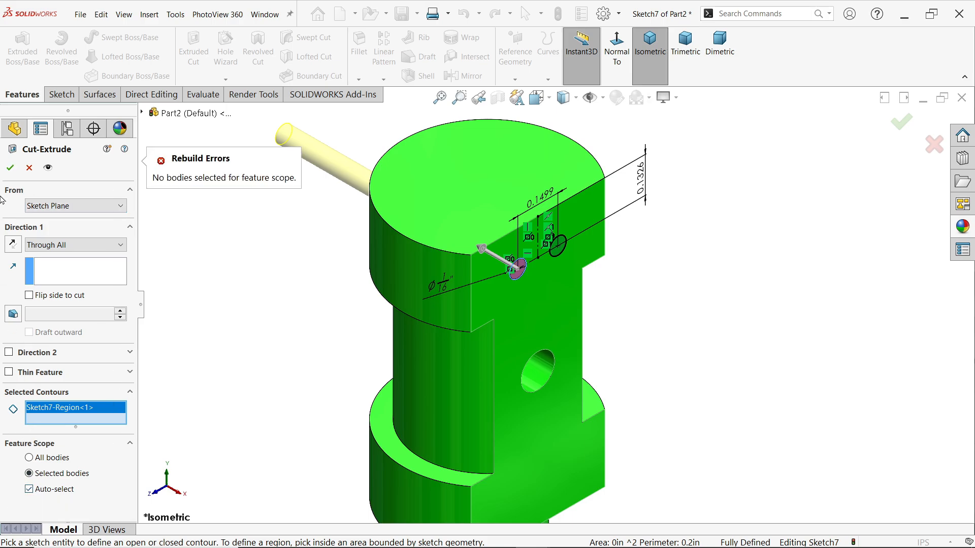
left_click(10, 170)
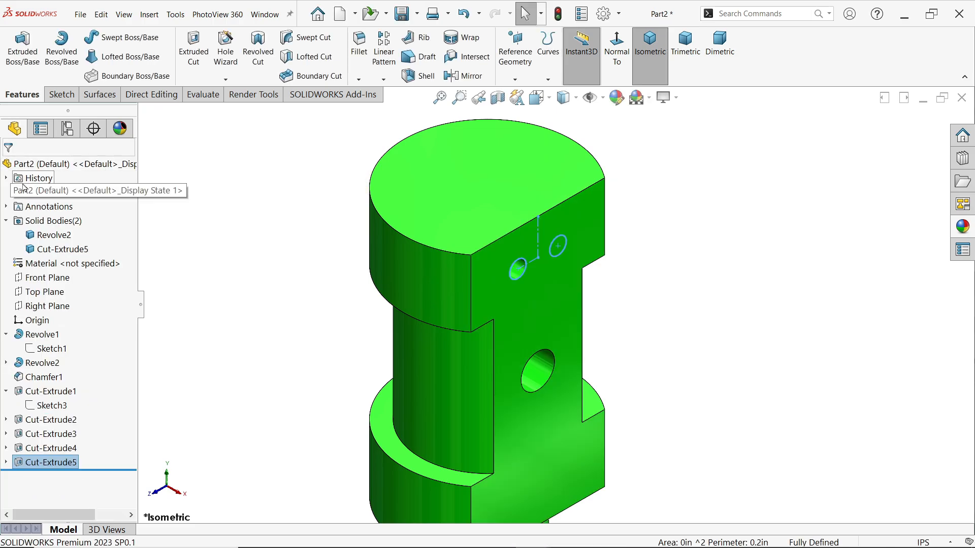
- Start another extruded cut from Sketch7, replacing its selected contours with only the mirrored circle's region
mouse_move(293, 293)
middle_mouse_down()
mouse_move(276, 276)
mouse_move(294, 297)
middle_mouse_up()
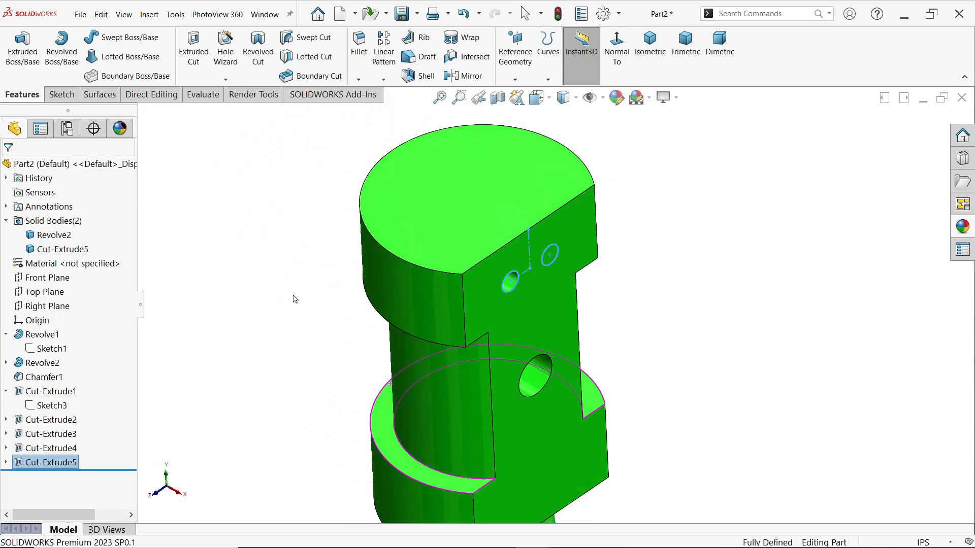
left_click(6, 462)
left_click(45, 477)
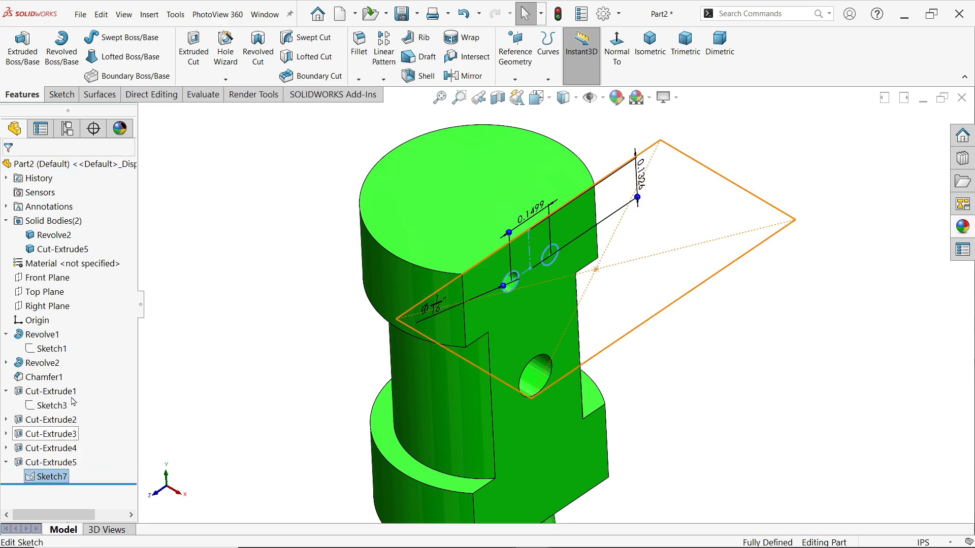
left_click(196, 56)
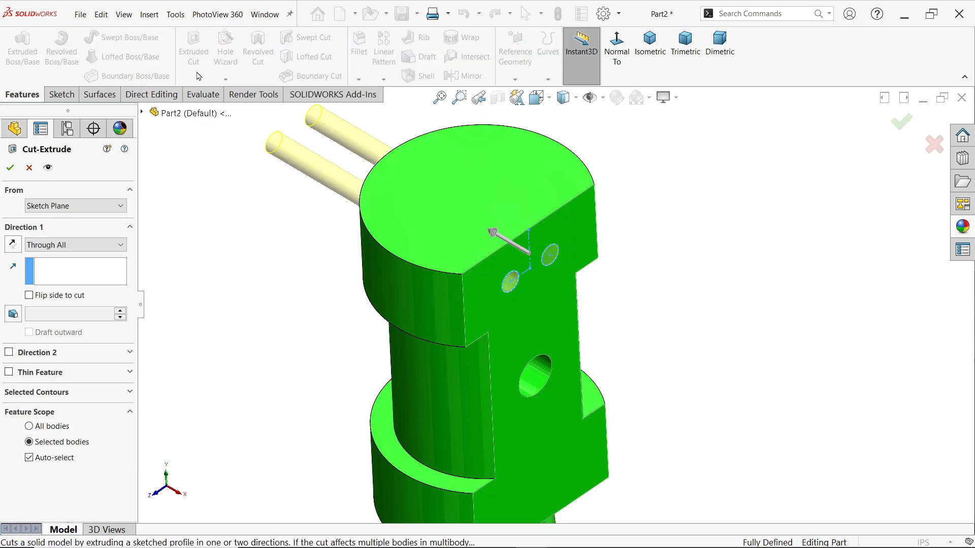
left_click(59, 395)
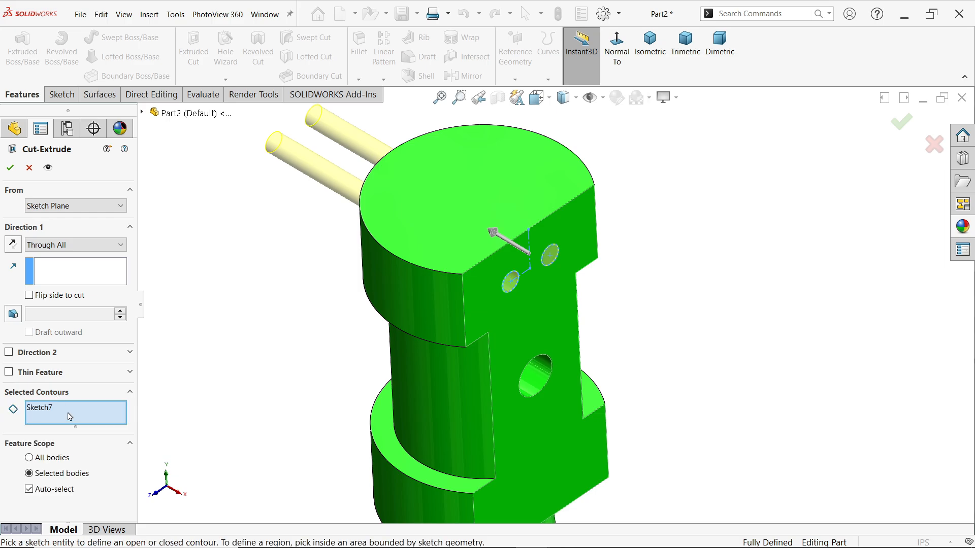
left_click(74, 413)
right_click(74, 412)
left_click(102, 415)
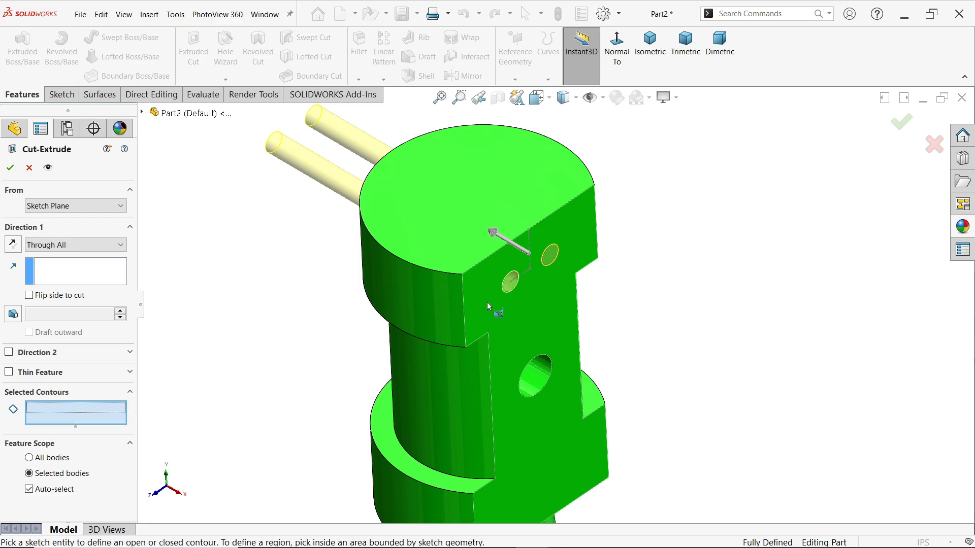
left_click(548, 262)
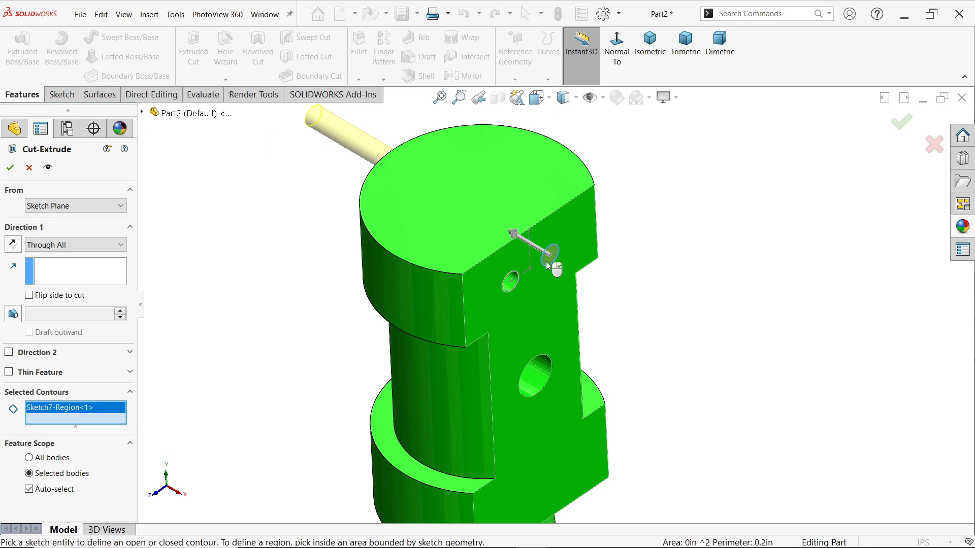
- Set the mirrored circle's cut to a Blind depth of 5/16 in and complete it
left_click(60, 248)
left_click(57, 256)
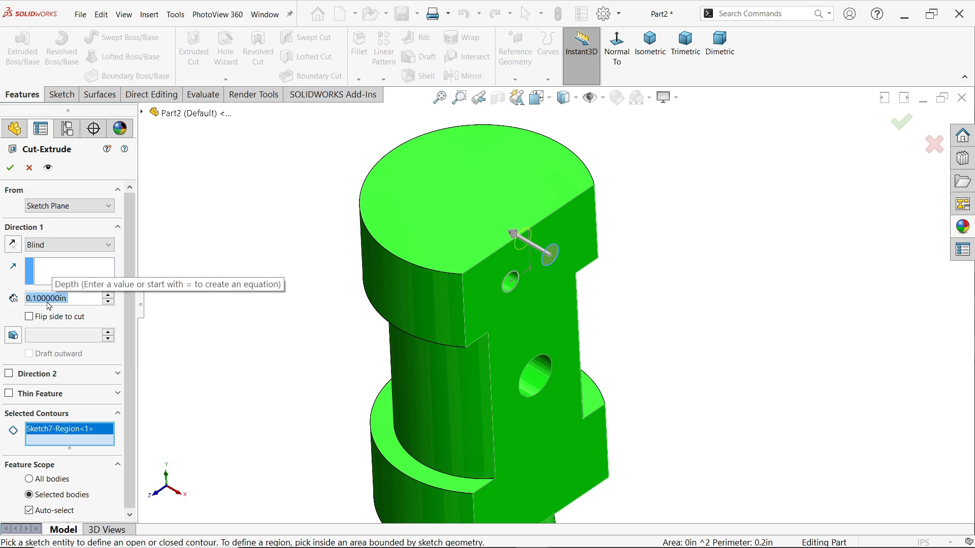
type("5/1")
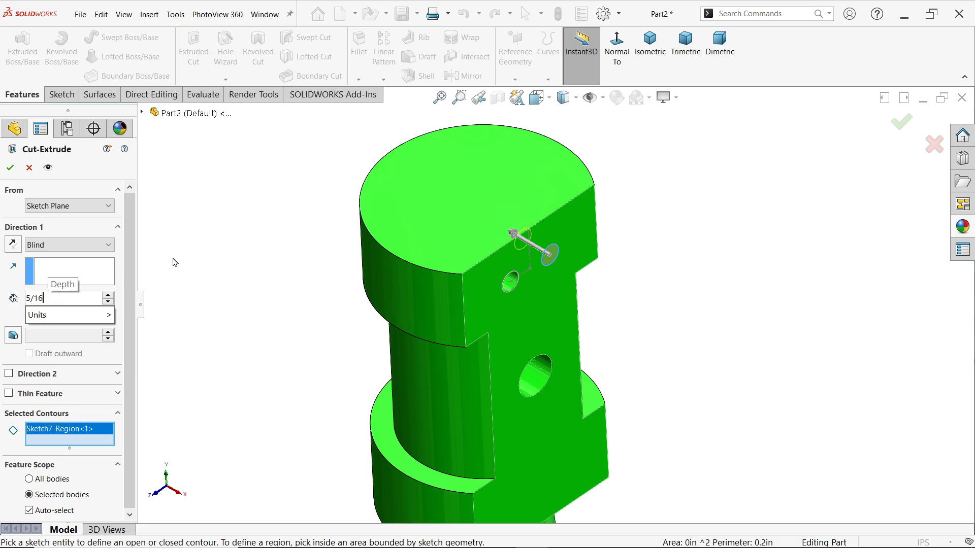
type("6")
key("Return")
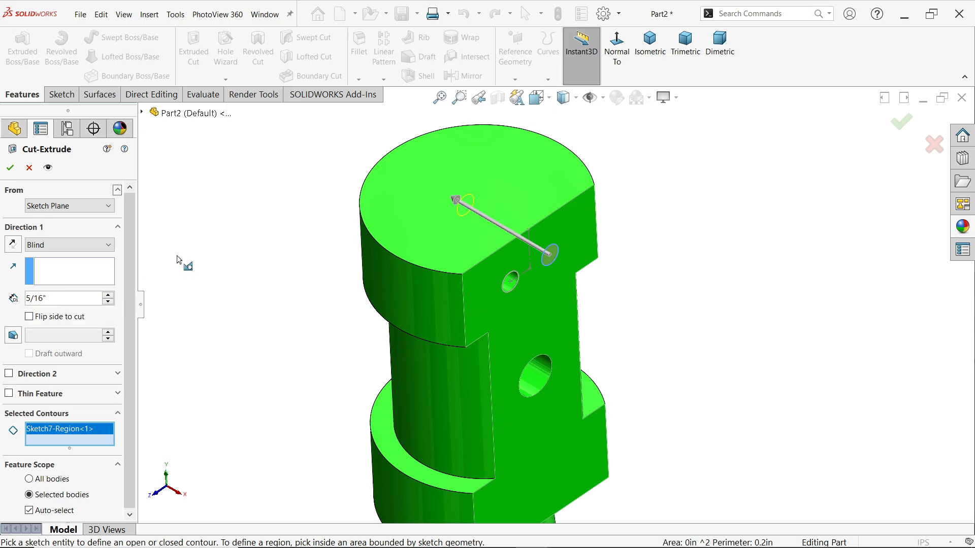
left_click(9, 168)
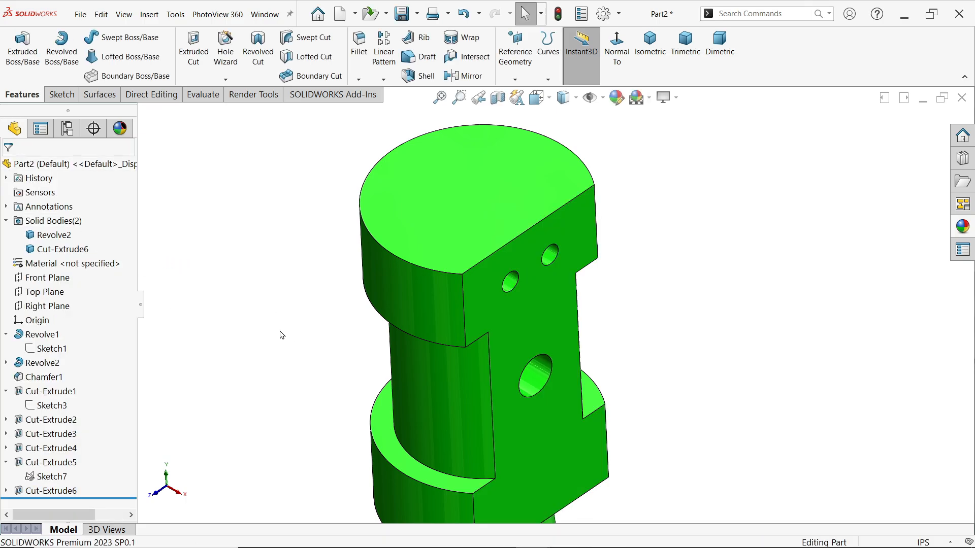
- Section the column parallel to its top face at a -0.14 in offset to inspect the two upper holes, and turn the section off
mouse_move(293, 336)
middle_mouse_down()
mouse_move(250, 272)
mouse_move(287, 331)
middle_mouse_up()
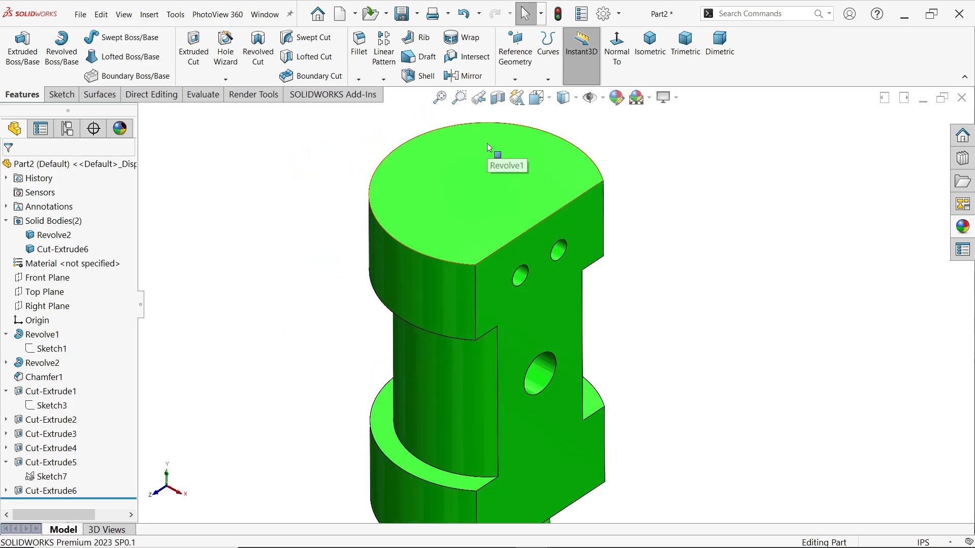
left_click(489, 147)
left_click(497, 97)
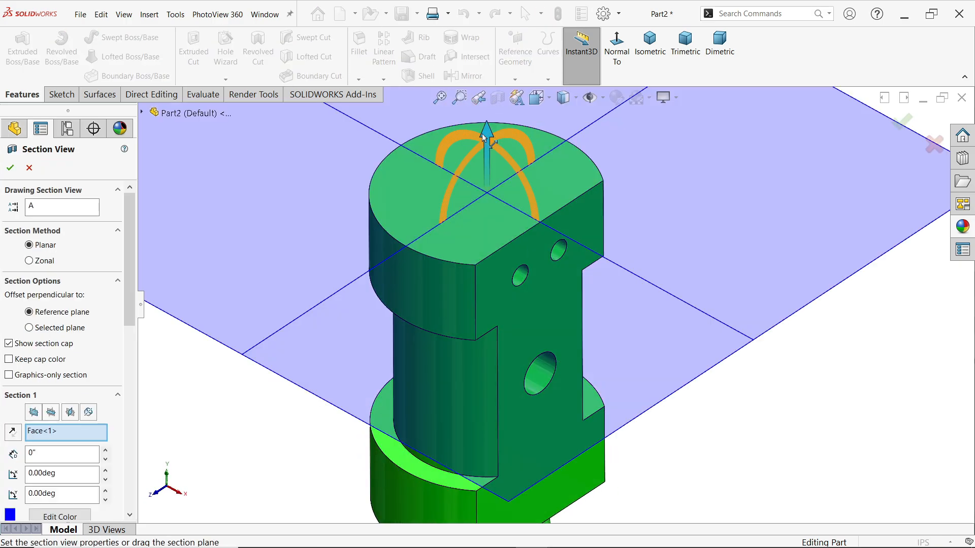
left_click_drag(484, 137, 481, 187)
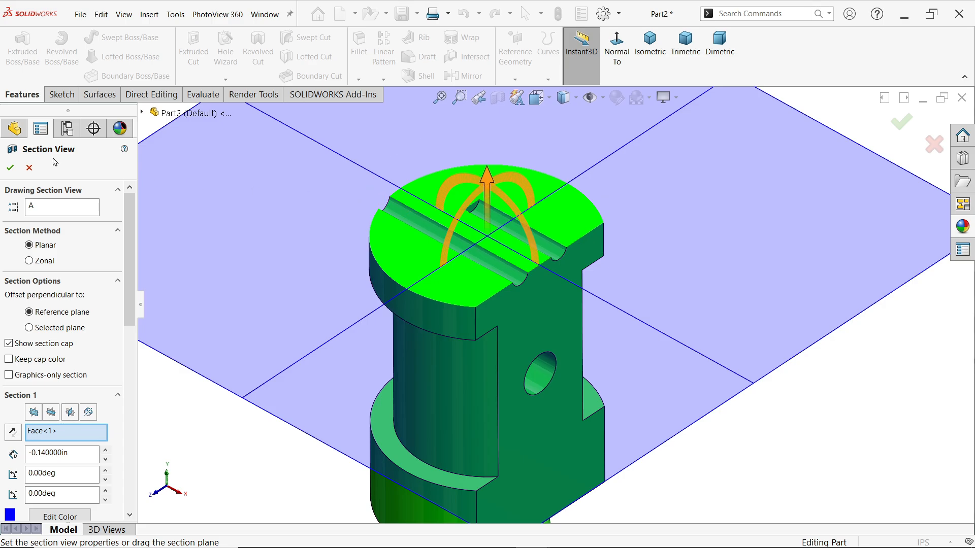
left_click(10, 168)
middle_click_drag(350, 270, 525, 123)
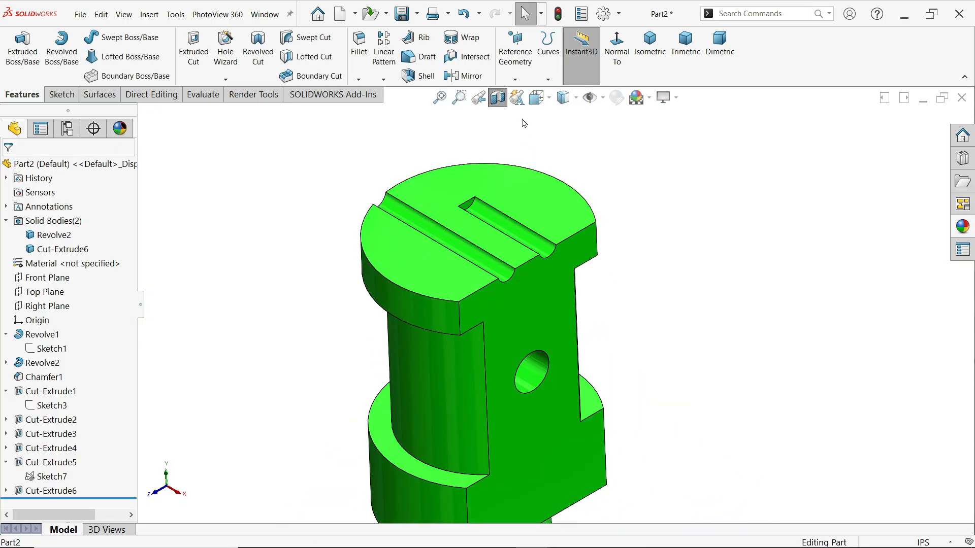
left_click(497, 97)
- Check the edge radius on the WOBBLER STEAM ENGINE.PNG drawing and start a symmetric Fillet in the part with a 0.005 in radius
key("alt+Tab")
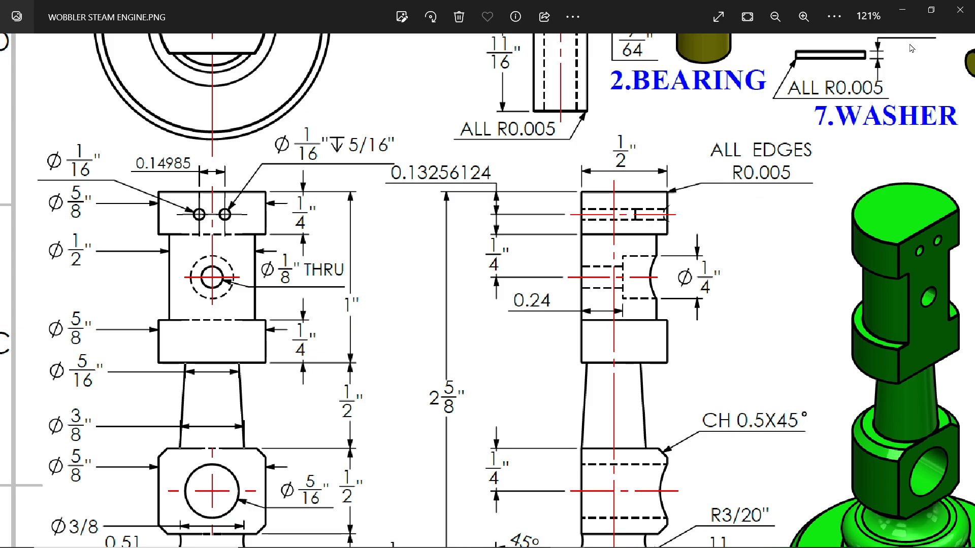
left_click(903, 16)
scroll(537, 312, "up", 5)
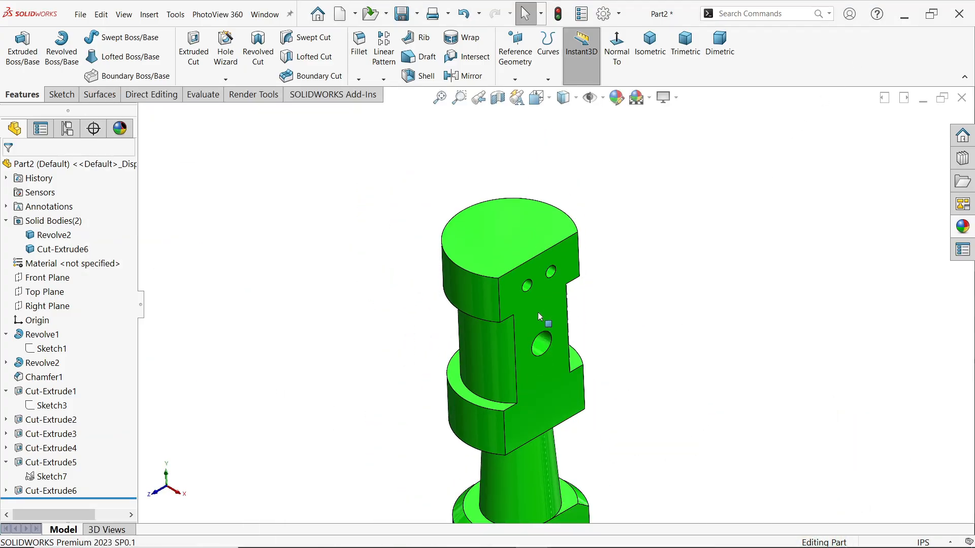
scroll(556, 411, "down", 5)
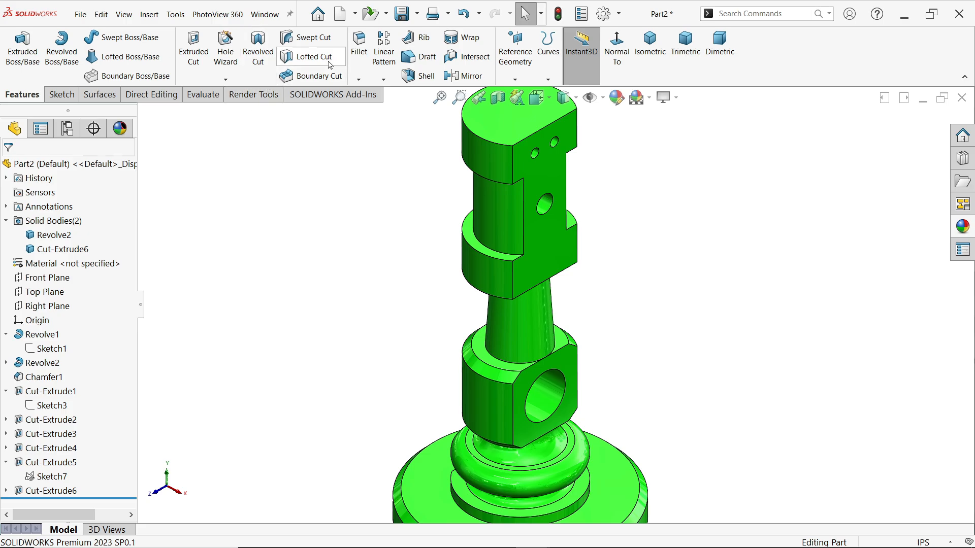
left_click(359, 47)
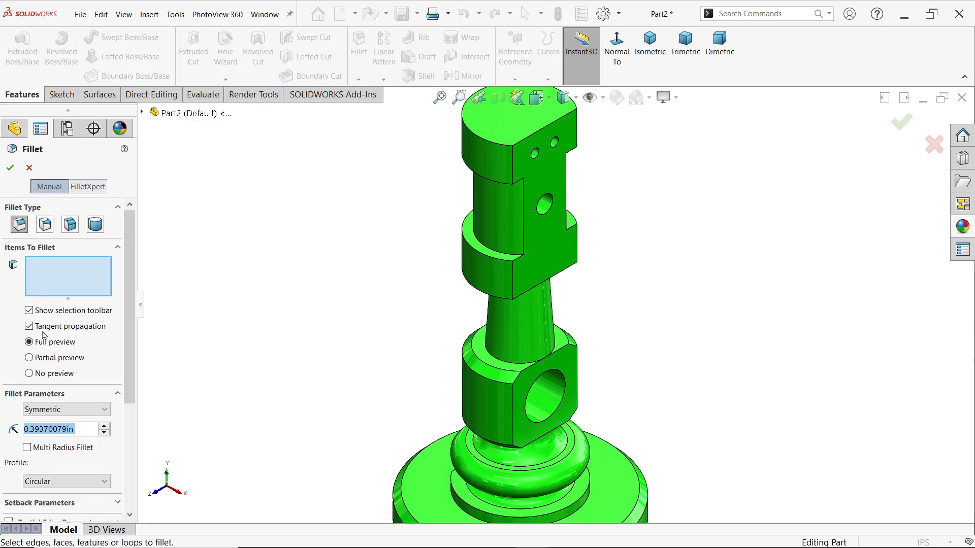
type("0.00")
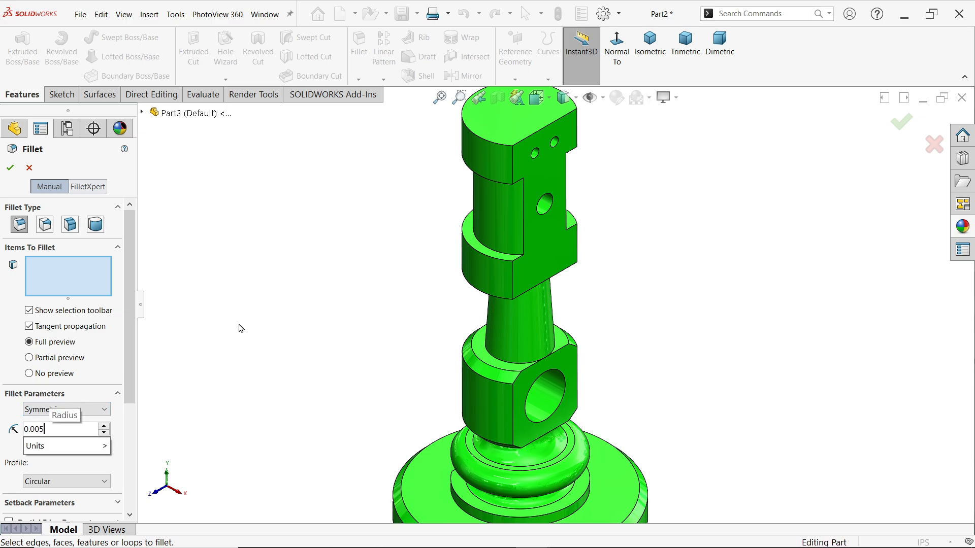
type("5")
key("Return")
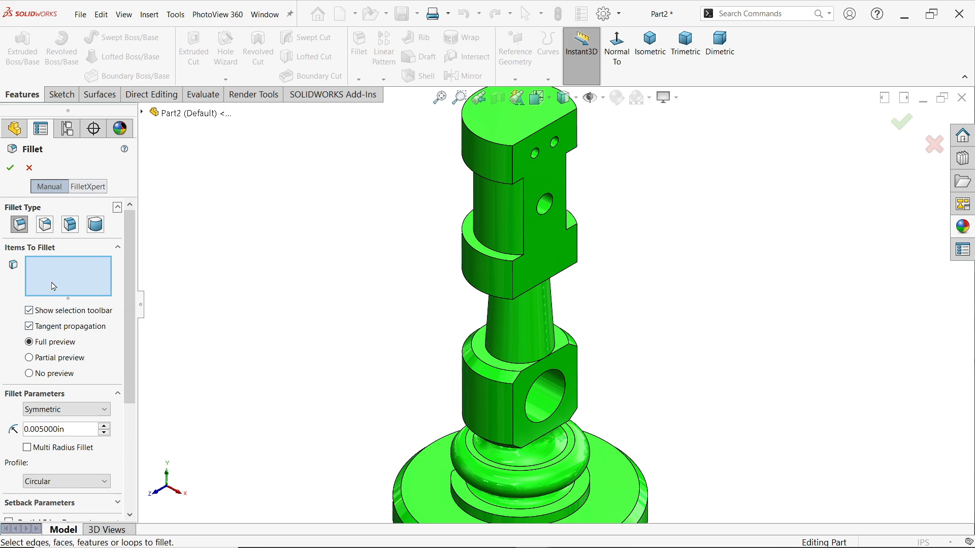
- Add the upper collar's top and bottom outer arcs and the neck's junction with its underside to the fillet
scroll(477, 202, "down", 3)
scroll(514, 205, "down", 3)
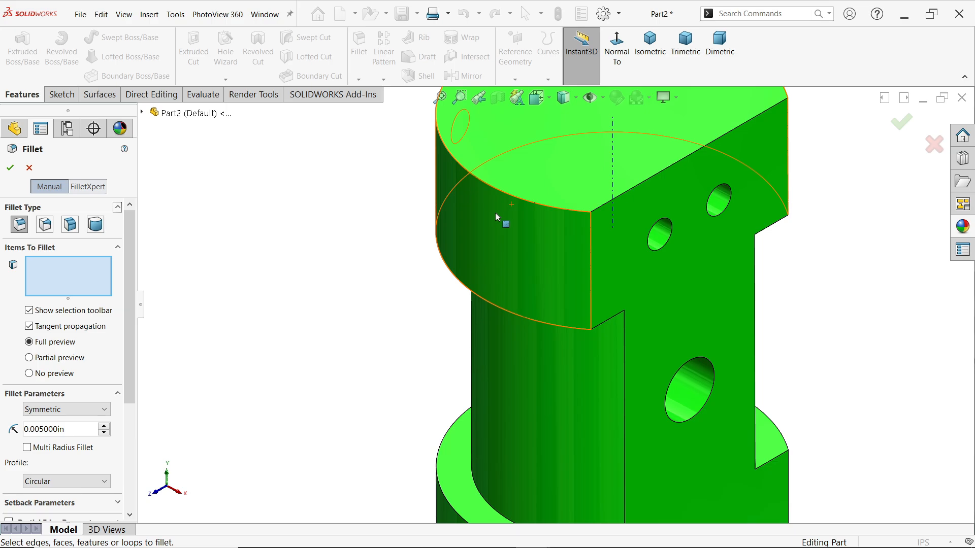
left_click(521, 199)
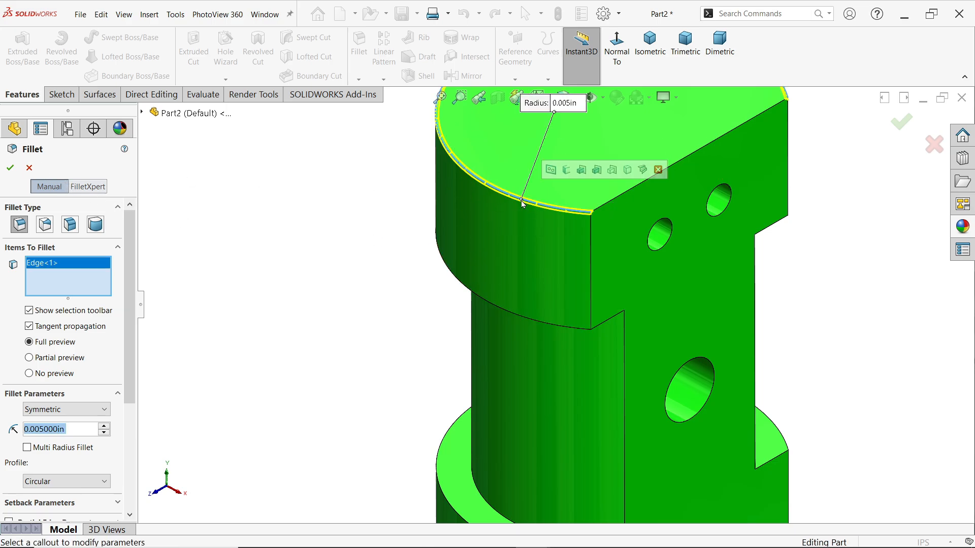
left_click(556, 326)
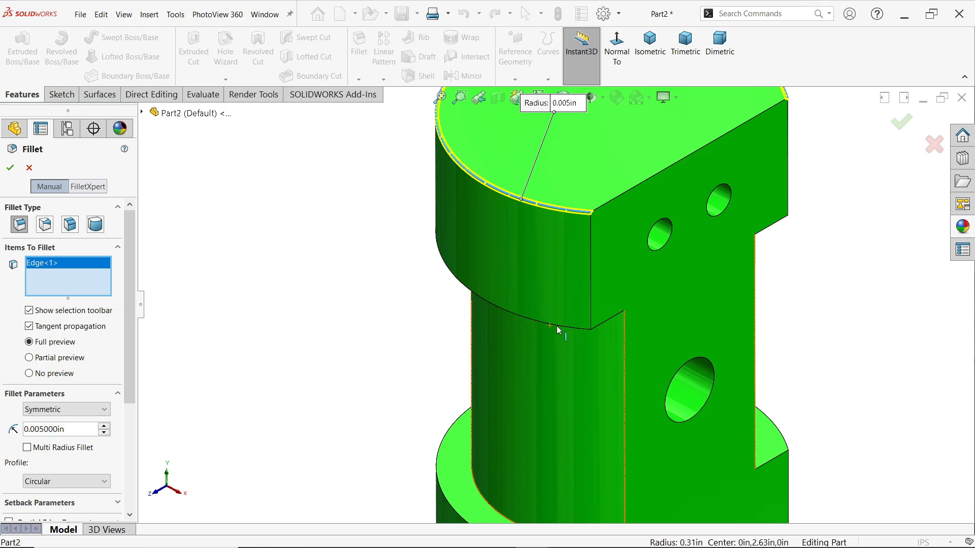
left_click(616, 314)
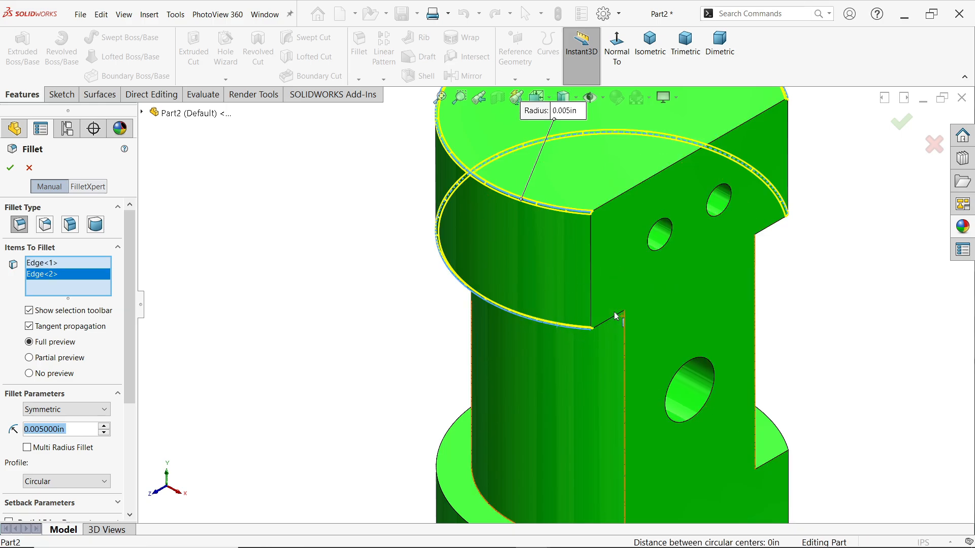
- Add the neck's lower junction arc, the lower collar's two outer arcs and the tapered stem's upper circular edge to the fillet
scroll(601, 344, "up", 3)
scroll(560, 394, "down", 6)
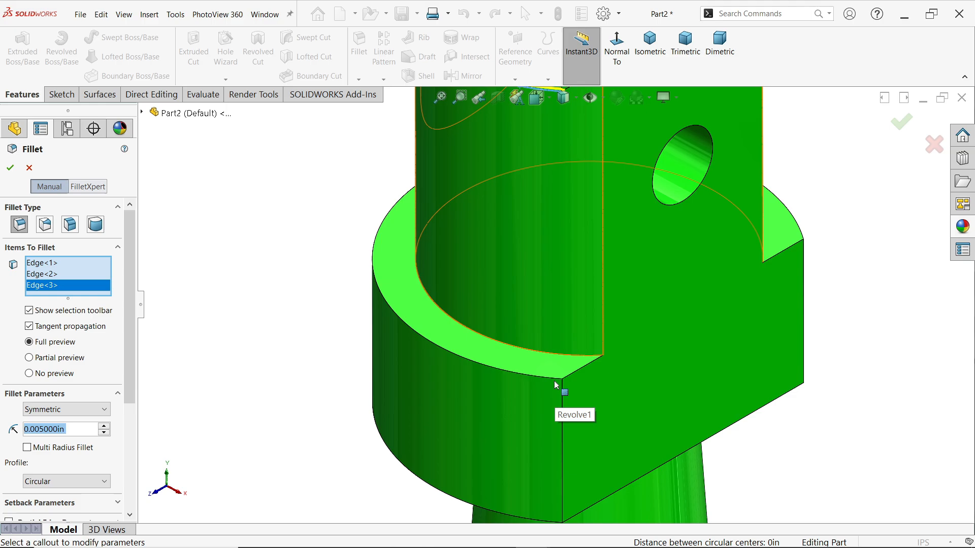
left_click(568, 355)
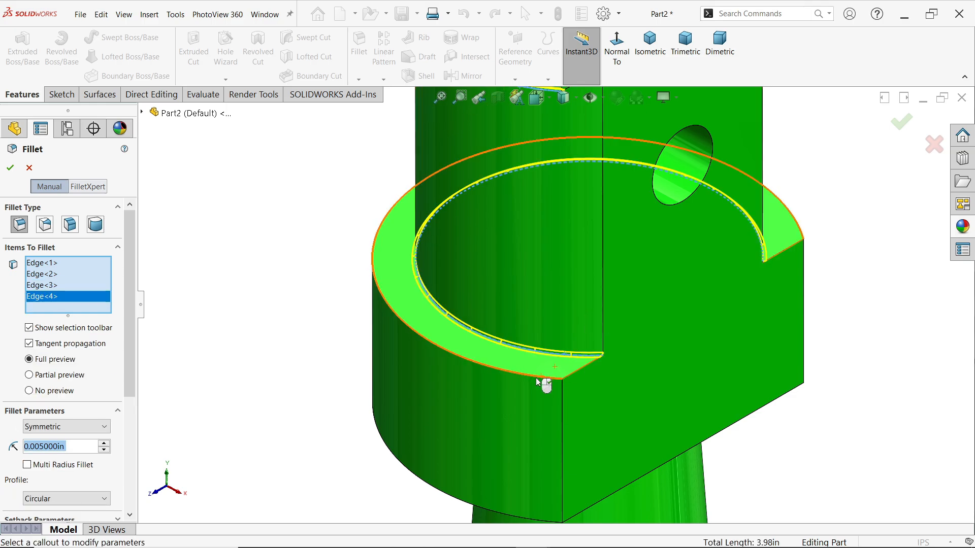
left_click(537, 380)
scroll(537, 381, "up", 3)
scroll(553, 401, "down", 3)
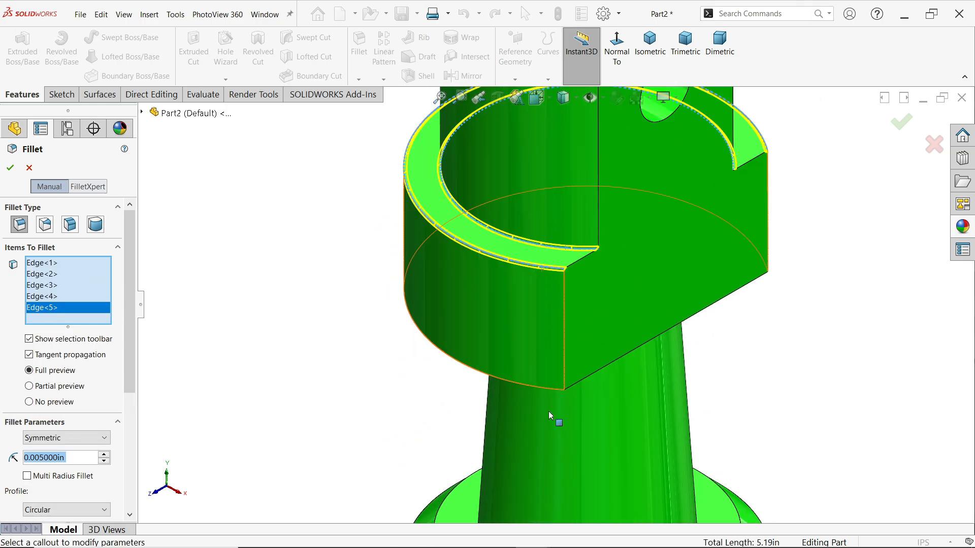
left_click(542, 393)
middle_click_drag(581, 418, 560, 341)
left_click(561, 340)
- Add the cross-bored block's two lower chamfer arcs and the circular edge where its underside meets the curved neck to the fillet
scroll(562, 426, "up", 2)
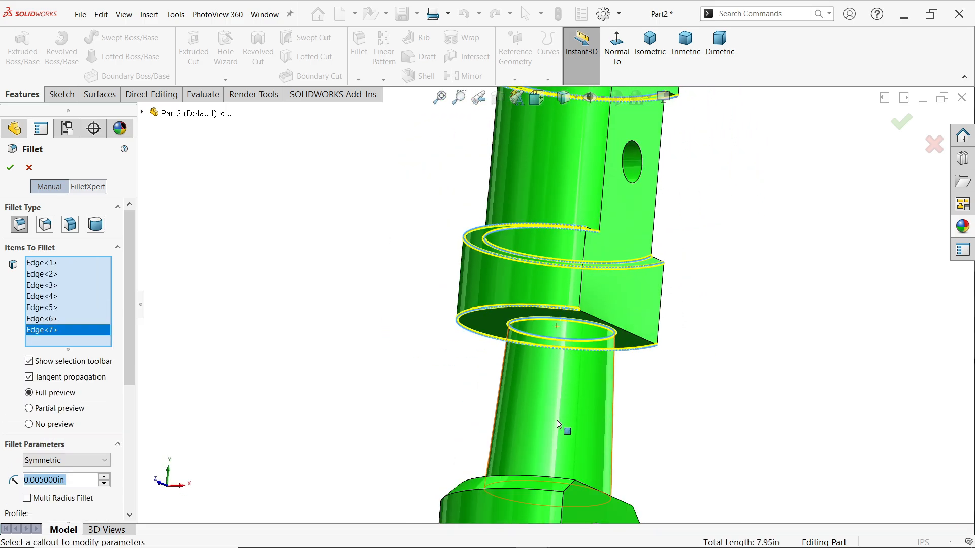
scroll(566, 410, "down", 2)
scroll(534, 435, "up", 3)
scroll(523, 457, "down", 5)
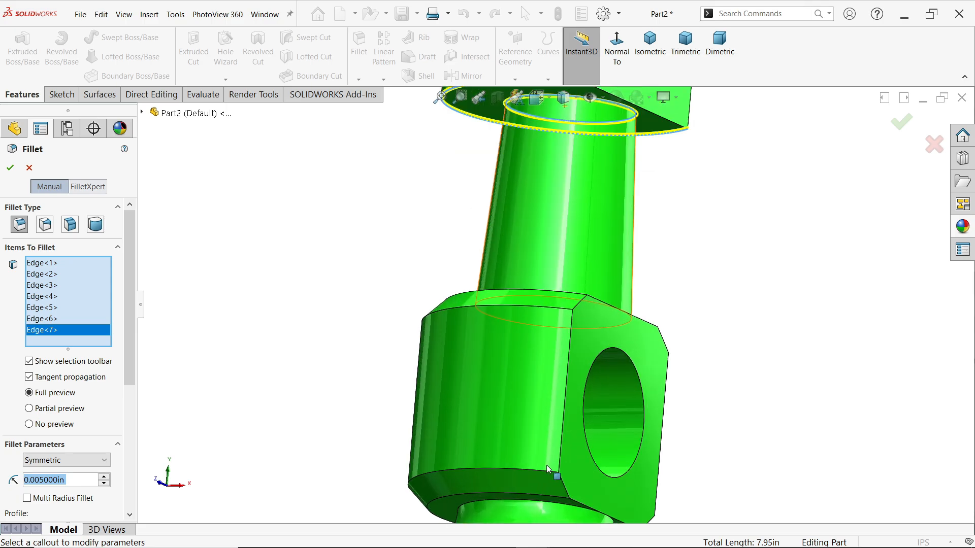
left_click(529, 432)
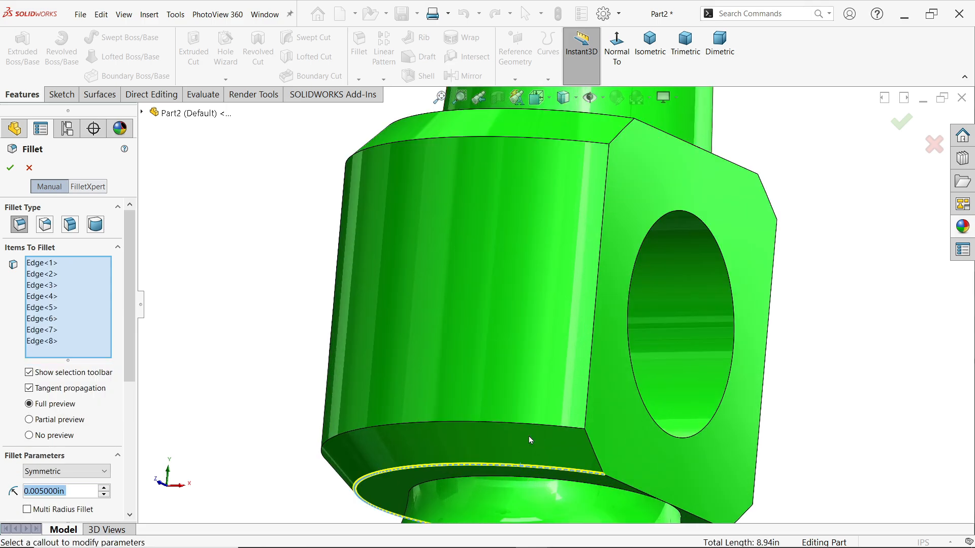
left_click(559, 420)
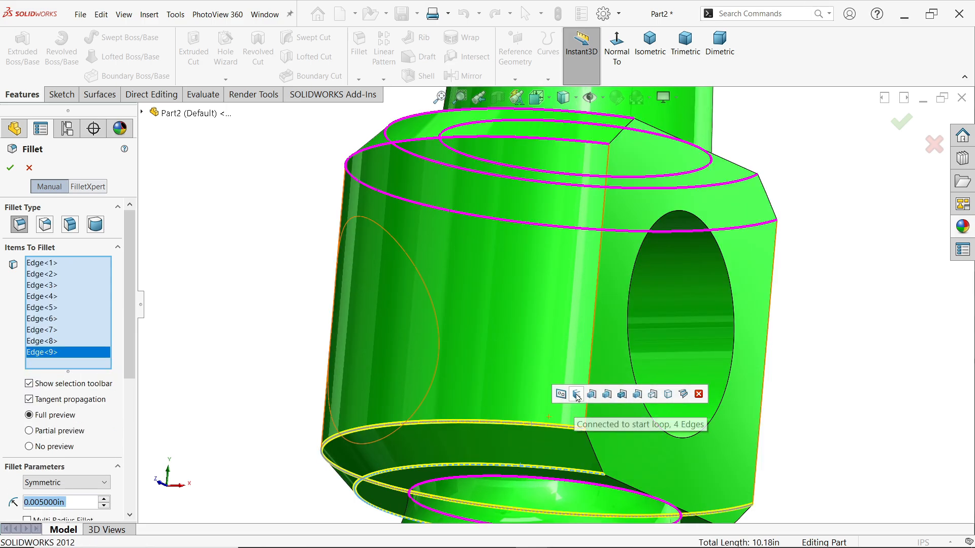
scroll(574, 443, "up", 2)
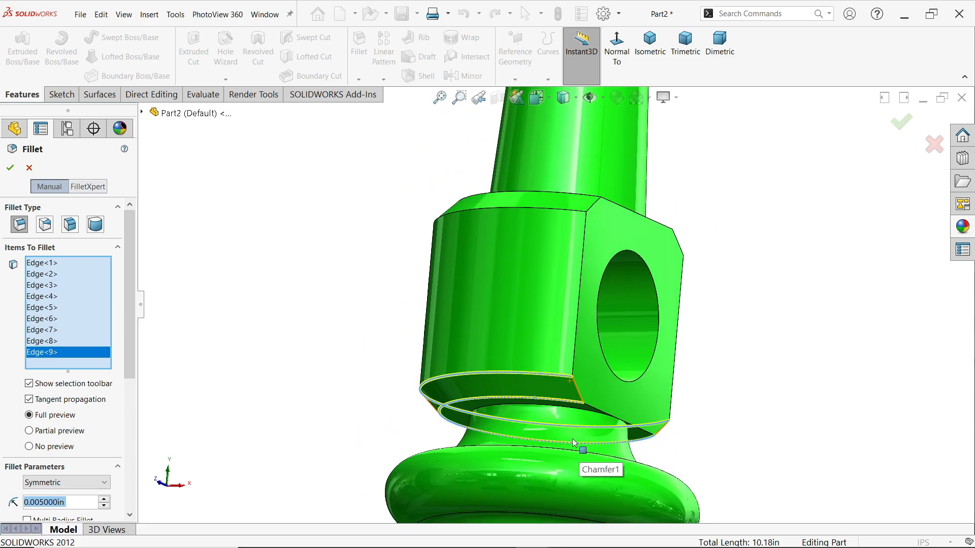
left_click(555, 412)
- Add the tapered stem's base circle and the cross-bored block's two upper chamfer arcs to the fillet
middle_click_drag(633, 254, 579, 308)
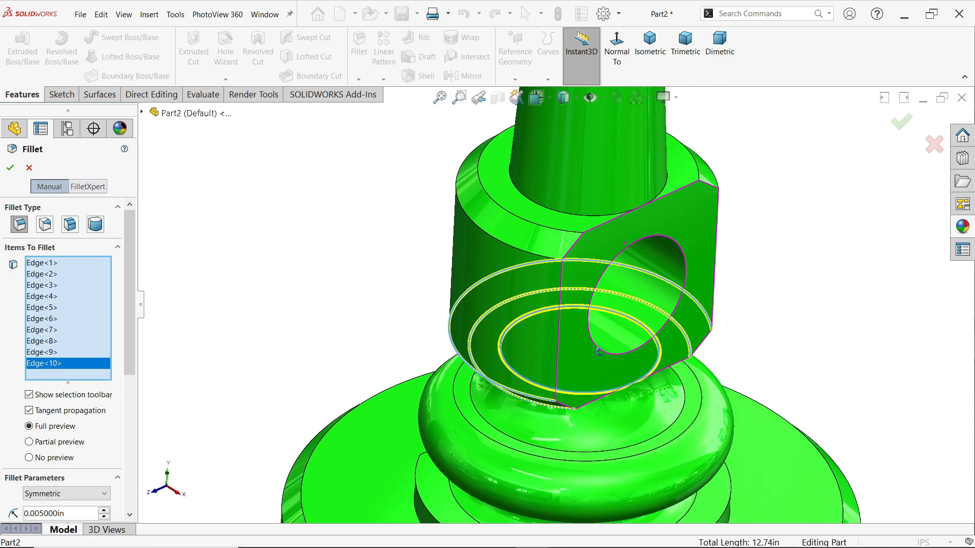
scroll(522, 218, "down", 3)
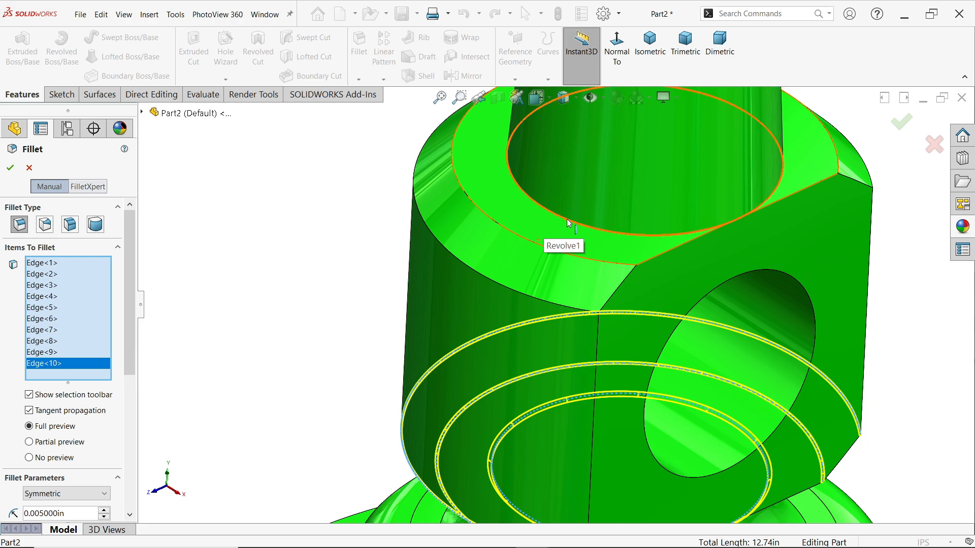
left_click(569, 223)
left_click(555, 255)
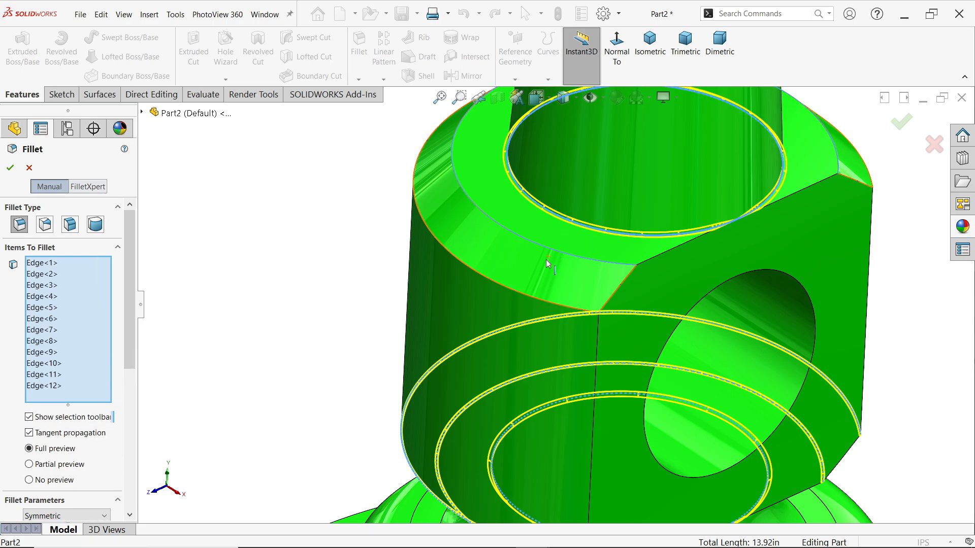
left_click(511, 292)
- Add the circular edge where the curved neck meets the rounded bead's top to the fillet, and try the circle below the bead
scroll(531, 334, "up", 5)
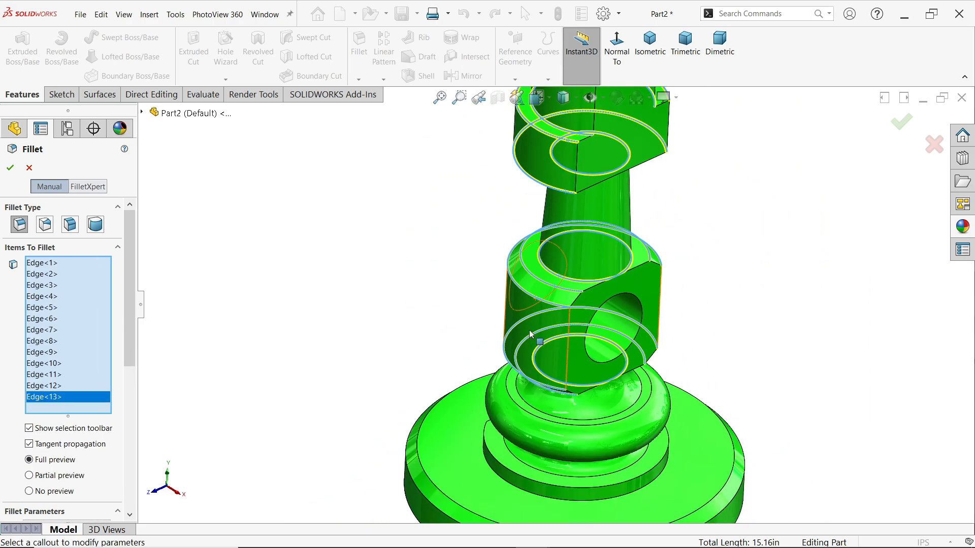
scroll(523, 455, "down", 5)
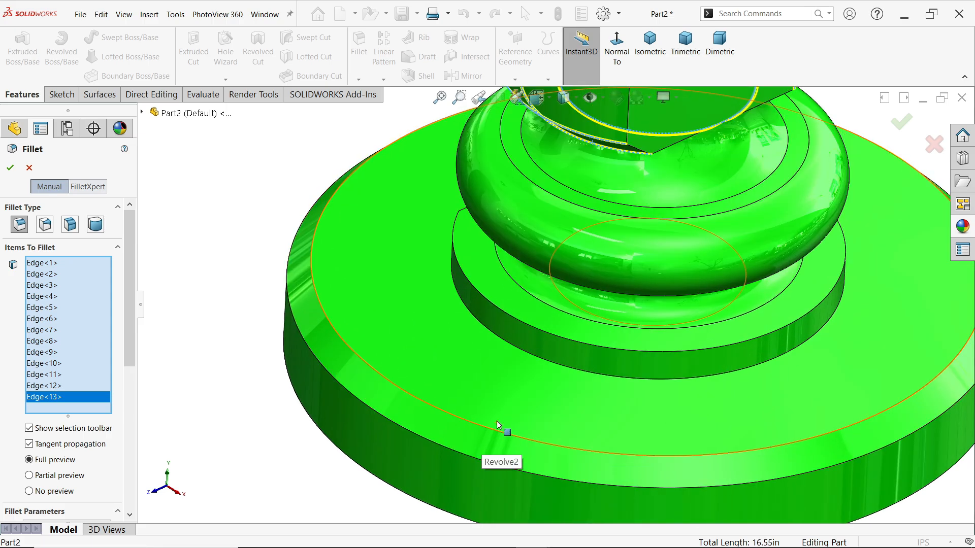
middle_click_drag(553, 409, 562, 213)
scroll(539, 183, "down", 2)
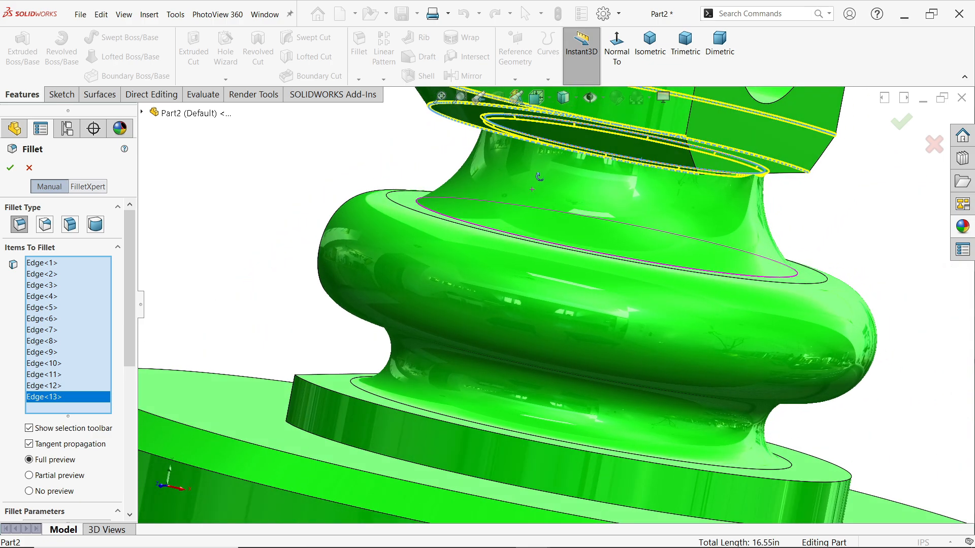
middle_click_drag(540, 177, 484, 189)
scroll(492, 214, "down", 2)
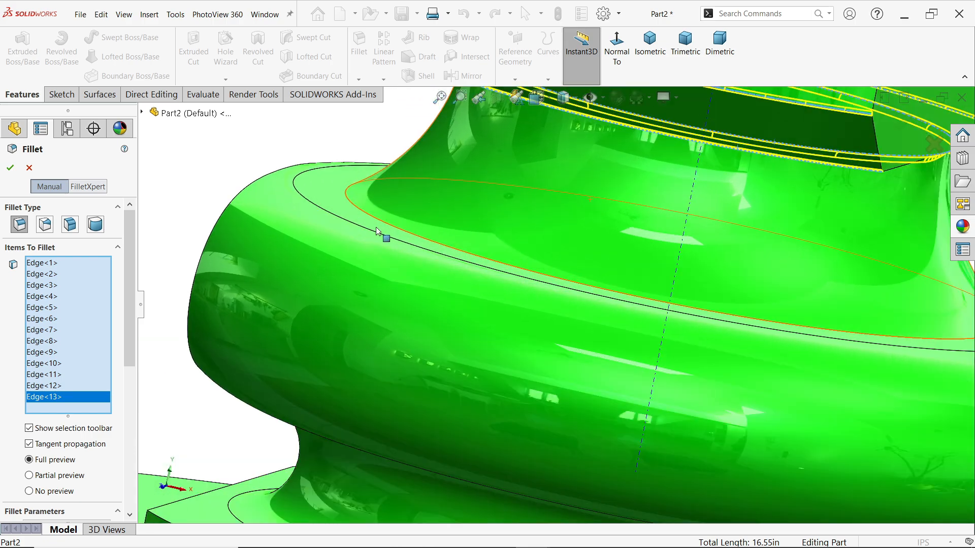
middle_click_drag(348, 211, 396, 228)
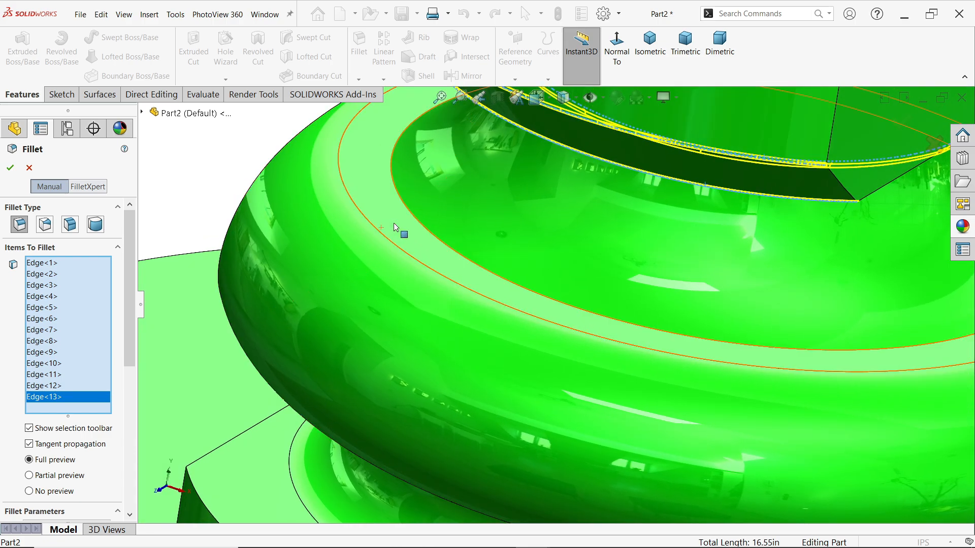
left_click(423, 231)
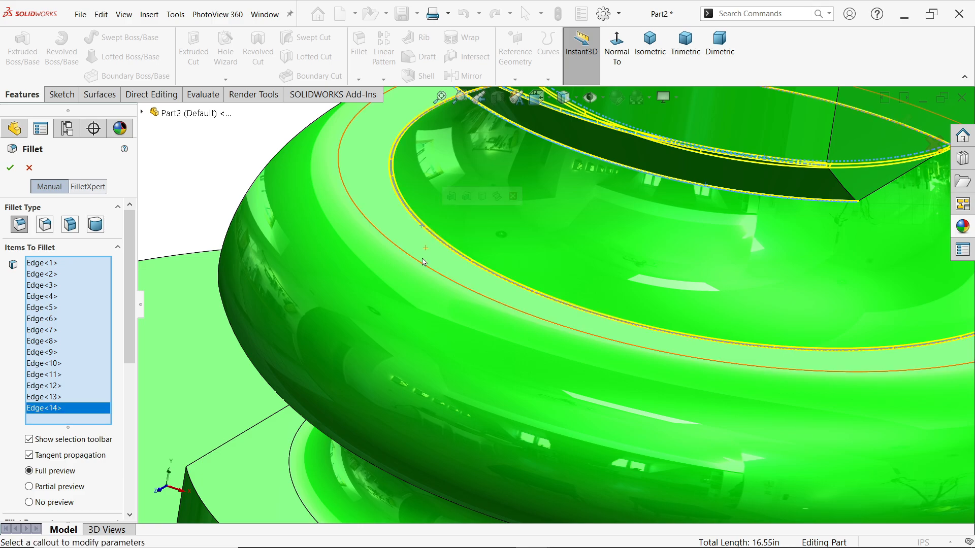
scroll(490, 332, "up", 6)
left_click(518, 405)
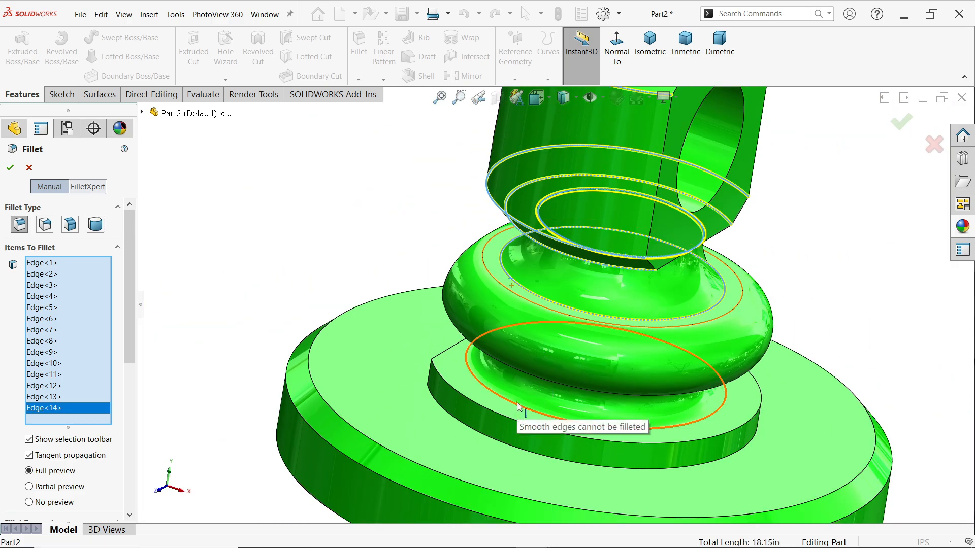
- Add the top and bottom outer arcs of the thin flat-sided disc beneath the bead to the fillet
middle_click_drag(518, 405, 572, 352)
scroll(559, 355, "down", 3)
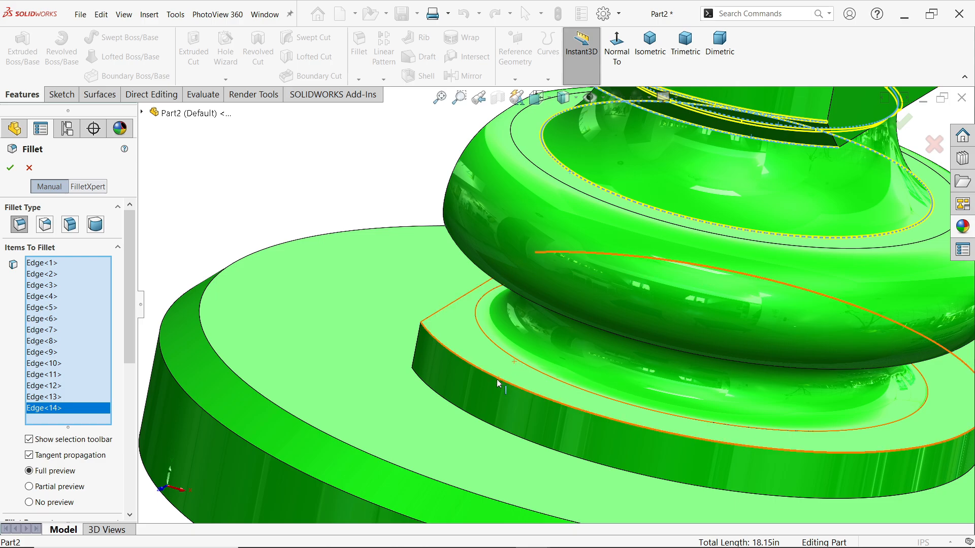
left_click(502, 379)
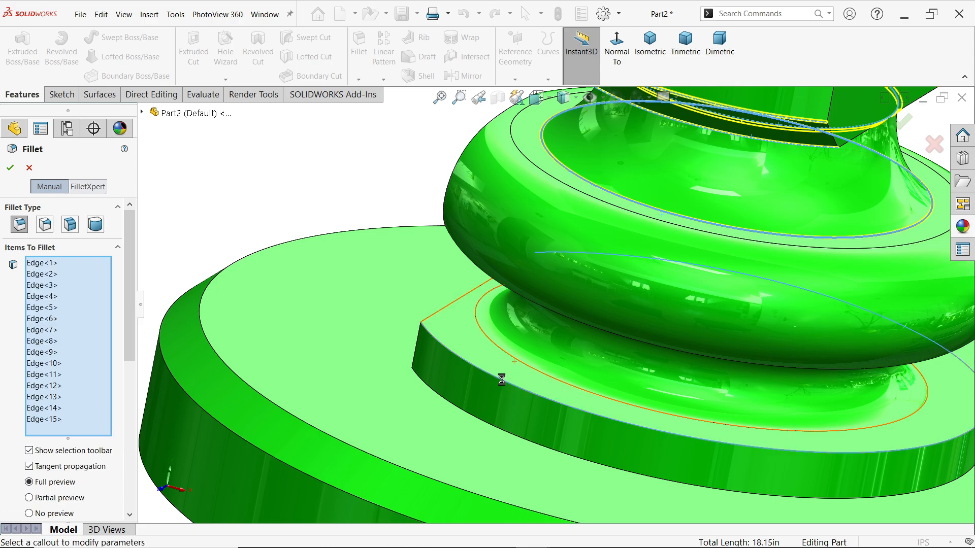
left_click(490, 427)
middle_click_drag(629, 386, 571, 223)
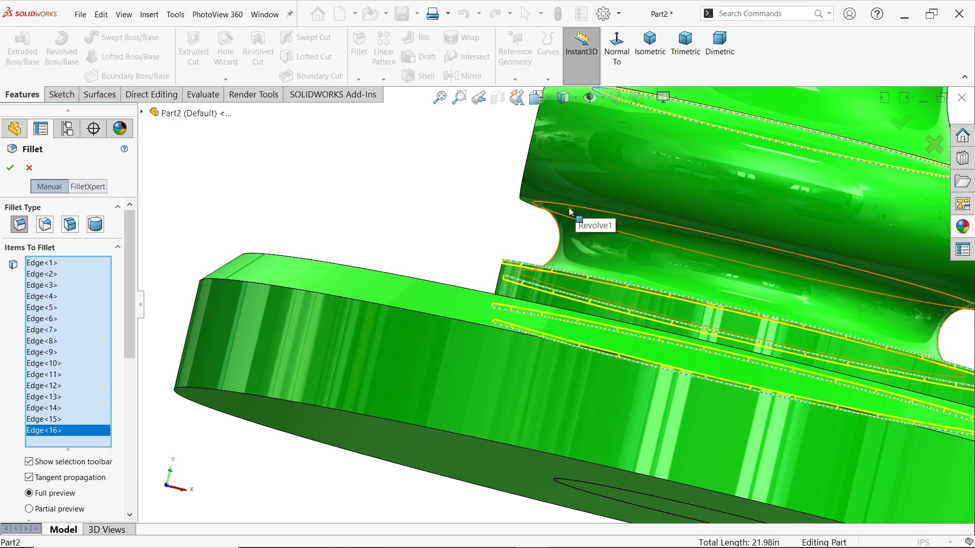
- Apply the 0.005 in fillet to all the edges selected on the column
scroll(571, 223, "up", 5)
mouse_move(627, 339)
middle_mouse_down()
mouse_move(612, 333)
mouse_move(621, 338)
middle_mouse_up()
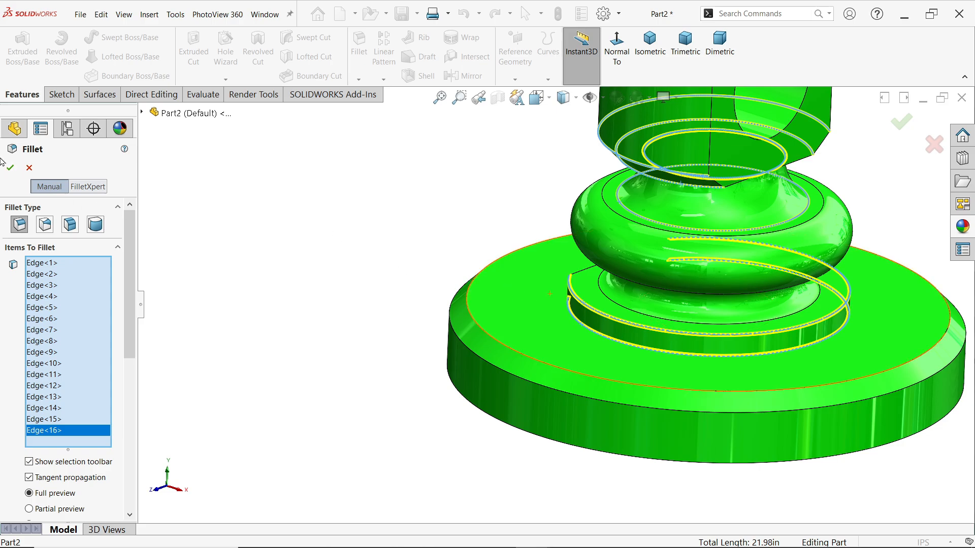
left_click(5, 174)
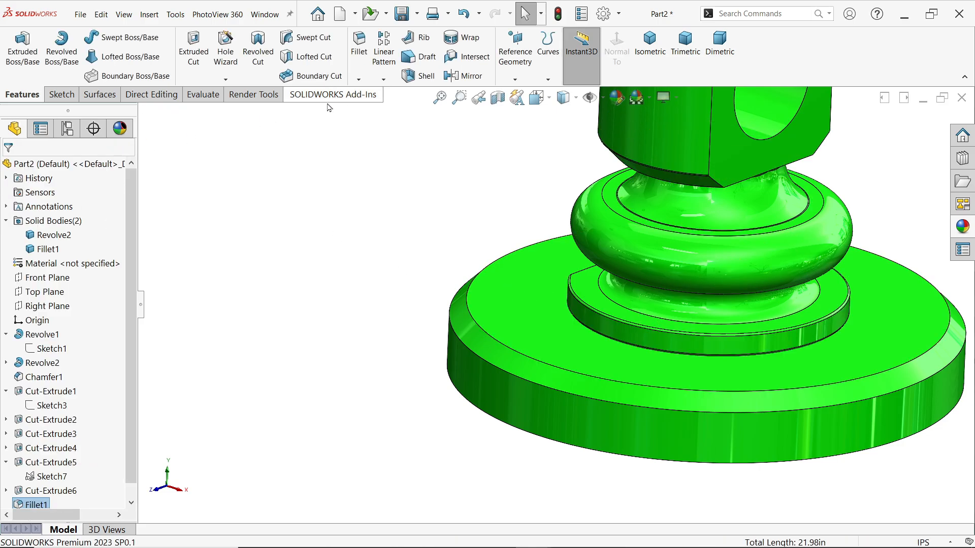
- Fillet the inner and outer circular edges of the round base's top chamfer with a 0.005 in radius
left_click(359, 44)
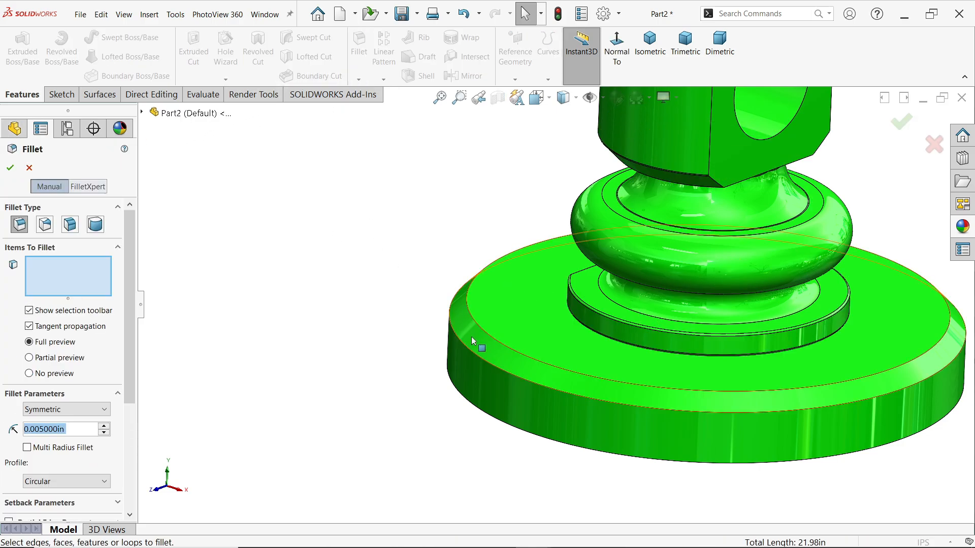
left_click(493, 339)
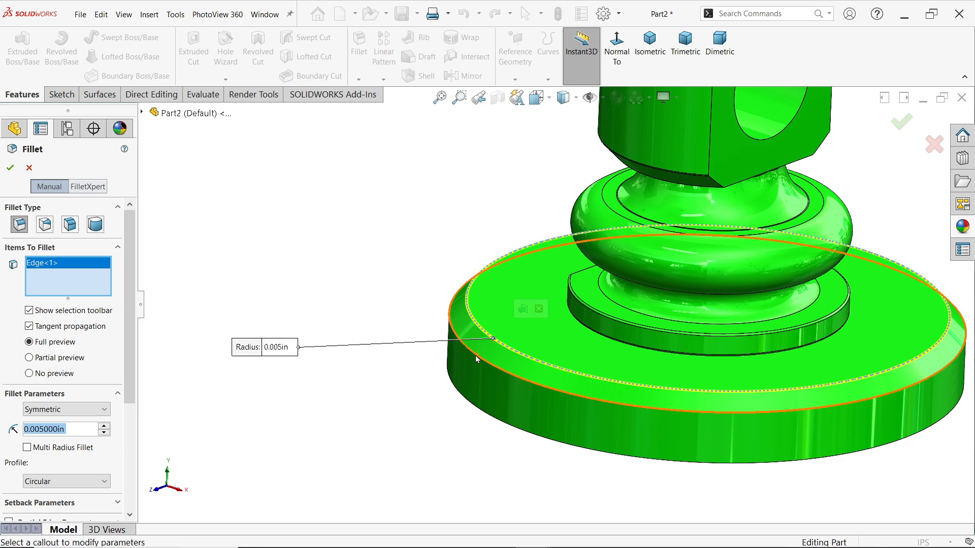
left_click(477, 357)
key("Return")
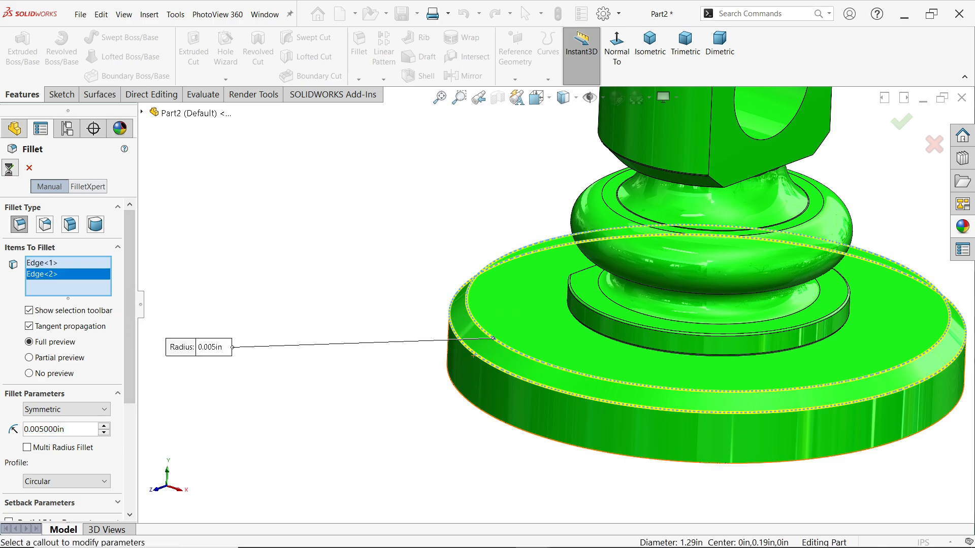
- Look over the filleted edges from the base up to the column's head and show the whole part in trimetric view
scroll(721, 371, "up", 3)
scroll(673, 171, "down", 4)
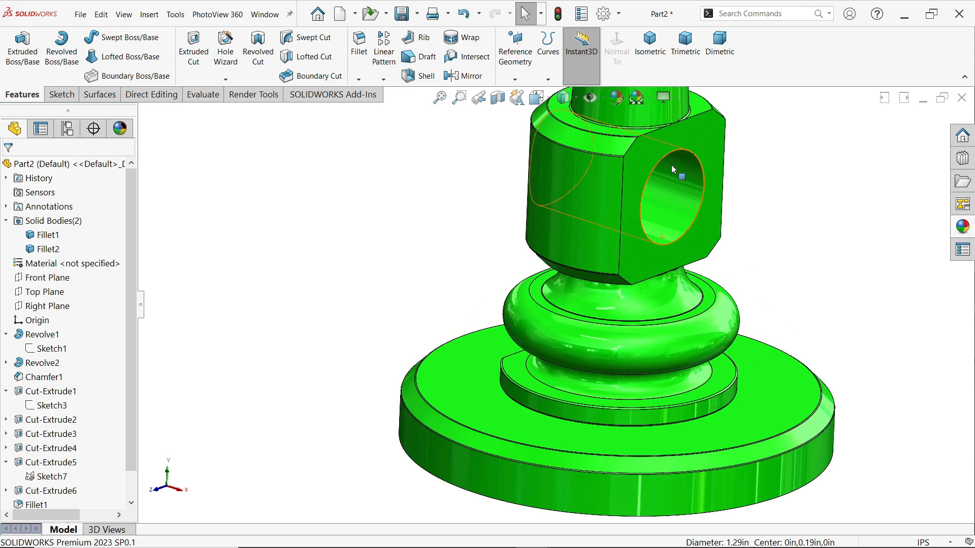
scroll(662, 194, "up", 5)
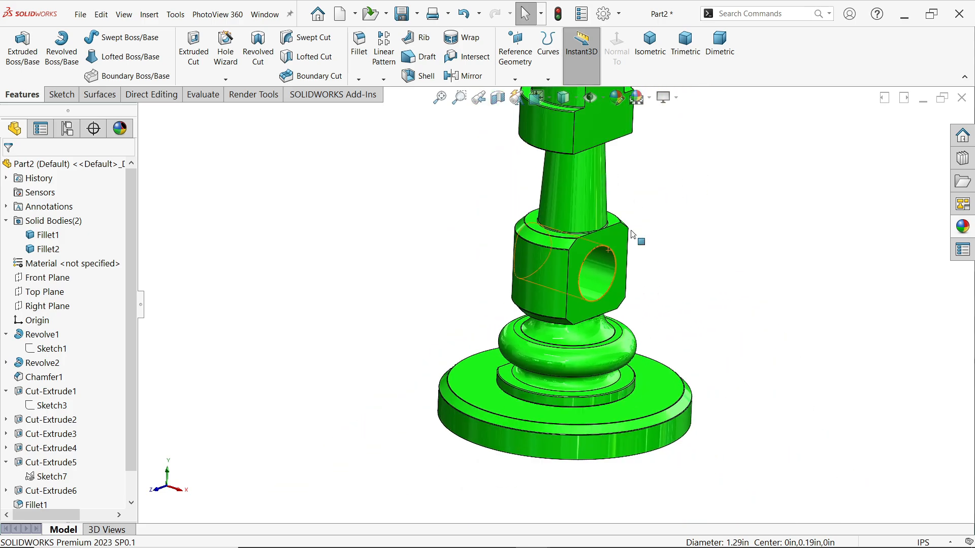
scroll(595, 155, "down", 5)
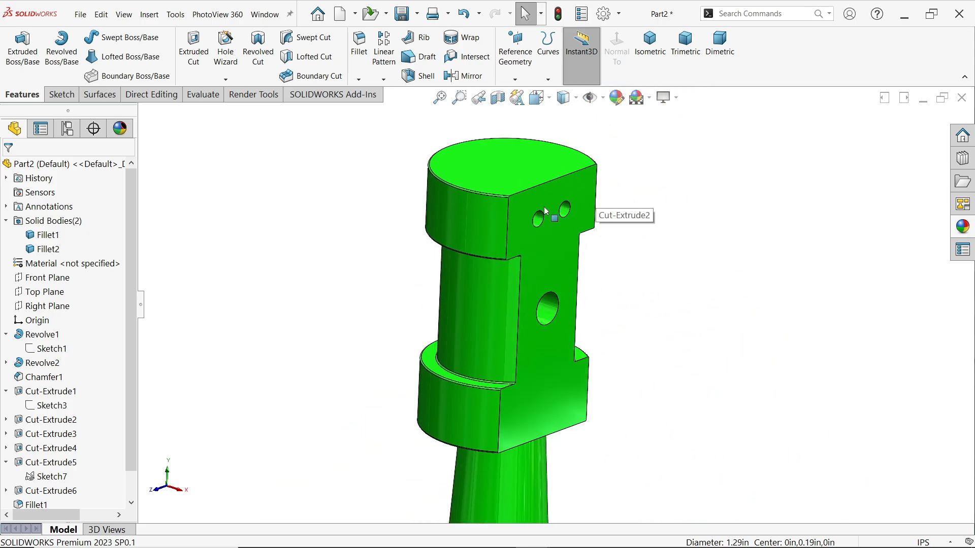
middle_click_drag(538, 301, 561, 208)
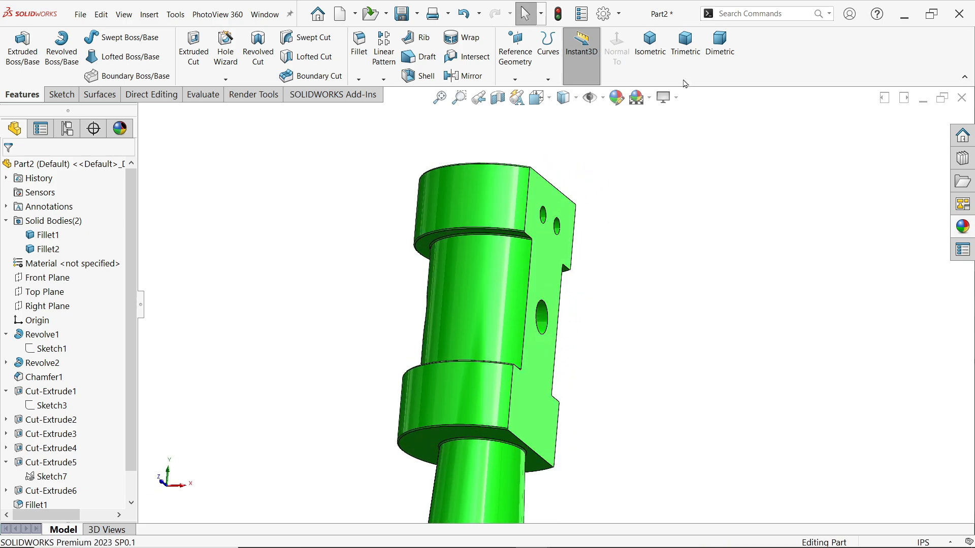
left_click(685, 45)
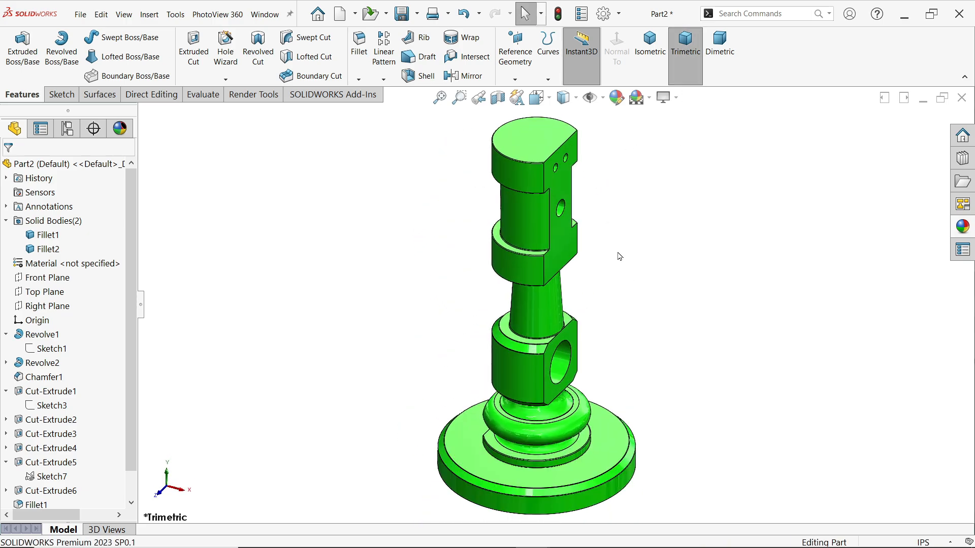
- Save the part as 1.COLUMN in the Wobbler Steam Engine folder on the Desktop
left_click(402, 13)
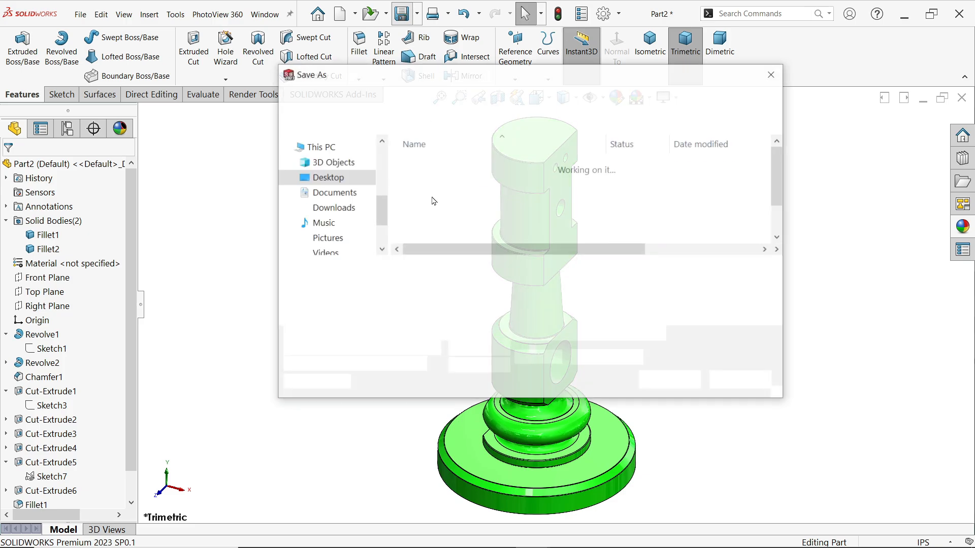
left_click(335, 179)
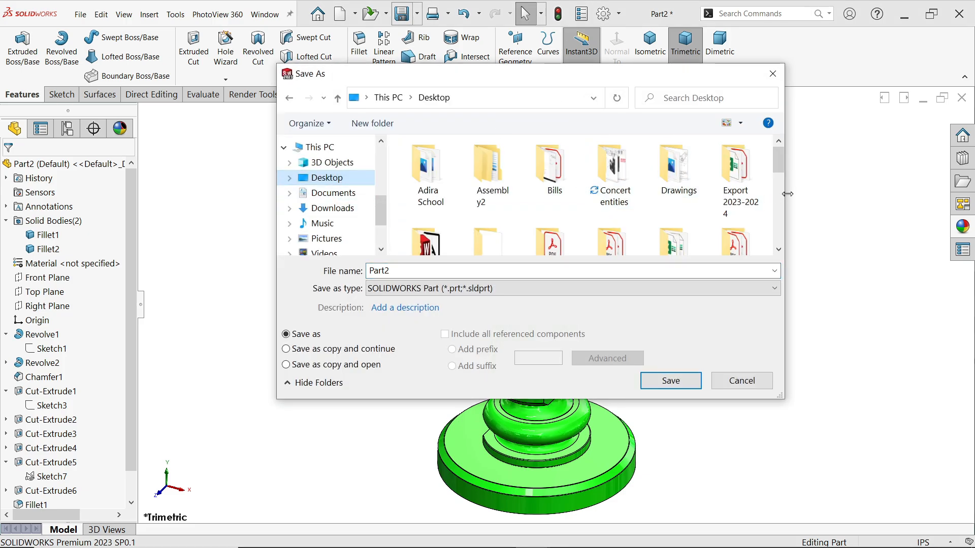
left_click_drag(778, 171, 766, 228)
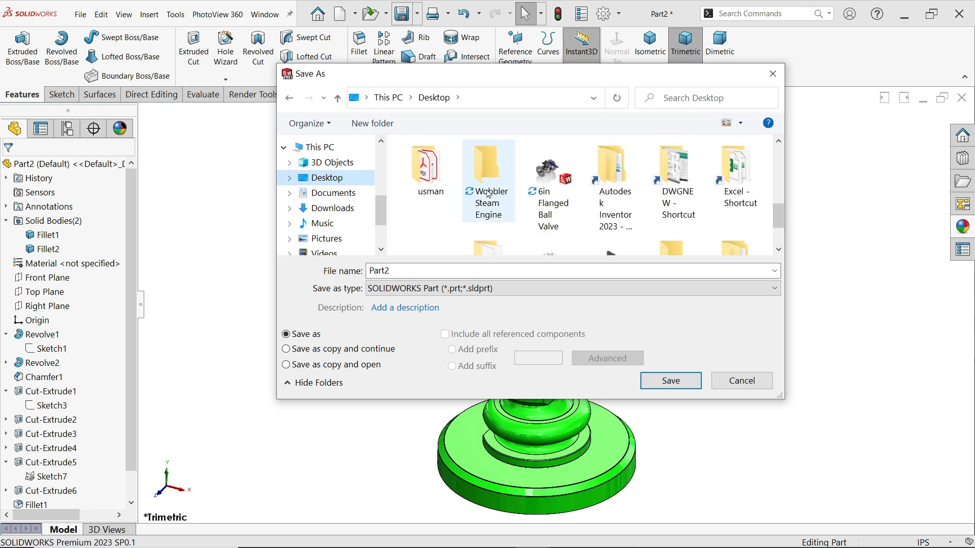
double_click(488, 193)
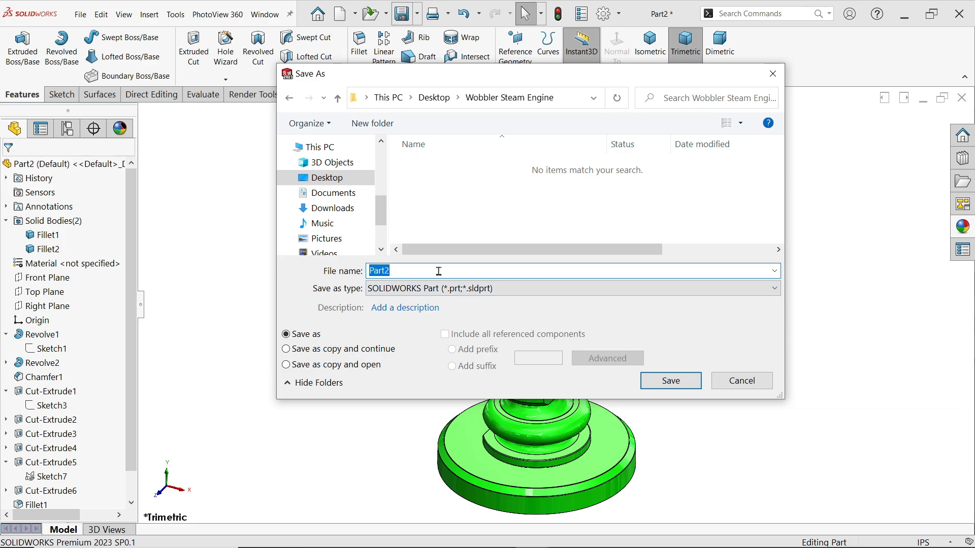
type("1.COLUMN")
left_click(671, 382)
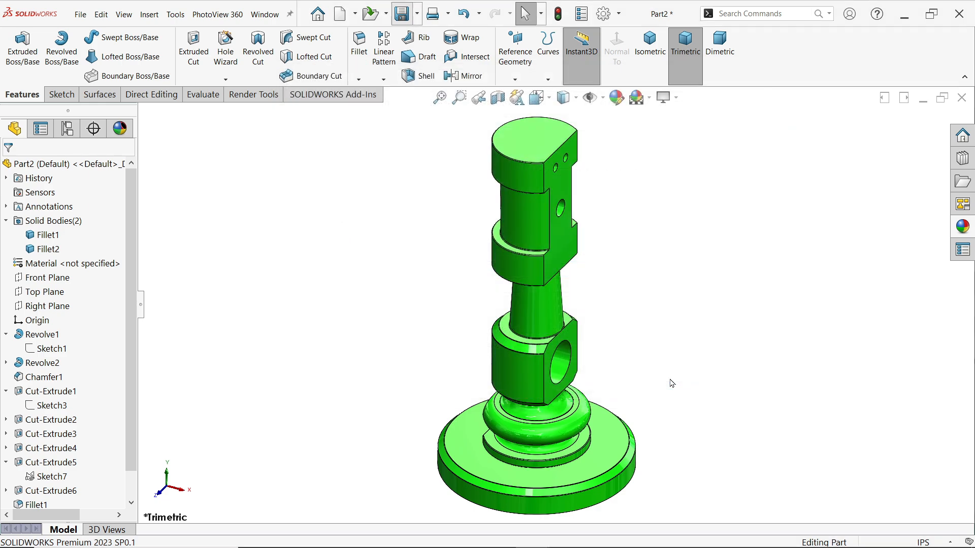
- Switch to the WOBBLER STEAM ENGINE.PNG drawing and look up the column's material in its parts table
key("alt+Tab")
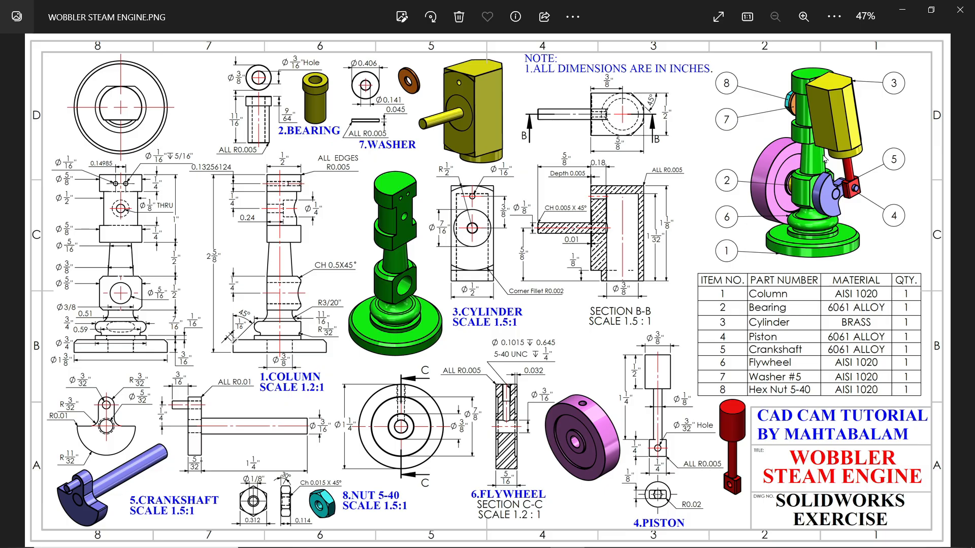
scroll(876, 310, "up", 4)
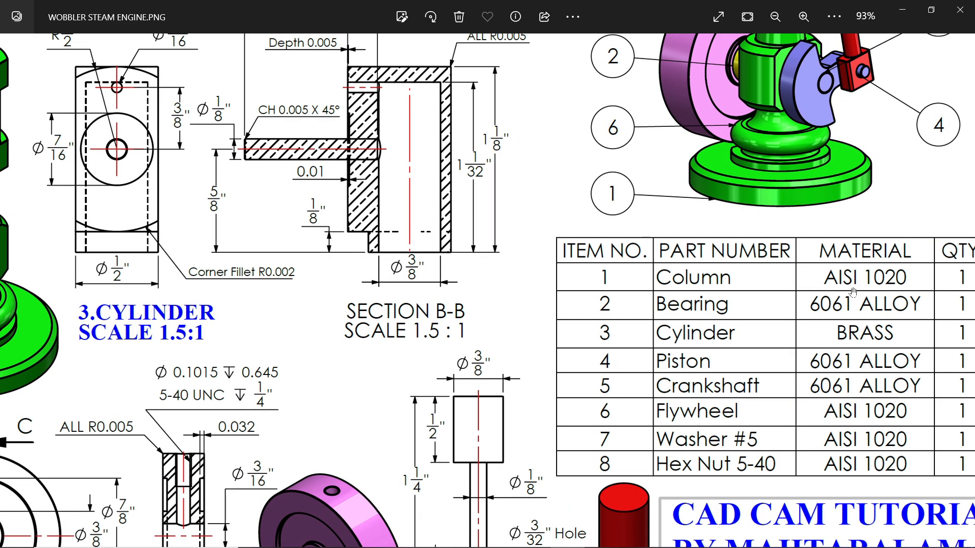
left_click_drag(898, 287, 859, 288)
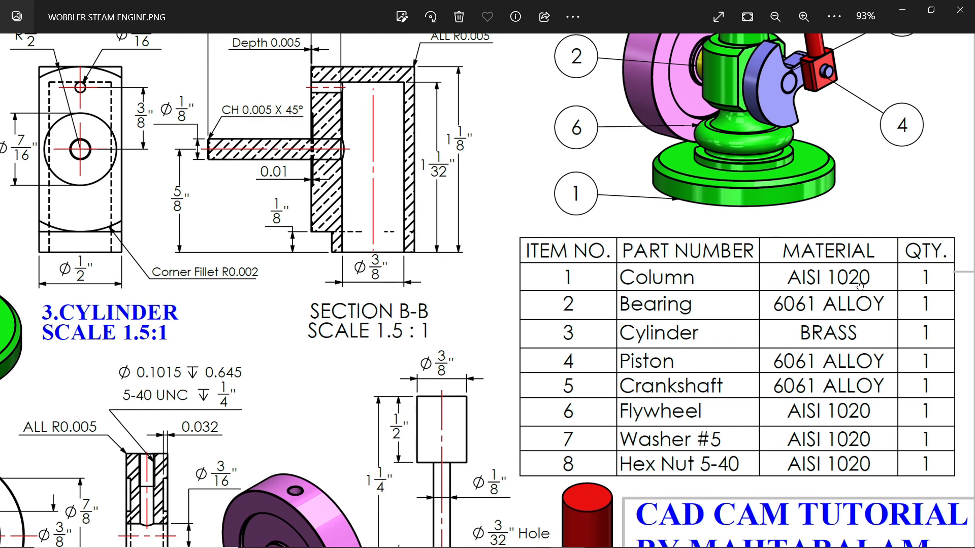
left_click(902, 10)
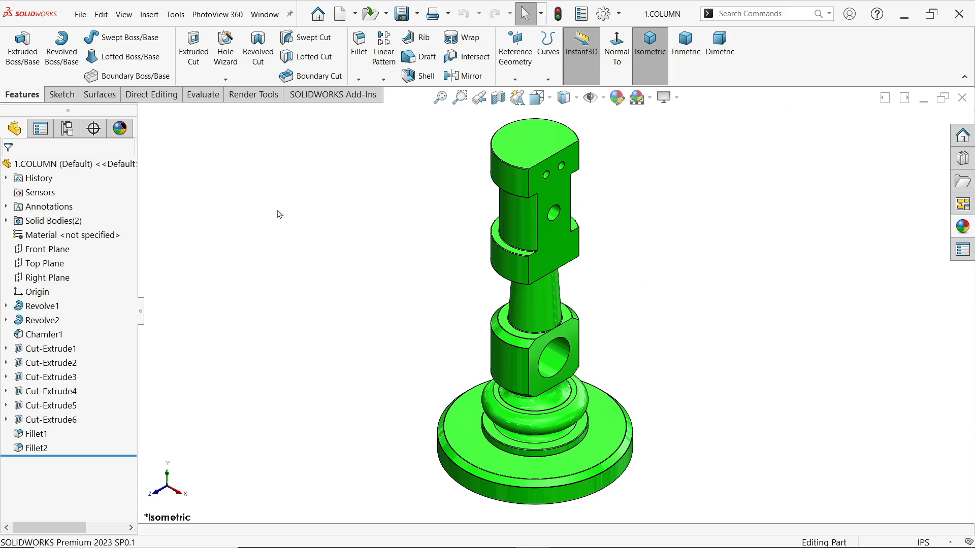
- Assign AISI 1020 from the Steel category of SOLIDWORKS Materials to the column
right_click(61, 239)
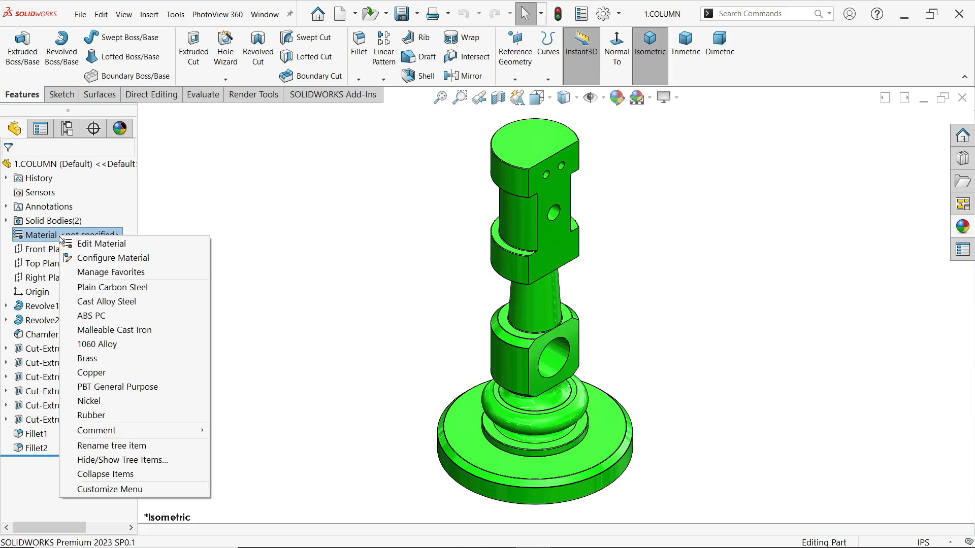
key("Escape")
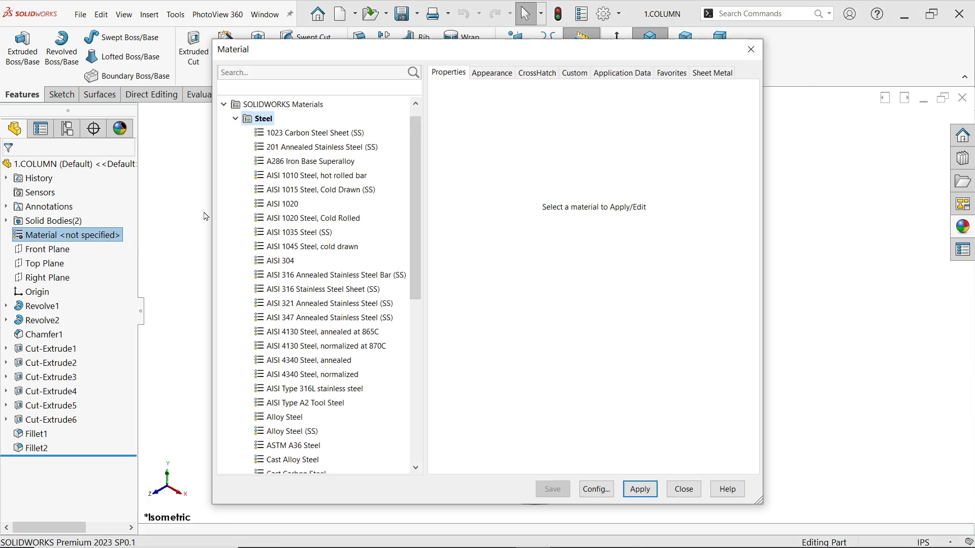
left_click(287, 204)
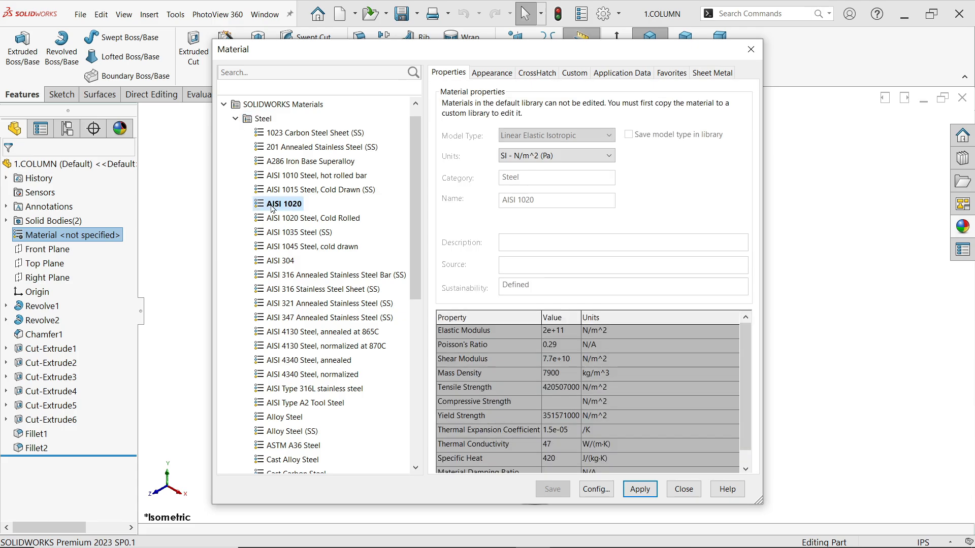
left_click(640, 489)
left_click(683, 489)
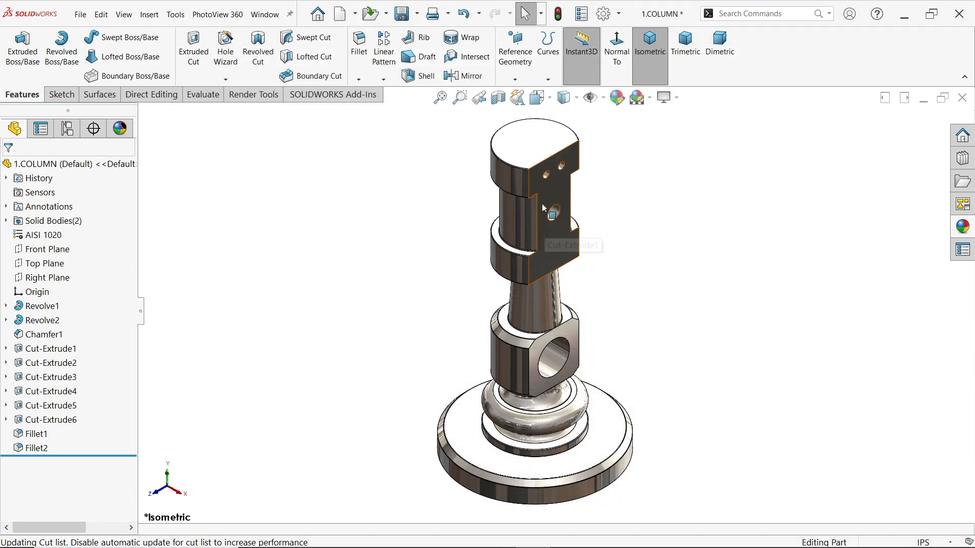
- Apply the plain color appearance to the whole 1.COLUMN part and set it to bright green from the standard palette
left_click(964, 228)
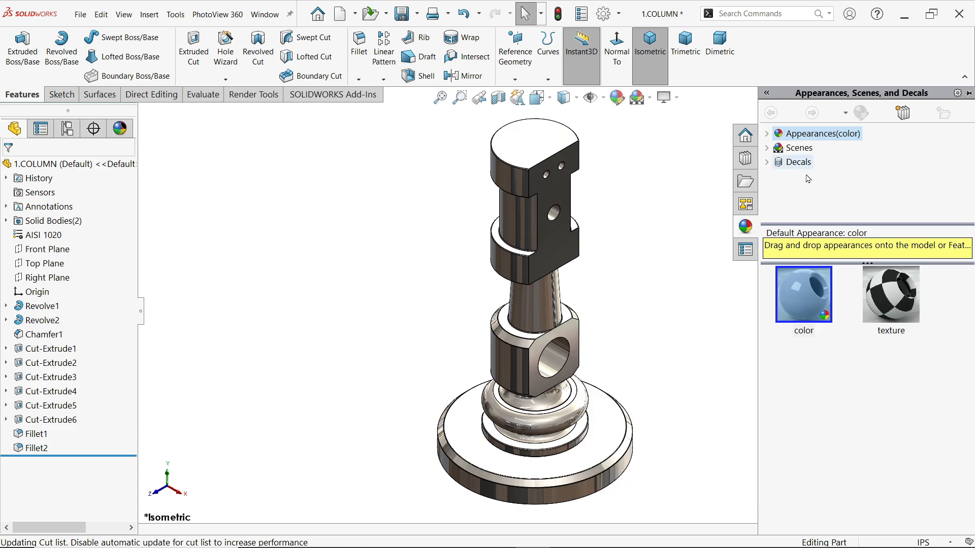
double_click(811, 296)
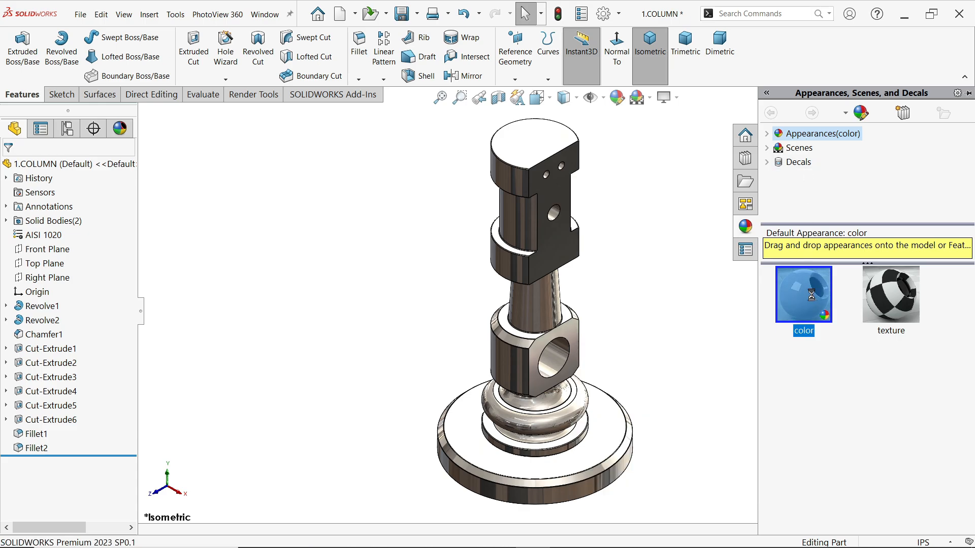
left_click(618, 98)
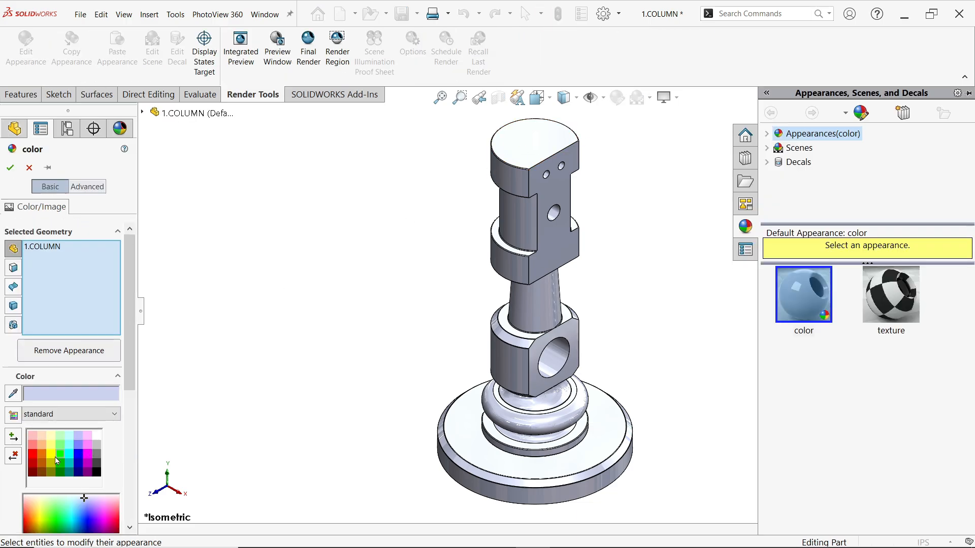
left_click(63, 457)
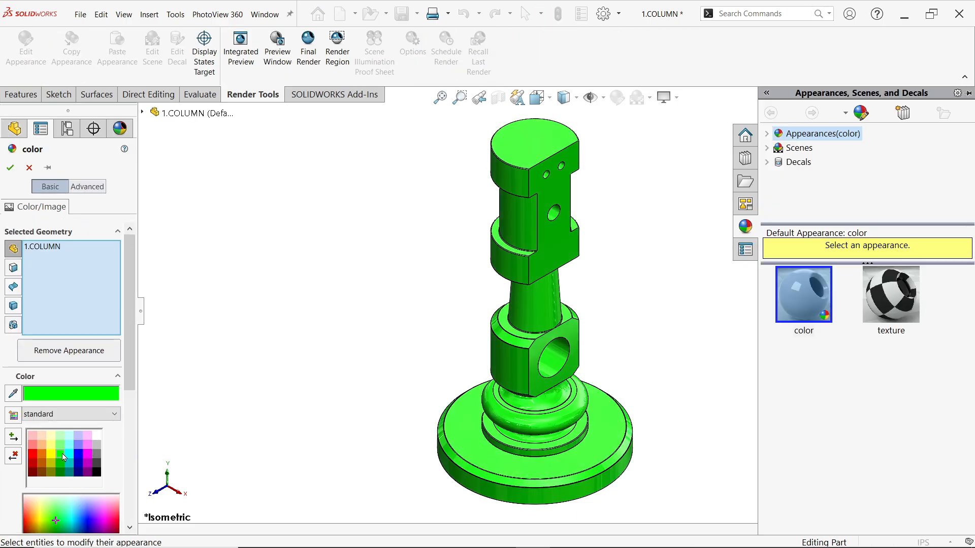
left_click(10, 167)
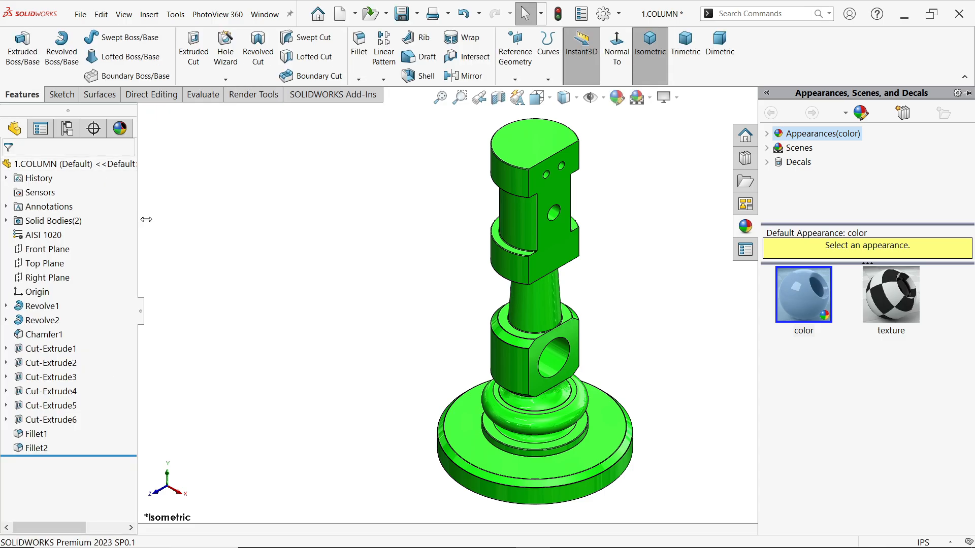